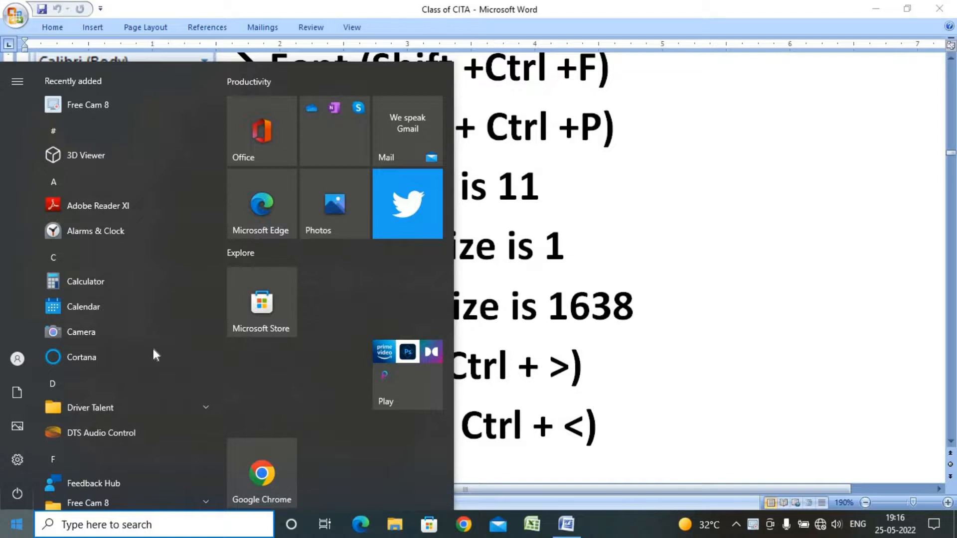
# Launch Microsoft Office Word 2007 from the Start menu's Microsoft Office folder and maximize the new document window
pyautogui.scroll(-6, 174, 337)
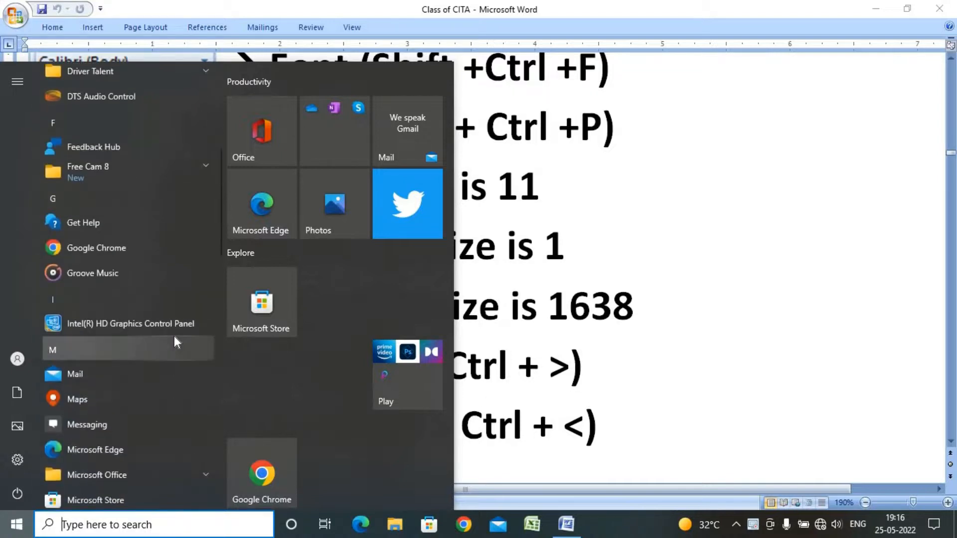
pyautogui.scroll(-3, 174, 336)
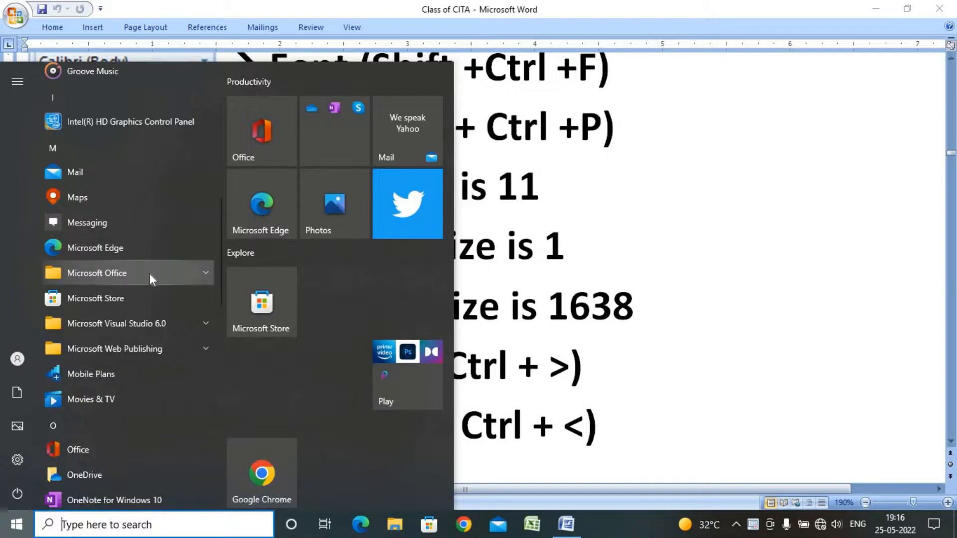
pyautogui.click(172, 274)
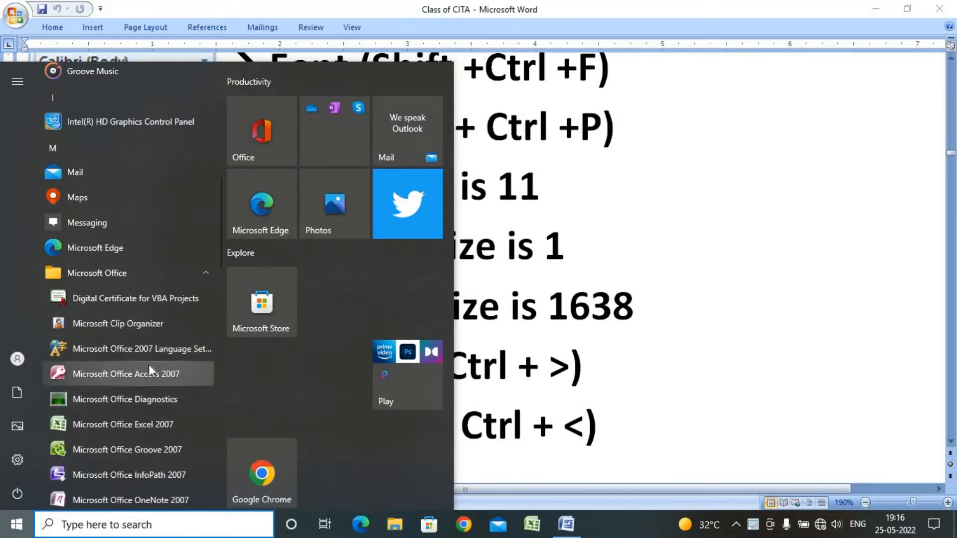
pyautogui.scroll(-3, 148, 369)
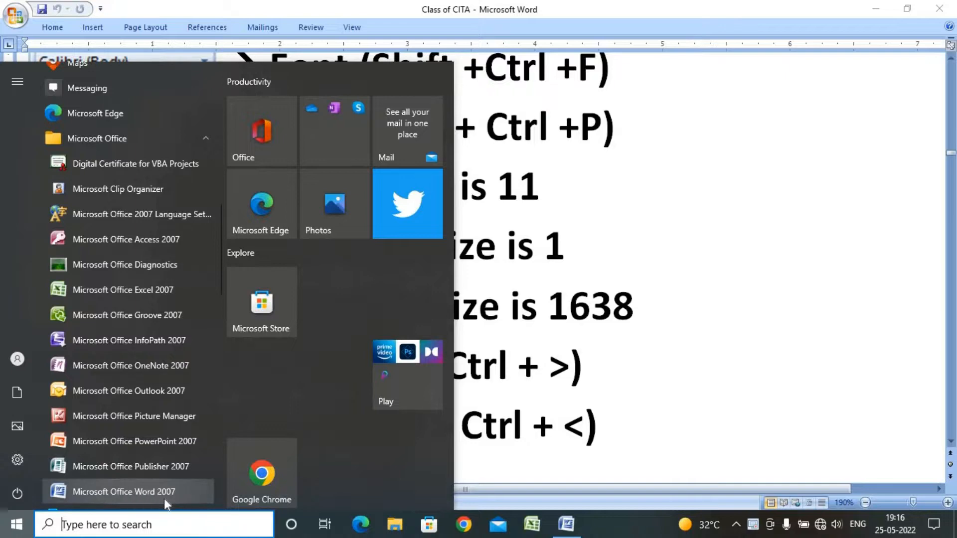
pyautogui.click(193, 492)
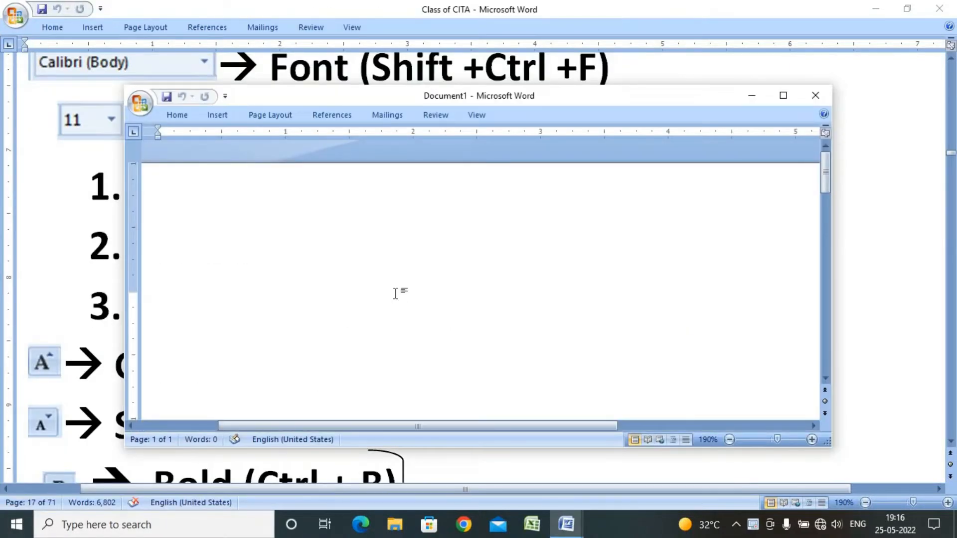
pyautogui.click(784, 95)
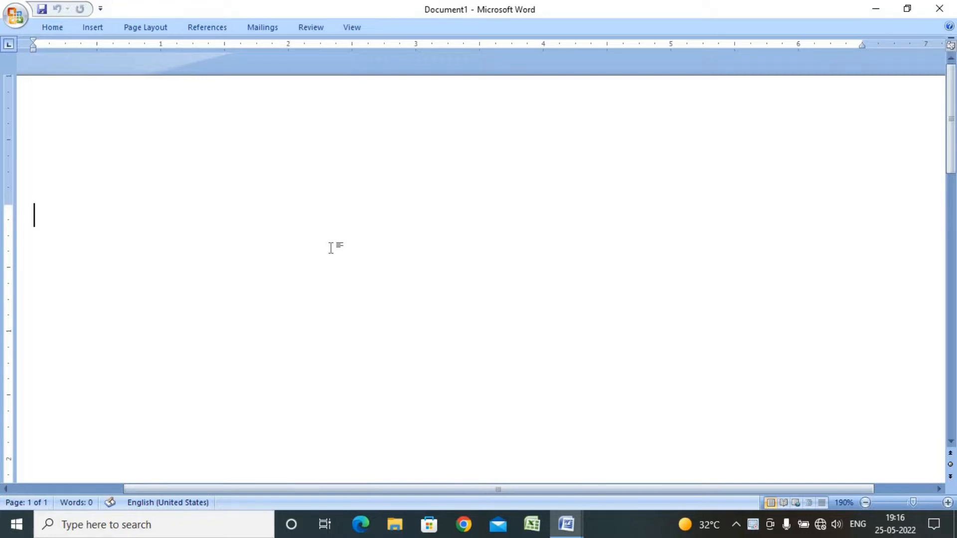
# Open another Word window by running winword from the Run dialog, then close that window
pyautogui.press('super+r')
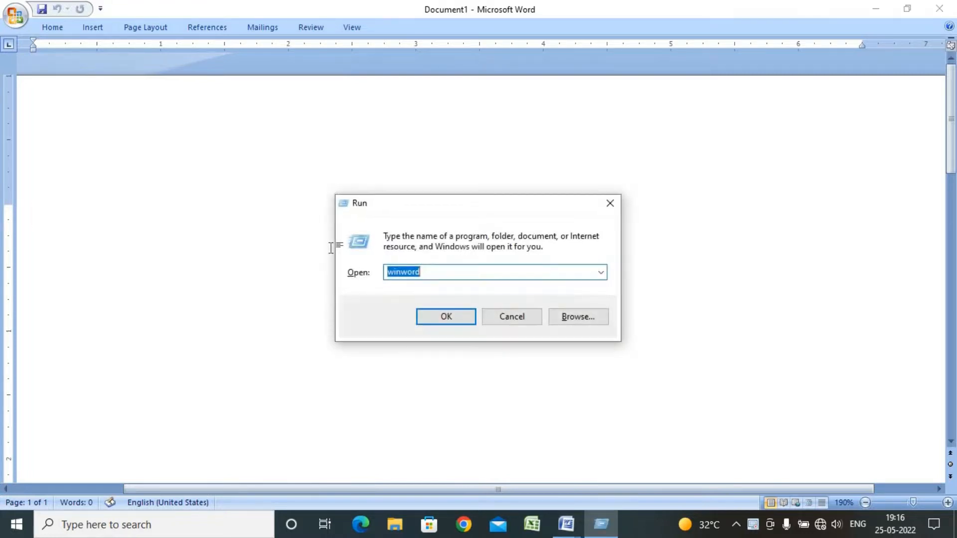
pyautogui.click(443, 275)
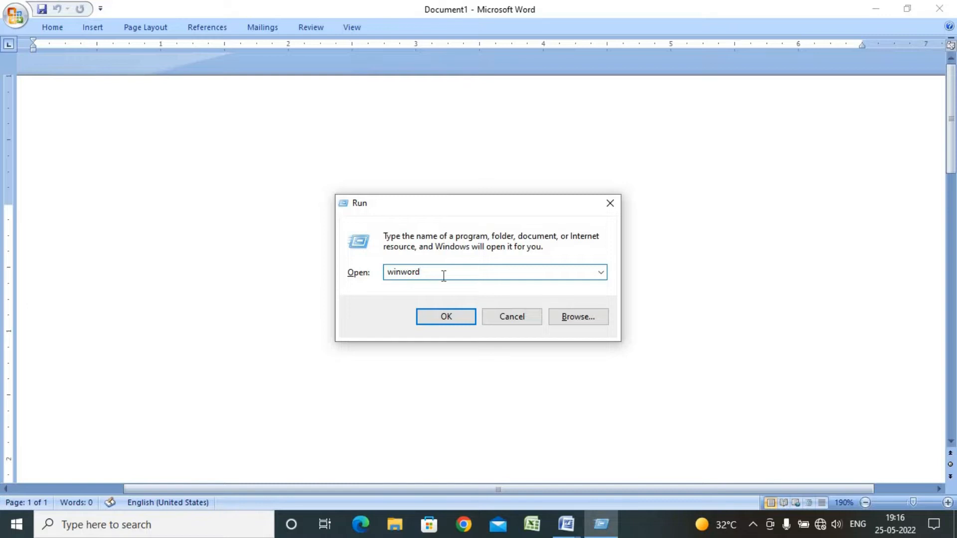
pyautogui.click(447, 322)
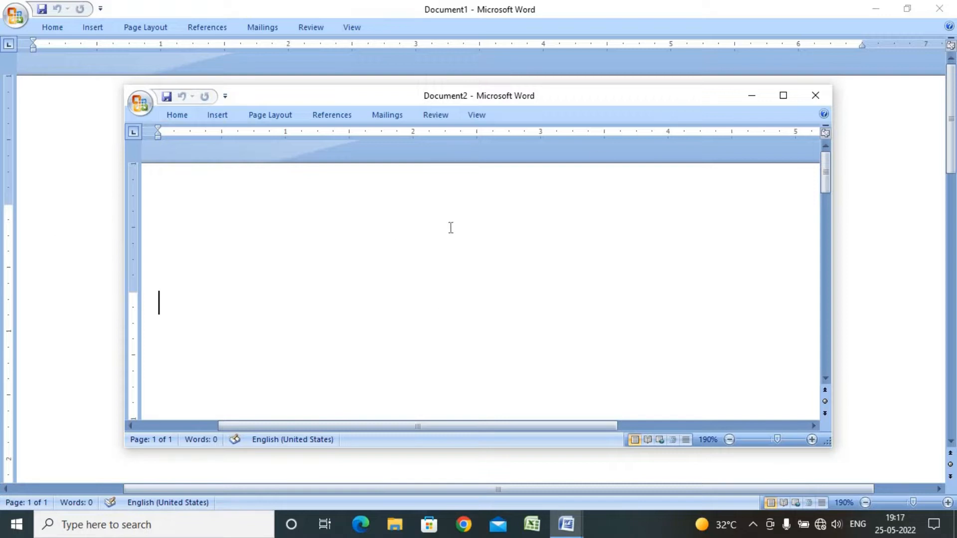
pyautogui.click(816, 98)
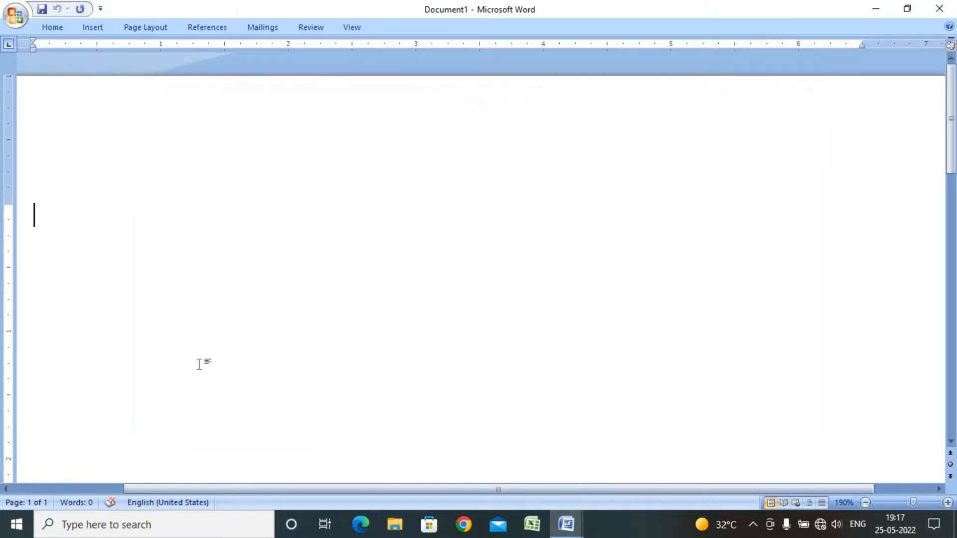
# Search Windows for word, open Microsoft Office Word 2007 from the results, then close that window
pyautogui.click(129, 532)
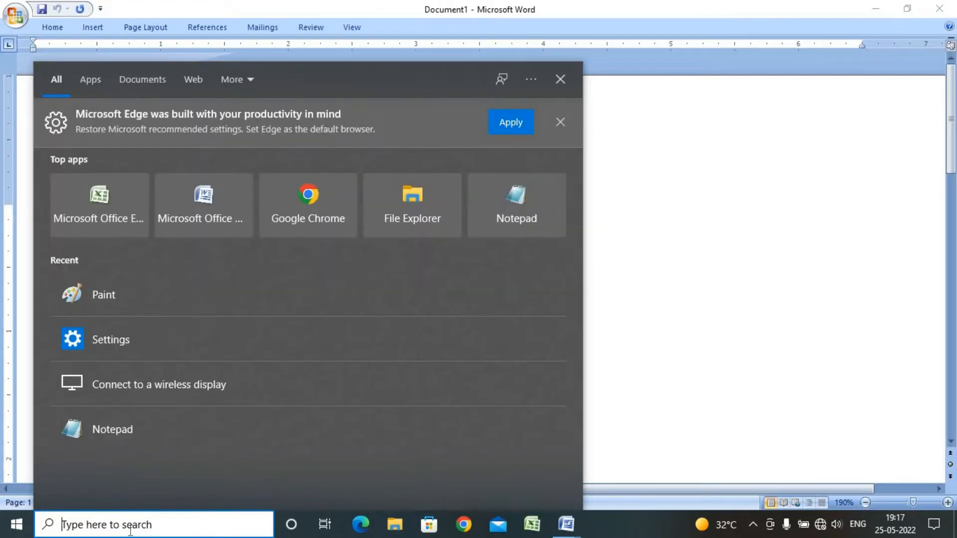
pyautogui.write('wo')
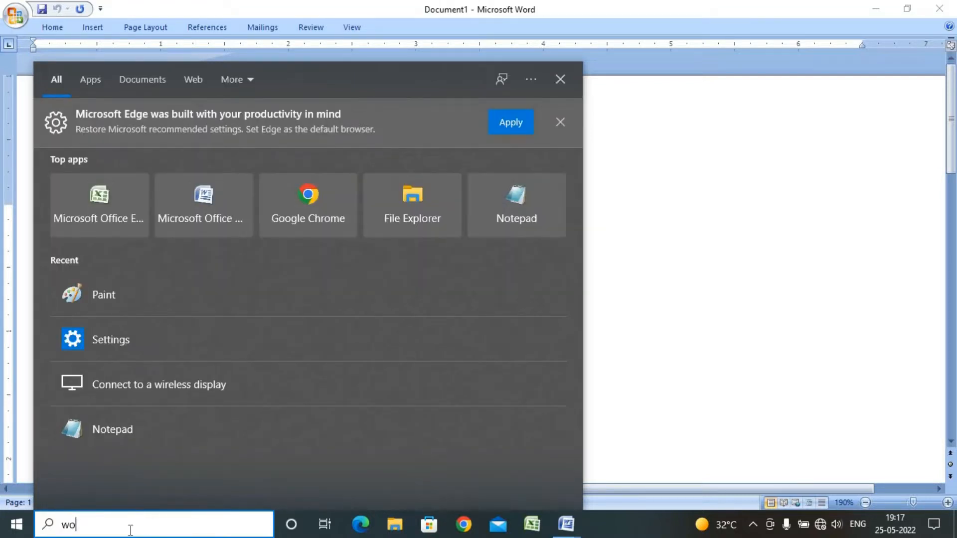
pyautogui.write('rd')
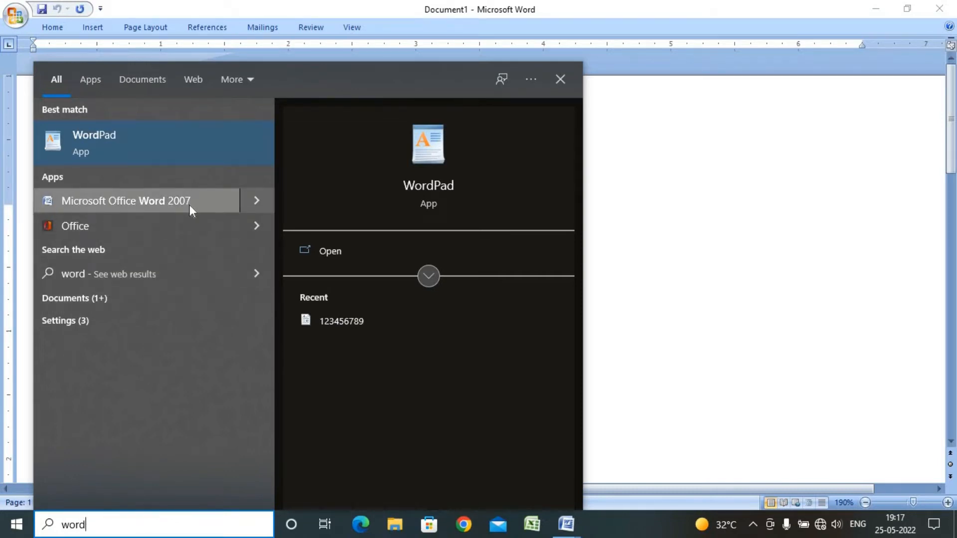
pyautogui.click(167, 199)
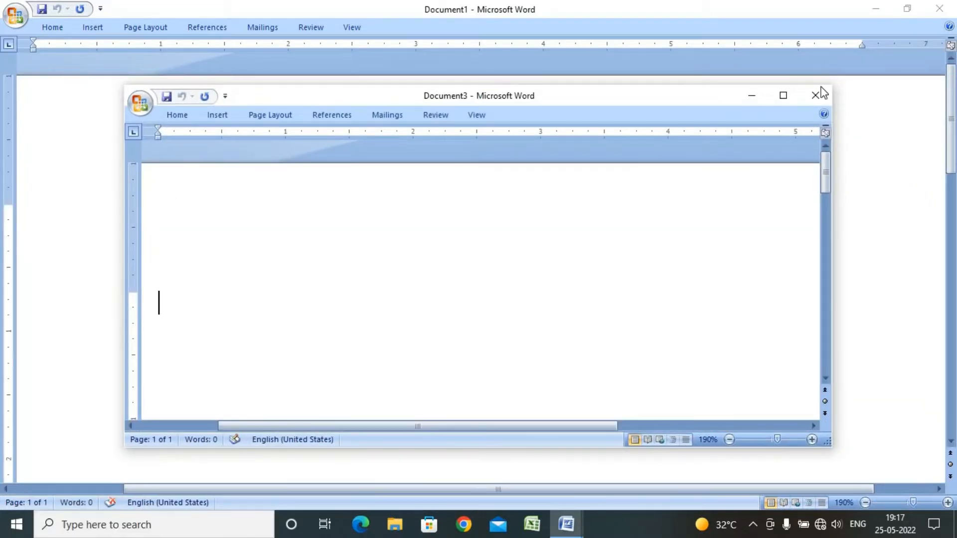
pyautogui.click(818, 97)
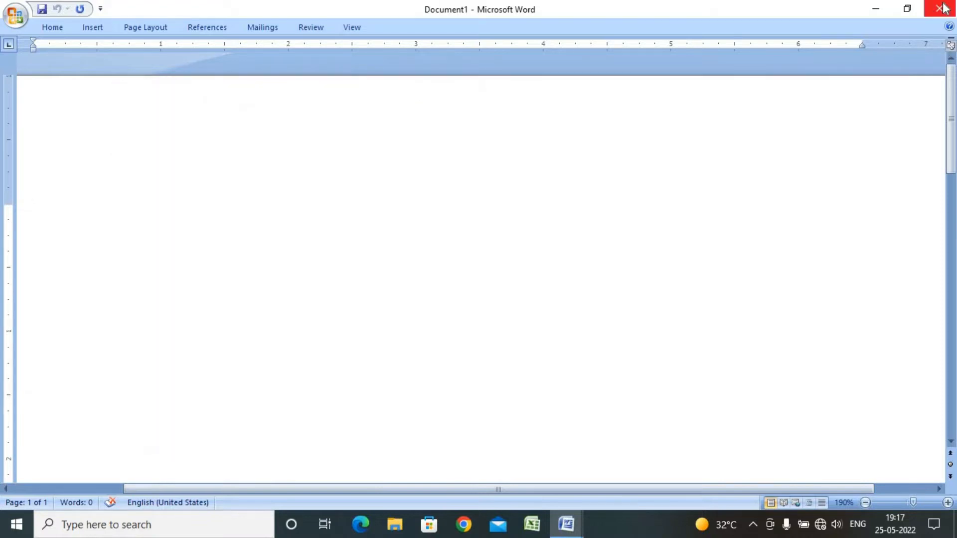
# Close the blank document and start a new maximized Word document with the Run command winword
pyautogui.click(937, 10)
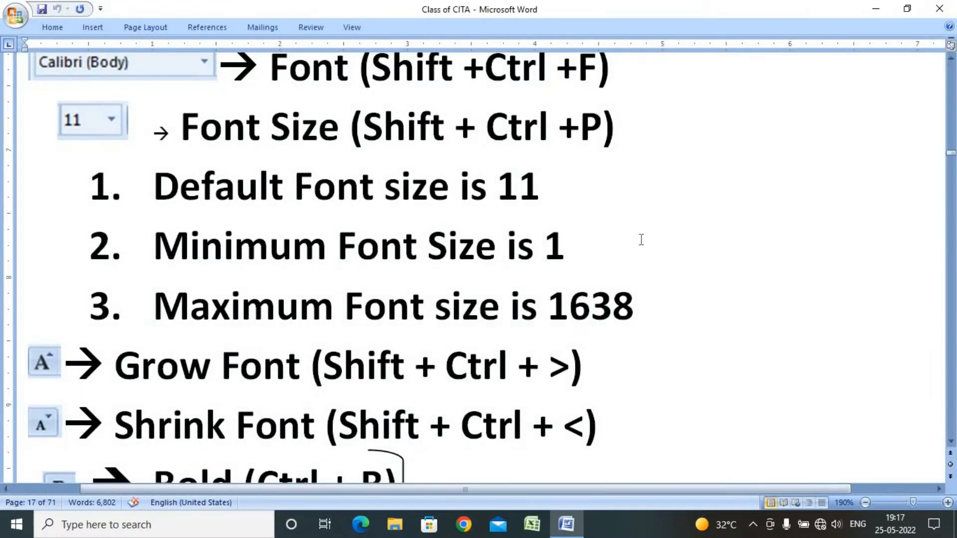
pyautogui.scroll(5, 641, 240)
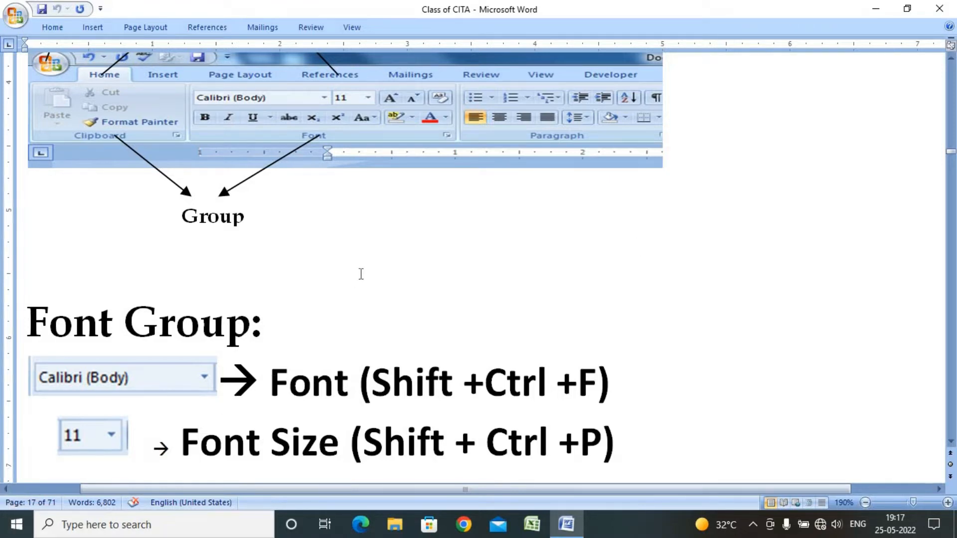
pyautogui.press('super+r')
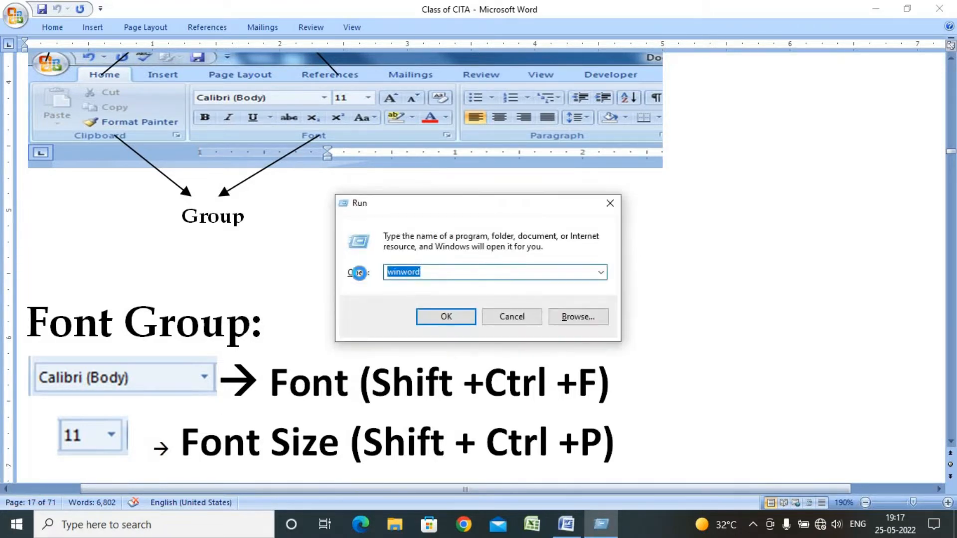
pyautogui.press('Escape')
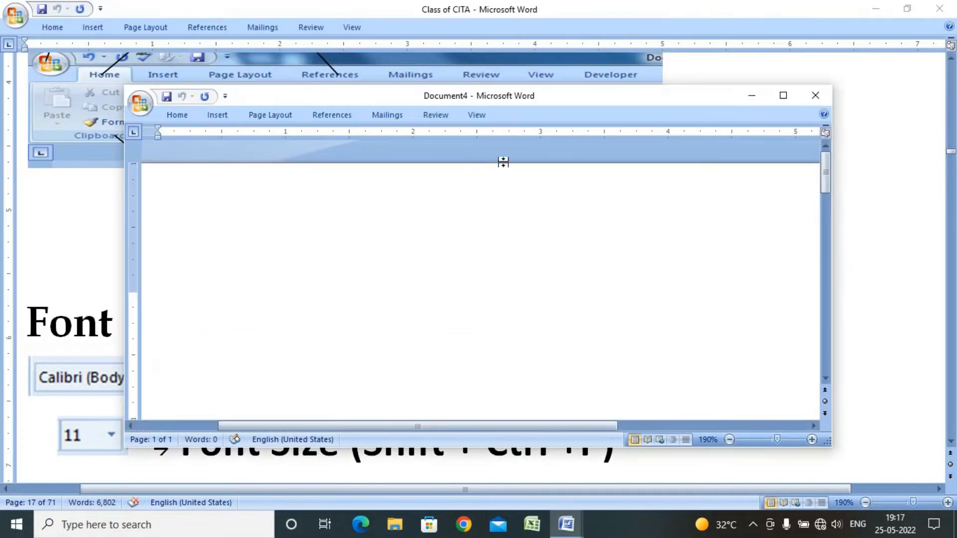
pyautogui.click(783, 96)
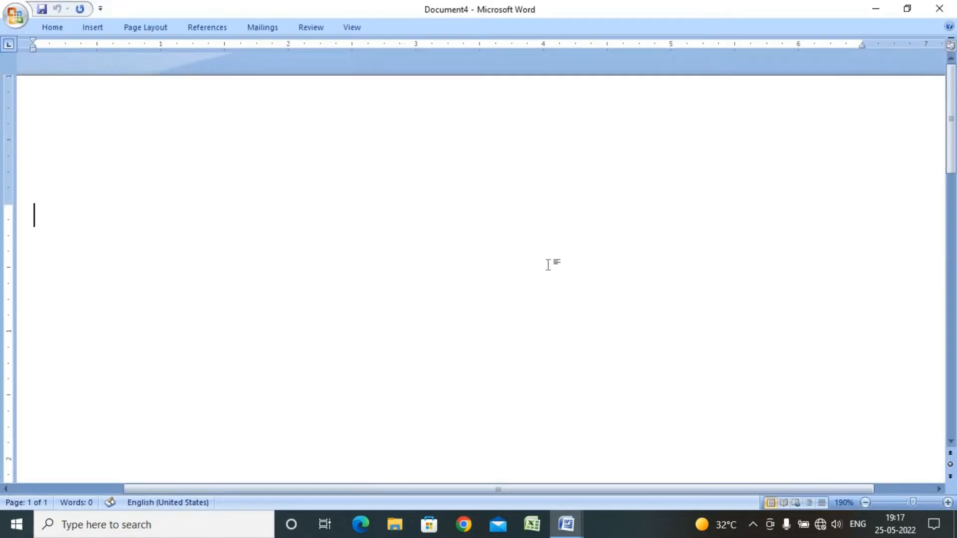
# Turn off the minimized ribbon so it stays expanded, and adjust the top page margin on the vertical ruler
pyautogui.rightClick(573, 32)
pyautogui.click(604, 76)
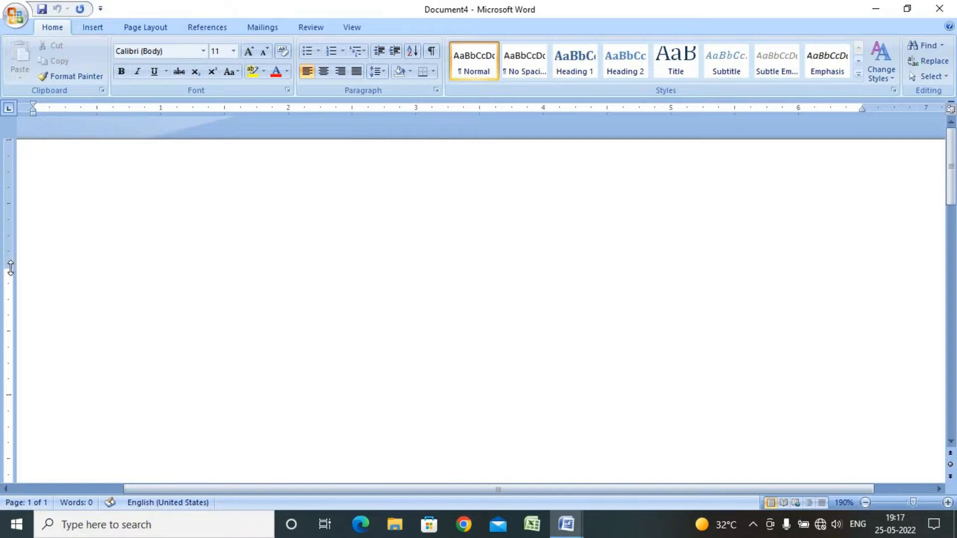
pyautogui.moveTo(11, 269); pyautogui.dragTo(4, 178)
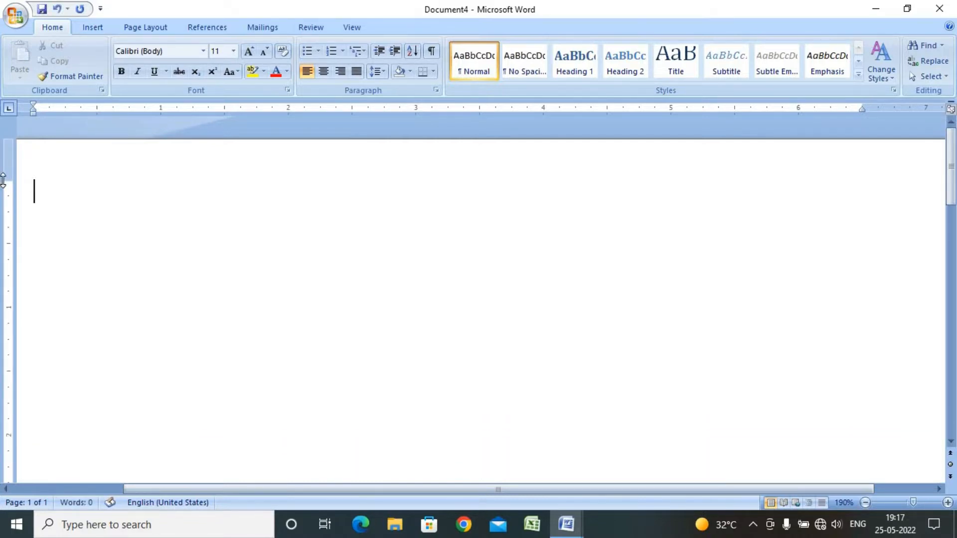
pyautogui.moveTo(12, 224); pyautogui.dragTo(13, 227)
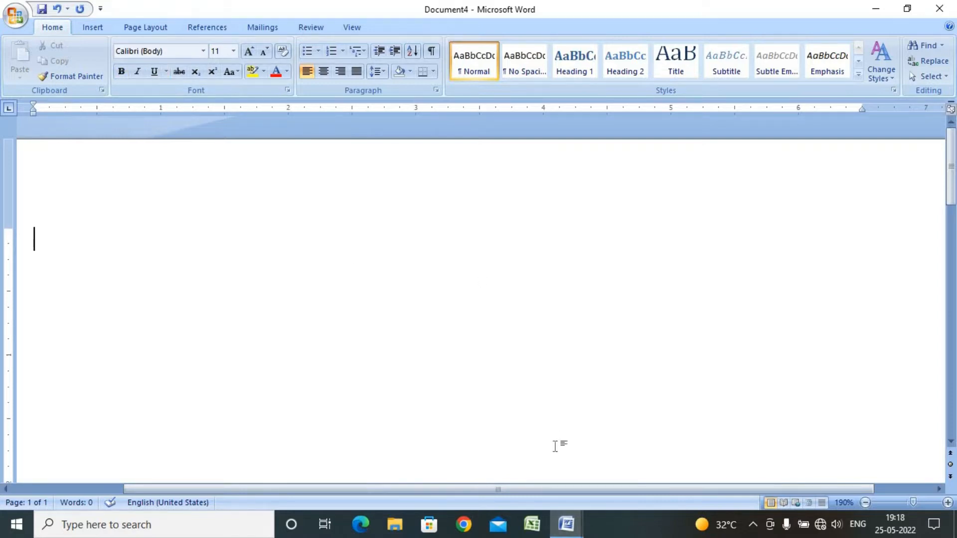
# Switch to the Class of CITA document and review the Font Group notes on font and font size
pyautogui.click(574, 528)
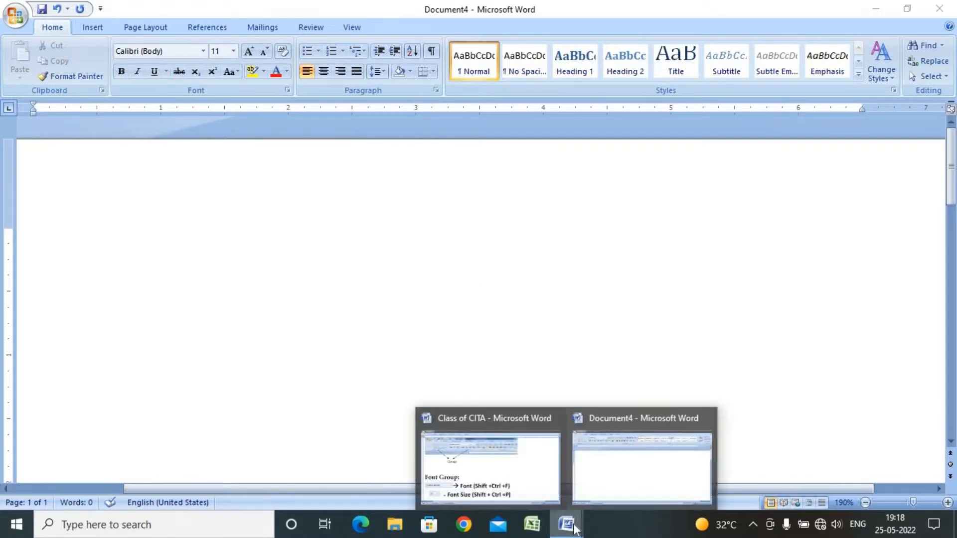
pyautogui.click(519, 495)
pyautogui.scroll(-2, 555, 354)
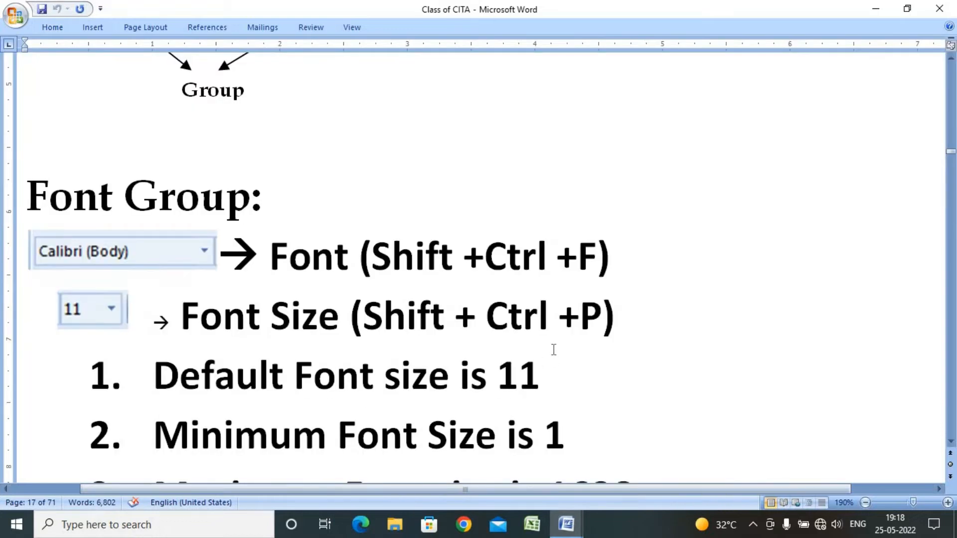
pyautogui.scroll(-2, 532, 342)
pyautogui.scroll(1, 533, 343)
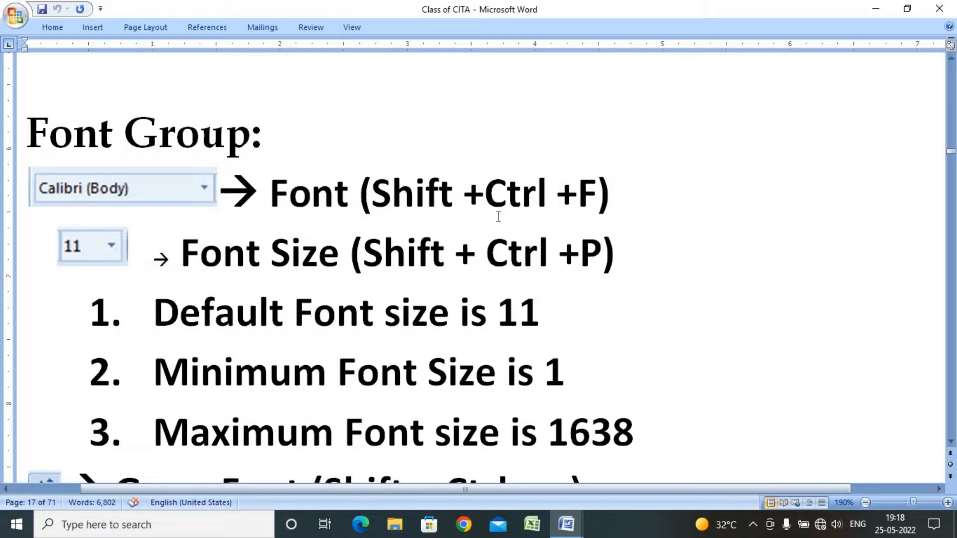
pyautogui.scroll(-1, 498, 216)
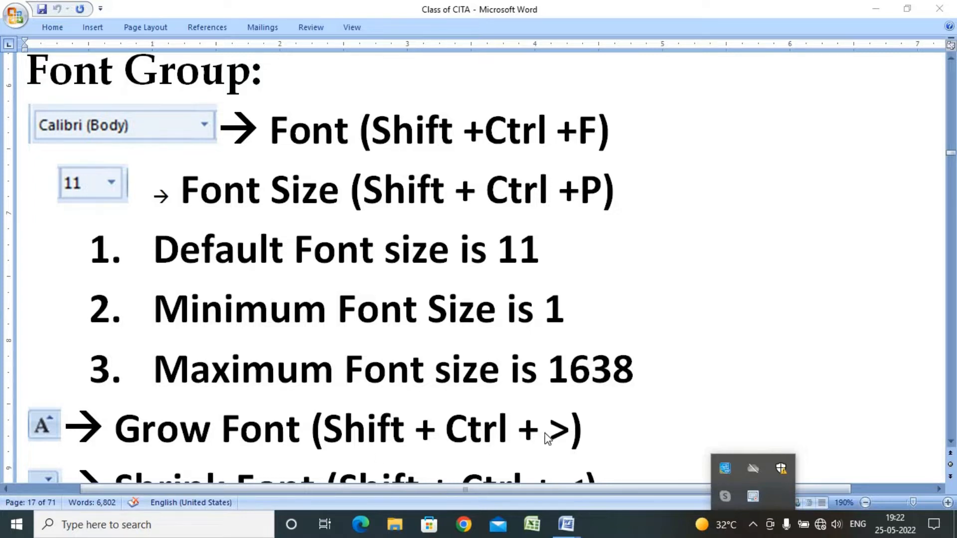
pyautogui.scroll(-1, 547, 438)
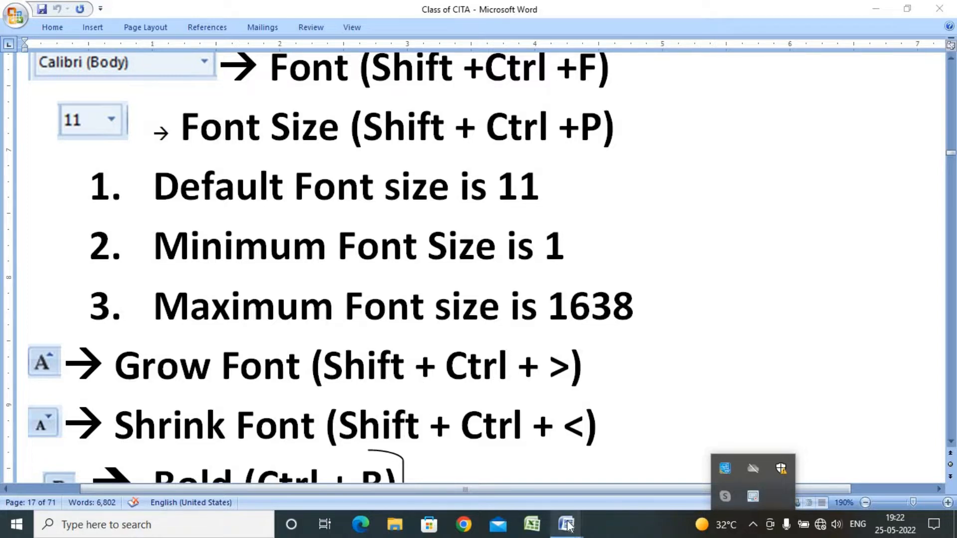
# Return to the new document and generate five paragraphs of sample text with =rand(5)
pyautogui.moveTo(580, 523)
pyautogui.click(675, 441)
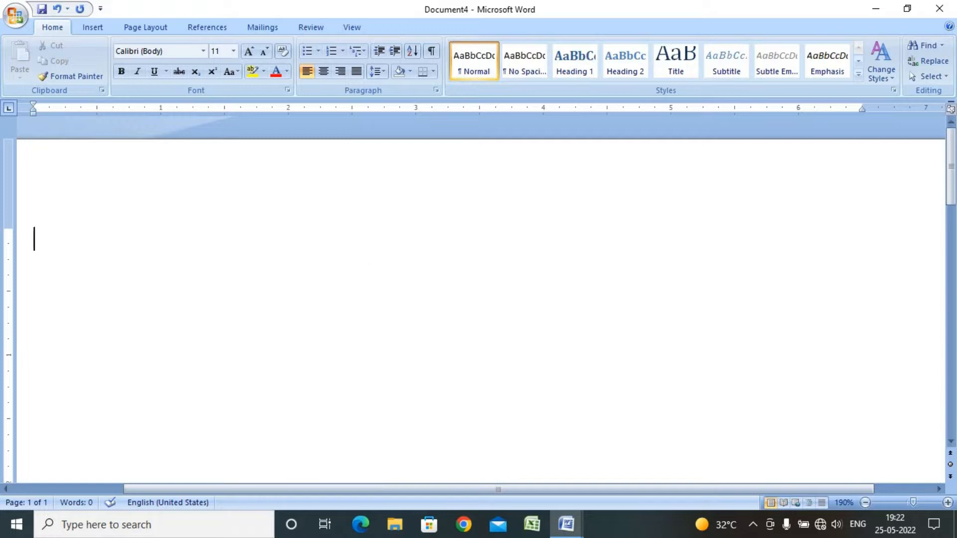
pyautogui.write('=rand(')
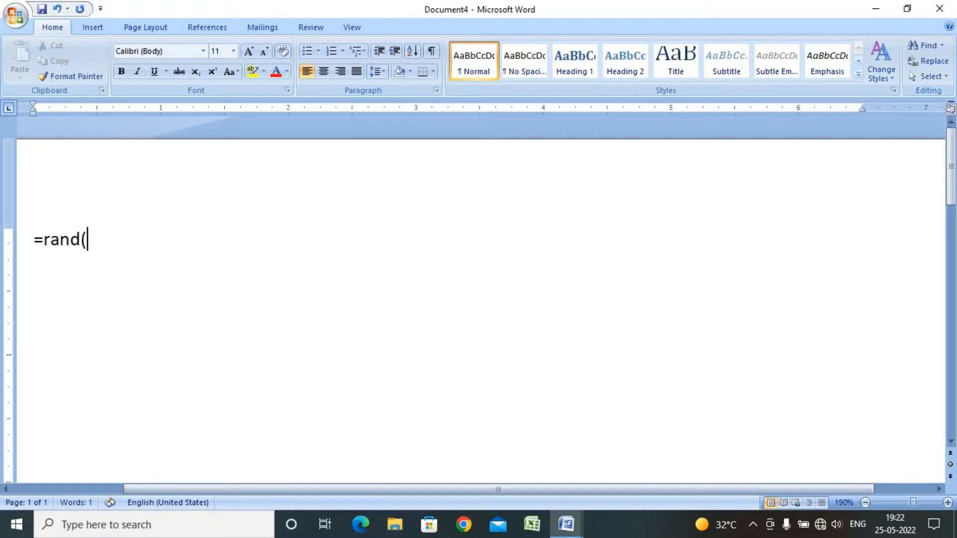
pyautogui.write('5)')
pyautogui.press('Return')
# Select the first sample paragraph and browse the font list to preview different fonts without applying one
pyautogui.scroll(4, 349, 246)
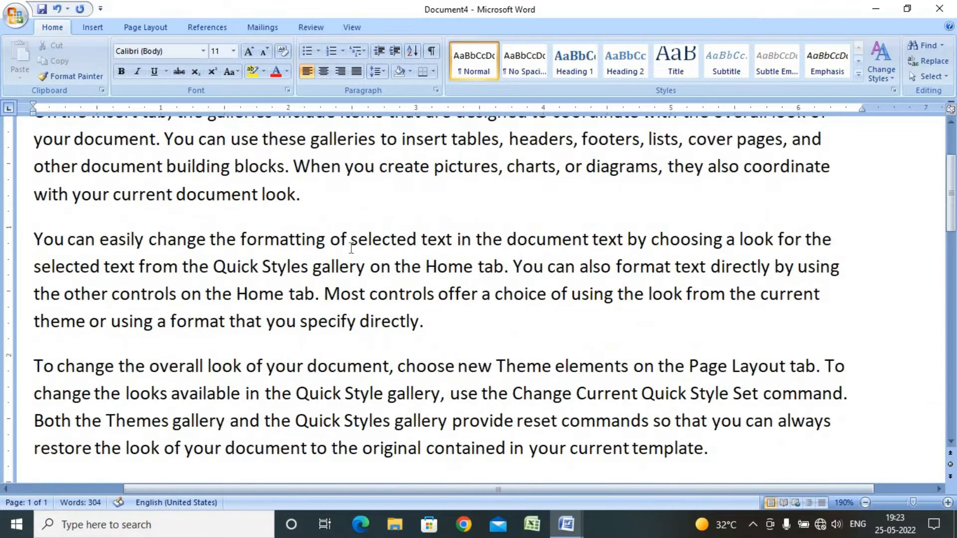
pyautogui.scroll(3, 352, 247)
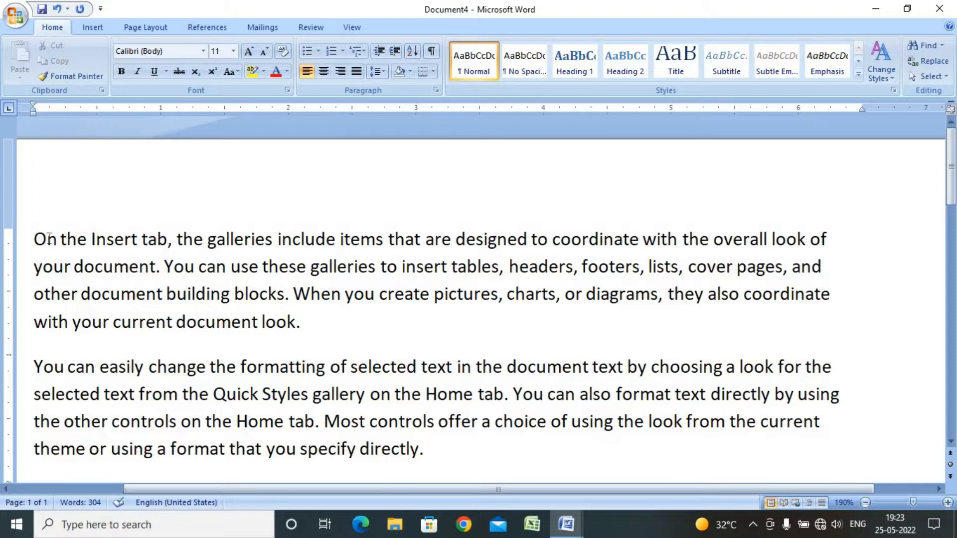
pyautogui.moveTo(41, 239); pyautogui.dragTo(320, 311)
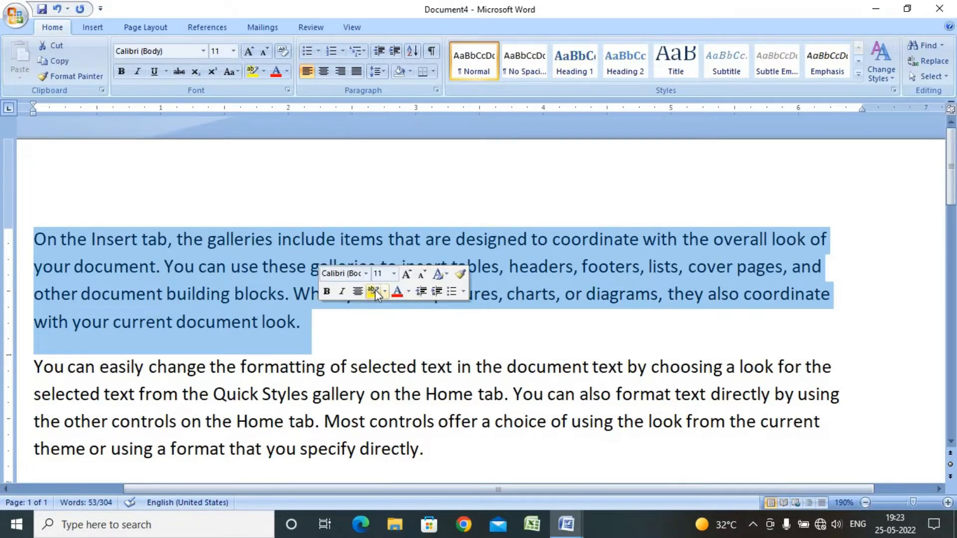
pyautogui.click(202, 51)
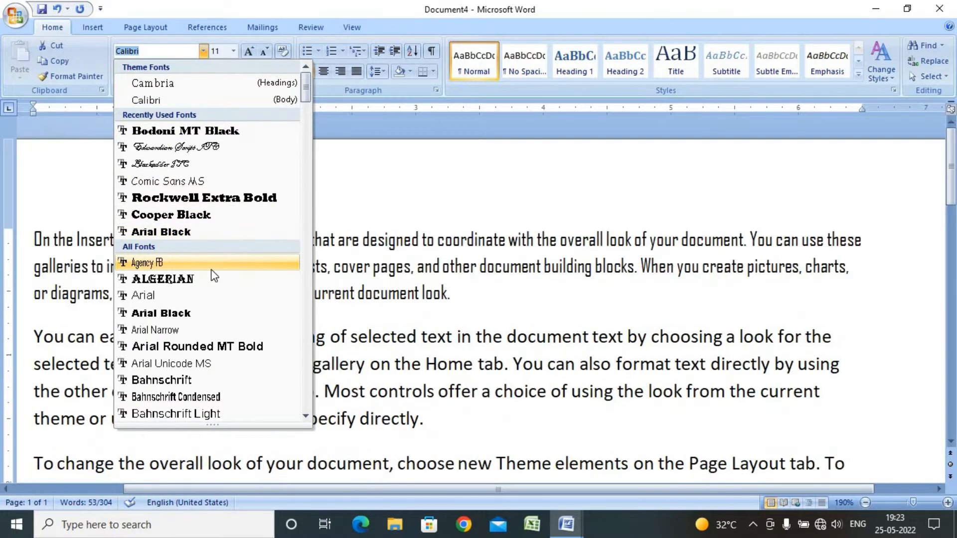
pyautogui.scroll(-7, 214, 277)
pyautogui.scroll(-15, 214, 277)
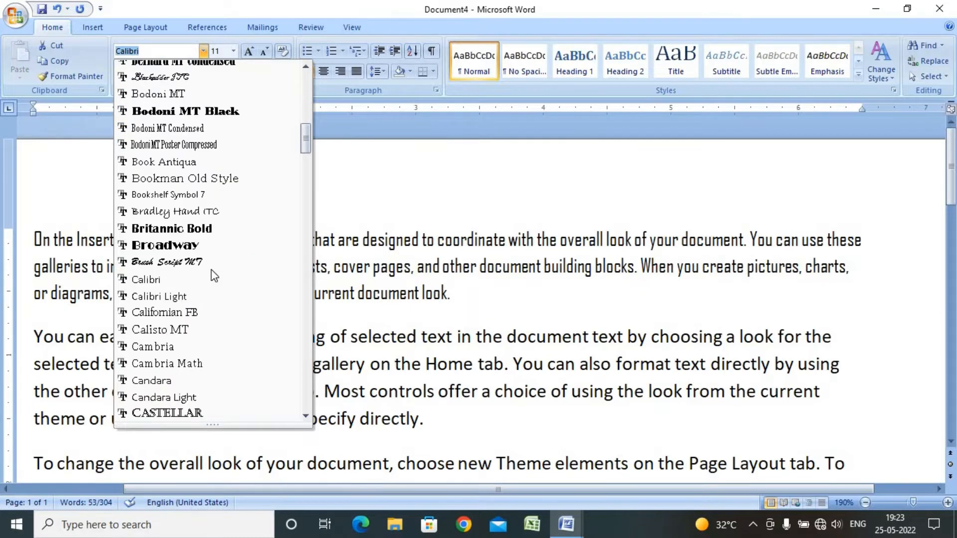
pyautogui.scroll(-1, 214, 276)
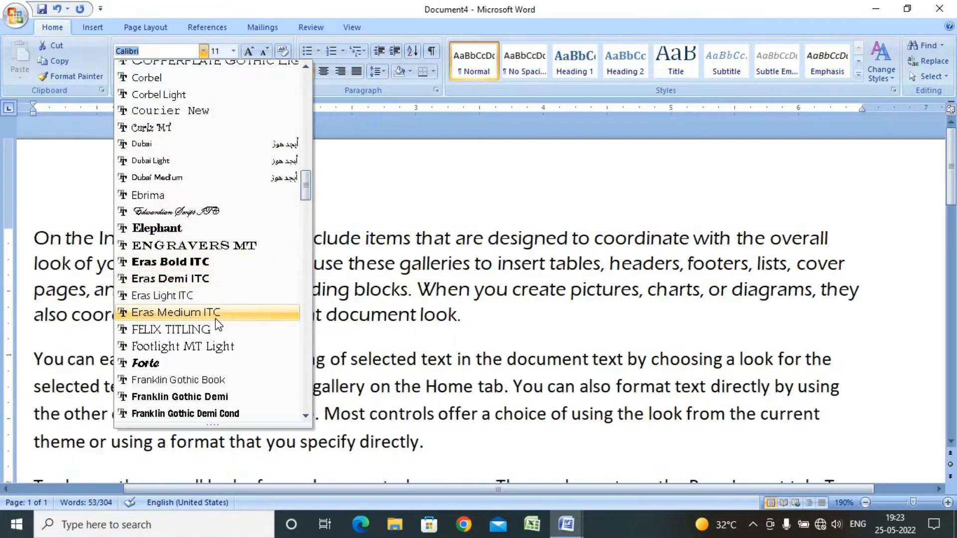
pyautogui.scroll(-4, 216, 318)
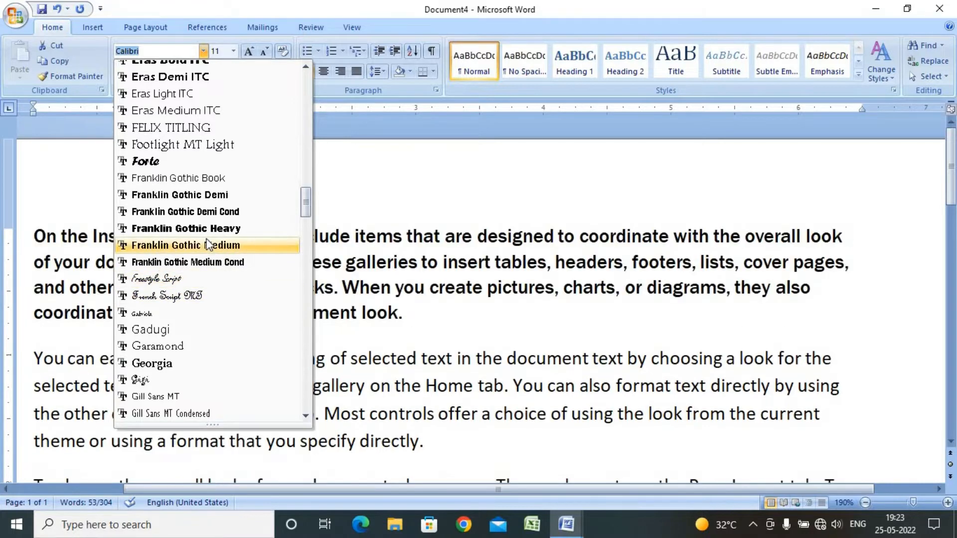
pyautogui.scroll(-4, 224, 249)
pyautogui.press('Escape')
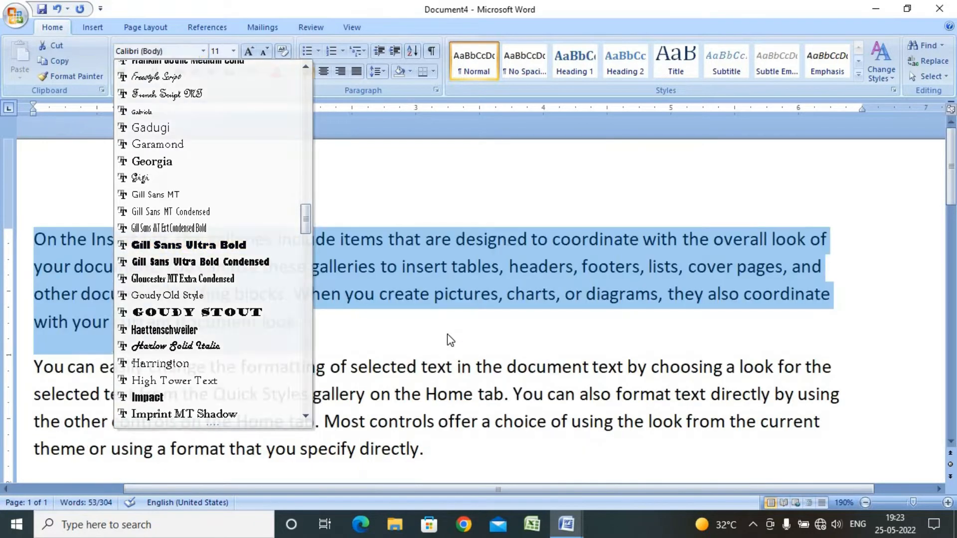
pyautogui.click(208, 267)
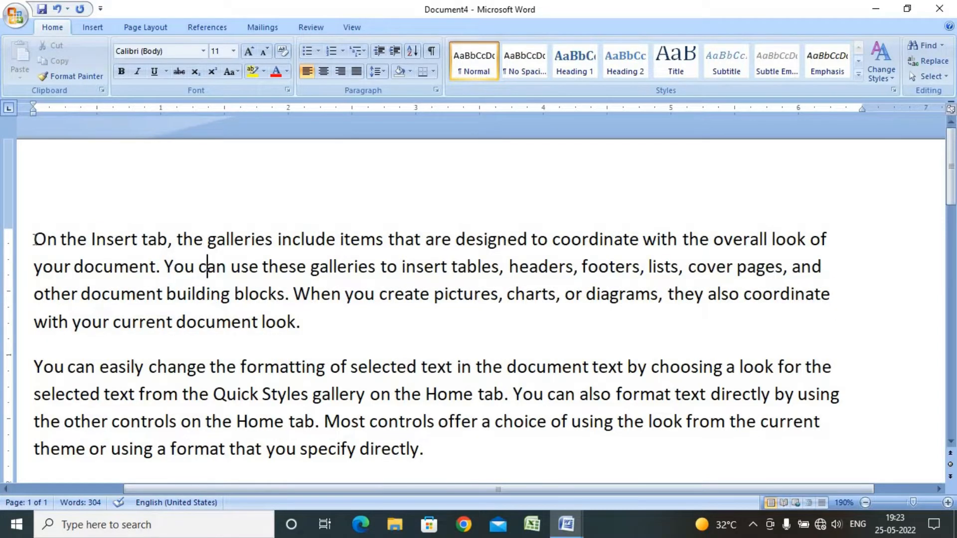
# Select the first paragraph again and apply the Perpetua Titling MT font to it
pyautogui.moveTo(33, 236); pyautogui.dragTo(373, 345)
pyautogui.click(204, 51)
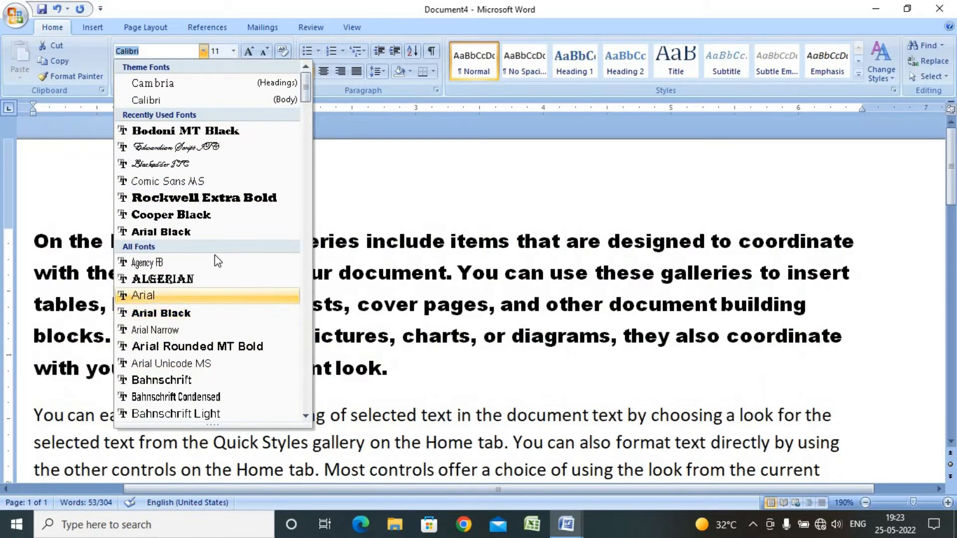
pyautogui.scroll(-5, 216, 249)
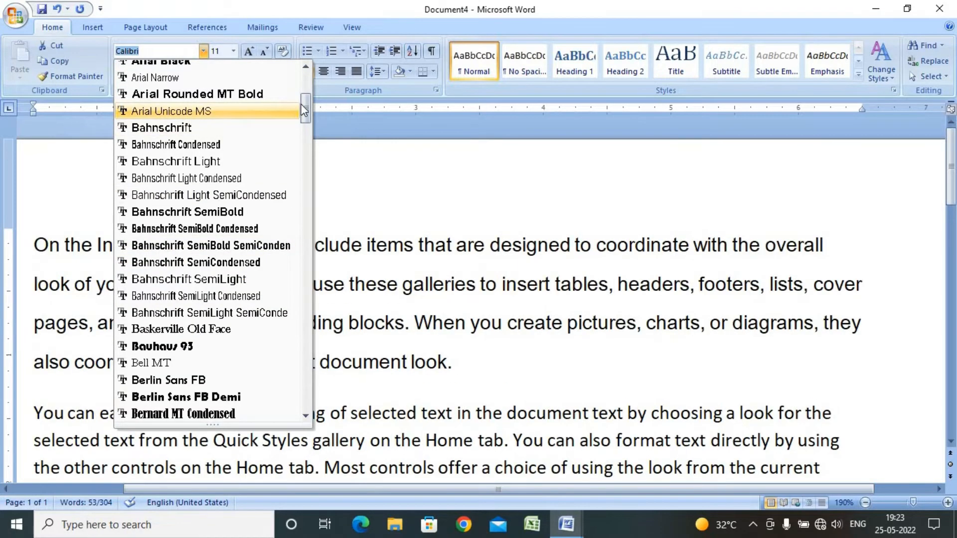
pyautogui.scroll(-20, 294, 109)
pyautogui.scroll(-13, 312, 331)
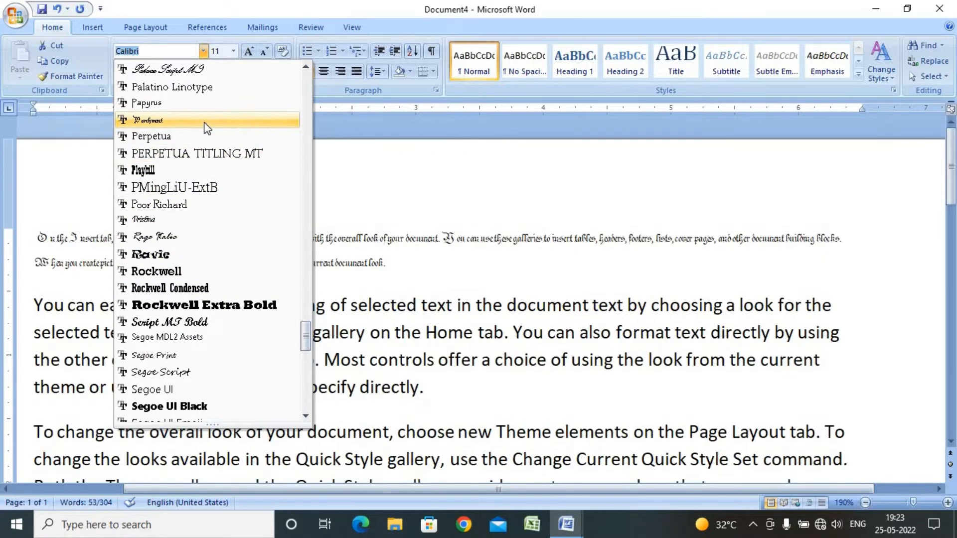
pyautogui.click(202, 154)
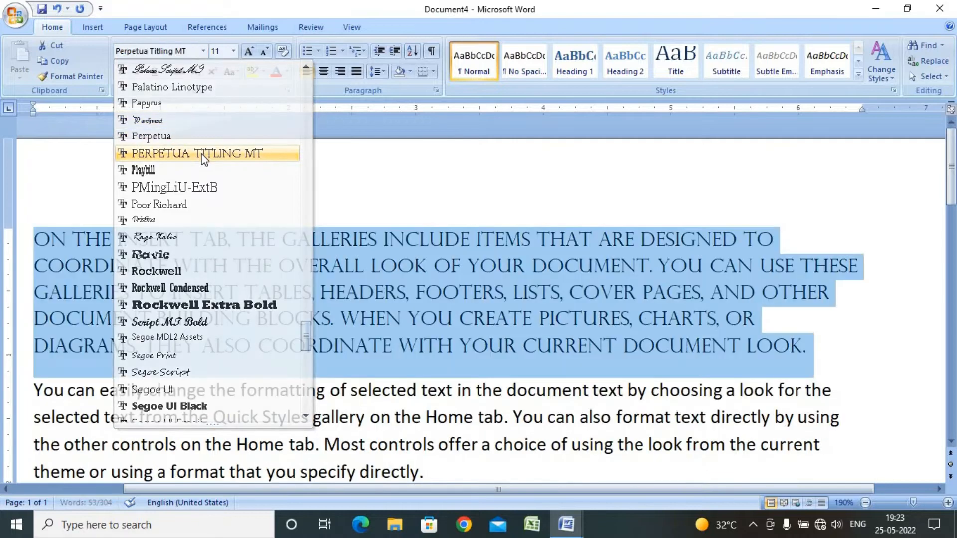
# Set the selected paragraph's font size to 100 and then to 1638
pyautogui.click(203, 51)
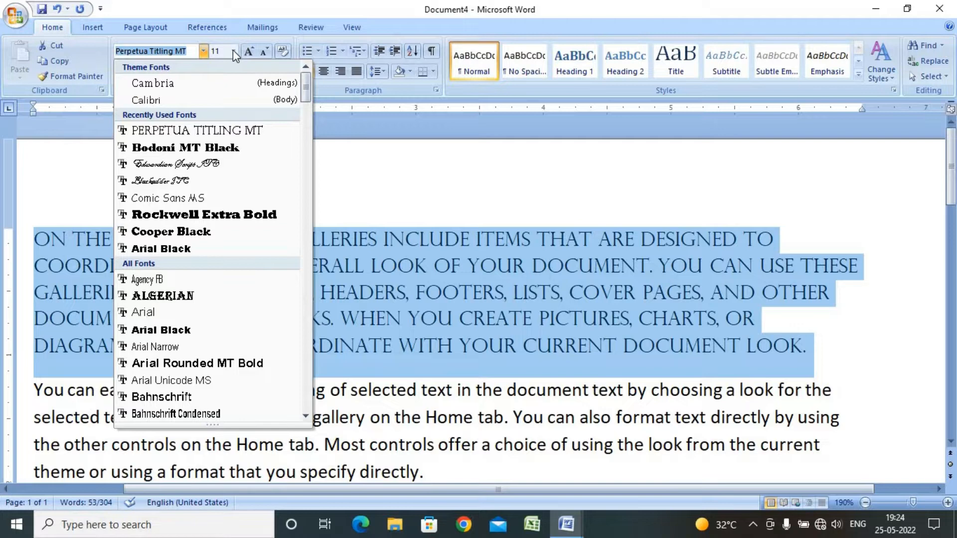
pyautogui.click(232, 50)
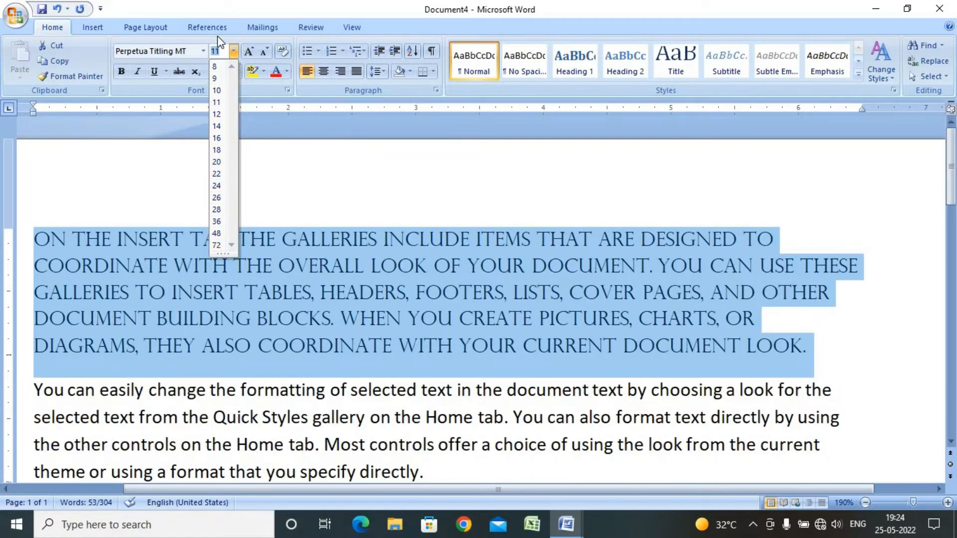
pyautogui.click(222, 50)
pyautogui.moveTo(222, 50); pyautogui.dragTo(160, 58)
pyautogui.write('100')
pyautogui.press('Return')
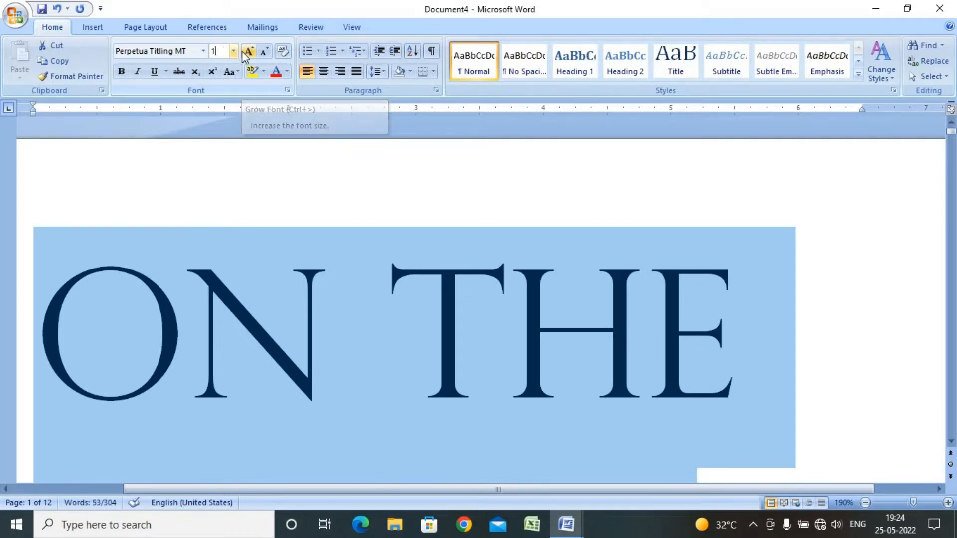
pyautogui.write('1638')
pyautogui.press('Return')
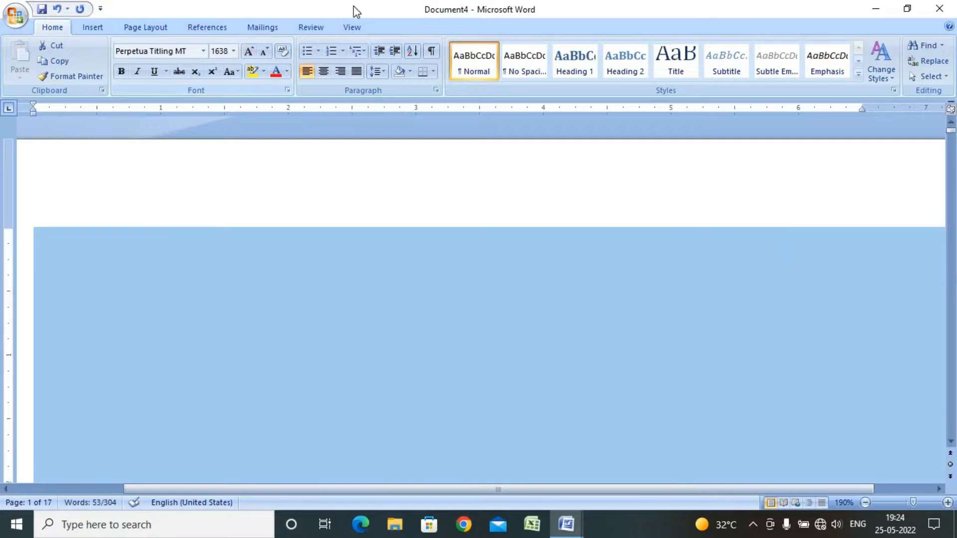
# Zoom out and back in to examine how the oversized text spreads across the pages
pyautogui.click(865, 503)
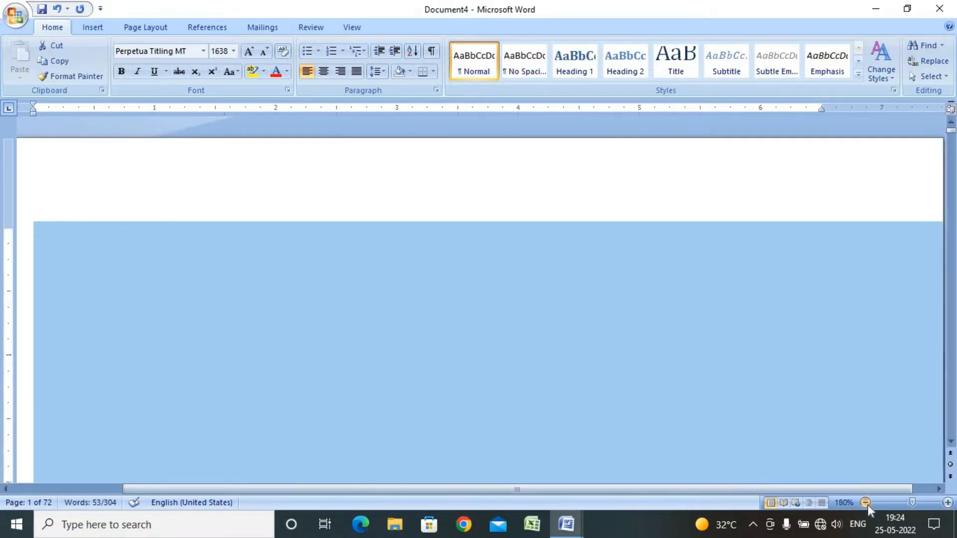
pyautogui.click(866, 502)
pyautogui.click(865, 502)
pyautogui.click(865, 503)
pyautogui.click(866, 502)
pyautogui.click(866, 503)
pyautogui.click(867, 503)
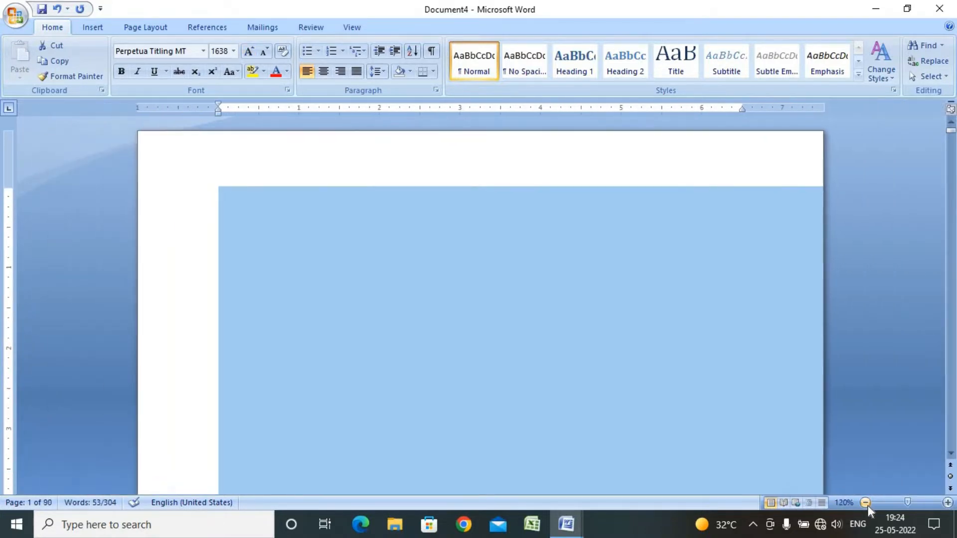
pyautogui.click(866, 504)
pyautogui.click(866, 503)
pyautogui.click(866, 504)
pyautogui.click(867, 503)
pyautogui.click(866, 504)
pyautogui.click(867, 503)
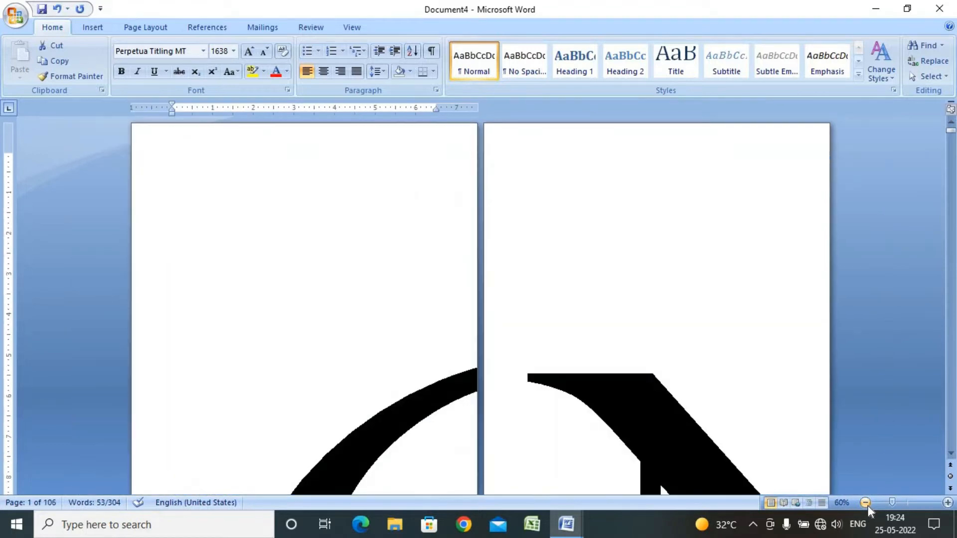
pyautogui.click(867, 503)
pyautogui.click(866, 503)
pyautogui.click(866, 504)
pyautogui.click(868, 505)
pyautogui.click(867, 504)
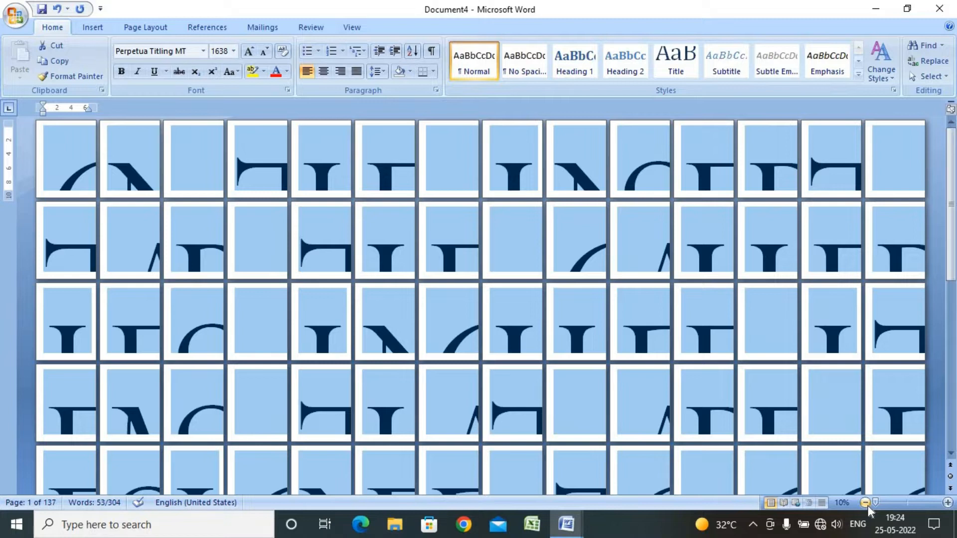
pyautogui.click(73, 163)
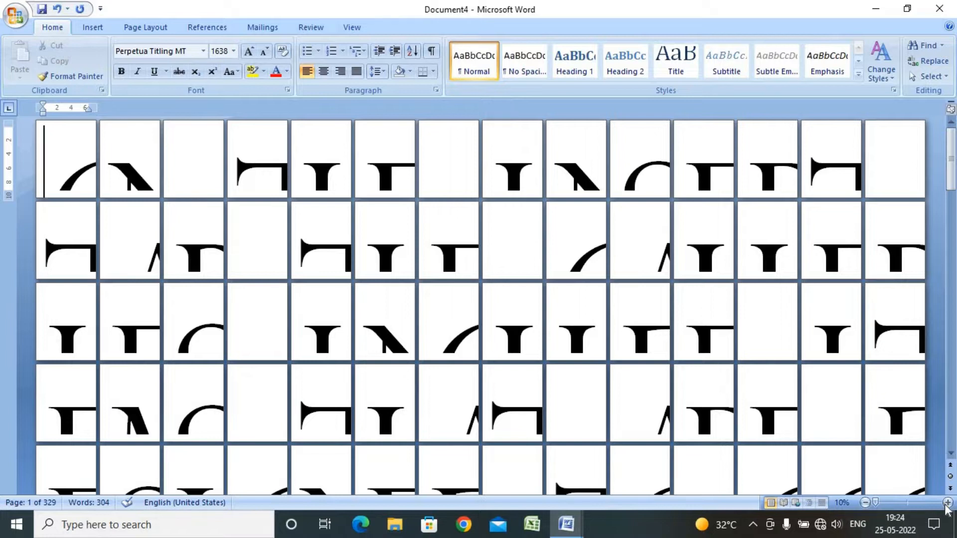
pyautogui.click(947, 503)
pyautogui.click(946, 503)
pyautogui.click(946, 503)
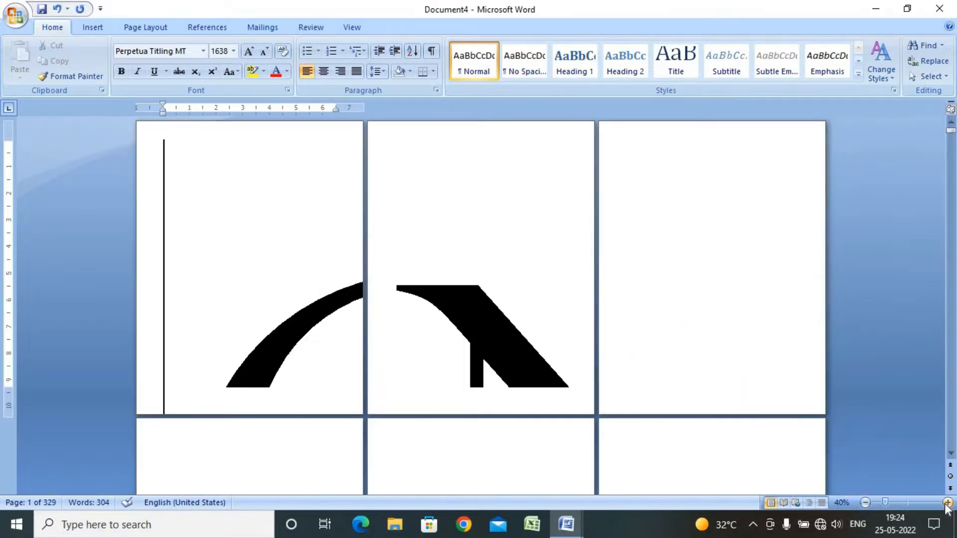
pyautogui.click(947, 503)
pyautogui.click(947, 503)
pyautogui.click(947, 503)
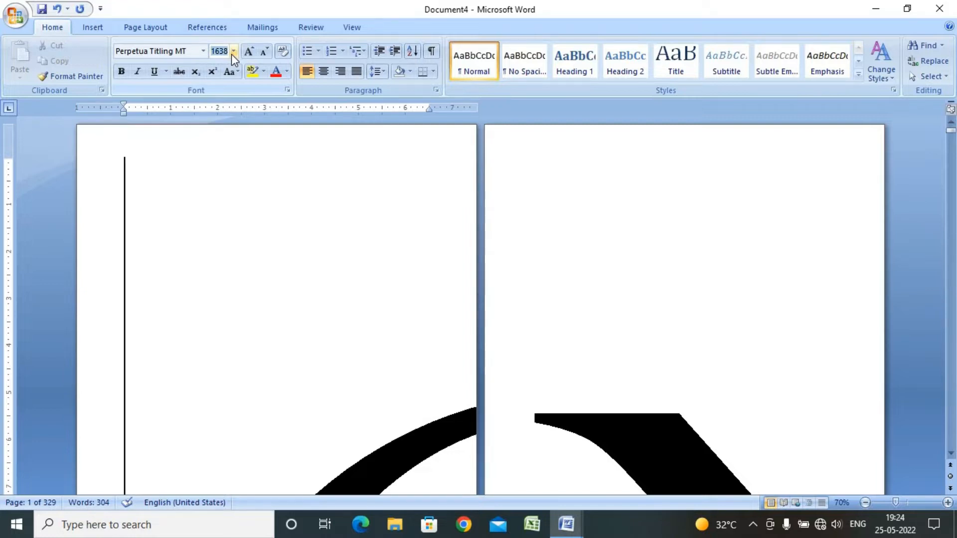
# Try to set the font size to 1639, then pick size 26 from the size list
pyautogui.press('BackSpace')
pyautogui.write('9')
pyautogui.press('Return')
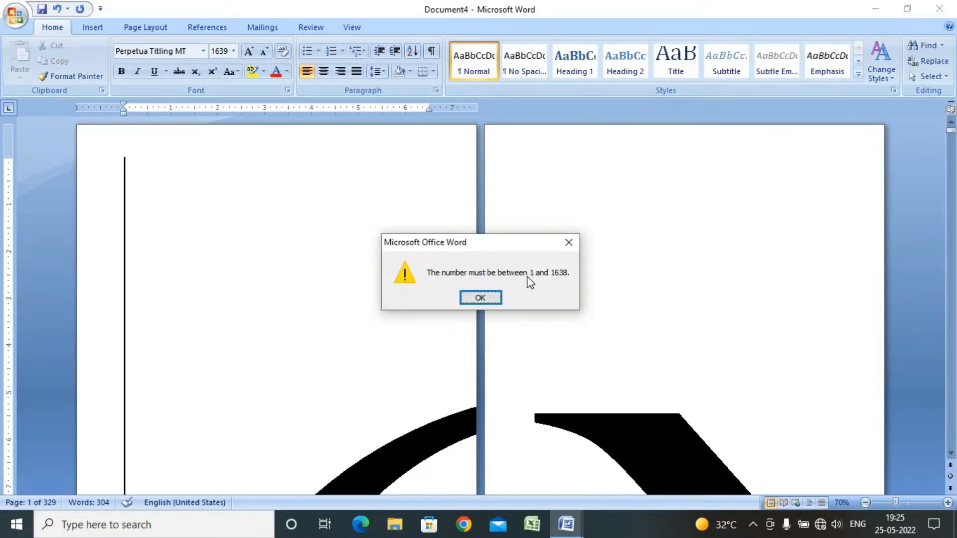
pyautogui.click(489, 297)
pyautogui.click(232, 50)
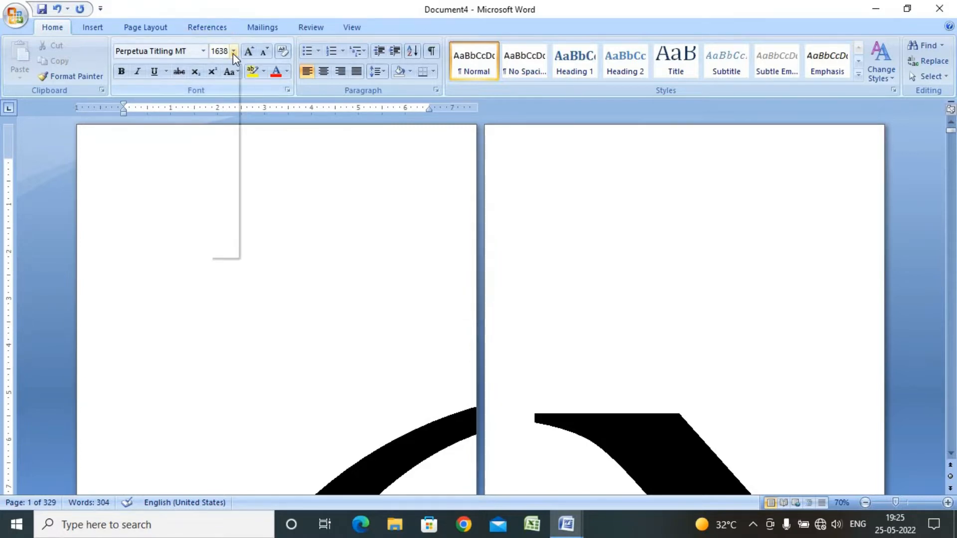
pyautogui.click(222, 195)
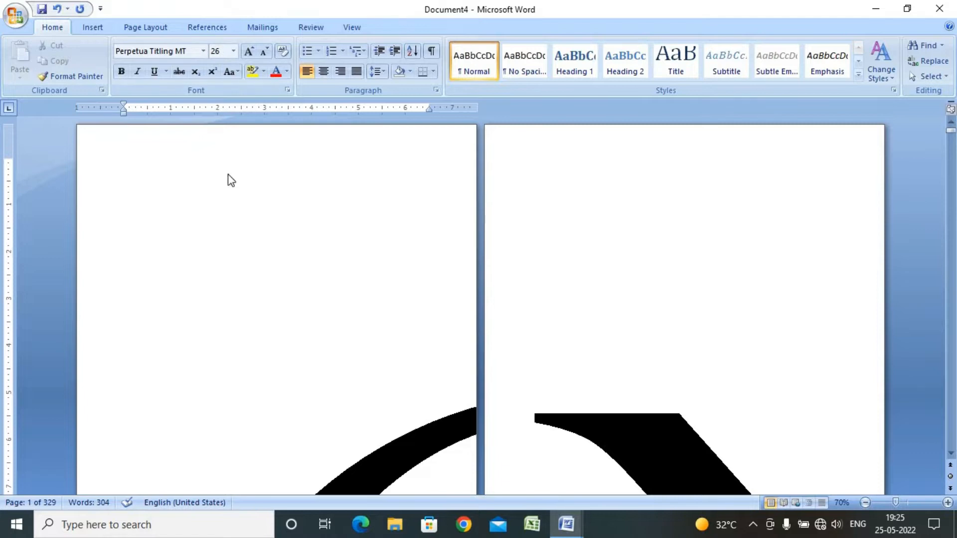
# Select all the text in the document and set its font size to 20
pyautogui.hotkey('ctrl', 'a')
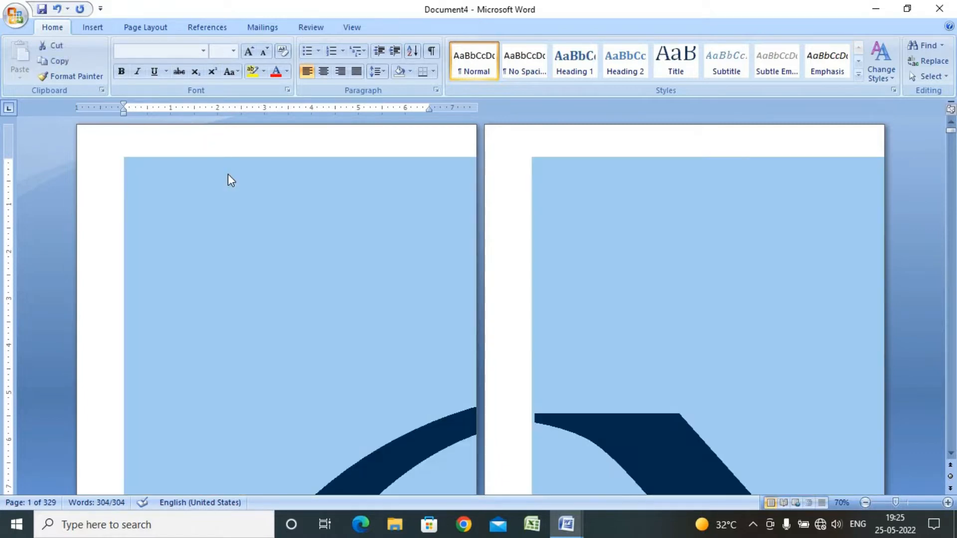
pyautogui.click(226, 51)
pyautogui.write('20')
pyautogui.press('Return')
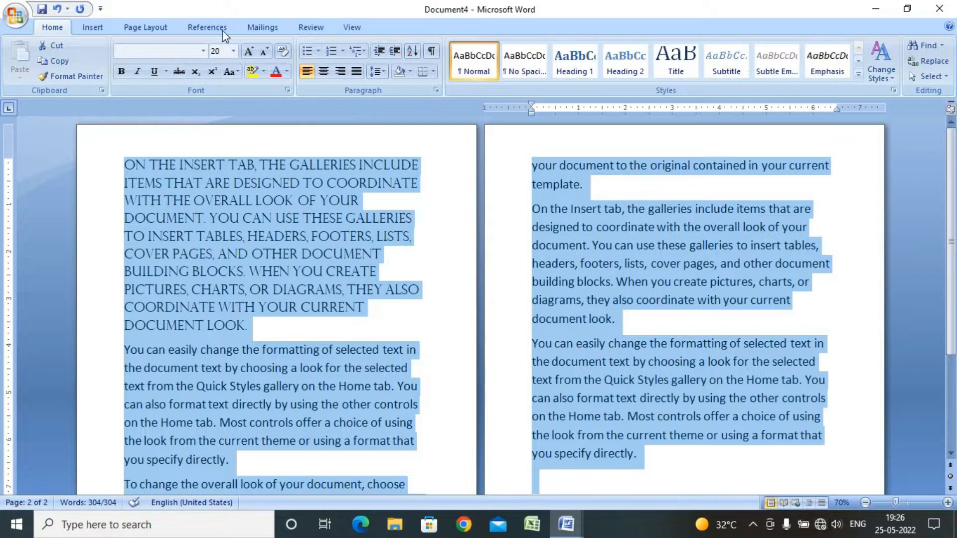
# Grow the font of all the text step by step up to 120
pyautogui.click(252, 52)
pyautogui.click(252, 52)
pyautogui.click(252, 52)
pyautogui.click(252, 52)
pyautogui.click(252, 53)
pyautogui.click(252, 52)
pyautogui.click(252, 52)
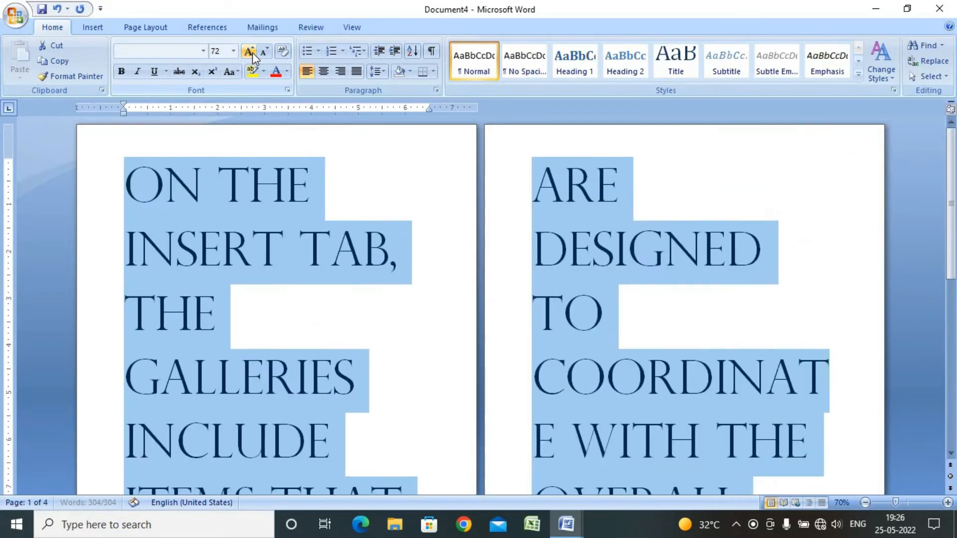
pyautogui.click(253, 52)
pyautogui.click(253, 53)
pyautogui.click(252, 52)
pyautogui.click(252, 53)
pyautogui.click(252, 52)
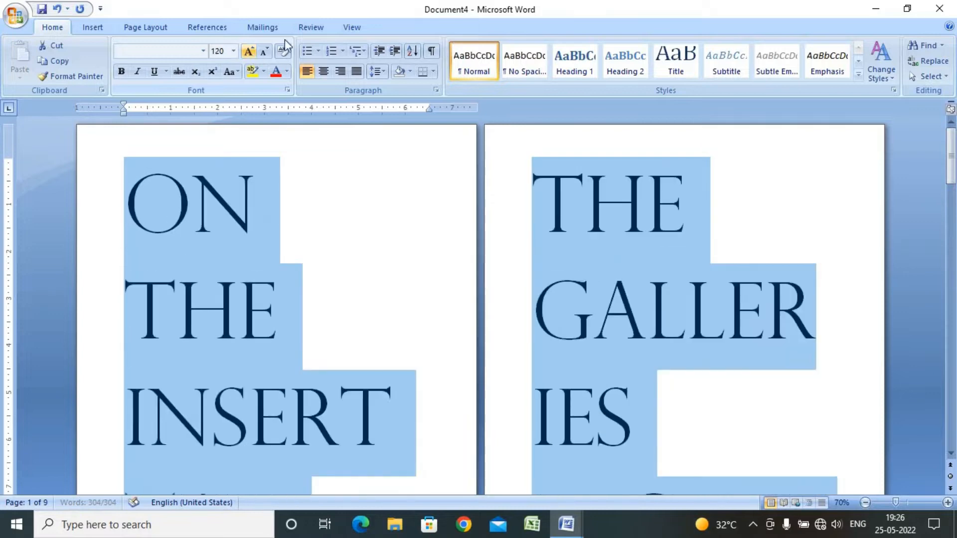
# Shrink the font of all the text step by step down to 28
pyautogui.click(262, 52)
pyautogui.click(262, 53)
pyautogui.click(262, 52)
pyautogui.click(262, 53)
pyautogui.click(263, 52)
pyautogui.click(262, 52)
pyautogui.click(262, 52)
pyautogui.click(262, 52)
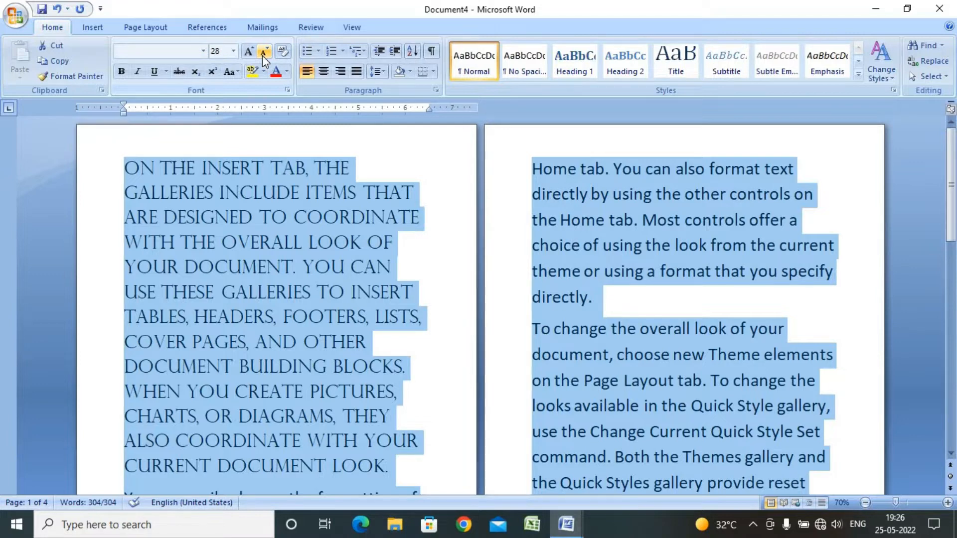
# Alternate growing and shrinking the text between 80 and 28, ending at 80
pyautogui.hotkey('ctrl', 'shift', '.')
pyautogui.hotkey('ctrl', 'shift', '.')
pyautogui.hotkey('ctrl', 'shift', '.')
pyautogui.hotkey('ctrl', 'shift', '.')
pyautogui.hotkey('ctrl', 'shift', '.')
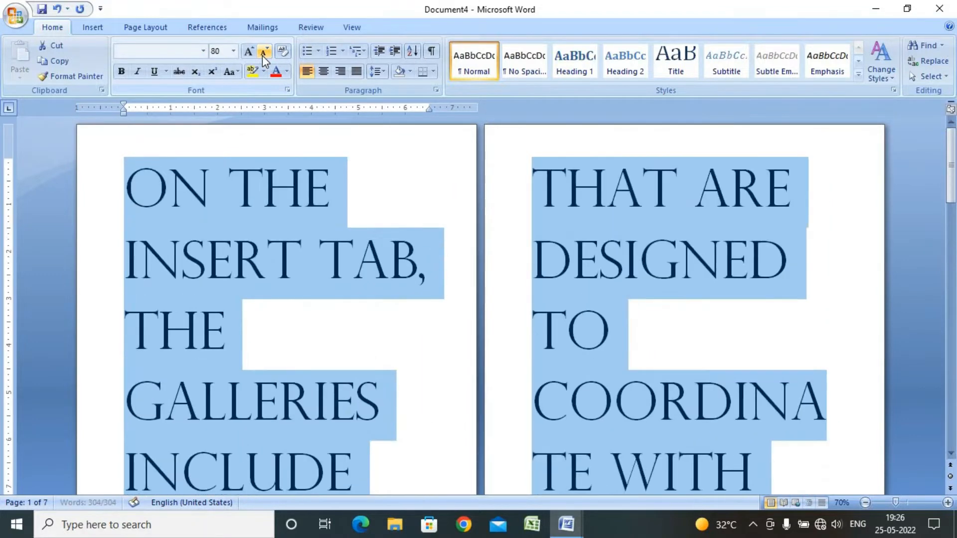
pyautogui.click(262, 55)
pyautogui.click(263, 56)
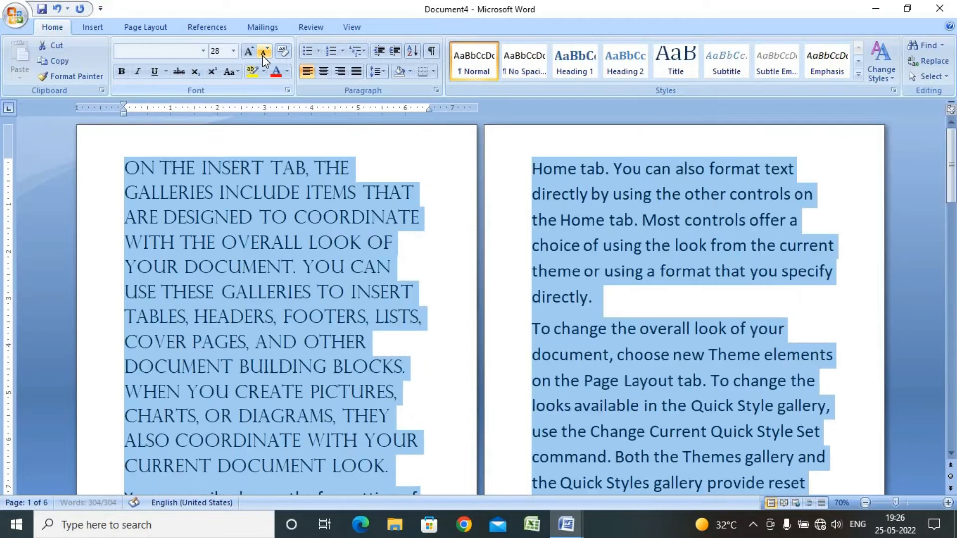
pyautogui.hotkey('ctrl', 'shift', '.')
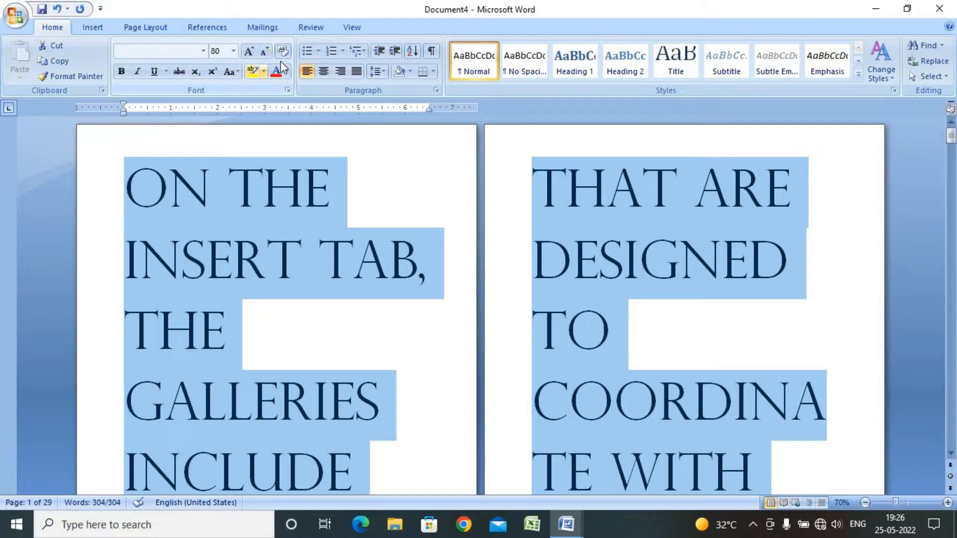
# Apply and remove bold on all the selected text several times, ending with bold off
pyautogui.click(120, 70)
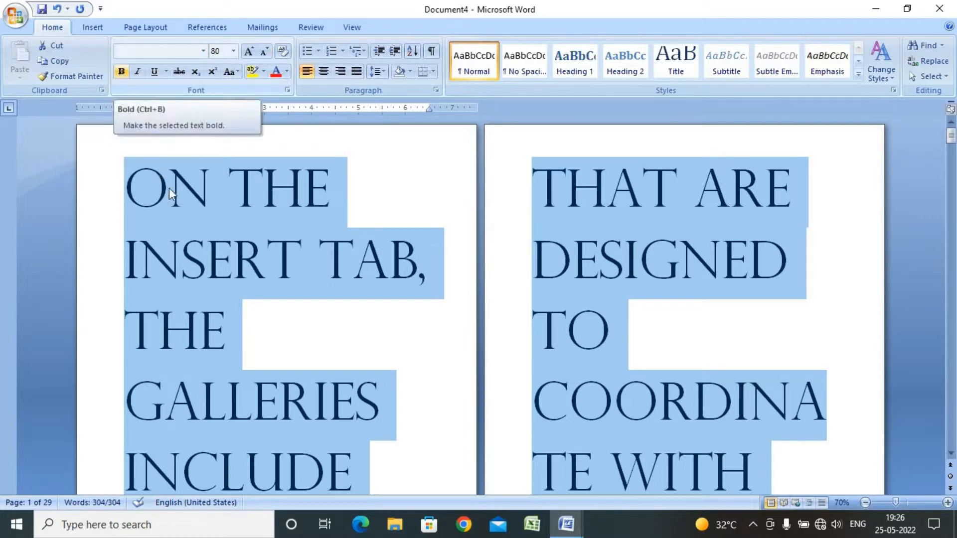
pyautogui.click(127, 74)
pyautogui.click(127, 74)
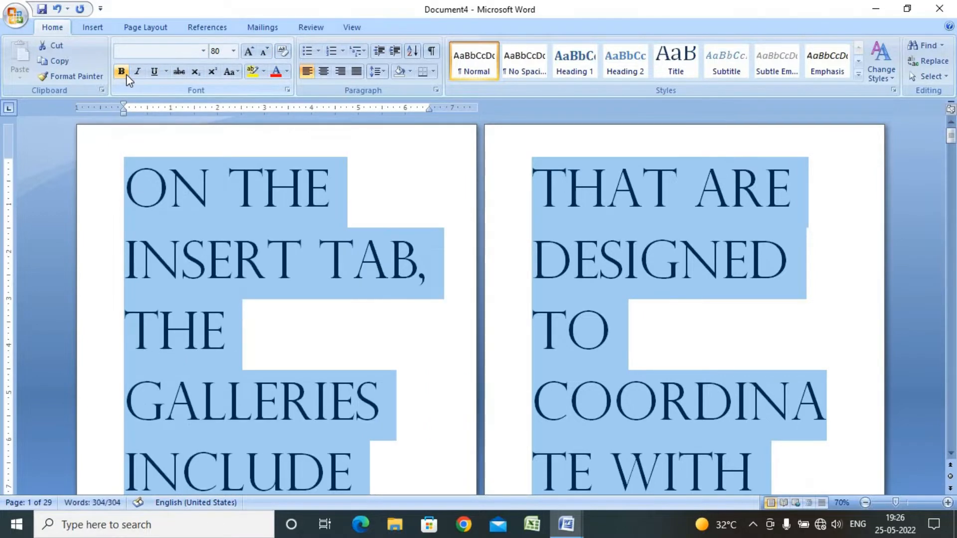
pyautogui.click(121, 71)
pyautogui.click(121, 71)
pyautogui.click(127, 74)
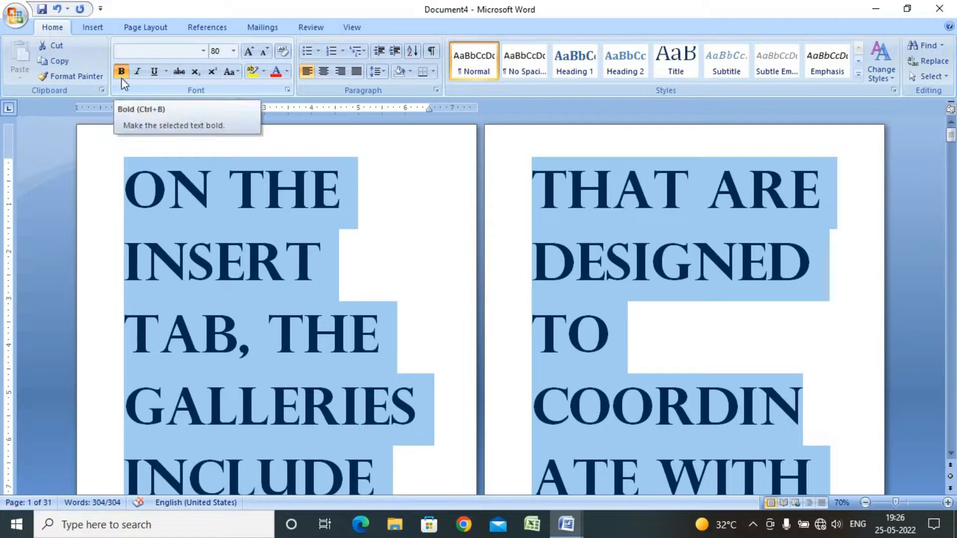
pyautogui.click(122, 76)
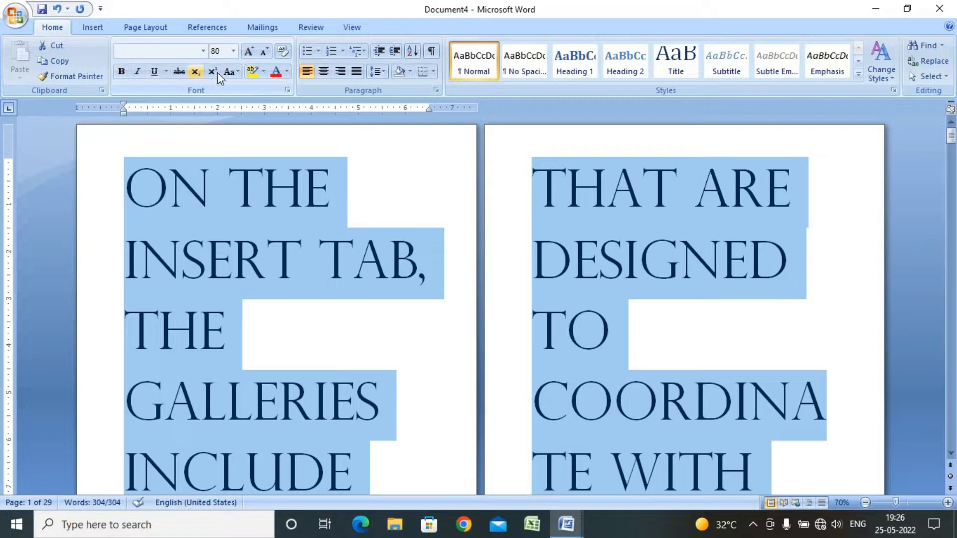
pyautogui.click(122, 71)
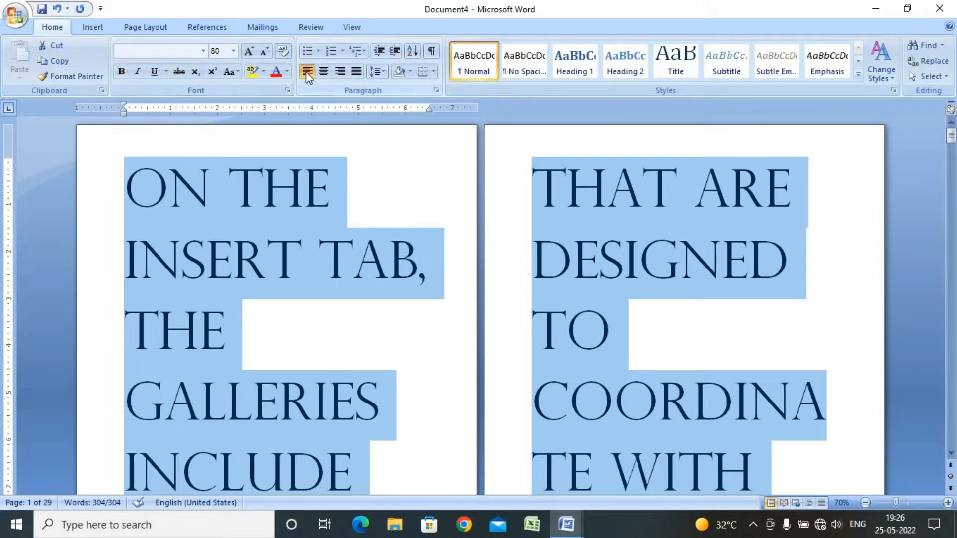
pyautogui.click(122, 71)
pyautogui.click(121, 72)
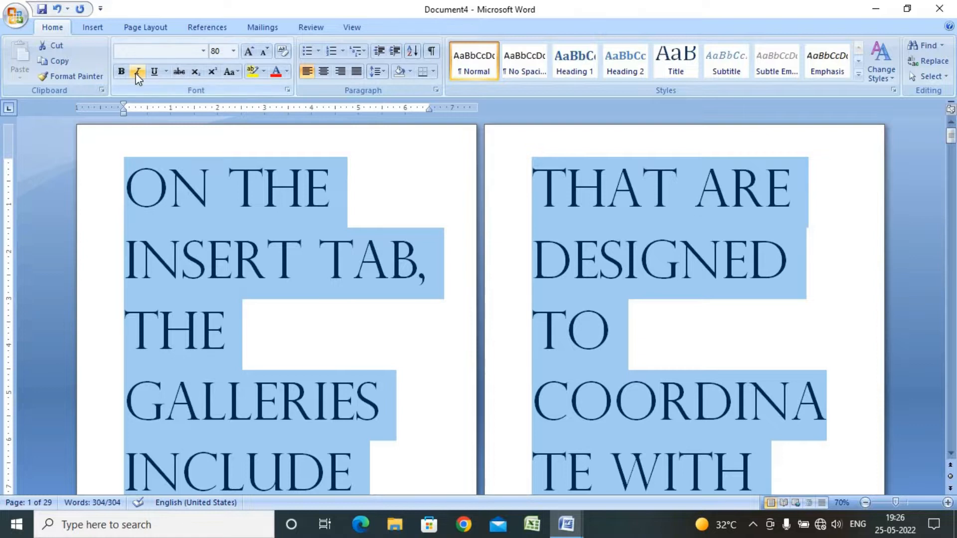
# Apply and remove italic on all the selected text several times, ending with italic off
pyautogui.click(136, 72)
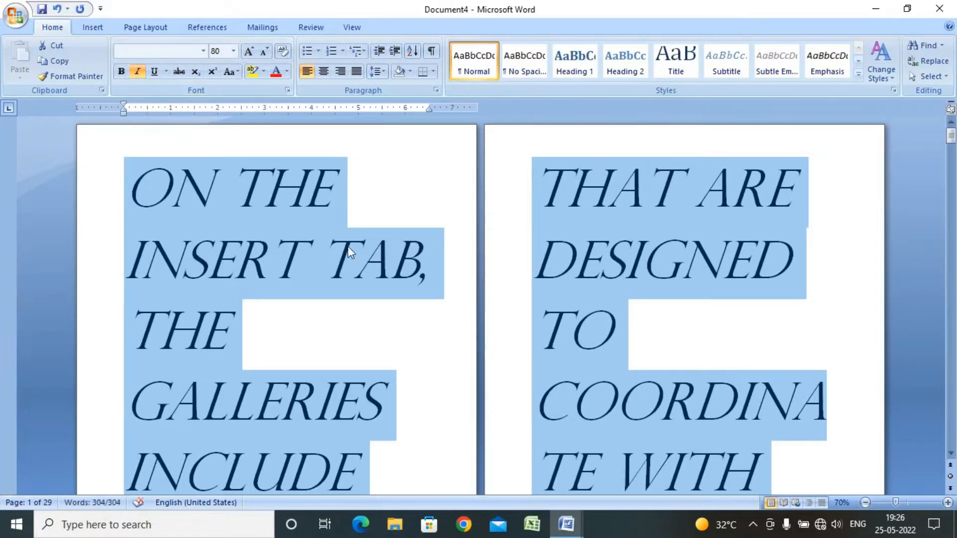
pyautogui.click(136, 74)
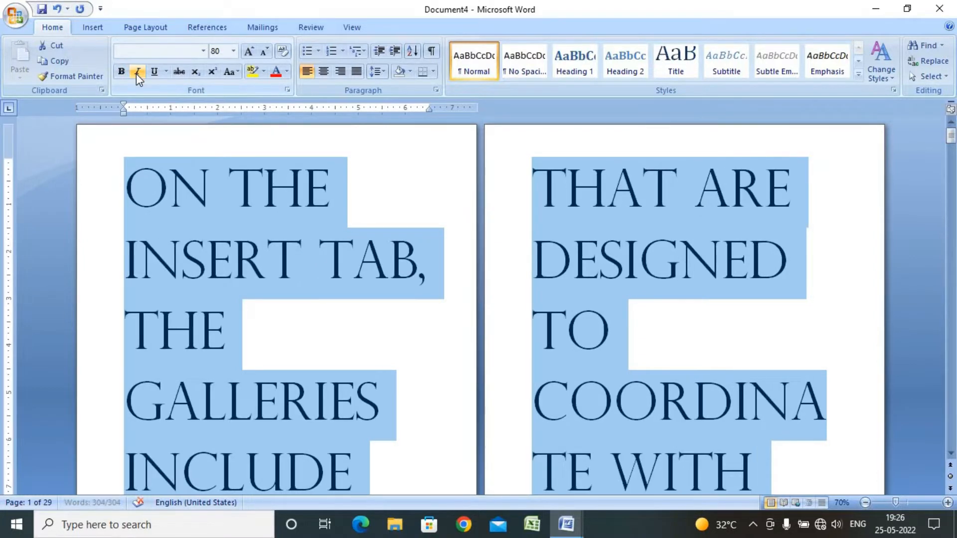
pyautogui.click(136, 74)
pyautogui.click(136, 74)
pyautogui.click(136, 74)
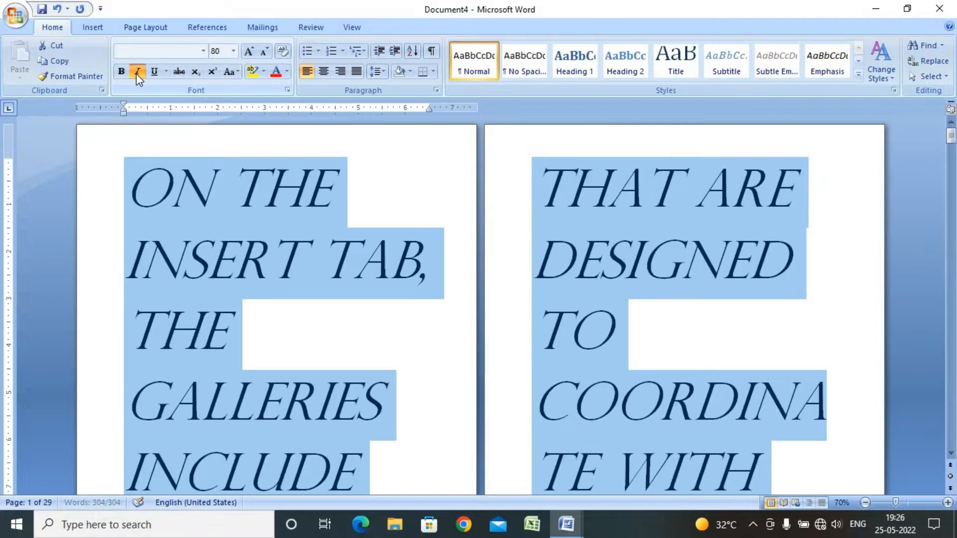
pyautogui.click(136, 74)
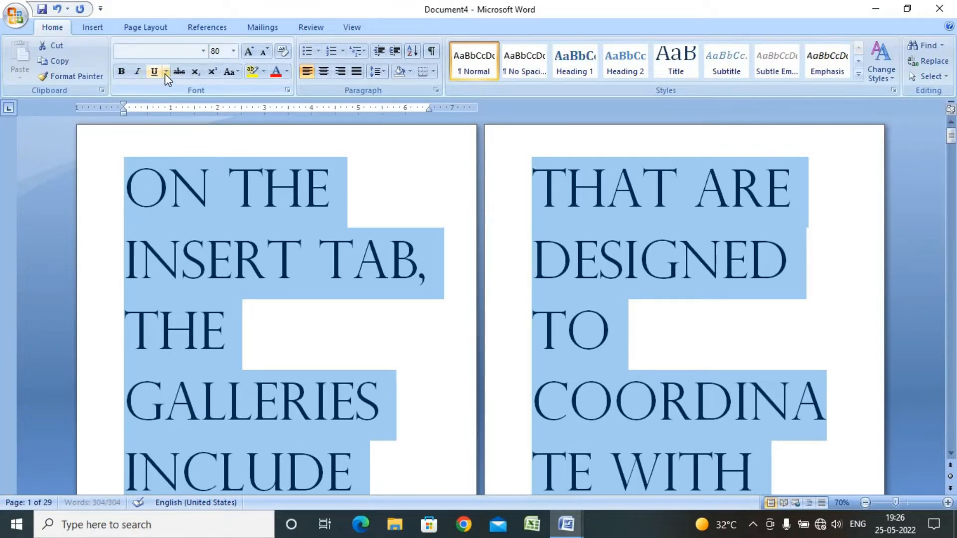
# Underline all the selected text with a single underline
pyautogui.click(154, 70)
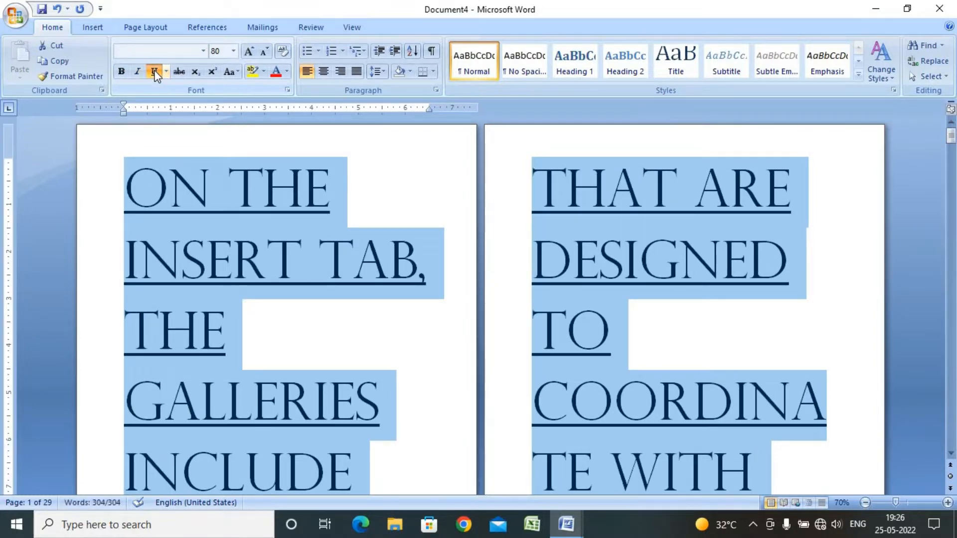
pyautogui.click(155, 70)
pyautogui.click(154, 71)
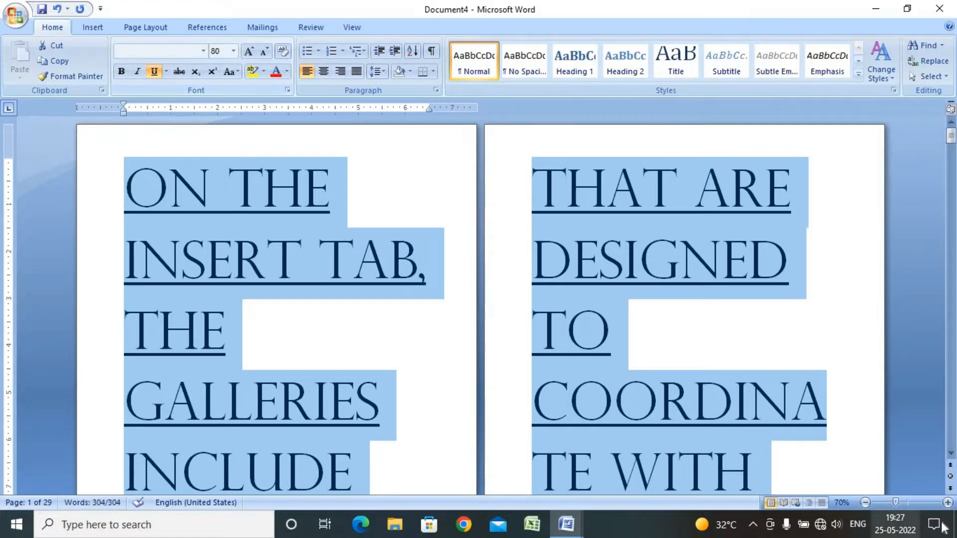
# Zoom the document in and out to examine the underlined text
pyautogui.click(946, 503)
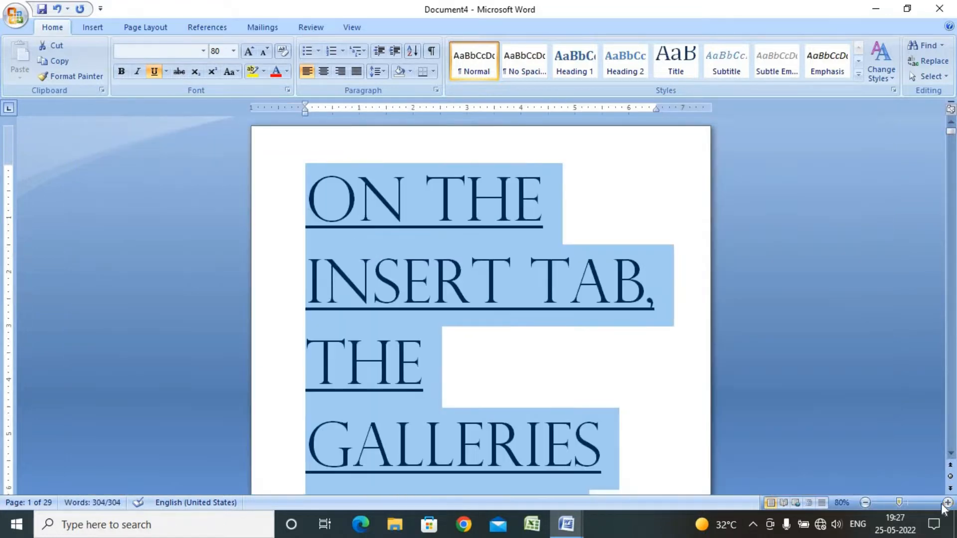
pyautogui.click(941, 503)
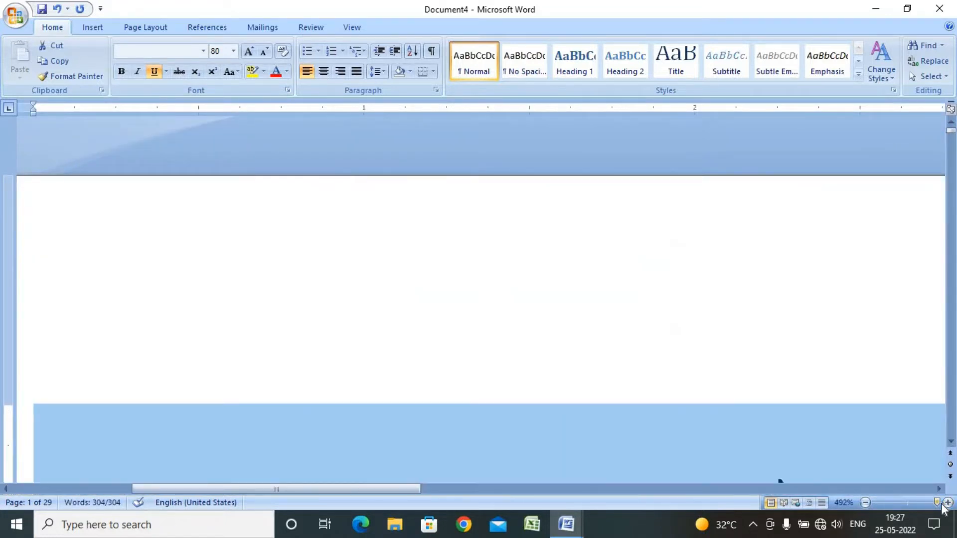
pyautogui.click(866, 502)
pyautogui.click(865, 502)
pyautogui.click(866, 502)
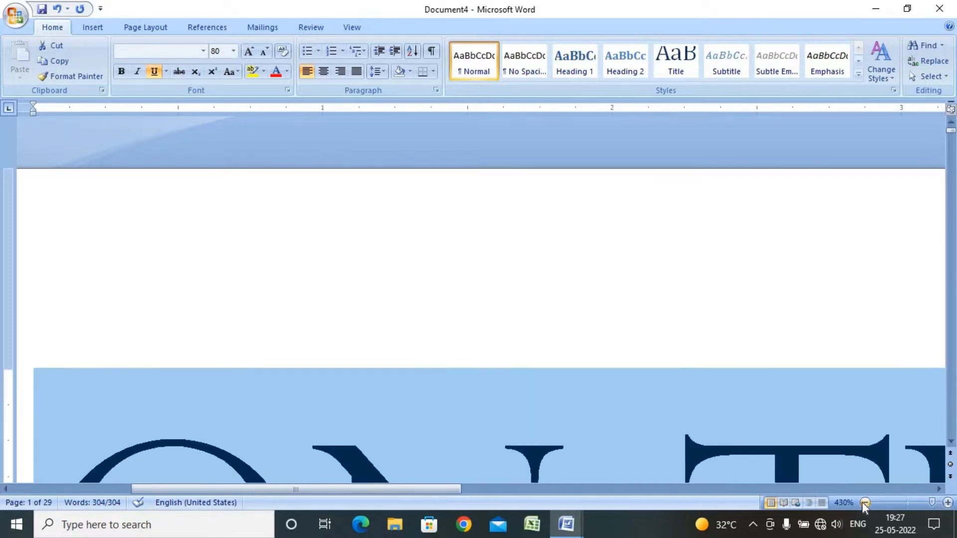
pyautogui.click(862, 501)
pyautogui.click(862, 502)
pyautogui.click(862, 502)
pyautogui.click(862, 501)
pyautogui.click(862, 501)
pyautogui.click(862, 501)
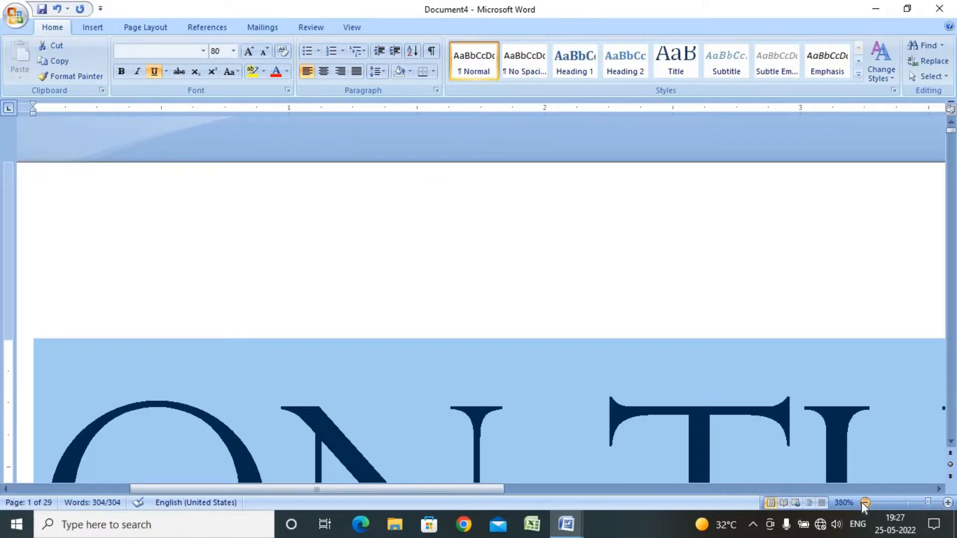
pyautogui.click(893, 503)
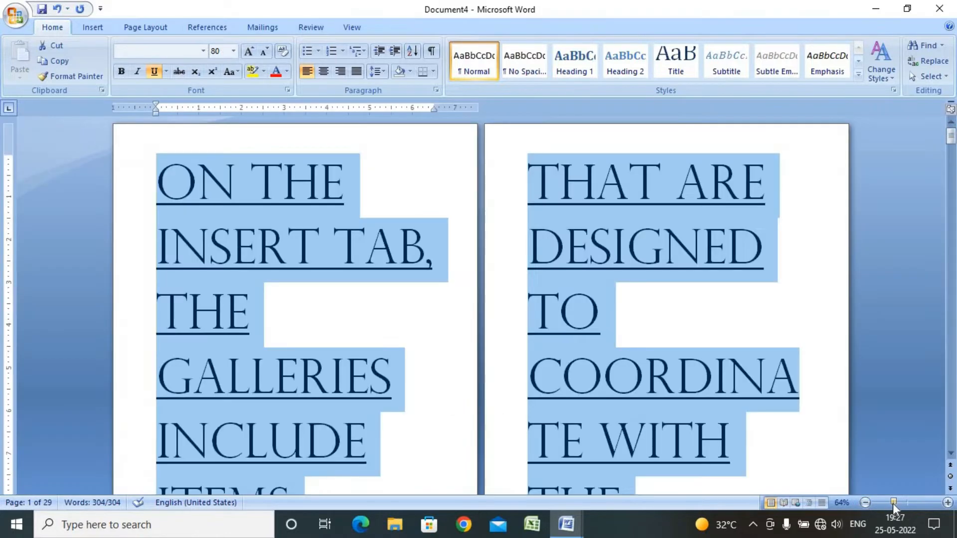
# Change the underline style of all the text to a wavy line in the Font dialog
pyautogui.click(167, 71)
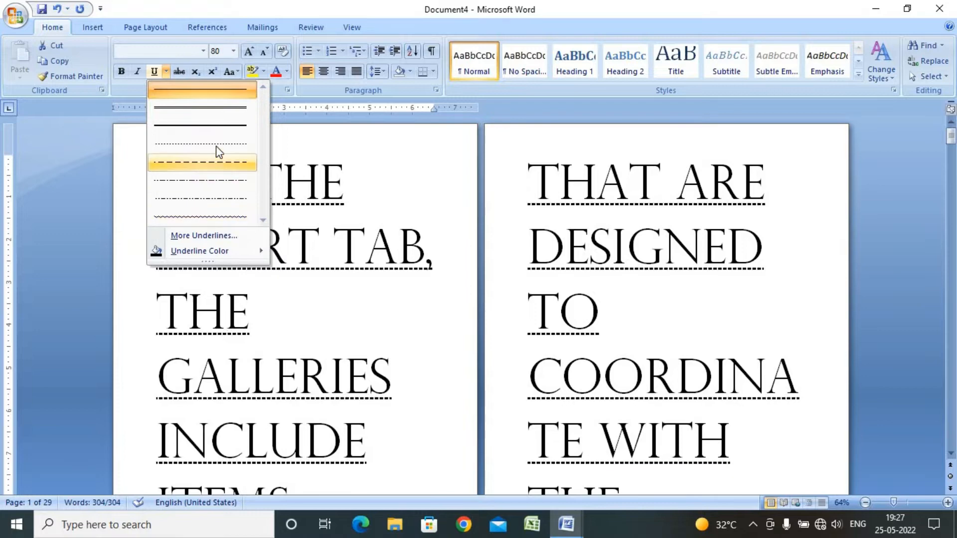
pyautogui.click(214, 107)
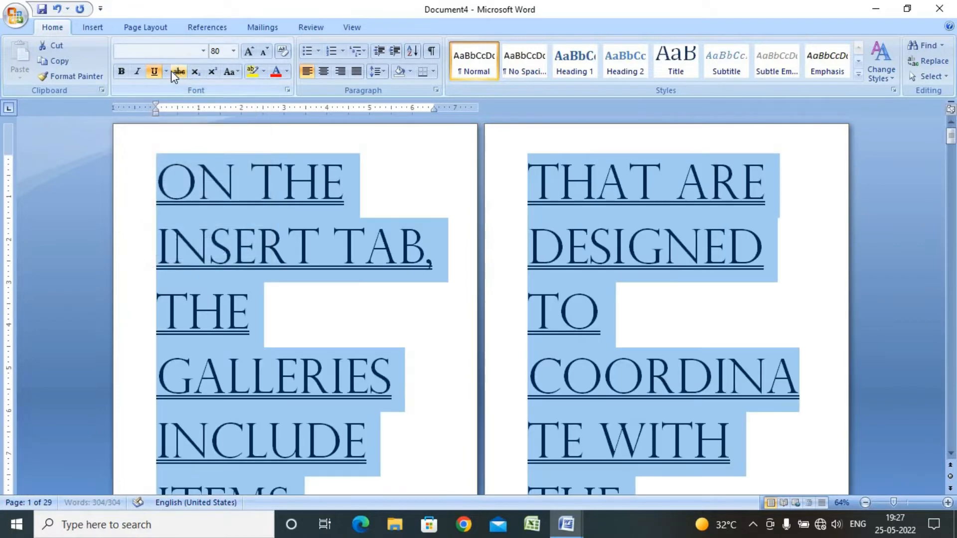
pyautogui.click(167, 71)
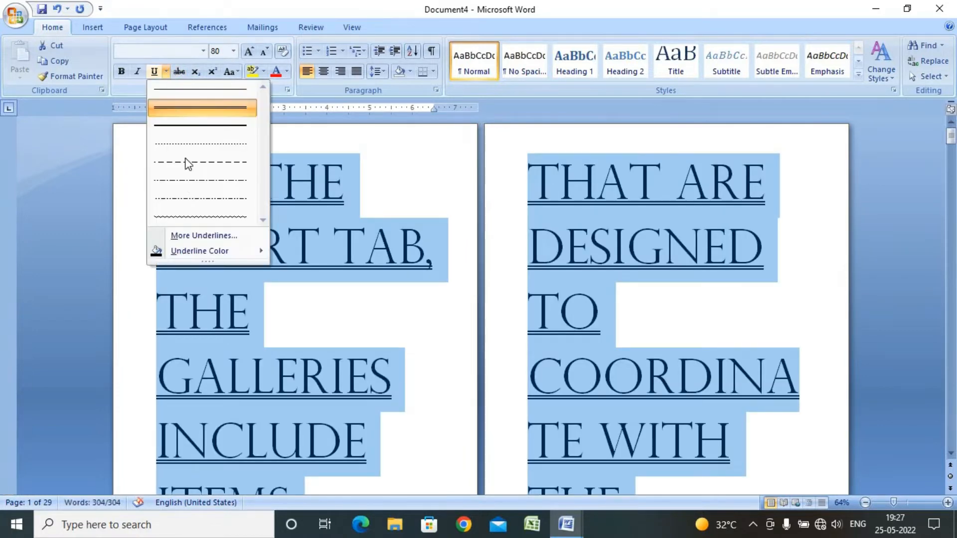
pyautogui.click(246, 238)
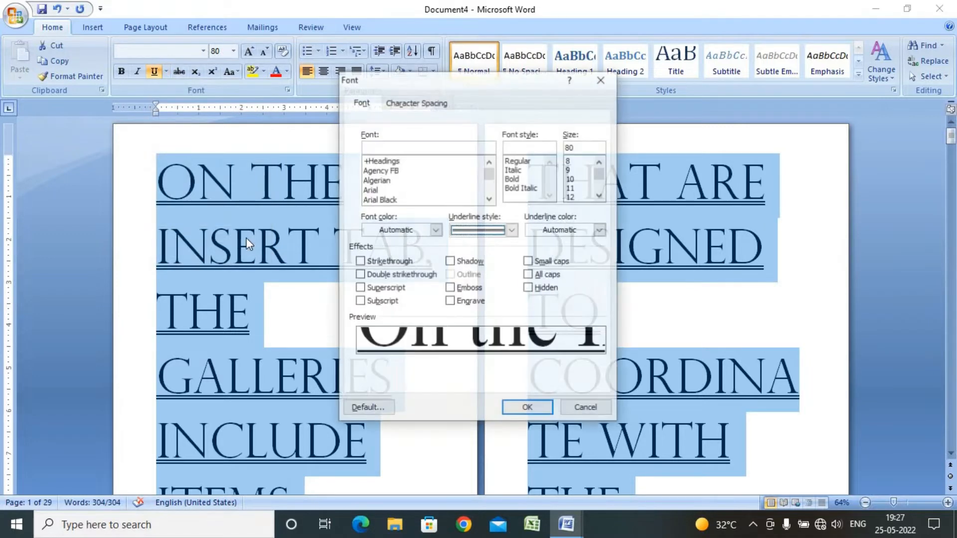
pyautogui.click(512, 230)
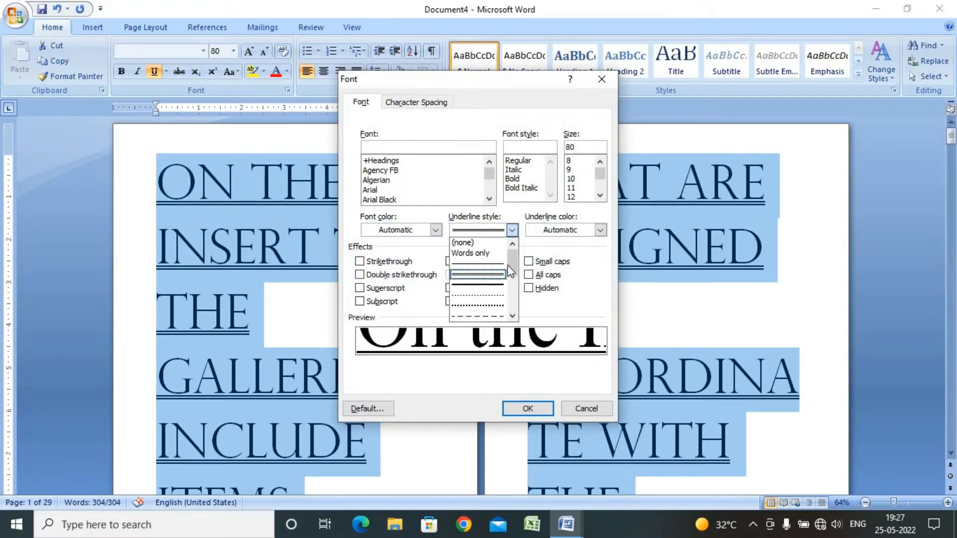
pyautogui.moveTo(513, 259); pyautogui.dragTo(509, 312)
pyautogui.click(478, 316)
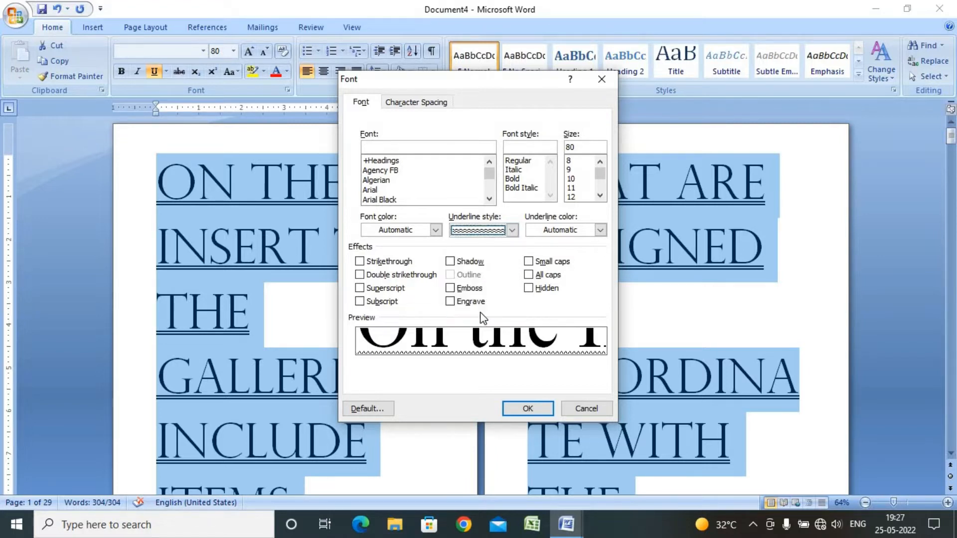
pyautogui.click(512, 230)
pyautogui.click(486, 306)
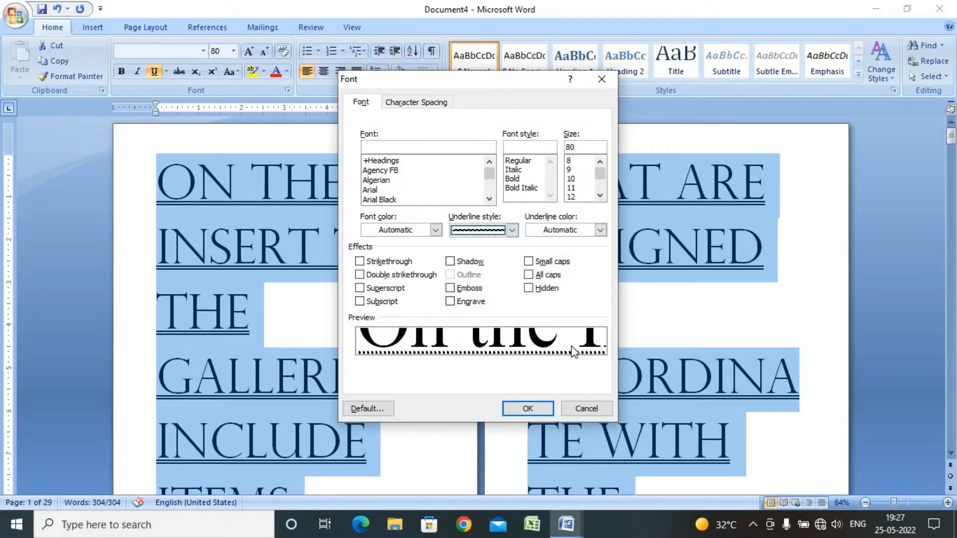
pyautogui.click(527, 407)
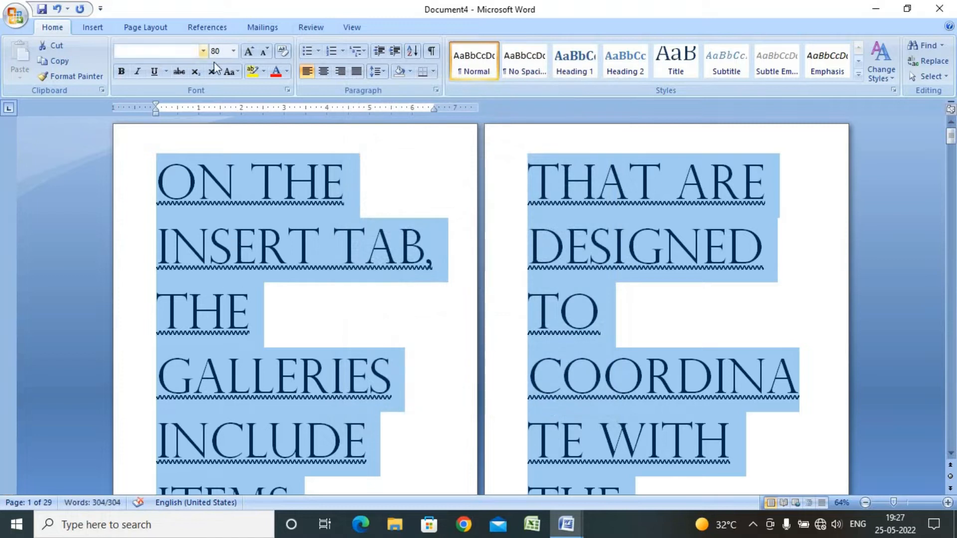
# Set the underline colour of the text to dark blue from the standard colours
pyautogui.click(166, 72)
pyautogui.moveTo(226, 254)
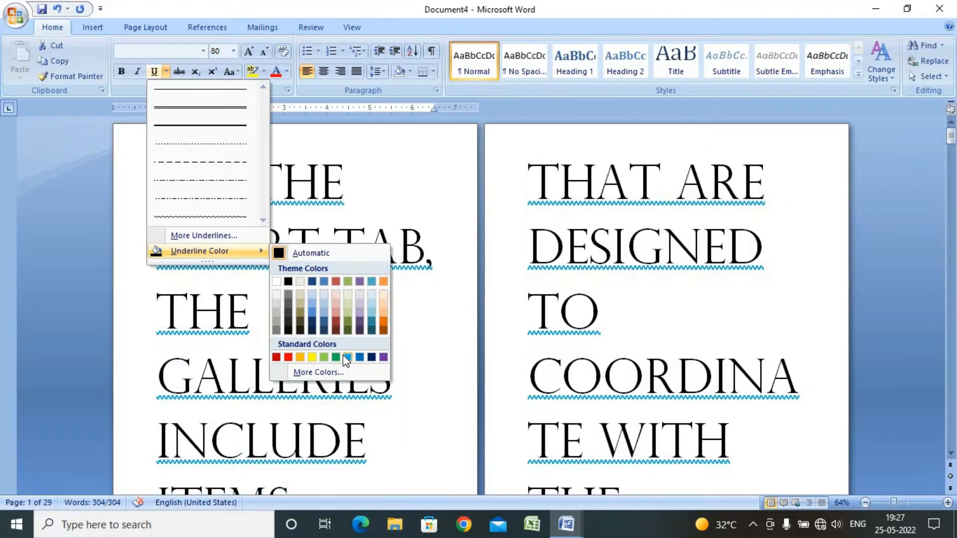
pyautogui.click(371, 358)
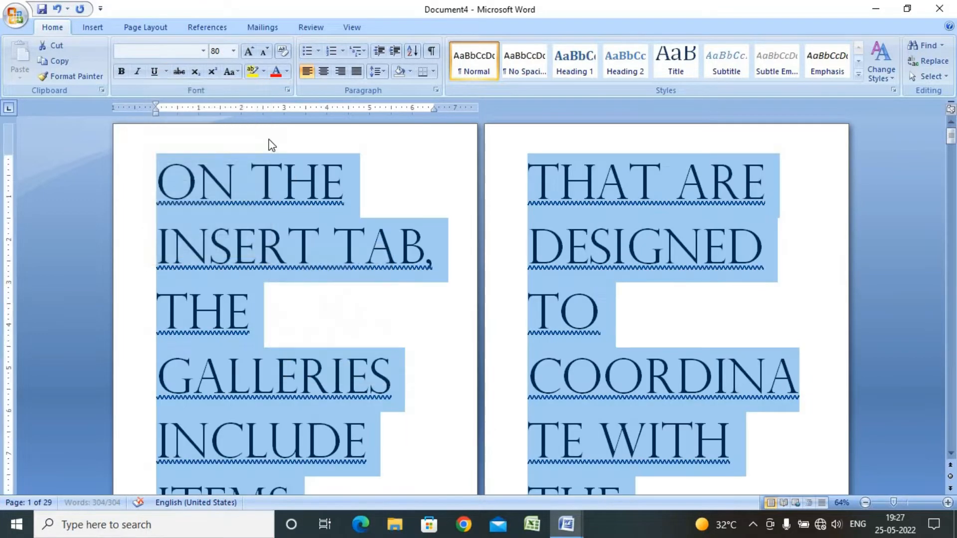
# Set a custom underline colour of Red 60, Green 6, Blue 50 for all the text, then deselect it
pyautogui.click(166, 73)
pyautogui.moveTo(214, 251)
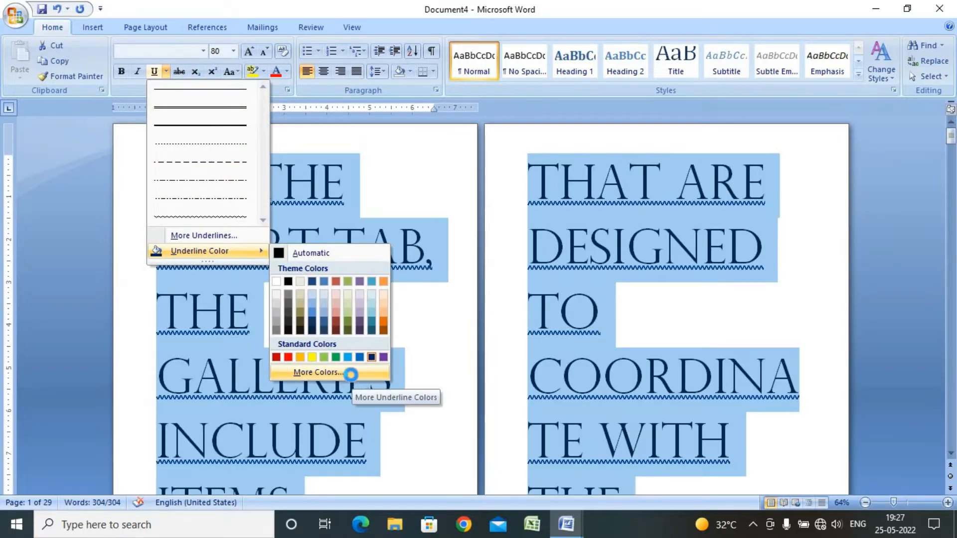
pyautogui.click(351, 376)
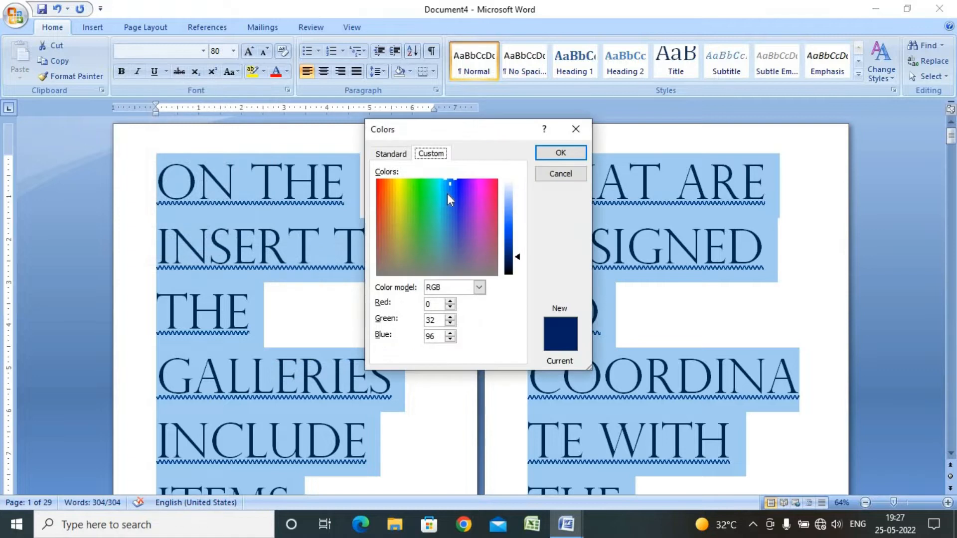
pyautogui.moveTo(447, 193); pyautogui.dragTo(471, 193)
pyautogui.moveTo(510, 231); pyautogui.dragTo(507, 262)
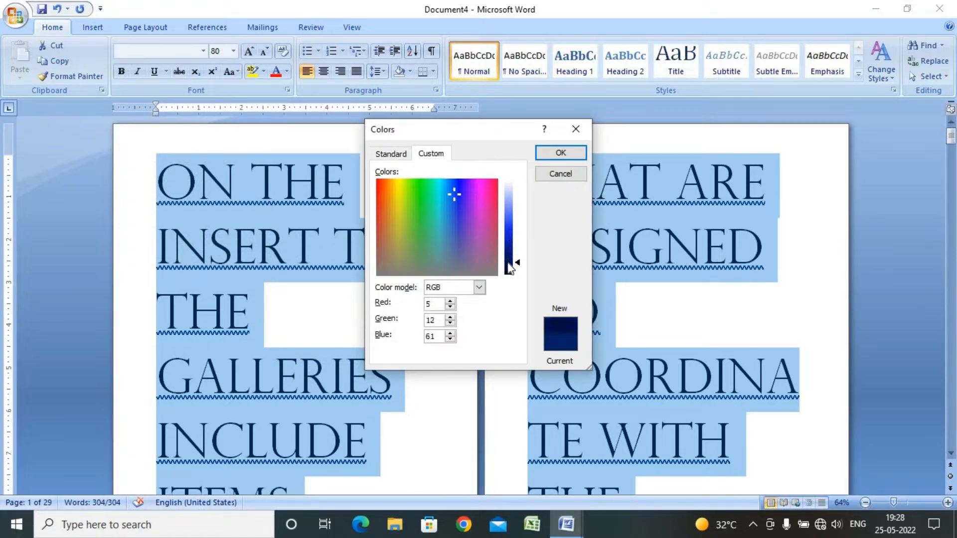
pyautogui.moveTo(381, 196); pyautogui.dragTo(417, 211)
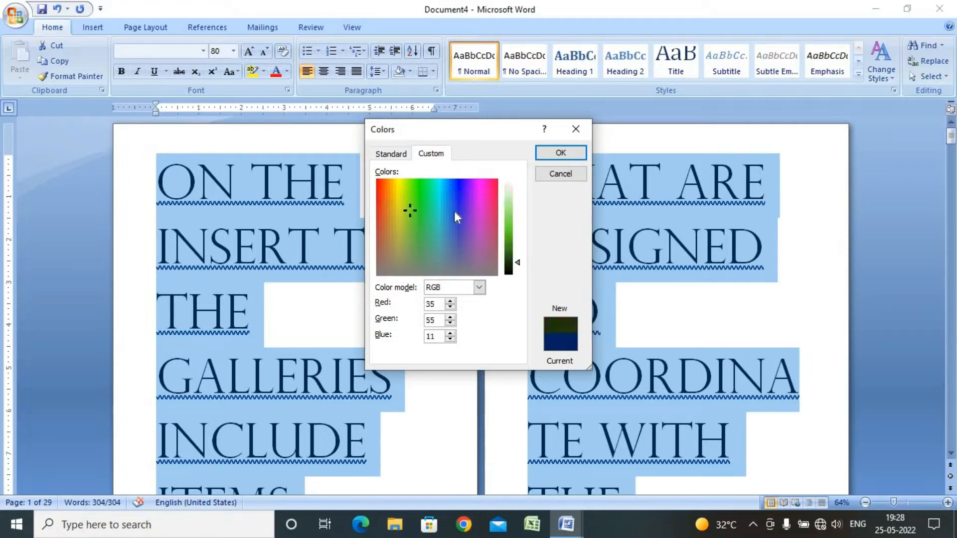
pyautogui.click(454, 191)
pyautogui.click(448, 220)
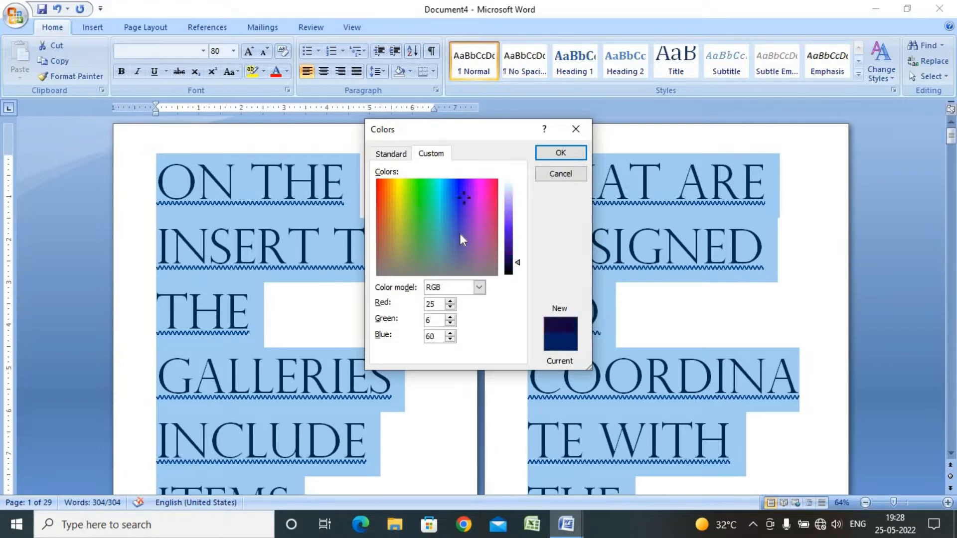
pyautogui.click(481, 198)
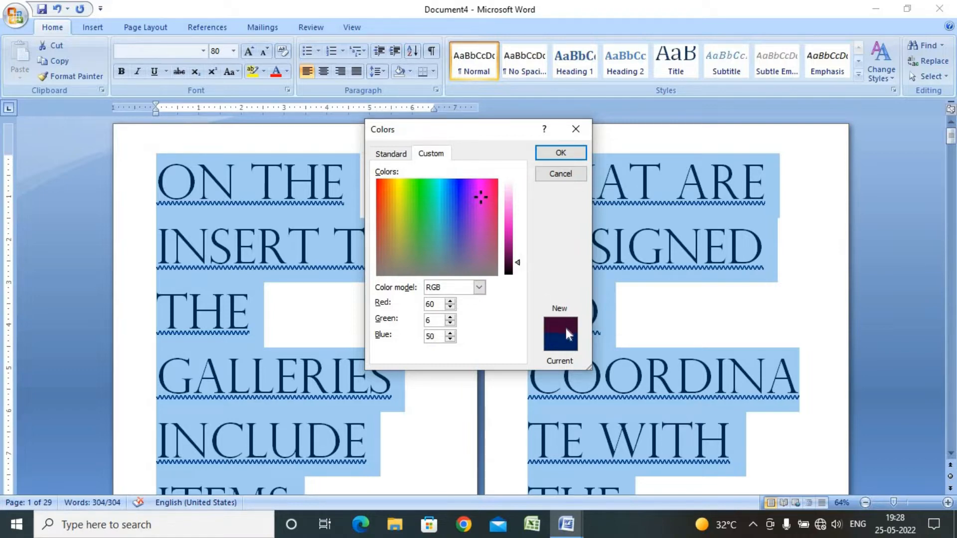
pyautogui.click(560, 152)
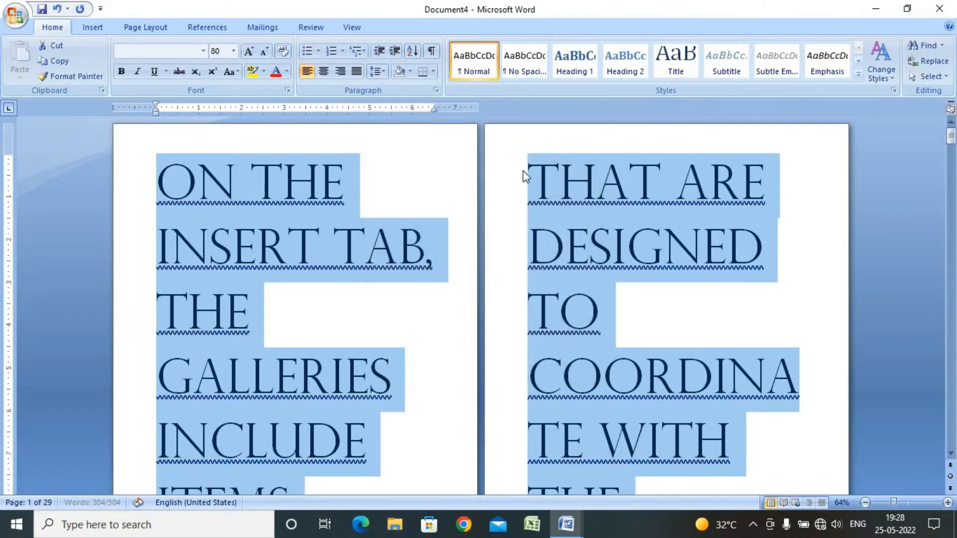
pyautogui.click(384, 207)
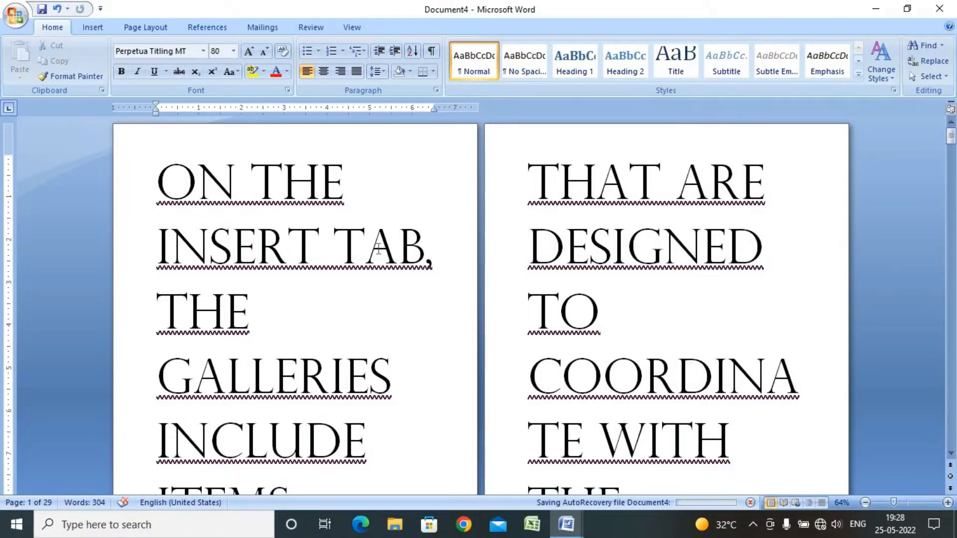
# Select all the text in Document4 and remove its underline
pyautogui.moveTo(133, 177); pyautogui.dragTo(755, 479)
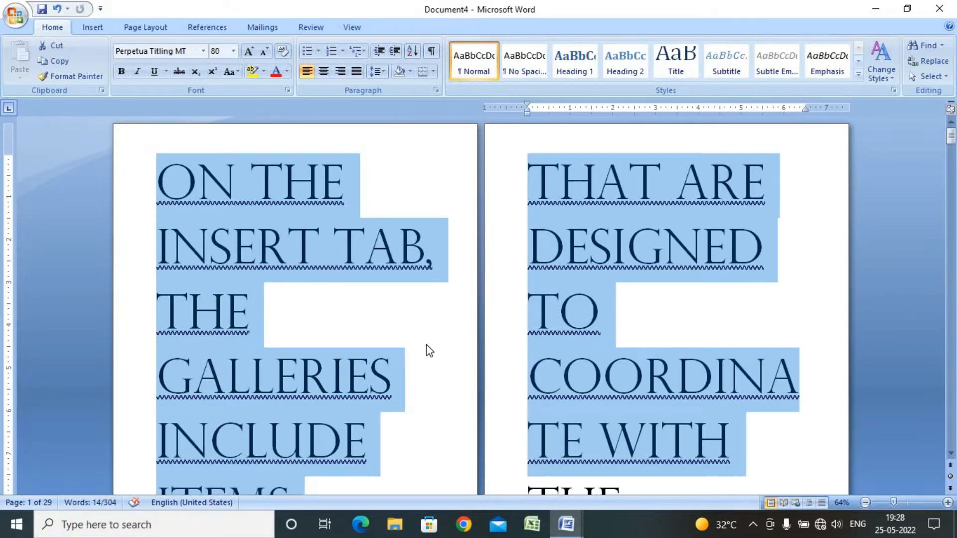
pyautogui.click(426, 344)
pyautogui.hotkey('ctrl', 'a')
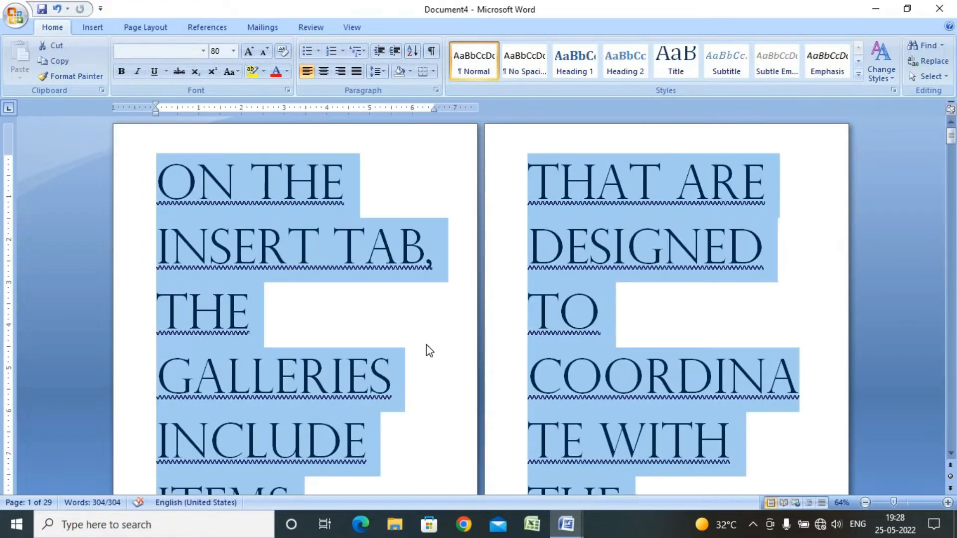
pyautogui.click(154, 72)
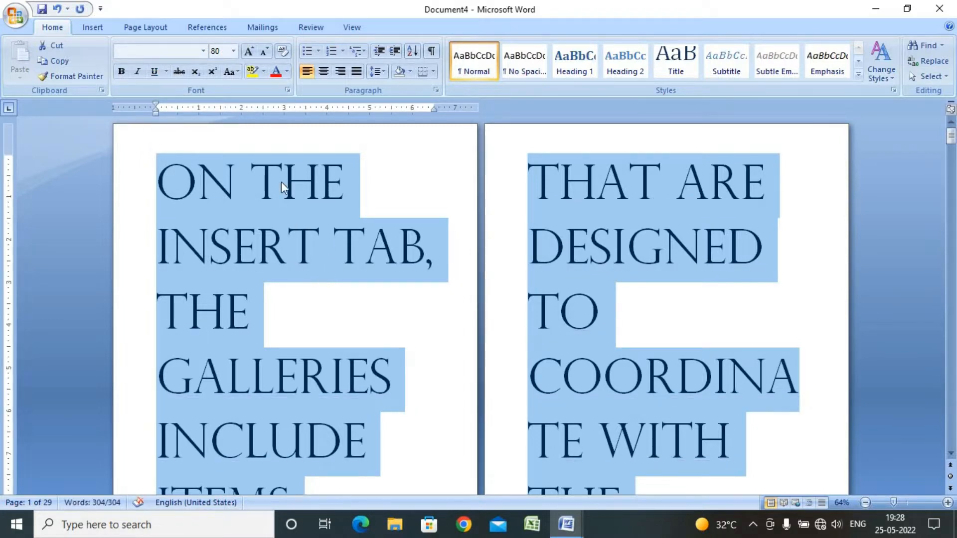
# Apply strikethrough to all the text and remove it again
pyautogui.click(180, 70)
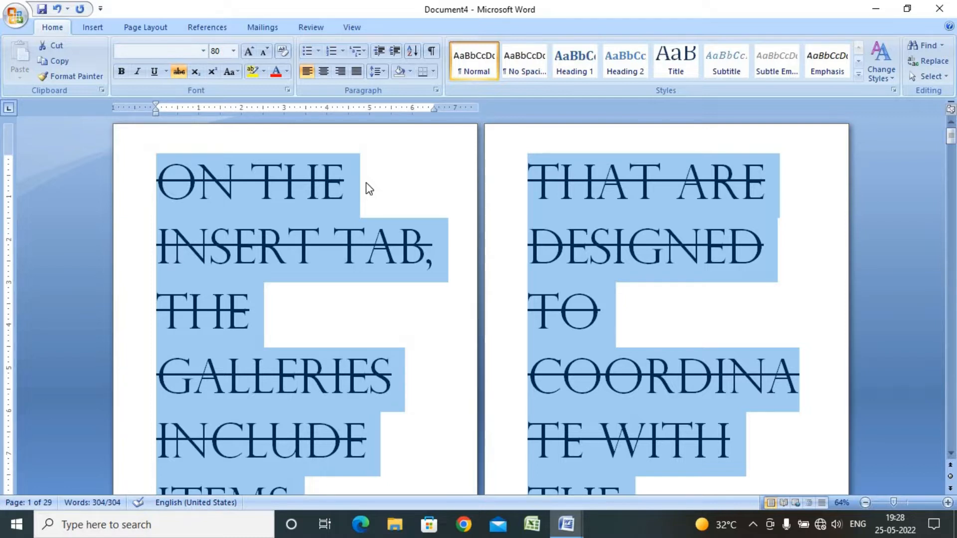
pyautogui.click(179, 71)
pyautogui.click(178, 72)
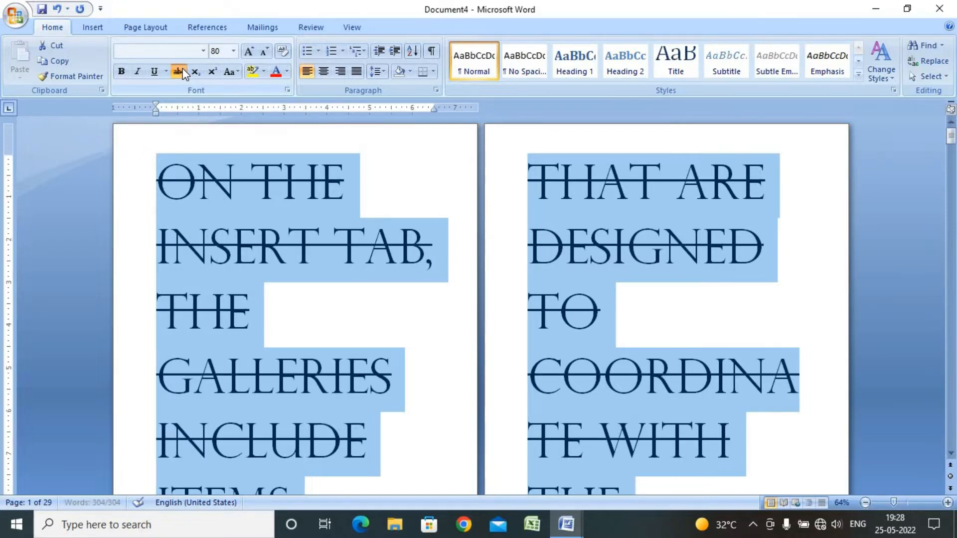
pyautogui.click(179, 72)
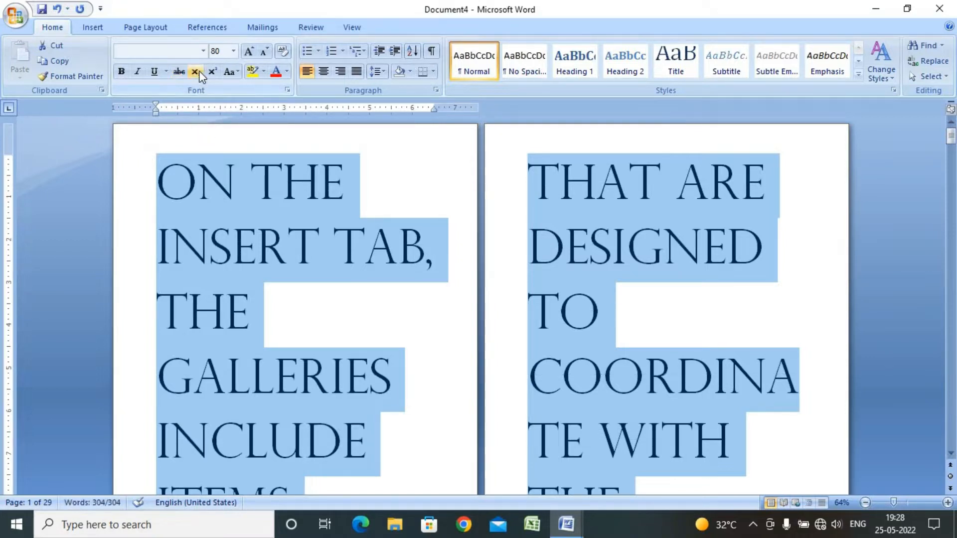
# Switch to the Class of CITA notes document and scroll to the font style notes
pyautogui.click(562, 528)
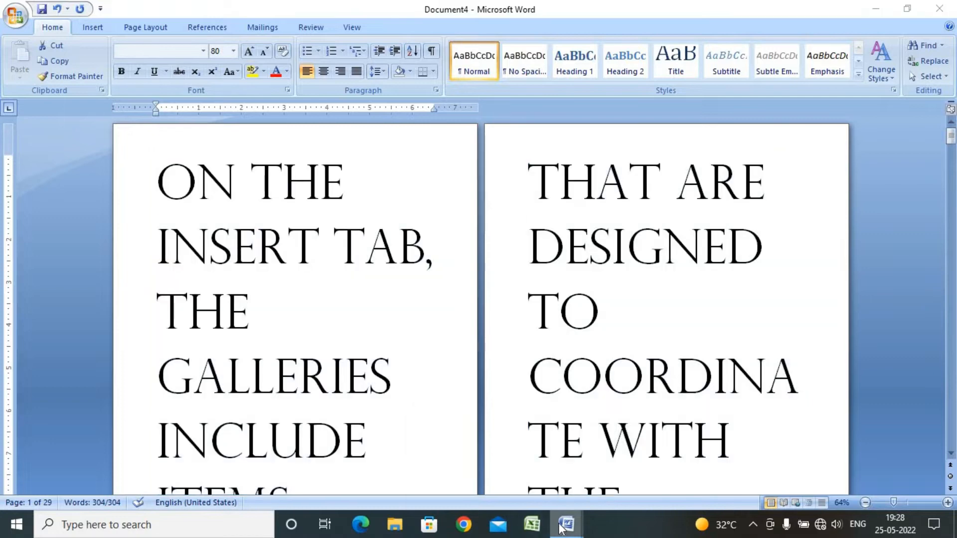
pyautogui.click(524, 456)
pyautogui.scroll(-1, 553, 321)
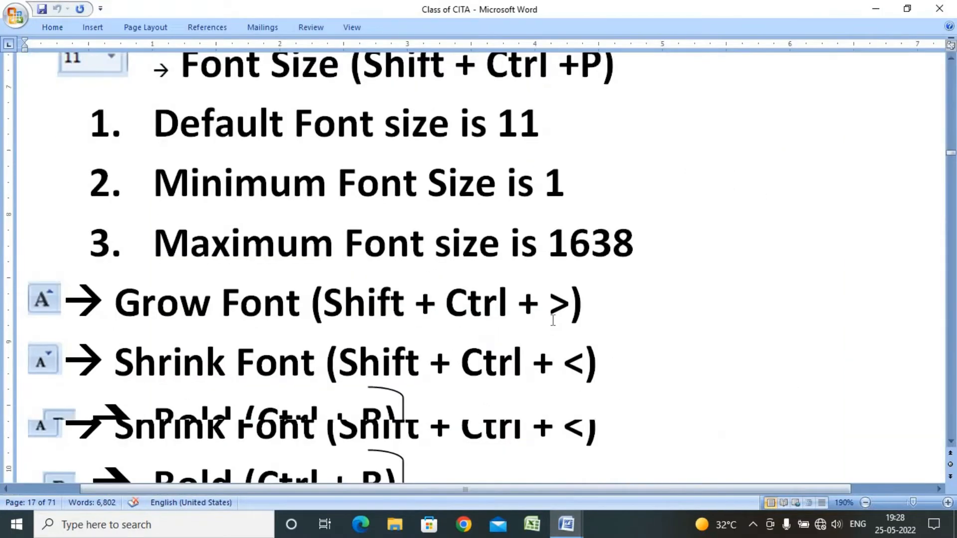
pyautogui.scroll(-1, 553, 320)
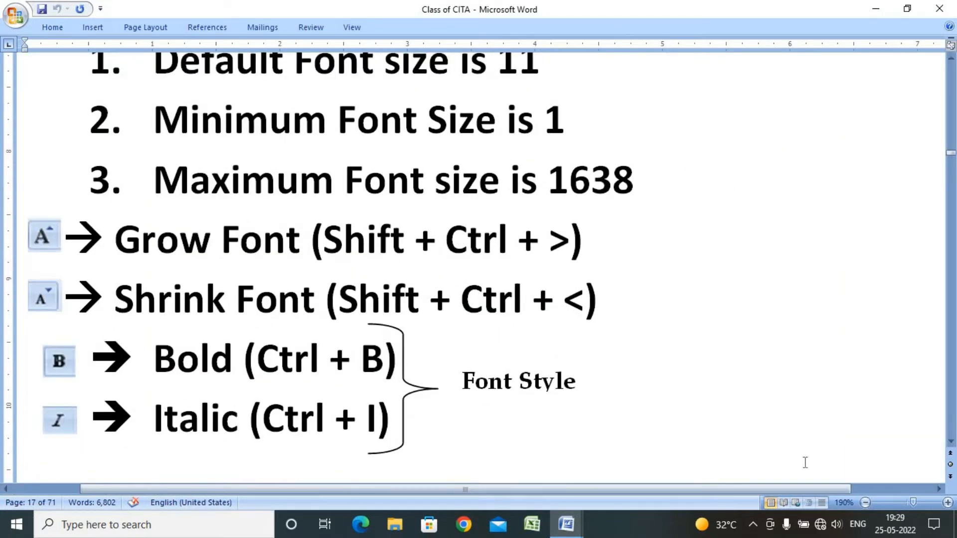
pyautogui.click(753, 524)
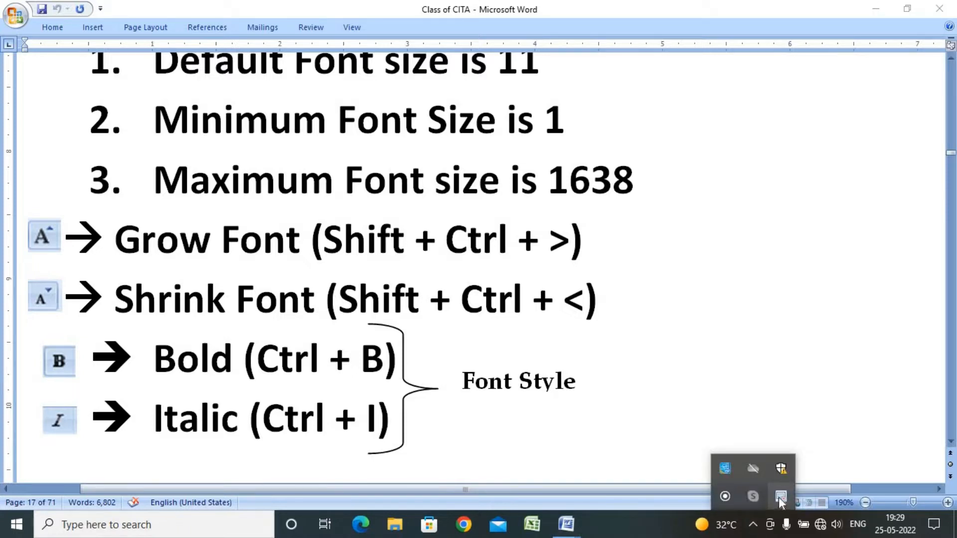
pyautogui.click(780, 496)
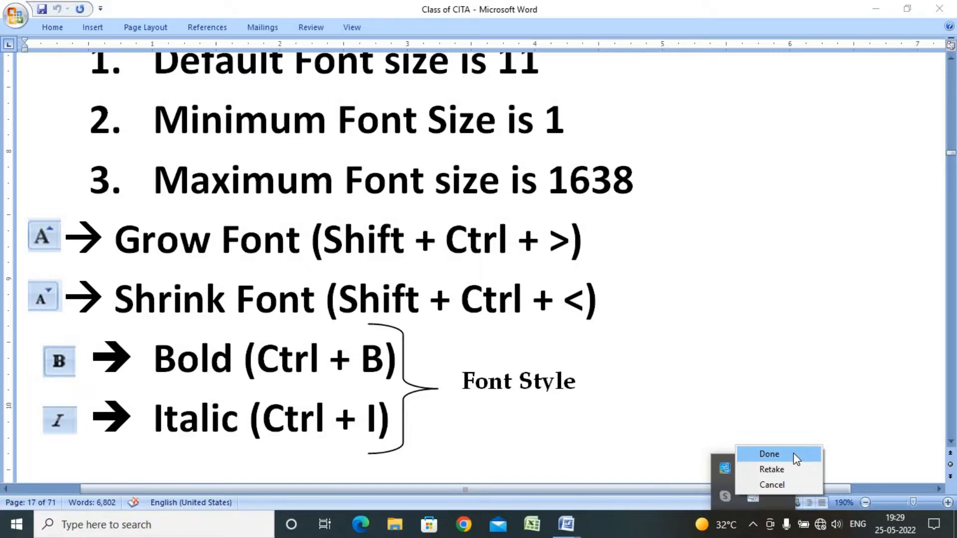
pyautogui.click(769, 453)
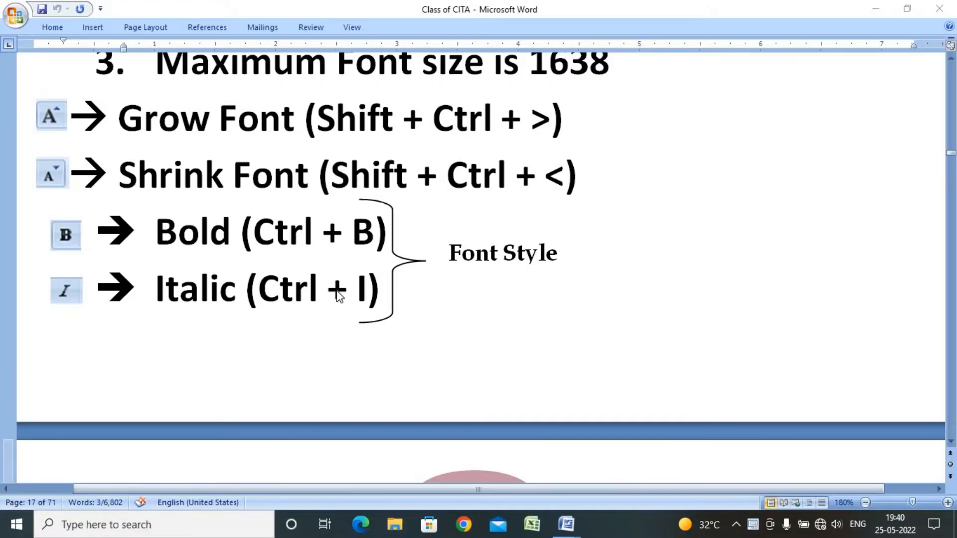
# Review the notes on font size, grow and shrink font, bold and italic
pyautogui.scroll(5, 339, 294)
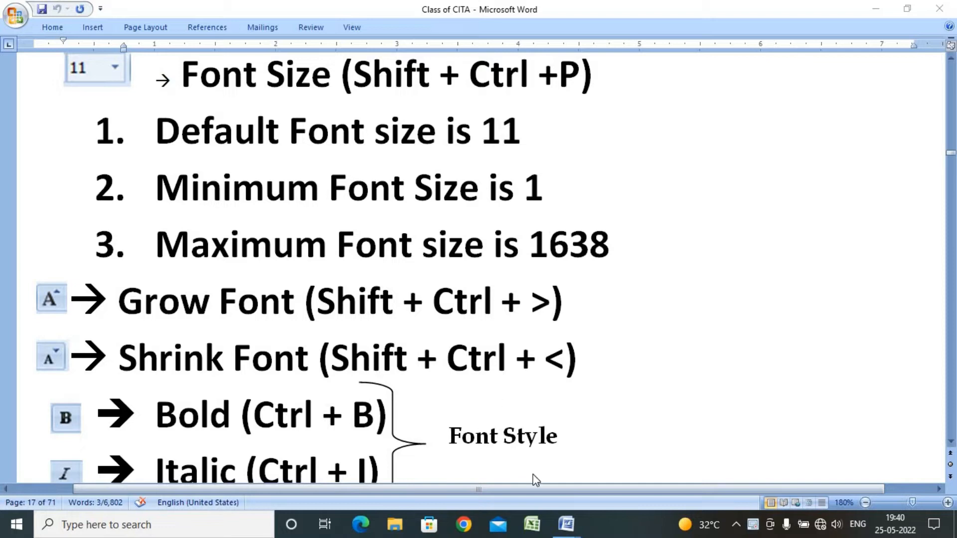
pyautogui.scroll(1, 552, 421)
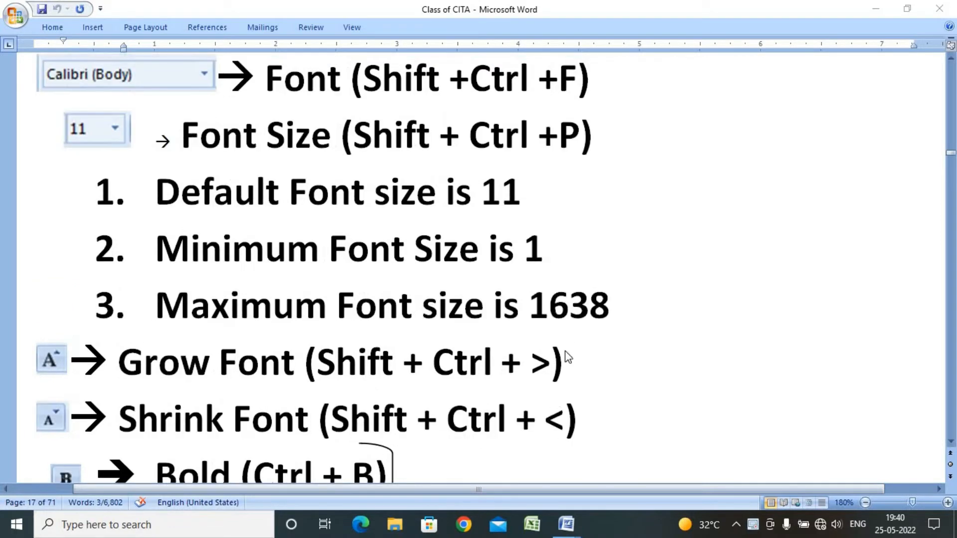
pyautogui.scroll(-2, 566, 360)
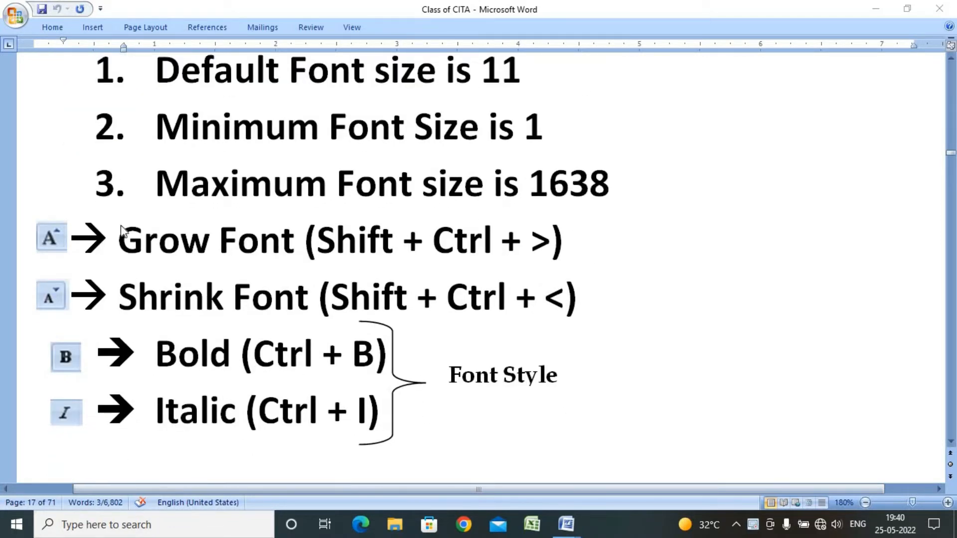
pyautogui.scroll(-2, 433, 300)
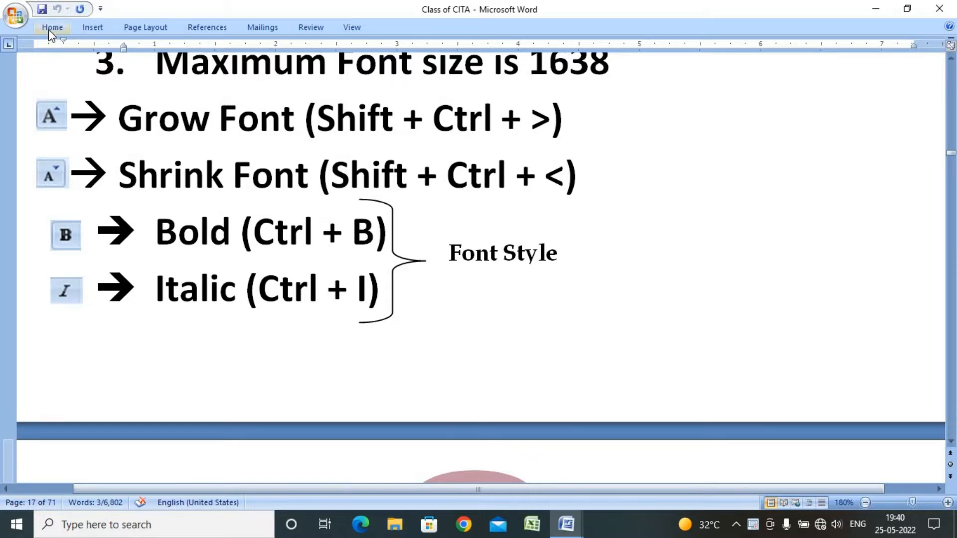
# Return to Document4 and browse the font list in the Font dialog without applying changes
pyautogui.moveTo(566, 529)
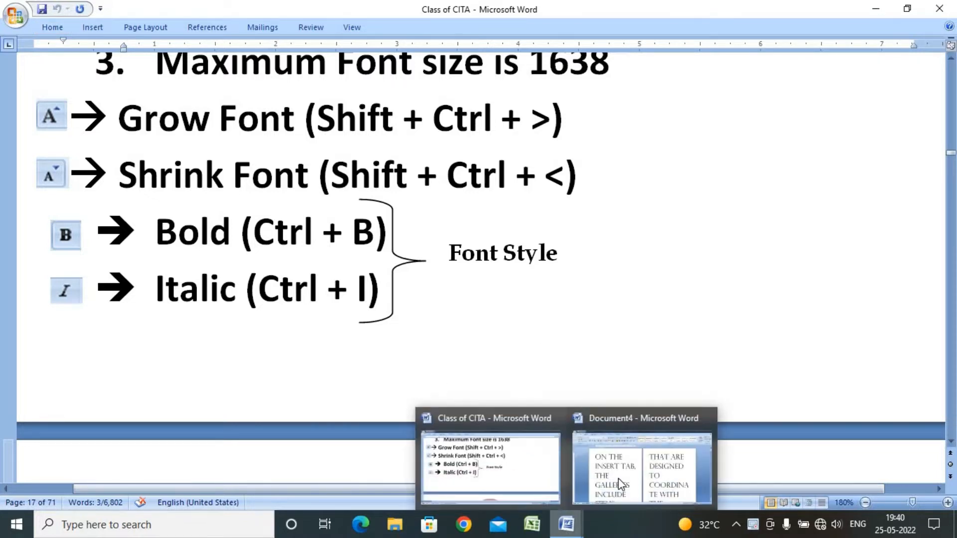
pyautogui.click(618, 477)
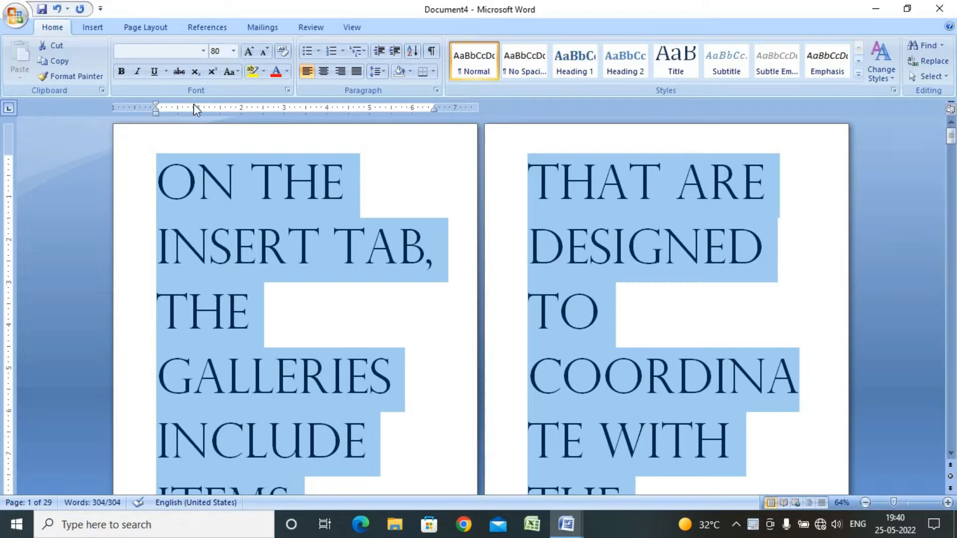
pyautogui.click(288, 90)
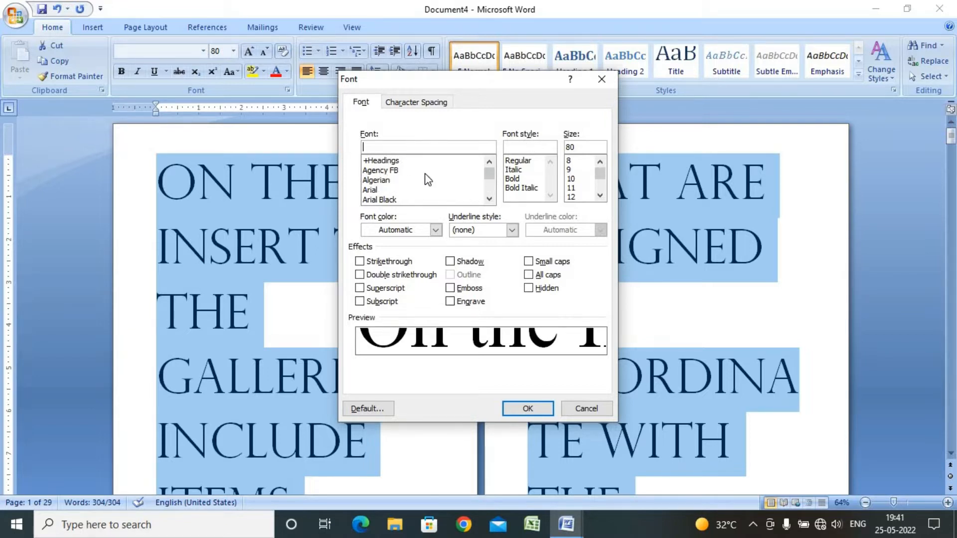
pyautogui.scroll(-1, 428, 179)
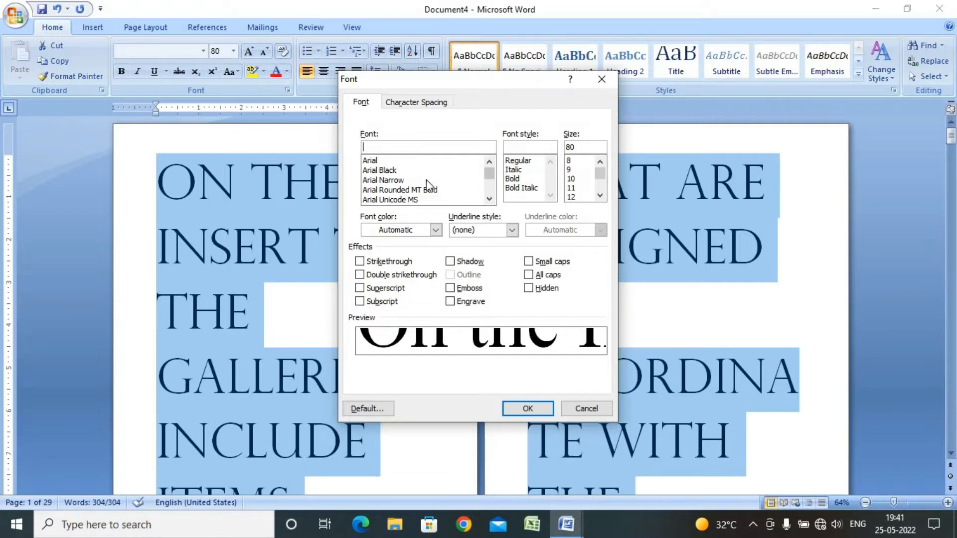
pyautogui.scroll(1, 427, 185)
pyautogui.scroll(-1, 422, 181)
pyautogui.scroll(1, 396, 174)
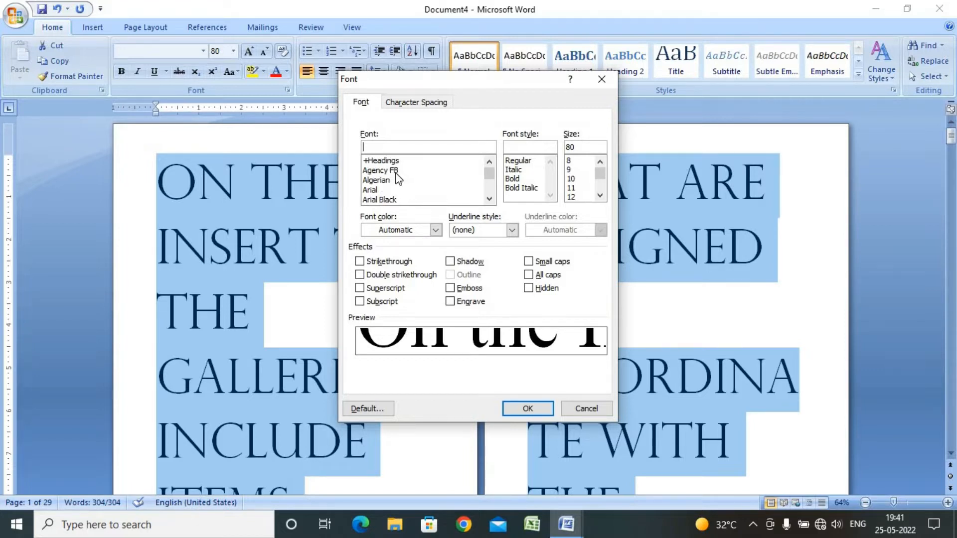
pyautogui.scroll(-2, 397, 177)
pyautogui.scroll(-2, 397, 176)
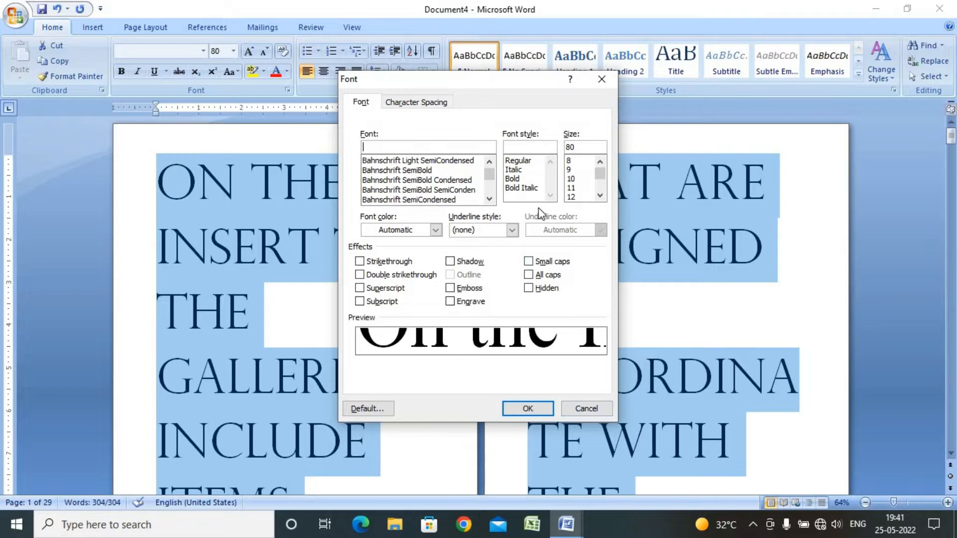
pyautogui.click(594, 409)
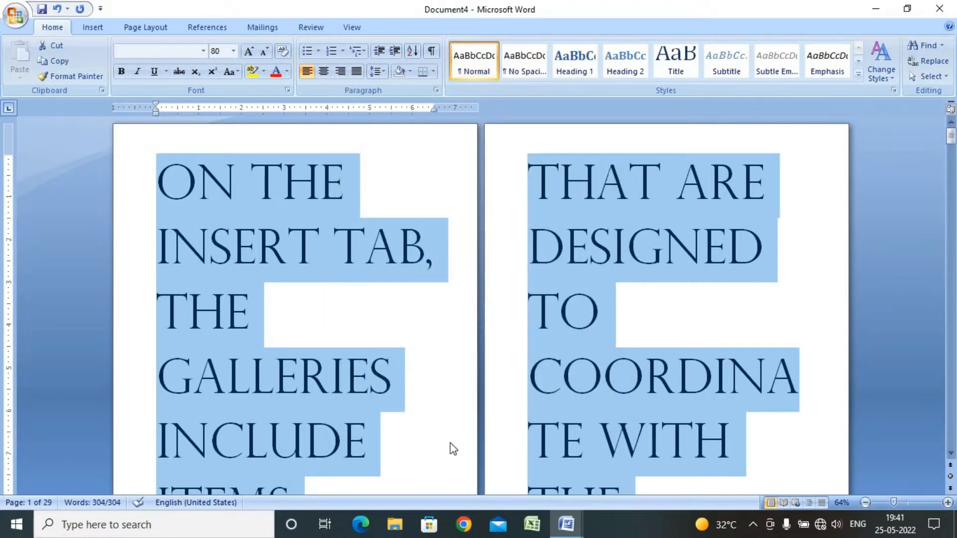
# Read the font effect notes on subscript and superscript in Class of CITA and return to Document4
pyautogui.moveTo(567, 523)
pyautogui.click(478, 466)
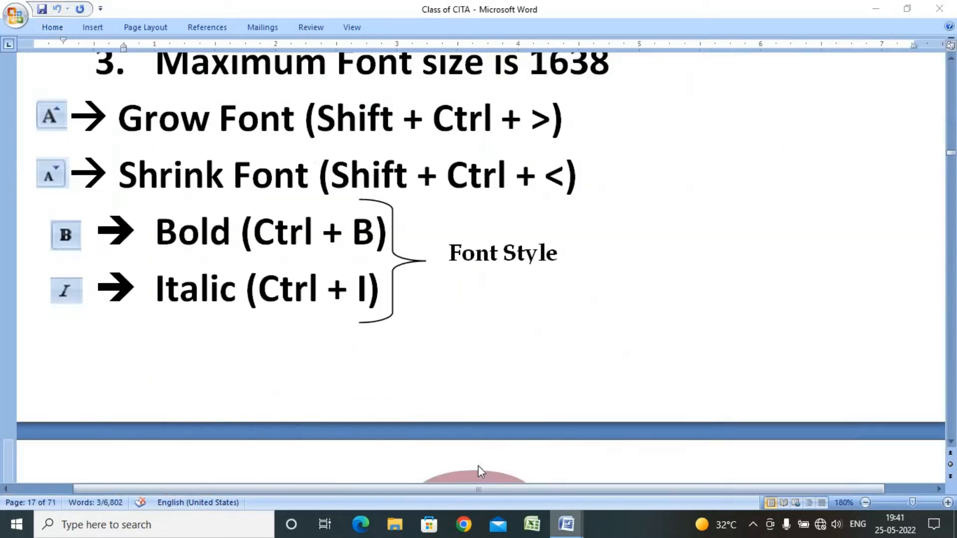
pyautogui.scroll(-7, 460, 335)
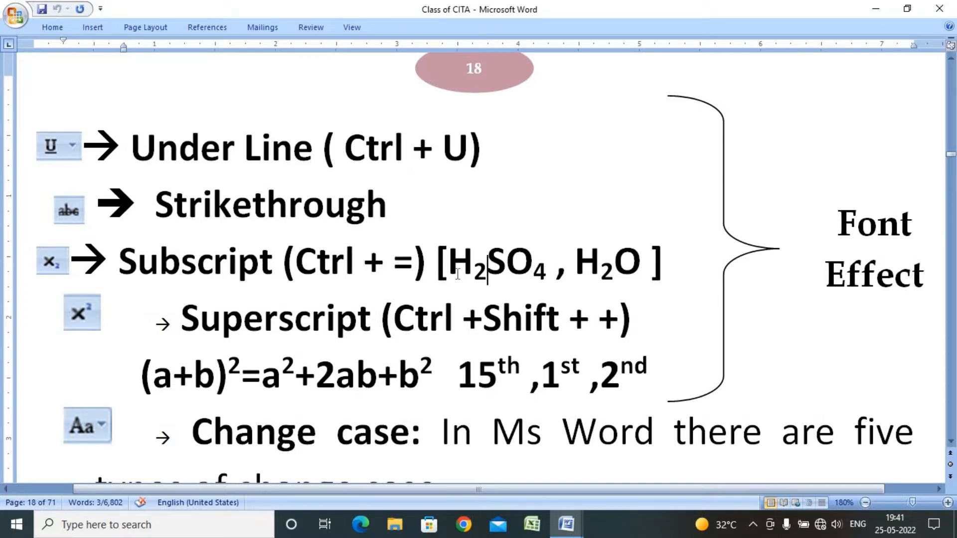
pyautogui.moveTo(488, 273)
pyautogui.mouseDown()
pyautogui.moveTo(451, 274)
pyautogui.moveTo(477, 286)
pyautogui.mouseUp()
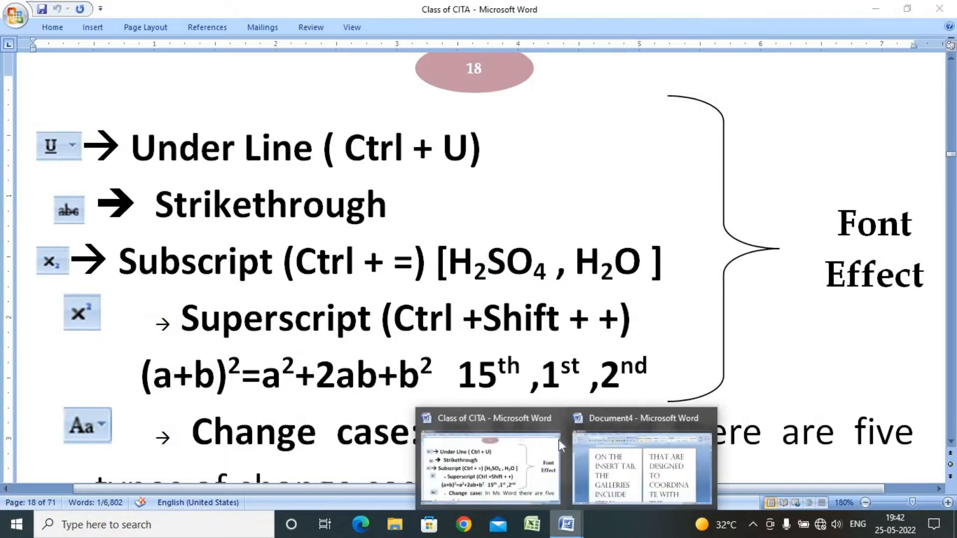
pyautogui.click(568, 526)
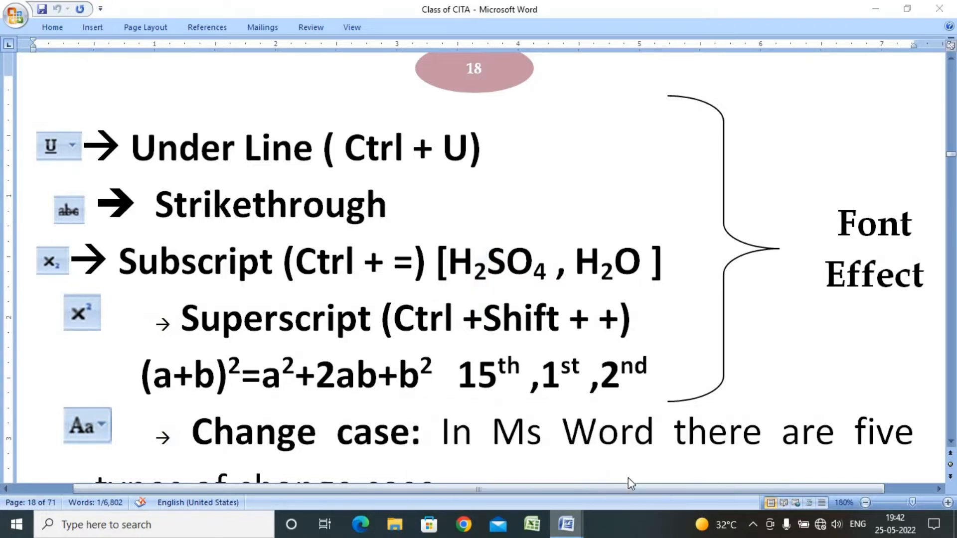
pyautogui.click(629, 470)
pyautogui.click(301, 227)
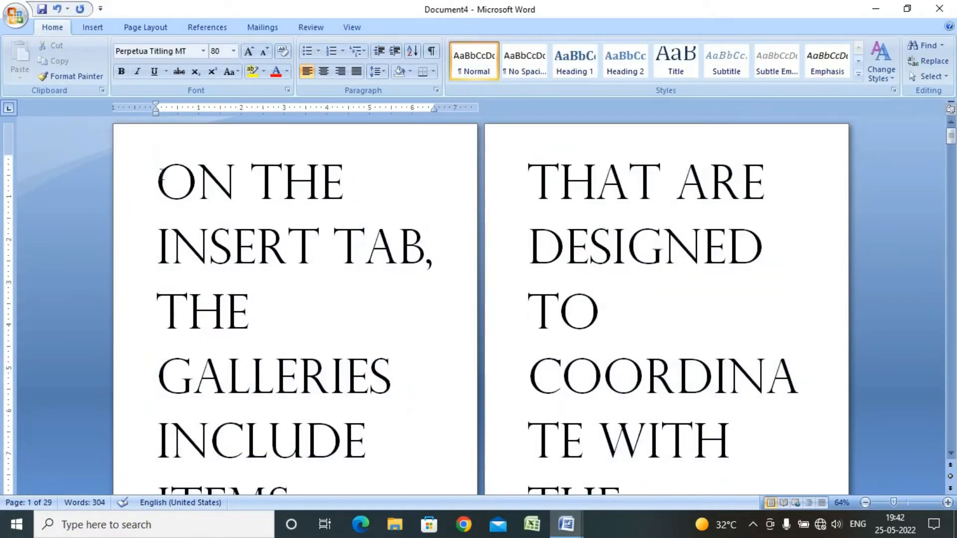
# Type 2 directly after 'ON THE' on the first line
pyautogui.moveTo(160, 174); pyautogui.dragTo(358, 206)
pyautogui.click(359, 205)
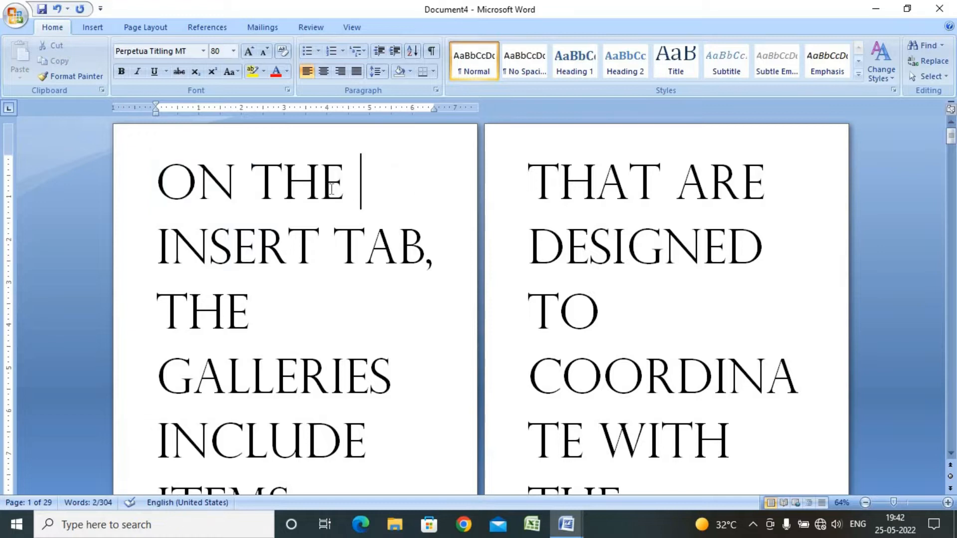
pyautogui.hotkey('shift', 'Home')
pyautogui.click(343, 192)
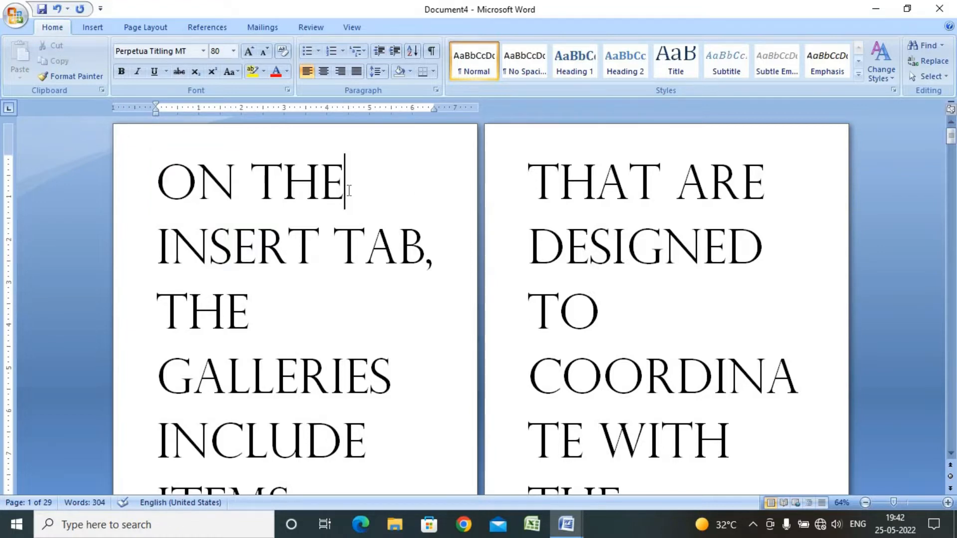
pyautogui.write('2')
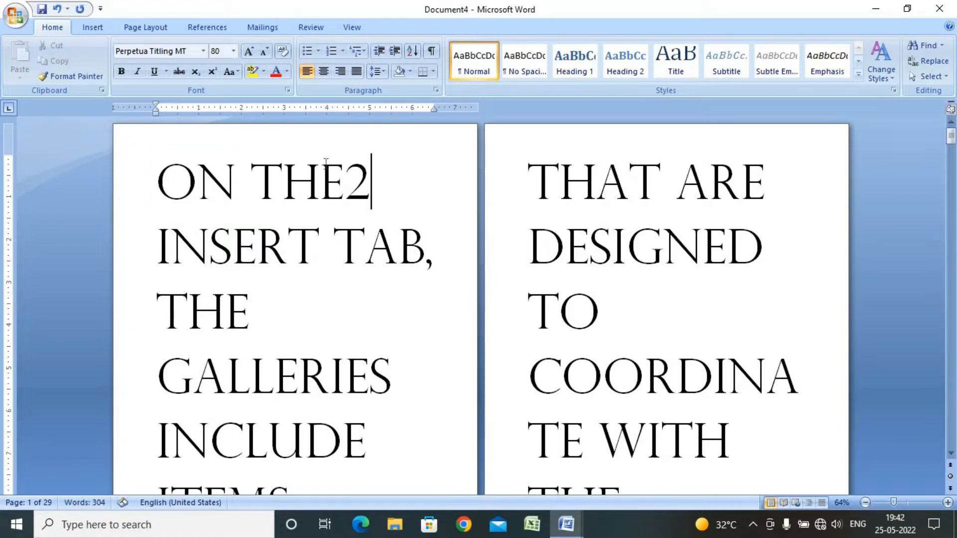
# Format the typed 2 as subscript
pyautogui.moveTo(343, 180); pyautogui.dragTo(363, 181)
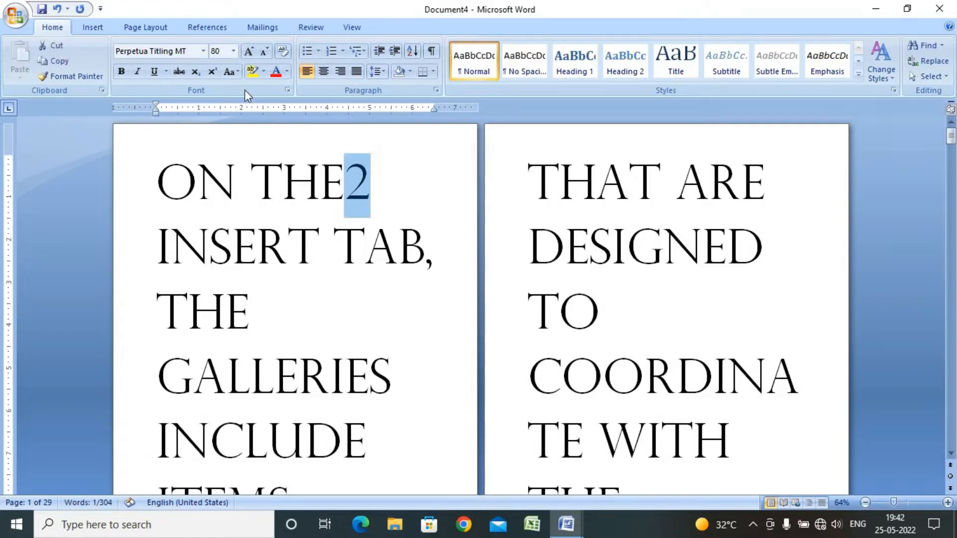
pyautogui.click(198, 74)
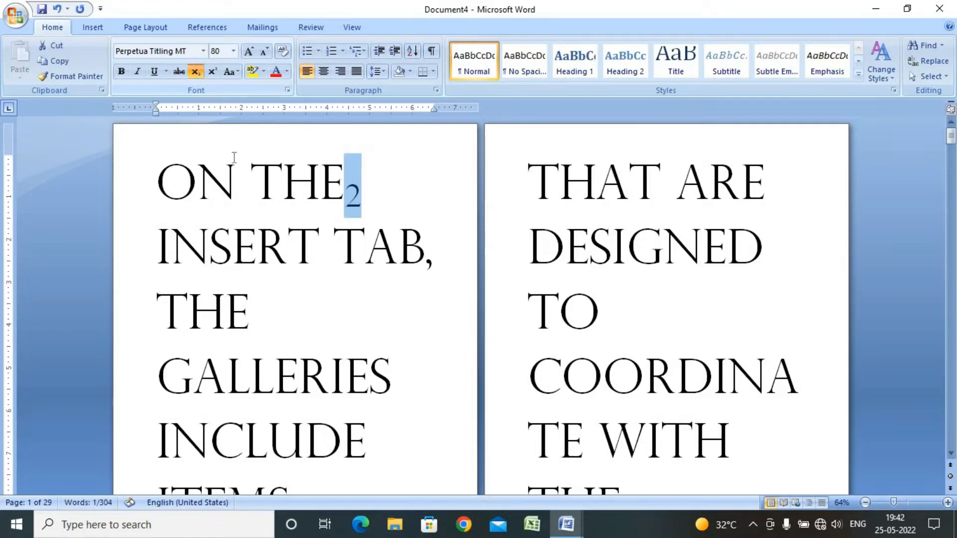
pyautogui.press('Left')
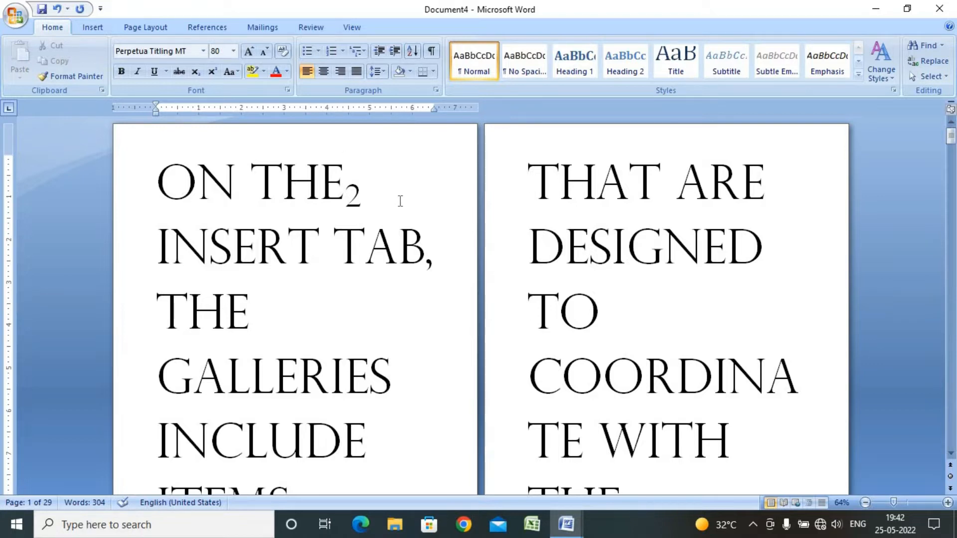
# Select the 2 after 'ON THE' and switch it repeatedly between subscript, superscript and normal, finishing as subscript
pyautogui.moveTo(380, 197); pyautogui.dragTo(344, 200)
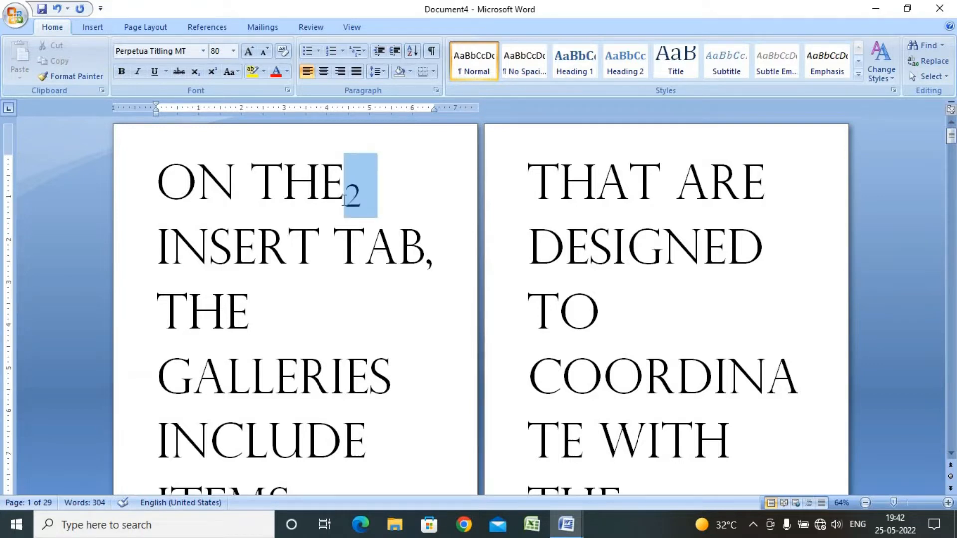
pyautogui.click(355, 204)
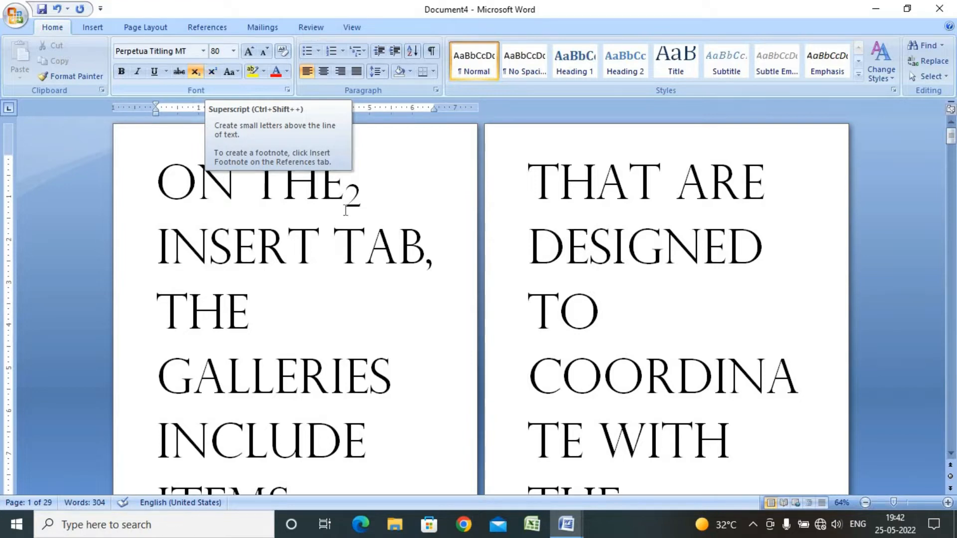
pyautogui.moveTo(360, 199); pyautogui.dragTo(347, 199)
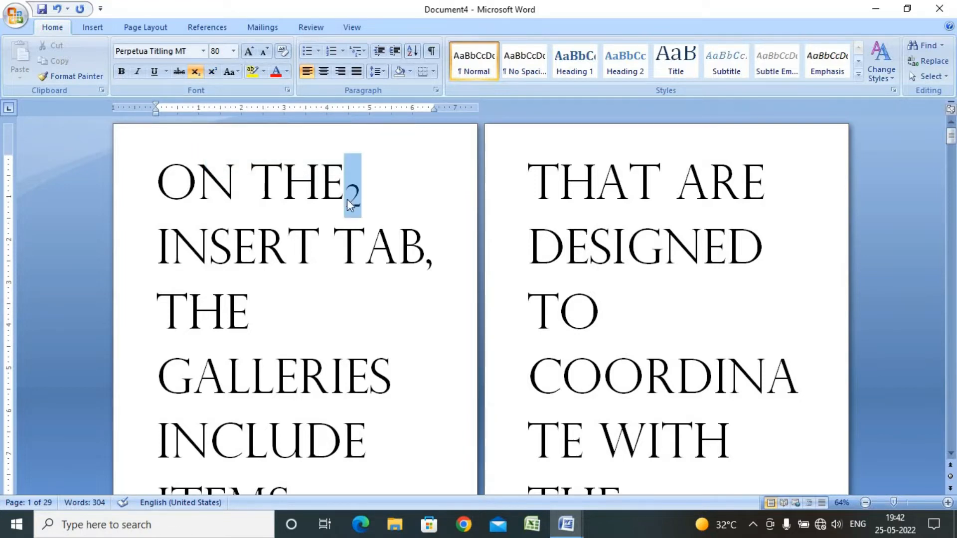
pyautogui.click(195, 71)
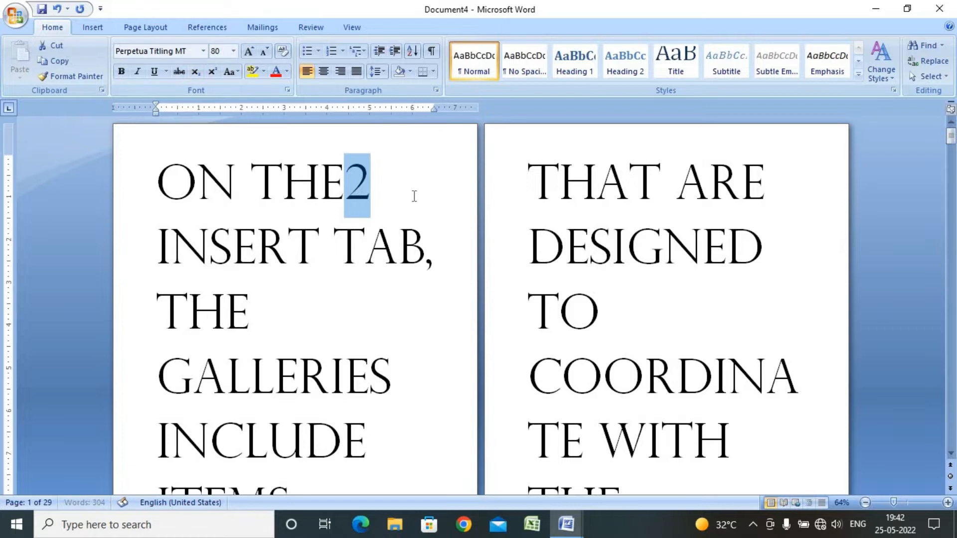
pyautogui.click(216, 72)
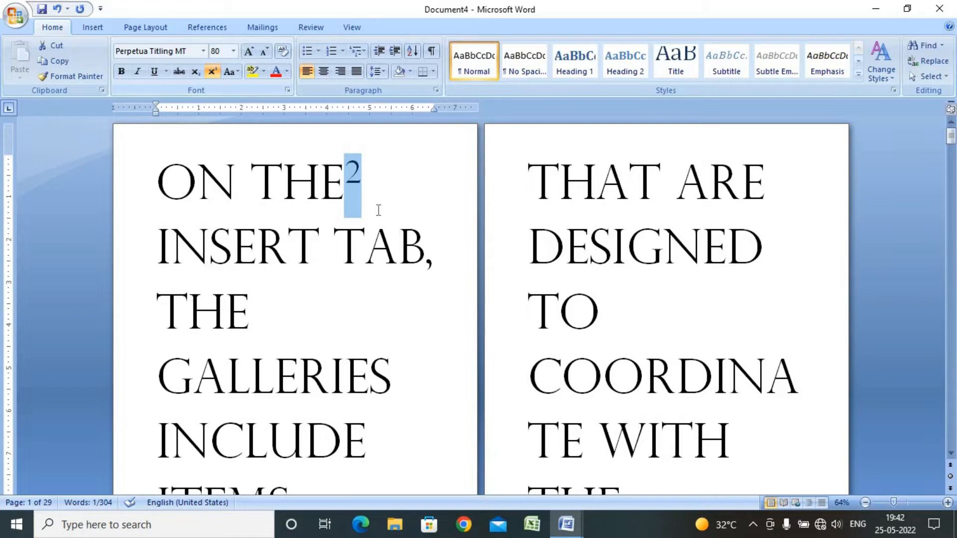
pyautogui.click(214, 74)
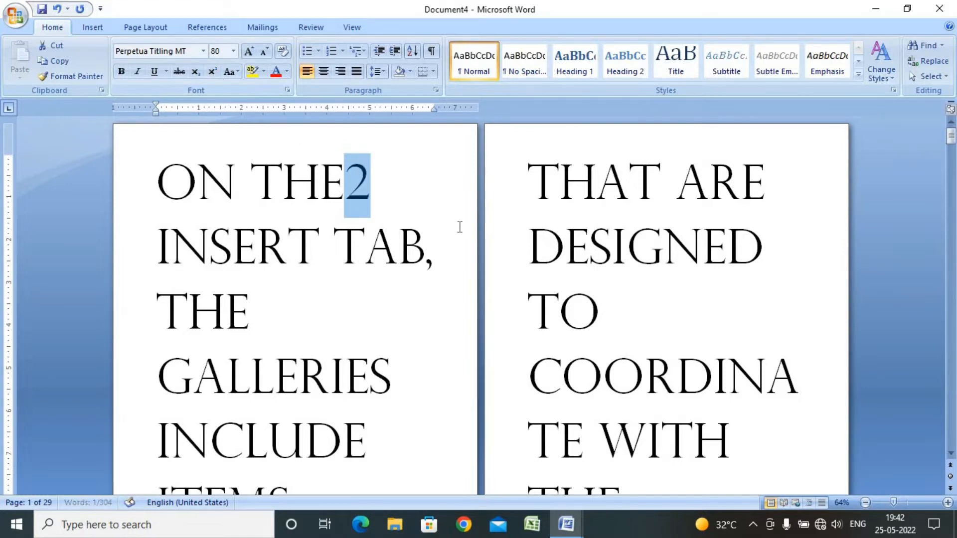
pyautogui.click(383, 186)
pyautogui.moveTo(351, 181); pyautogui.dragTo(374, 183)
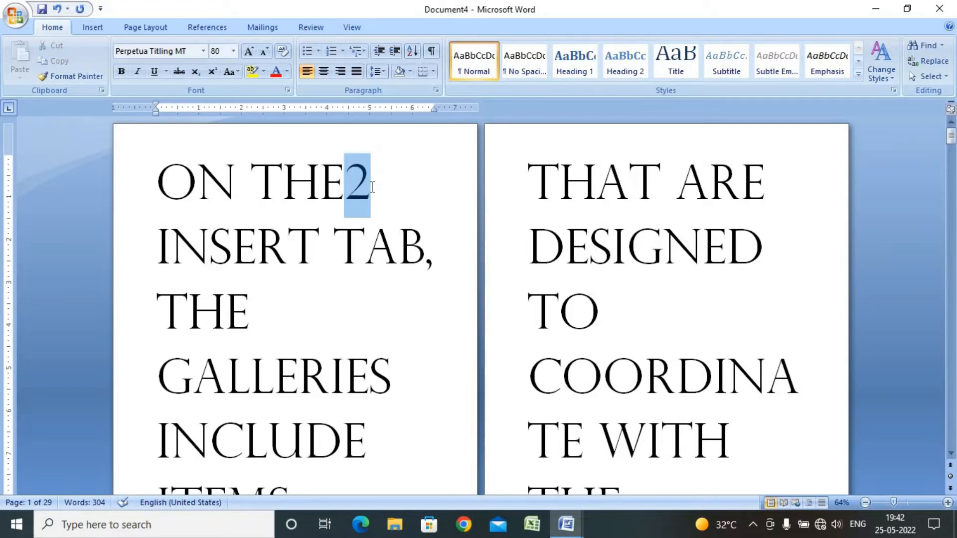
pyautogui.click(214, 71)
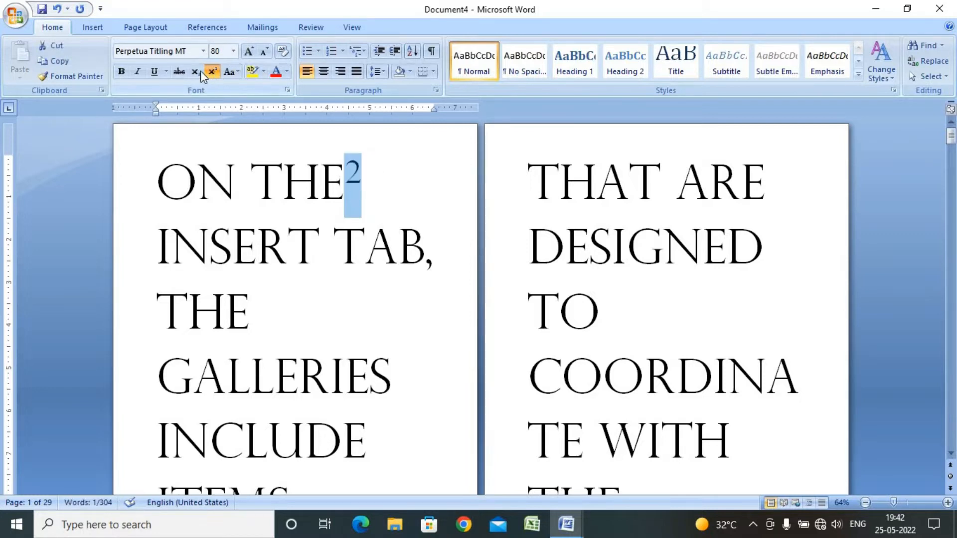
pyautogui.click(197, 71)
pyautogui.click(214, 73)
pyautogui.click(196, 71)
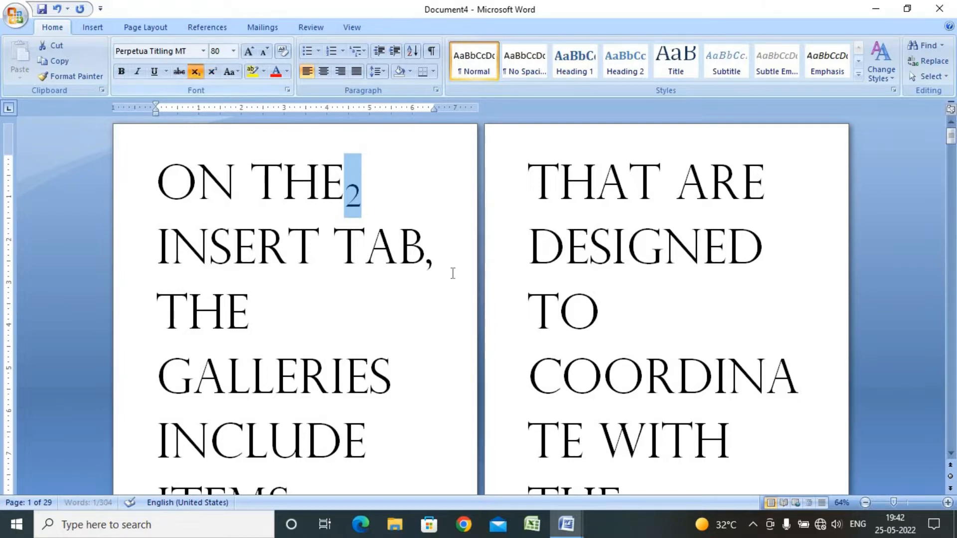
# Toggle the selected 2 through subscript and superscript again, finishing as normal text
pyautogui.hotkey('ctrl', '=')
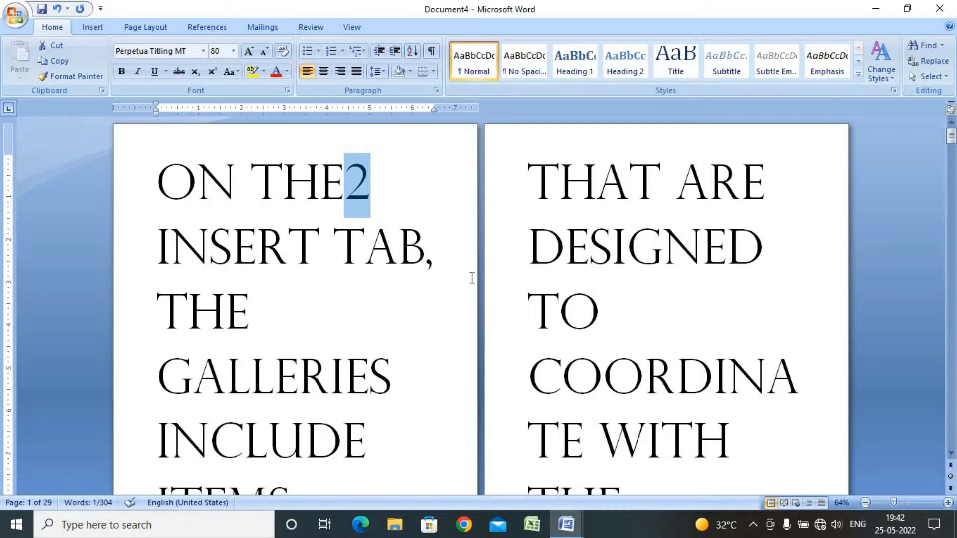
pyautogui.hotkey('ctrl', 'shift', '=')
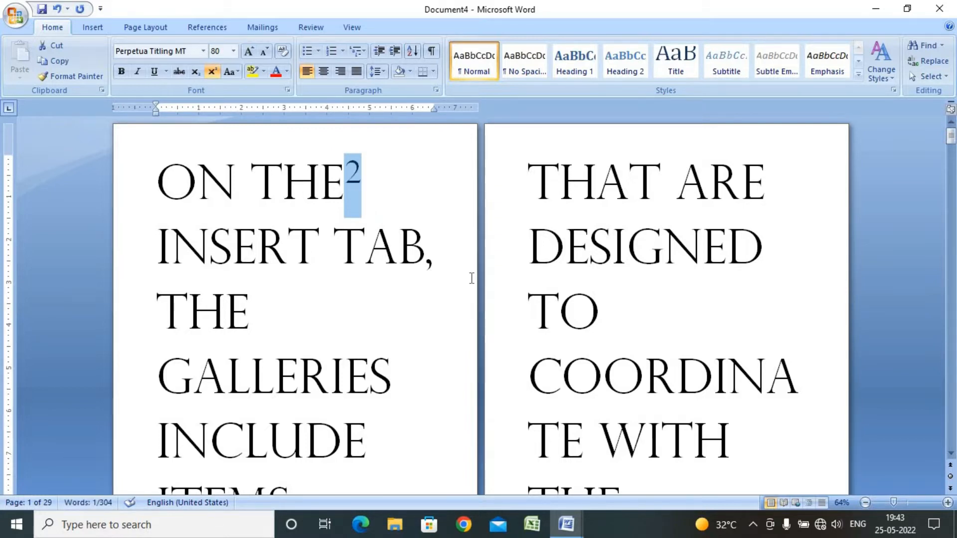
pyautogui.hotkey('ctrl', 'shift', '=')
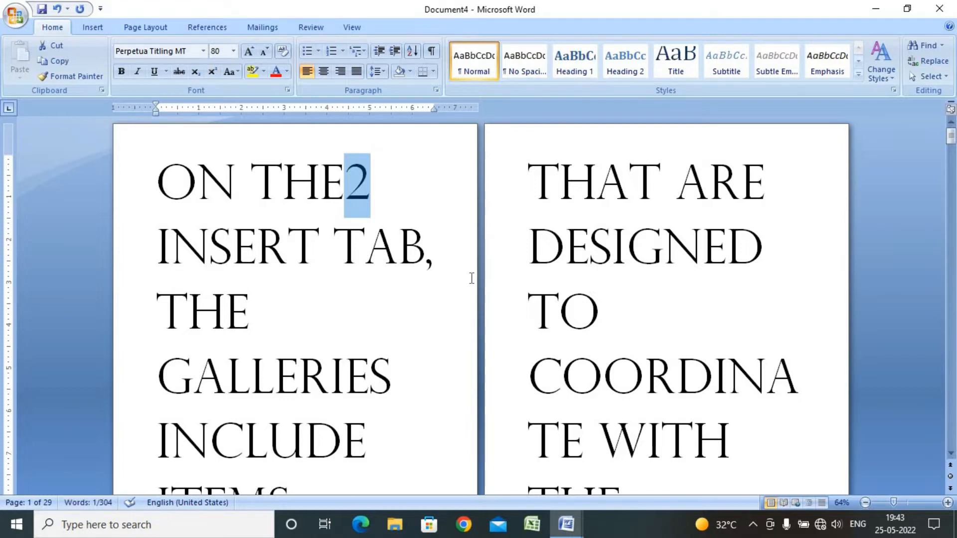
pyautogui.hotkey('ctrl', 'shift', '=')
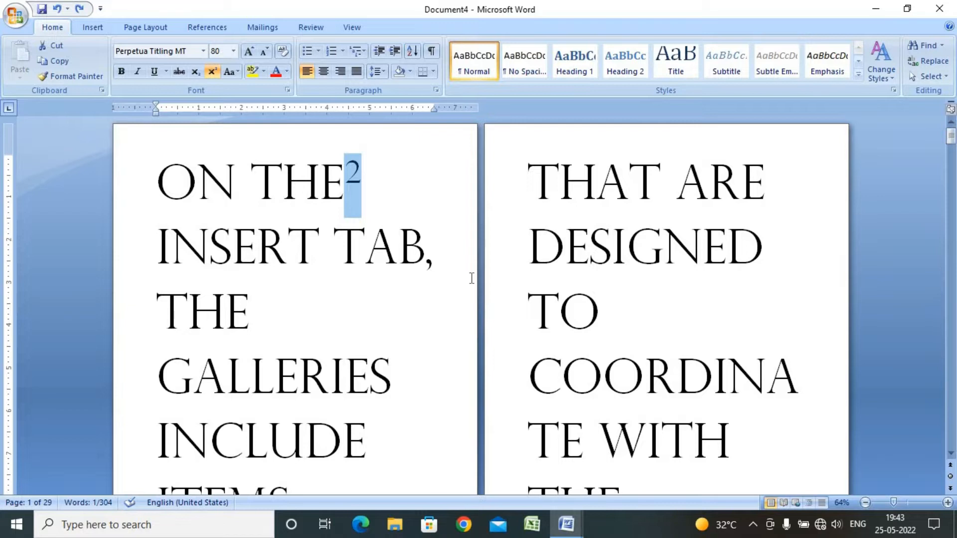
pyautogui.hotkey('ctrl', 'shift', '=')
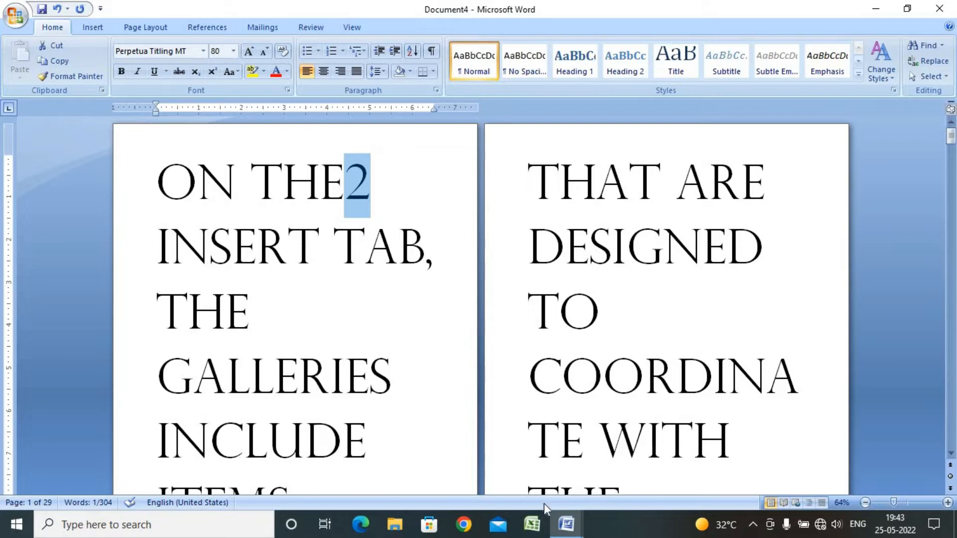
# Switch to Class of CITA and review the notes on subscript, superscript and the five change case types
pyautogui.click(567, 527)
pyautogui.click(515, 462)
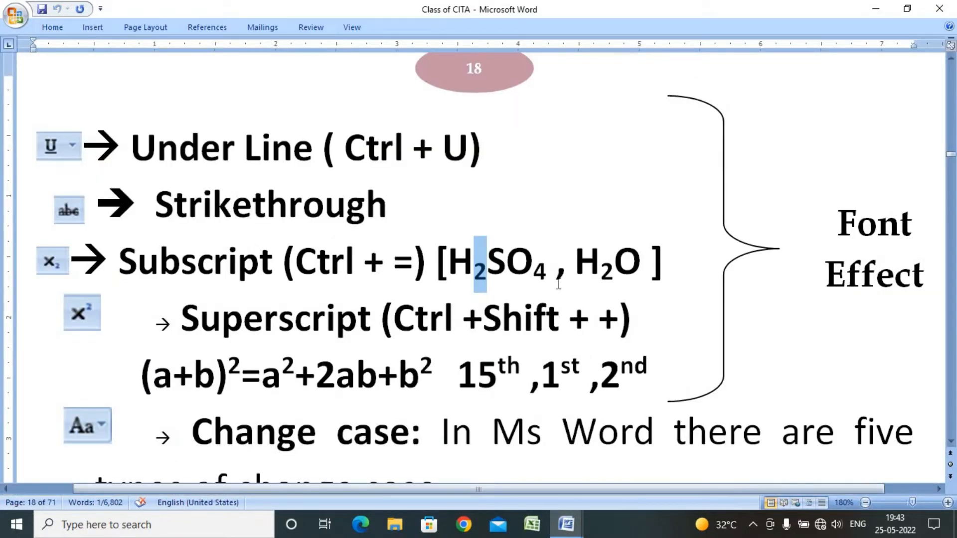
pyautogui.click(384, 264)
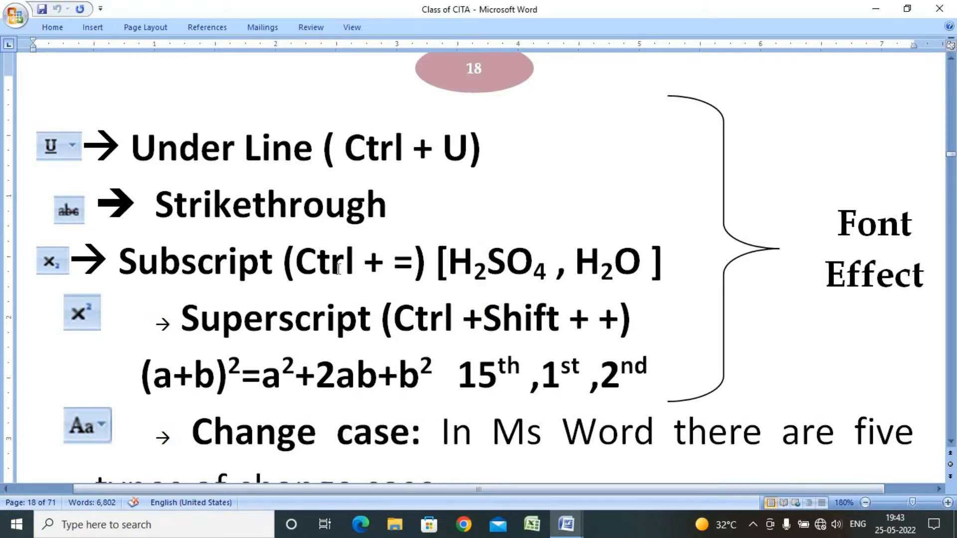
pyautogui.click(317, 262)
pyautogui.moveTo(347, 259); pyautogui.dragTo(435, 289)
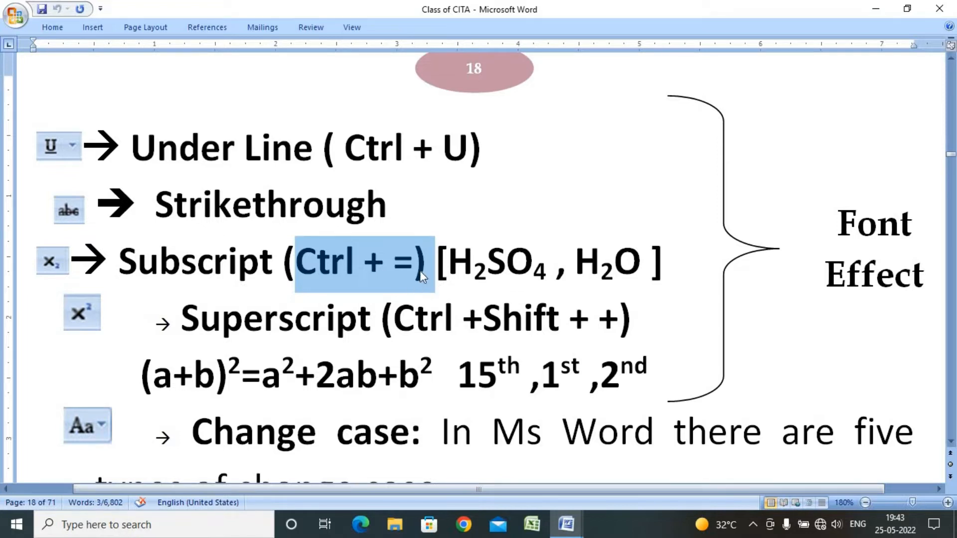
pyautogui.moveTo(569, 319); pyautogui.dragTo(590, 329)
pyautogui.scroll(-1, 601, 343)
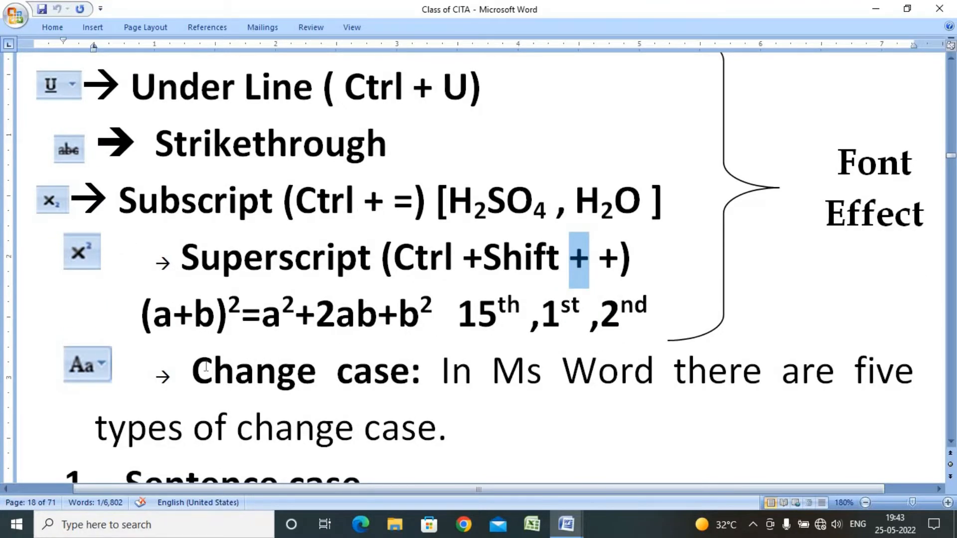
pyautogui.moveTo(193, 369); pyautogui.dragTo(489, 374)
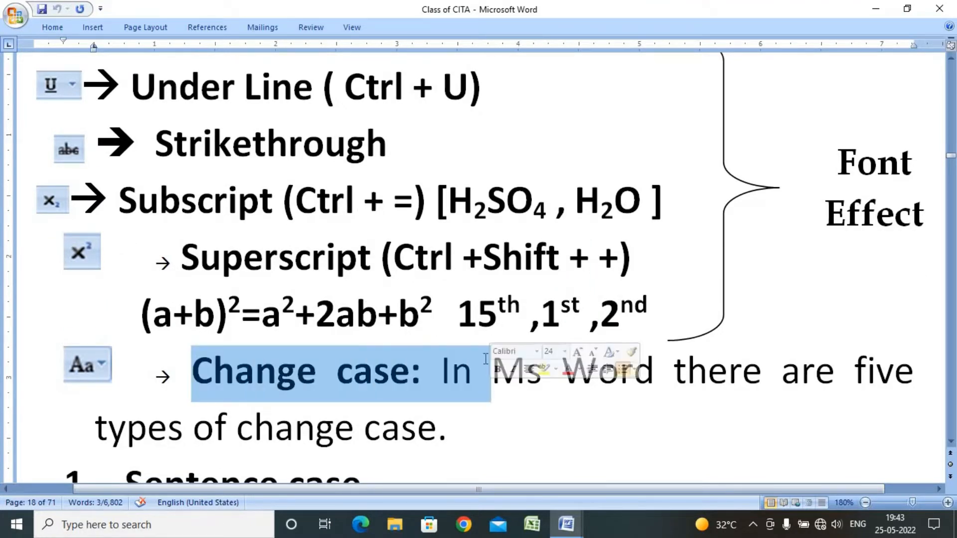
pyautogui.scroll(-15, 486, 359)
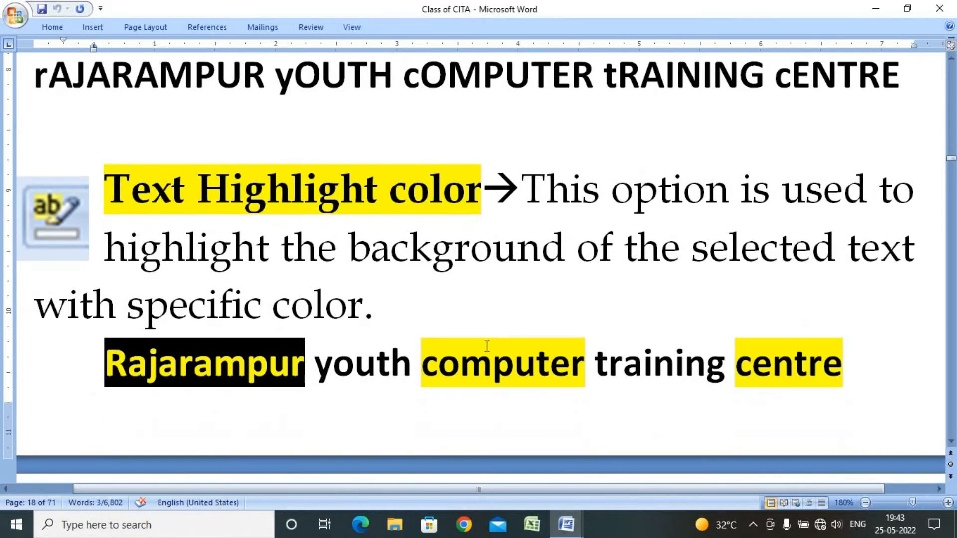
pyautogui.scroll(14, 487, 345)
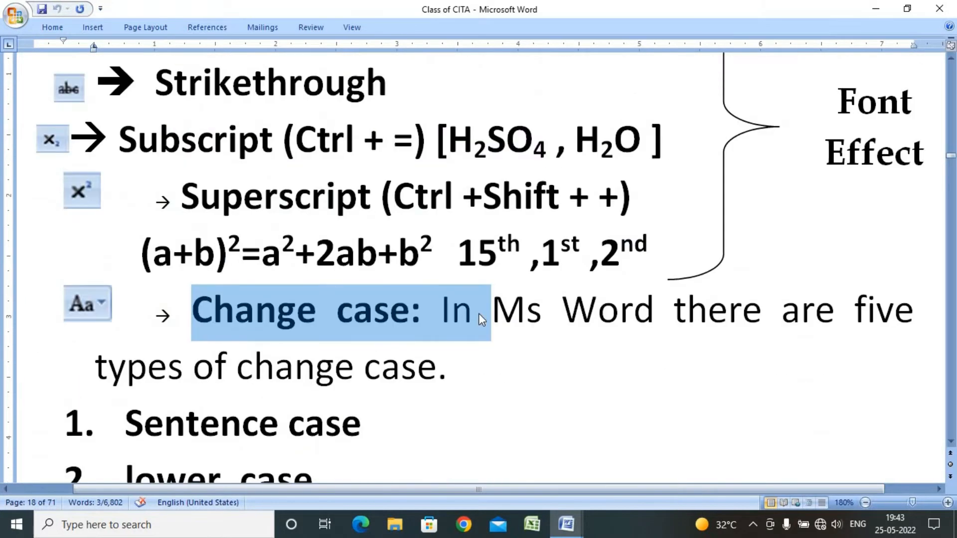
pyautogui.scroll(-3, 478, 313)
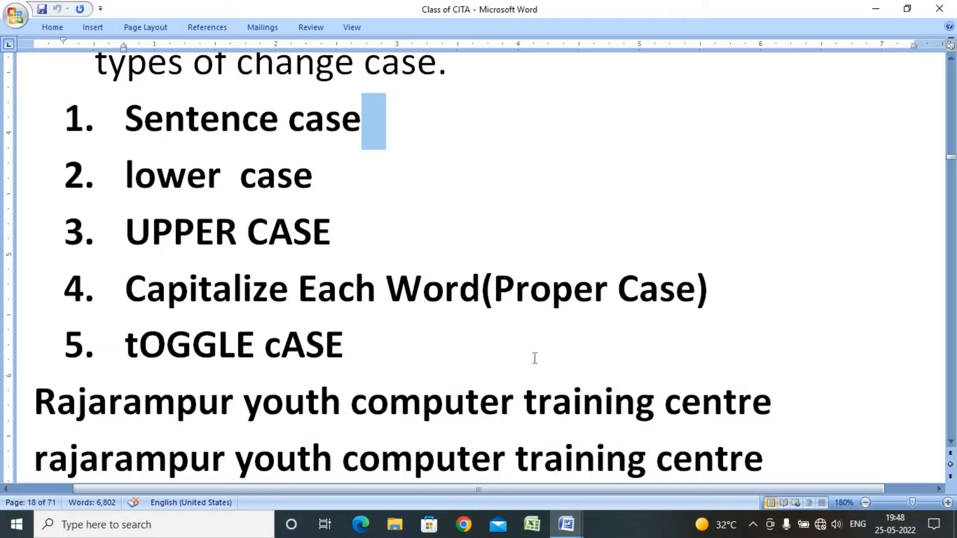
pyautogui.click(523, 349)
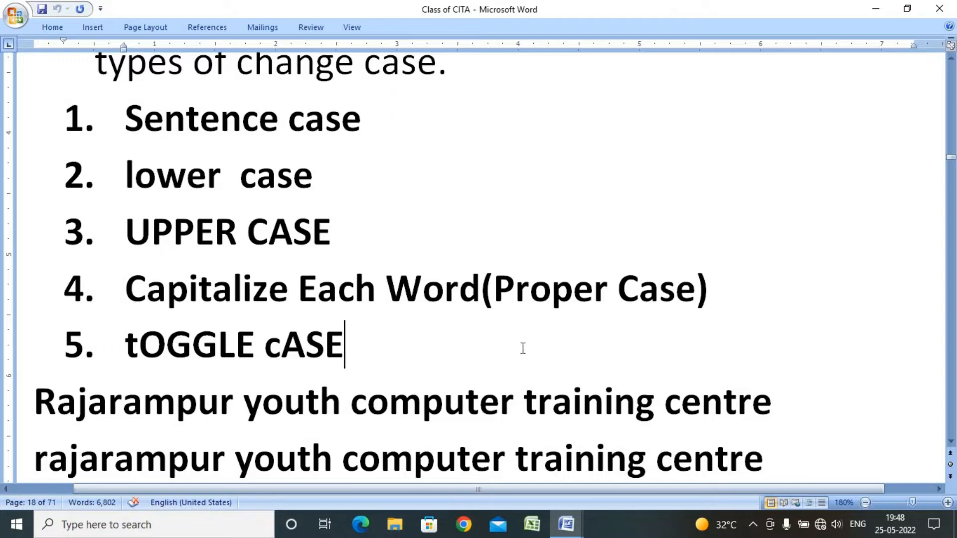
pyautogui.scroll(-3, 522, 348)
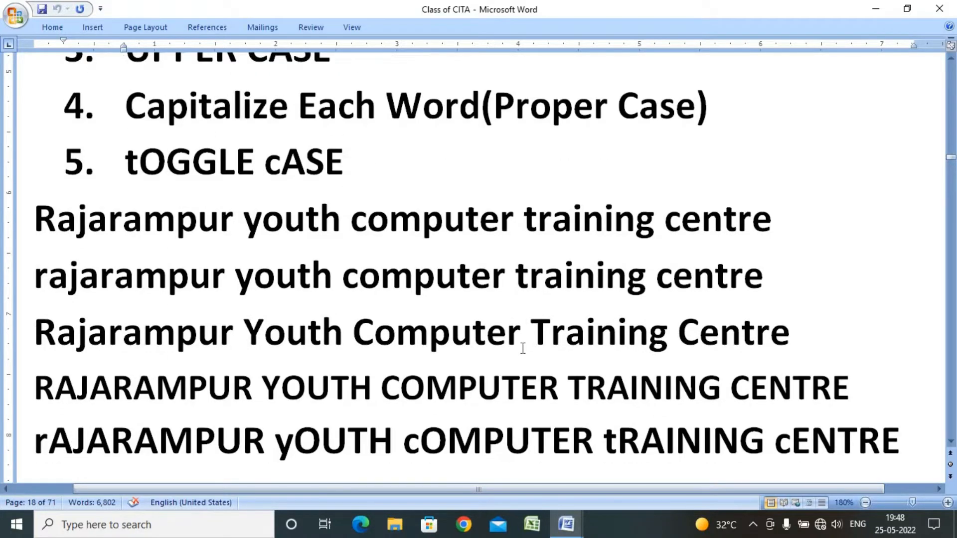
pyautogui.scroll(3, 523, 348)
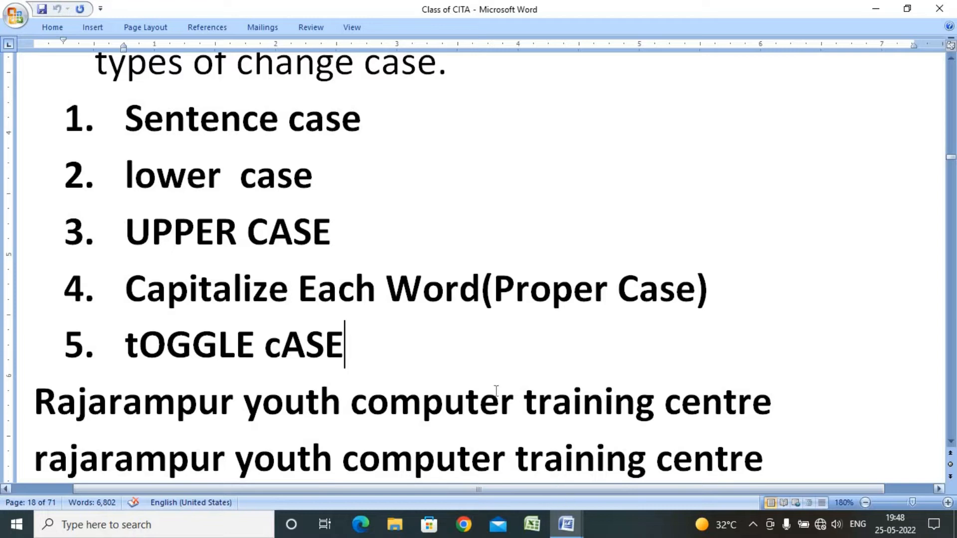
# Return to Document4 and insert sample paragraphs with =rand() on the blank page
pyautogui.click(784, 405)
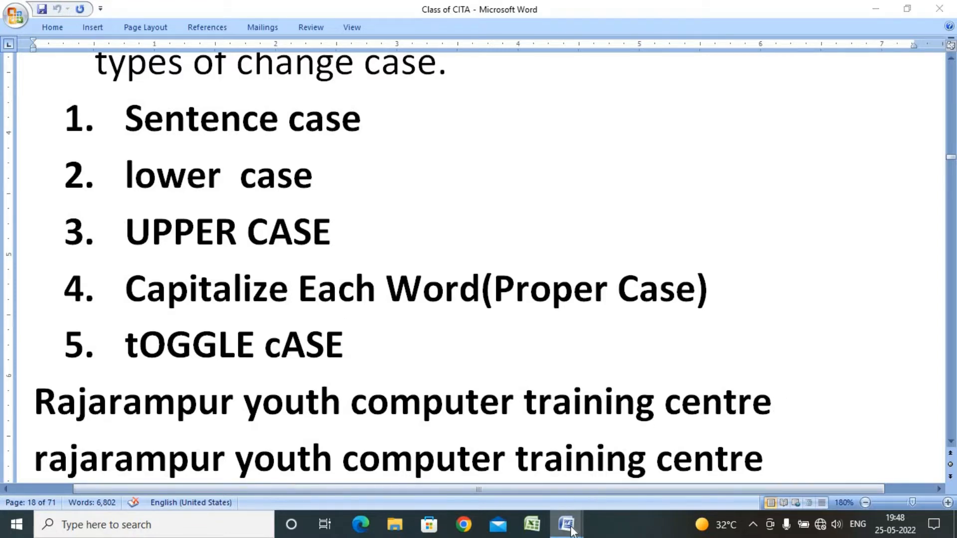
pyautogui.moveTo(566, 524)
pyautogui.click(606, 477)
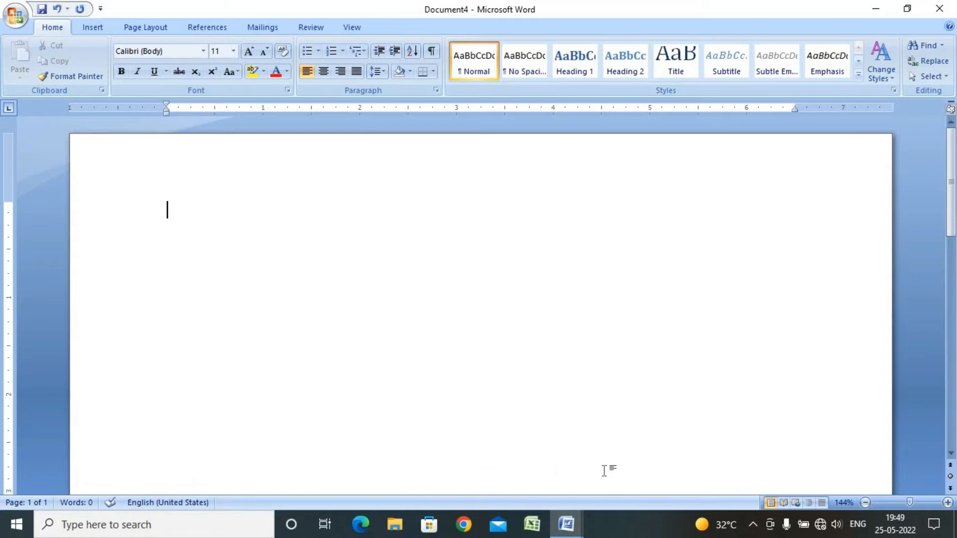
pyautogui.write('=rand()')
pyautogui.press('Return')
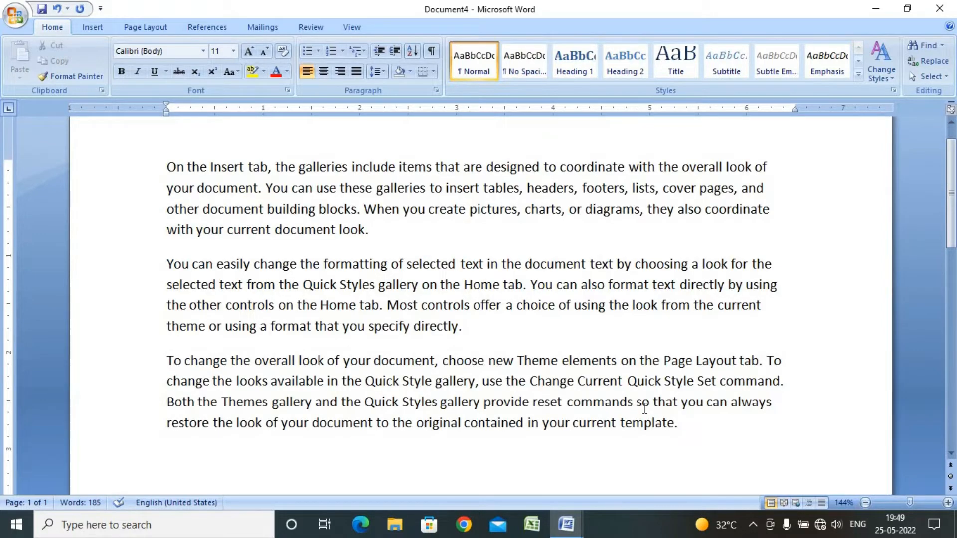
# Select all the text and increase its font size to 16
pyautogui.hotkey('ctrl', 'a')
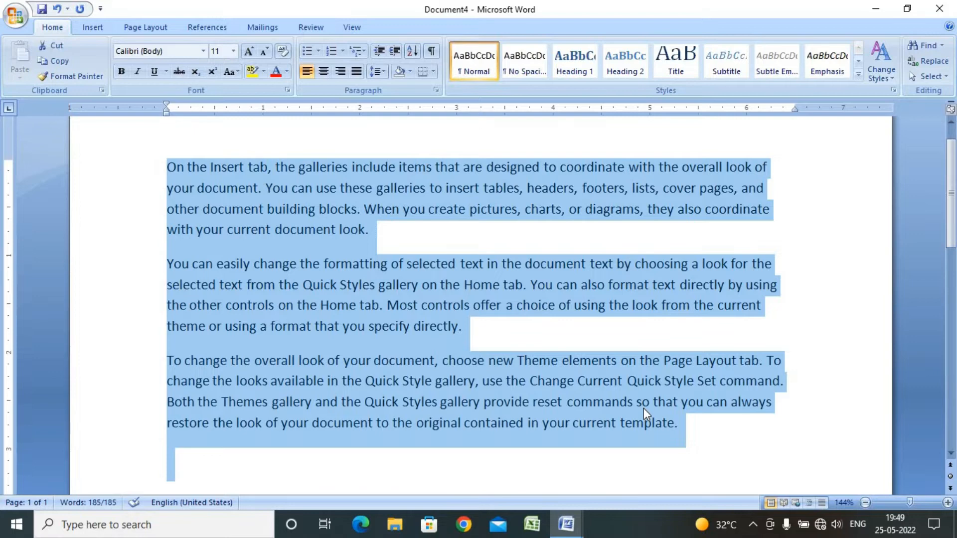
pyautogui.hotkey('ctrl', 'shift', '.')
pyautogui.hotkey('ctrl', 'shift', '.')
pyautogui.hotkey('ctrl', 'shift', '.')
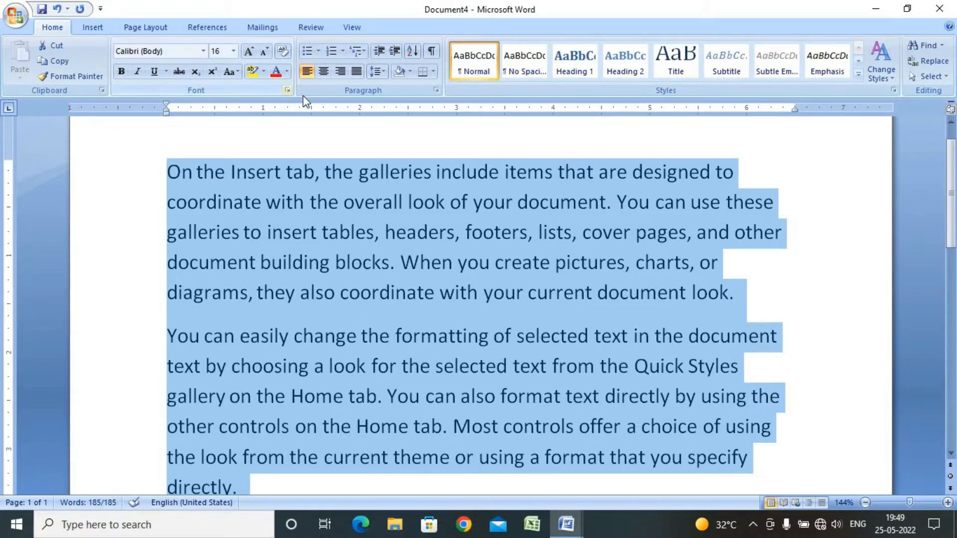
# Change the case of all the selected text to lowercase and deselect it
pyautogui.click(230, 71)
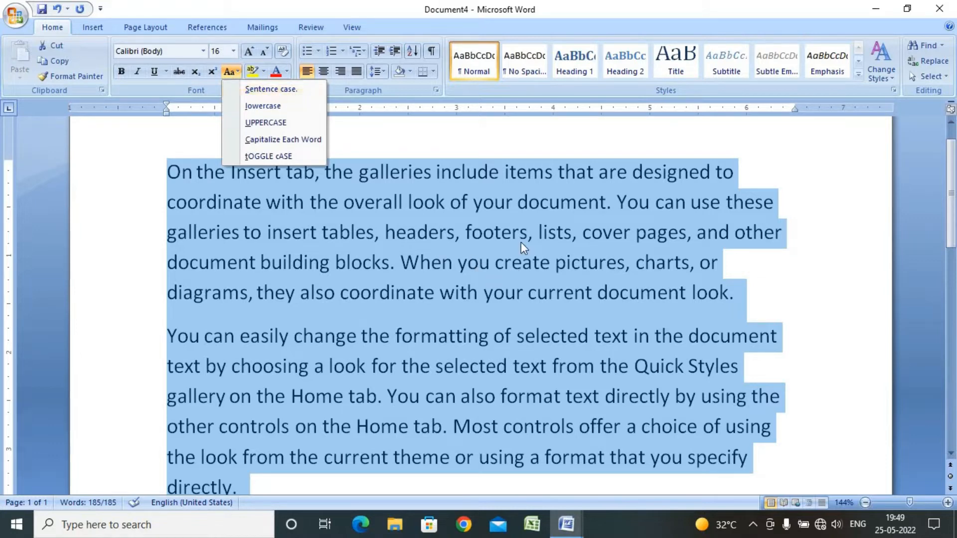
pyautogui.click(297, 93)
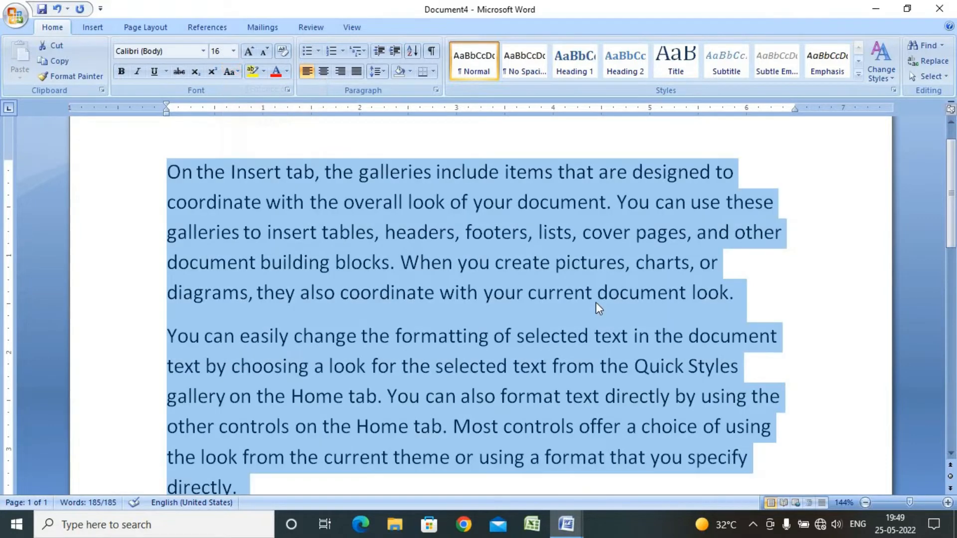
pyautogui.click(236, 74)
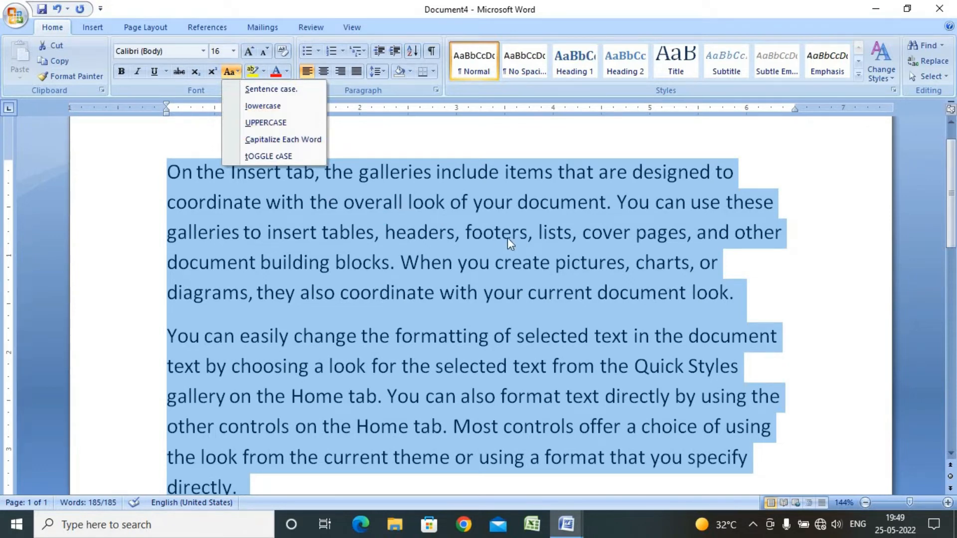
pyautogui.click(282, 106)
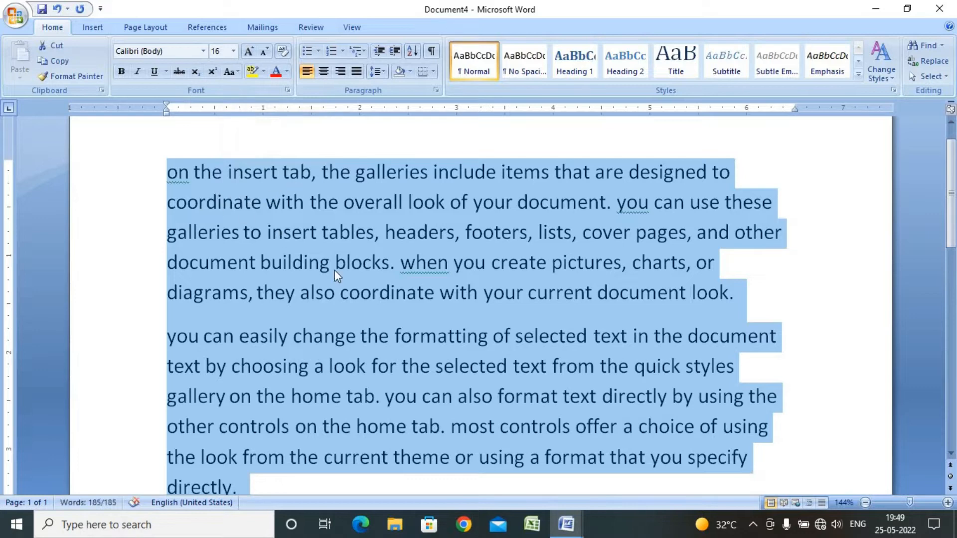
pyautogui.click(334, 270)
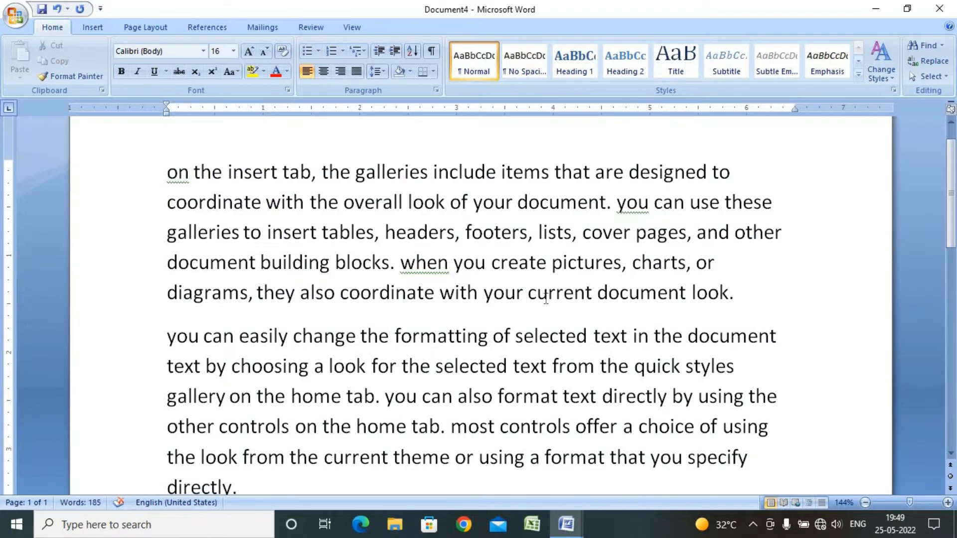
pyautogui.click(525, 295)
pyautogui.click(401, 261)
pyautogui.click(567, 277)
pyautogui.click(628, 210)
# Change the case of all the text to UPPERCASE and deselect it
pyautogui.hotkey('ctrl', 'a')
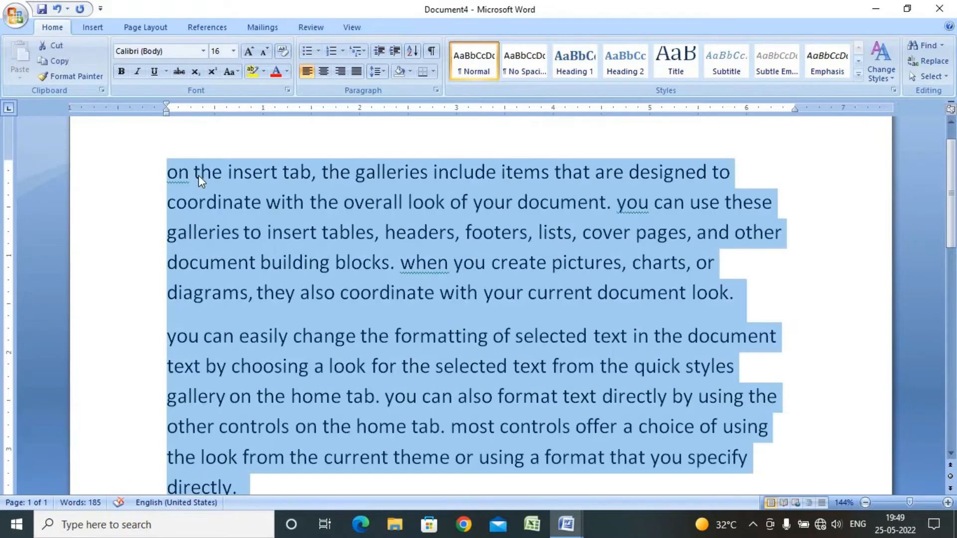
pyautogui.click(237, 71)
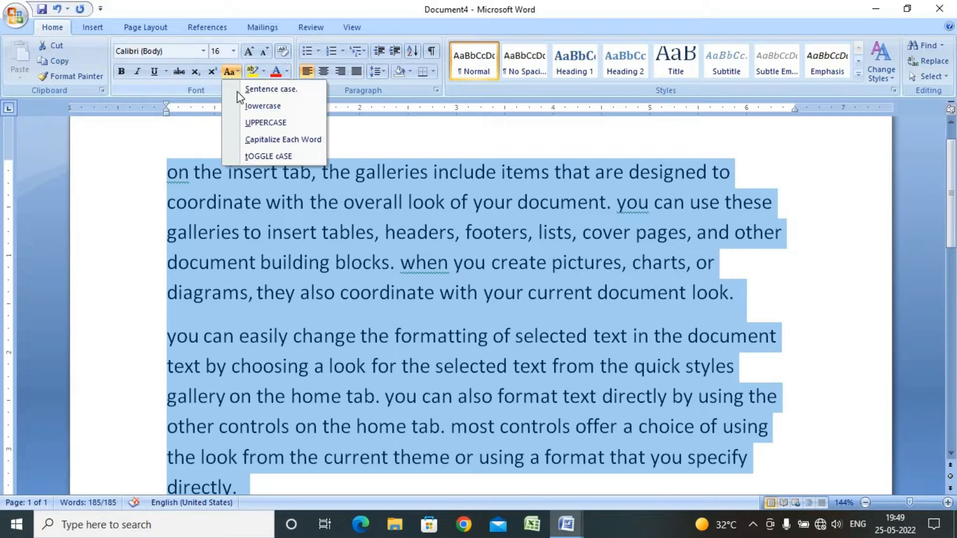
pyautogui.click(295, 124)
pyautogui.click(494, 370)
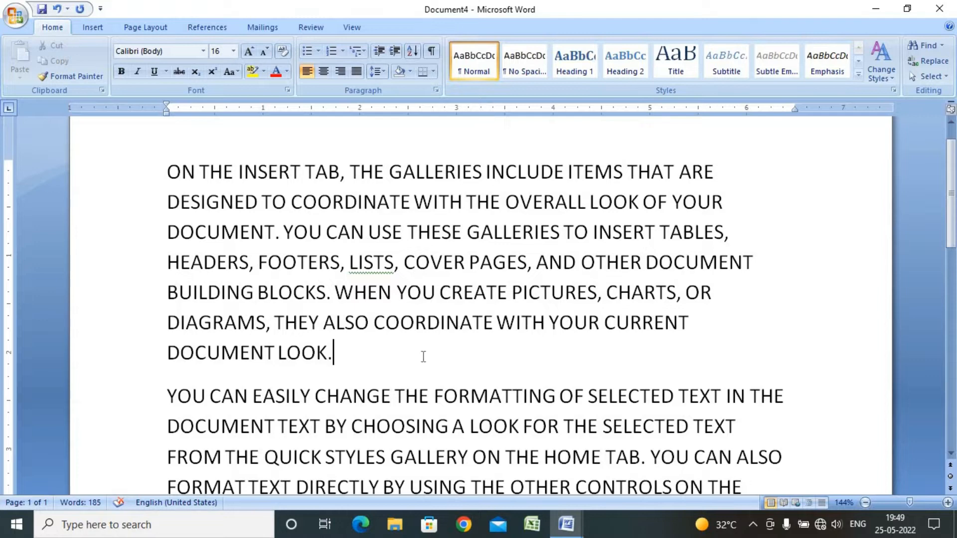
# Change the case of all the text to Capitalize Each Word and deselect it
pyautogui.hotkey('ctrl', 'a')
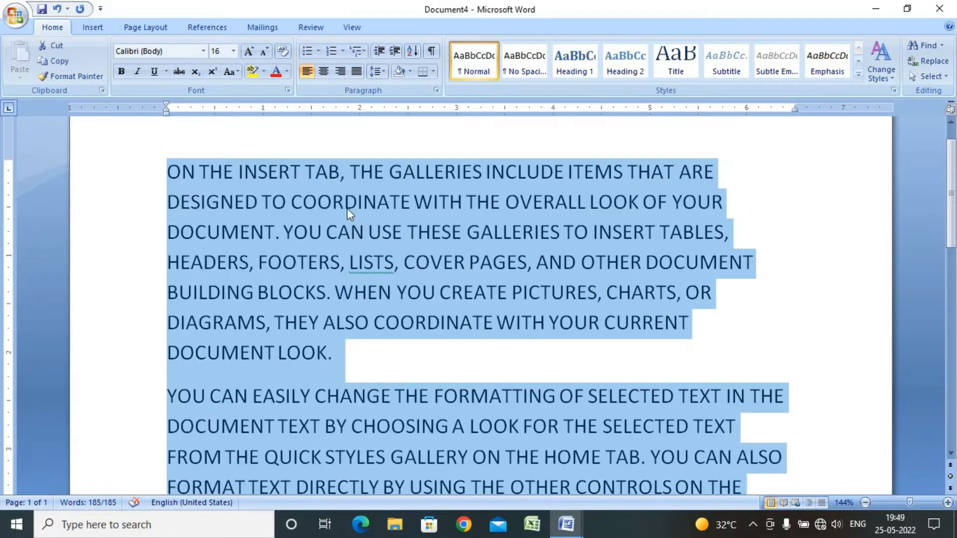
pyautogui.click(229, 71)
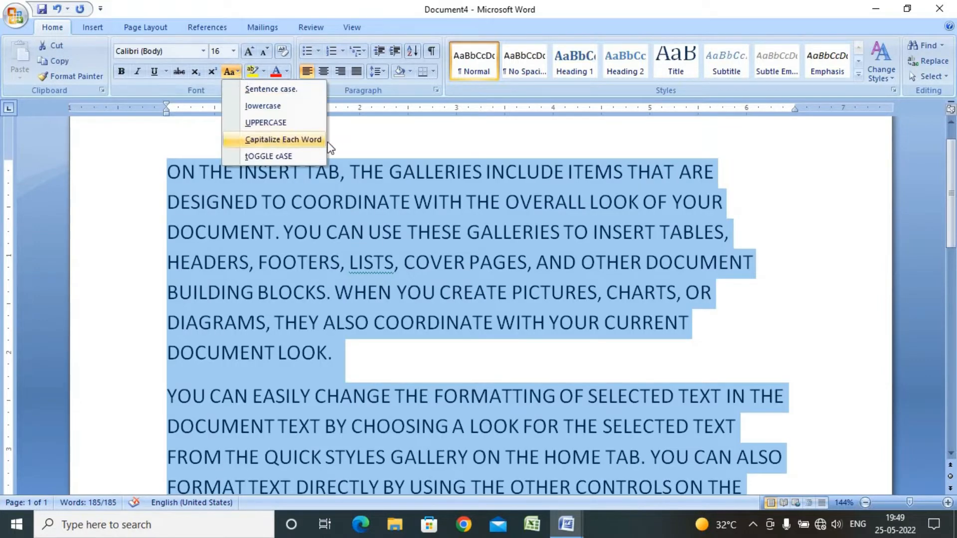
pyautogui.click(309, 140)
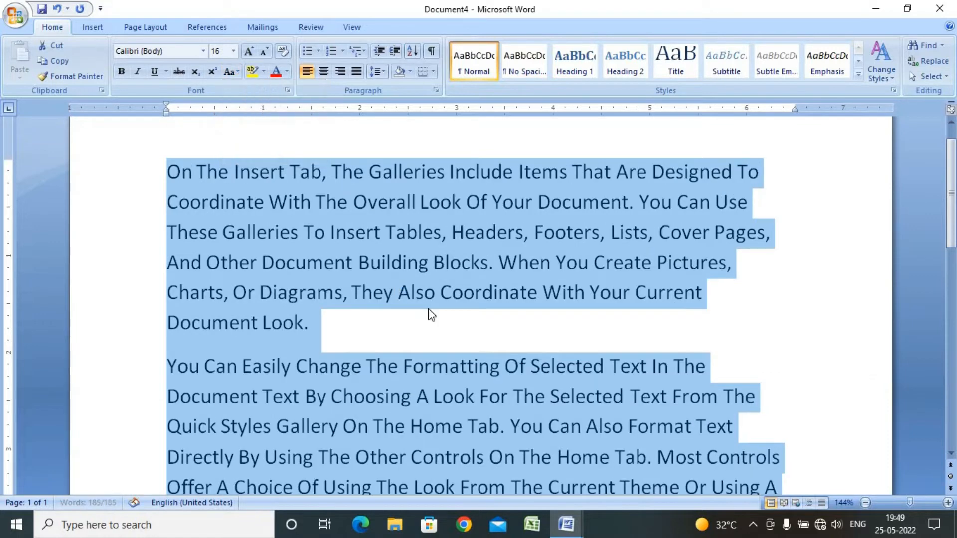
pyautogui.click(428, 263)
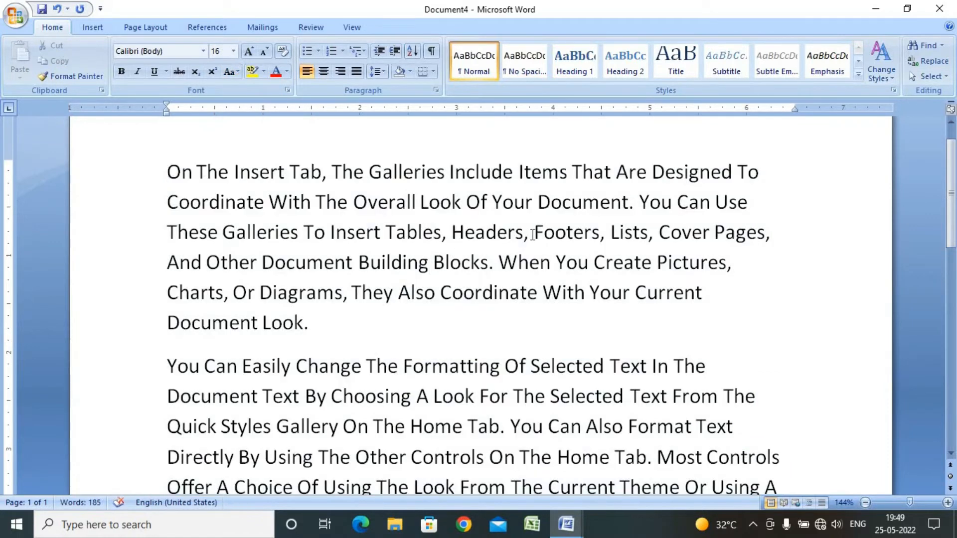
pyautogui.moveTo(533, 234); pyautogui.dragTo(541, 236)
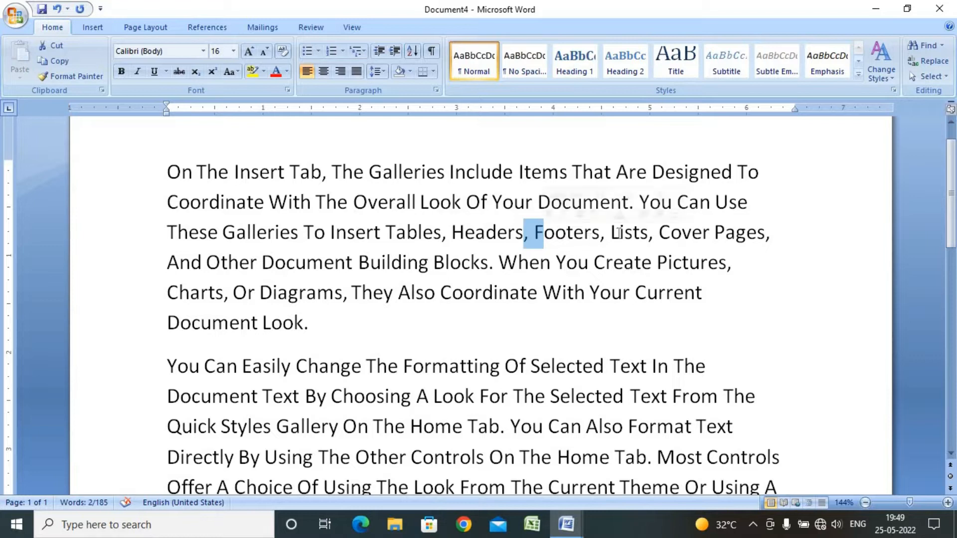
pyautogui.moveTo(619, 234); pyautogui.dragTo(613, 238)
pyautogui.moveTo(589, 294); pyautogui.dragTo(442, 301)
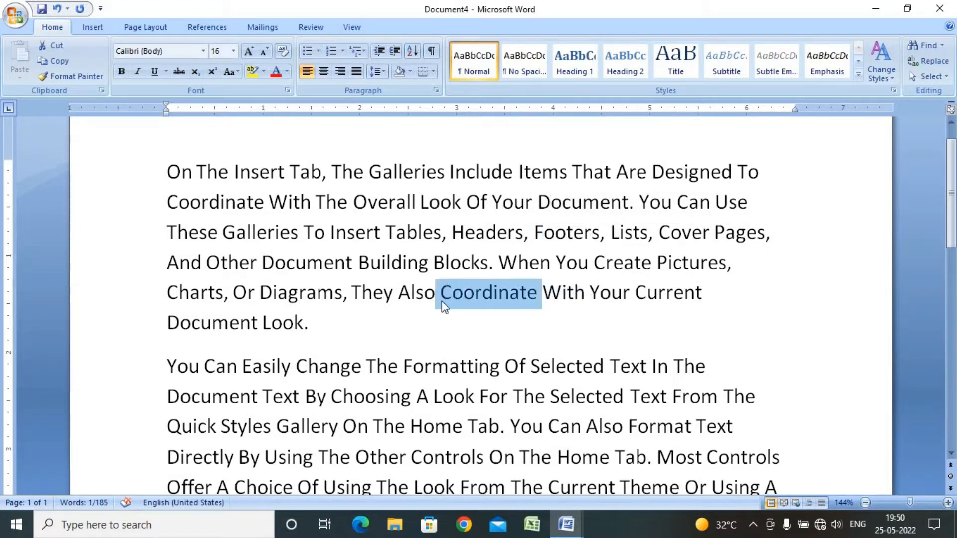
pyautogui.click(528, 341)
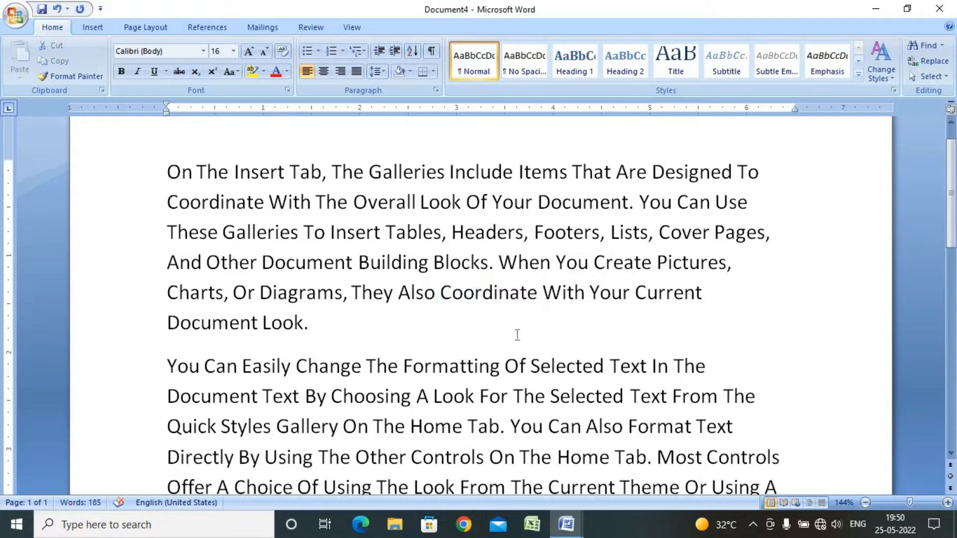
# Change the case of all the text to tOGGLE cASE and deselect it
pyautogui.hotkey('ctrl', 'a')
pyautogui.click(237, 71)
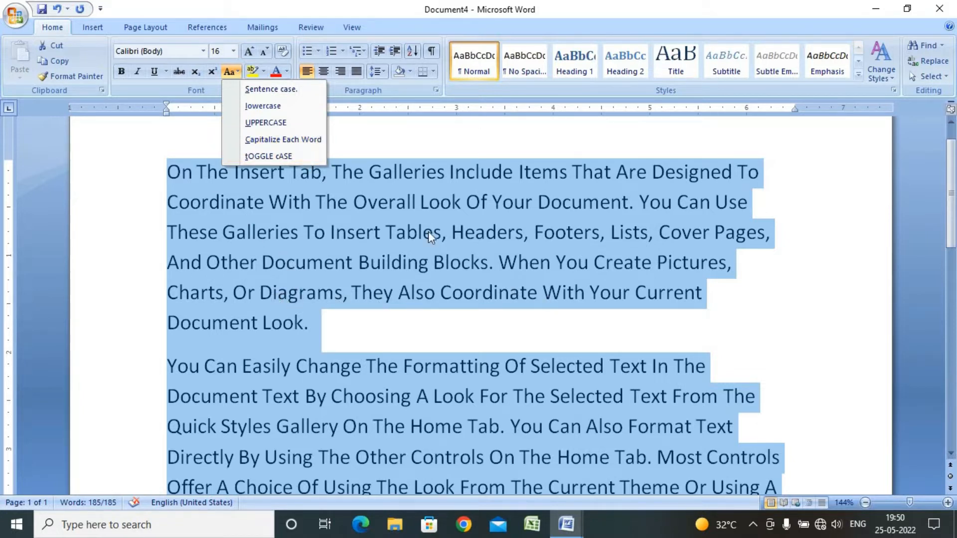
pyautogui.click(290, 156)
pyautogui.click(250, 293)
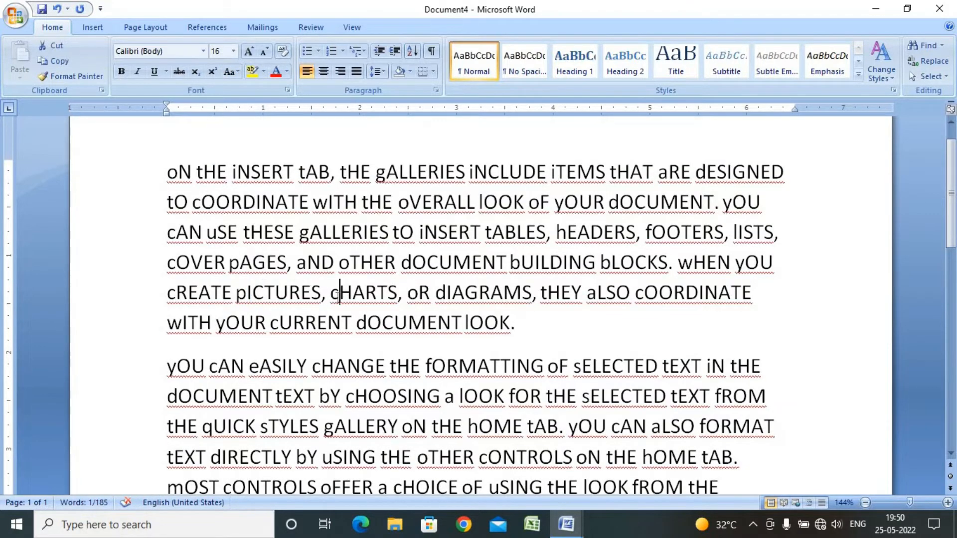
pyautogui.moveTo(331, 295); pyautogui.dragTo(340, 295)
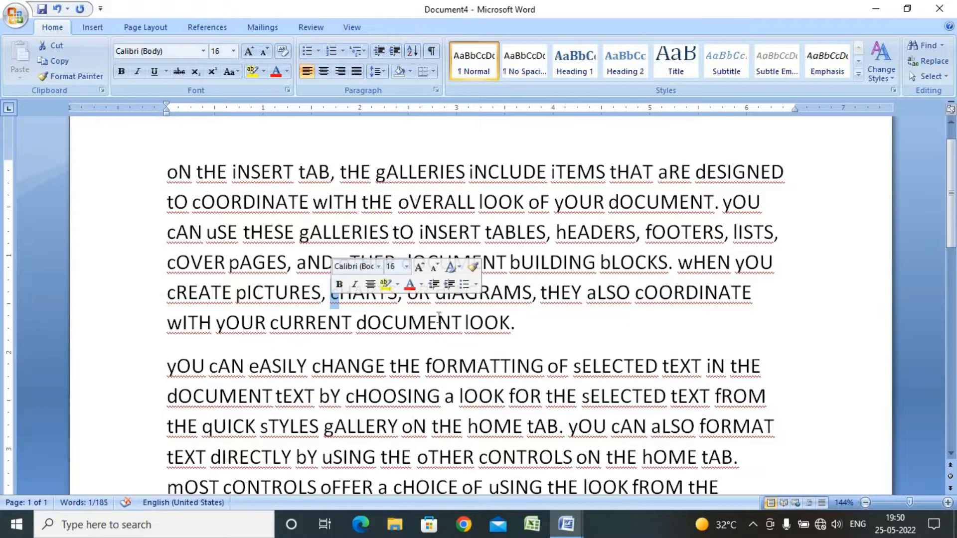
pyautogui.click(500, 326)
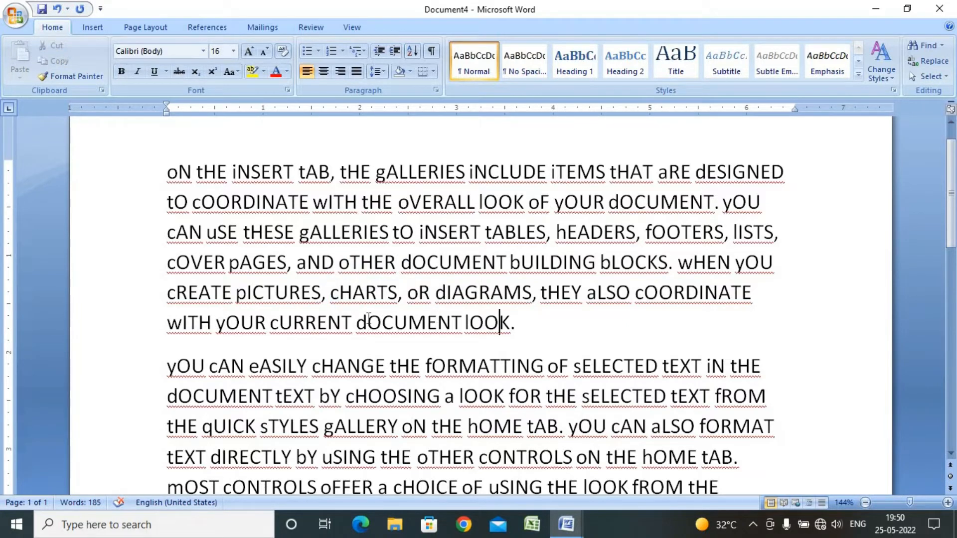
pyautogui.click(237, 71)
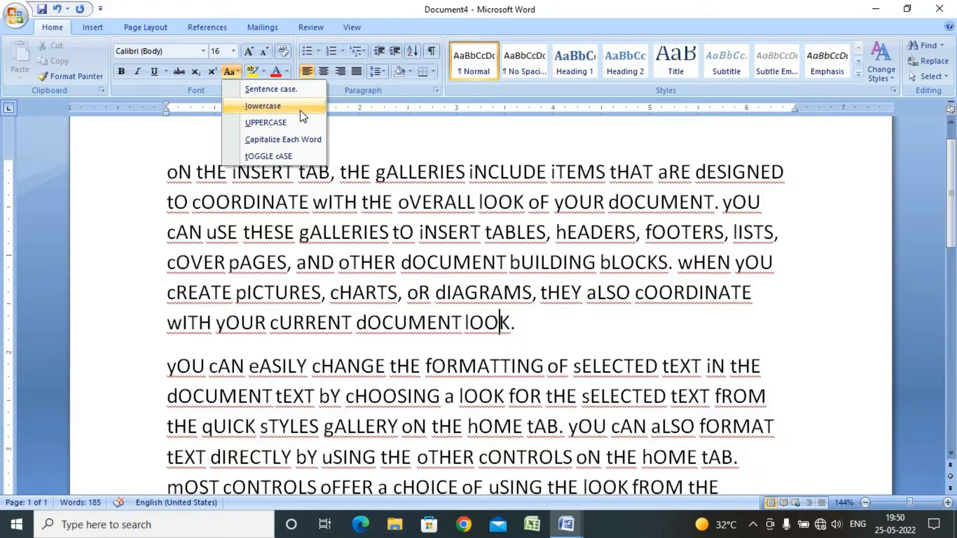
pyautogui.click(427, 215)
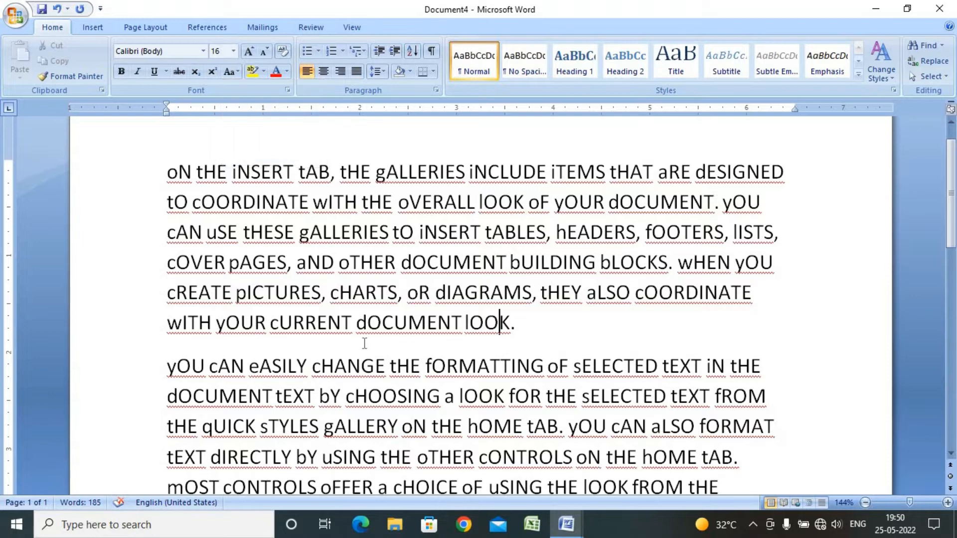
# Switch to Class of CITA to review the Text Highlight color notes, and return to Document4
pyautogui.click(566, 524)
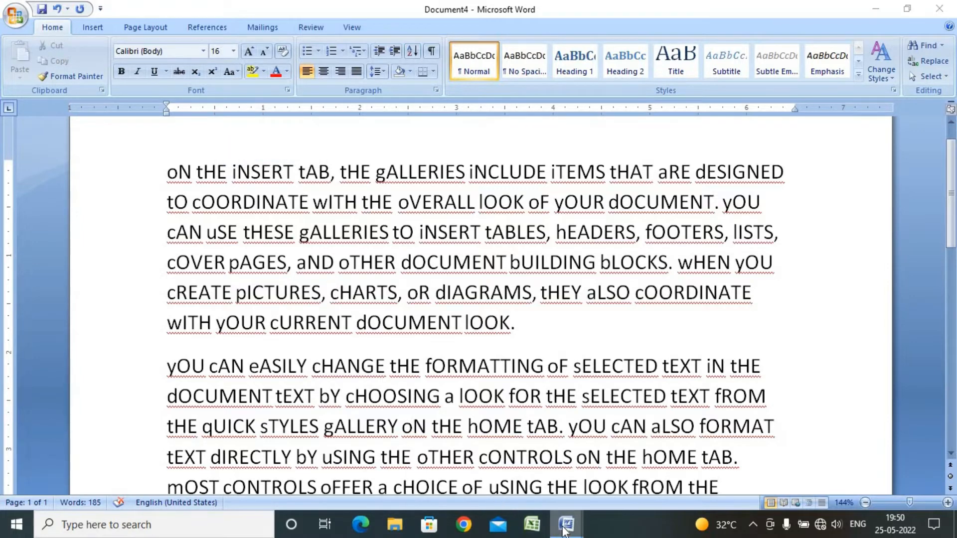
pyautogui.click(486, 478)
pyautogui.scroll(-10, 497, 321)
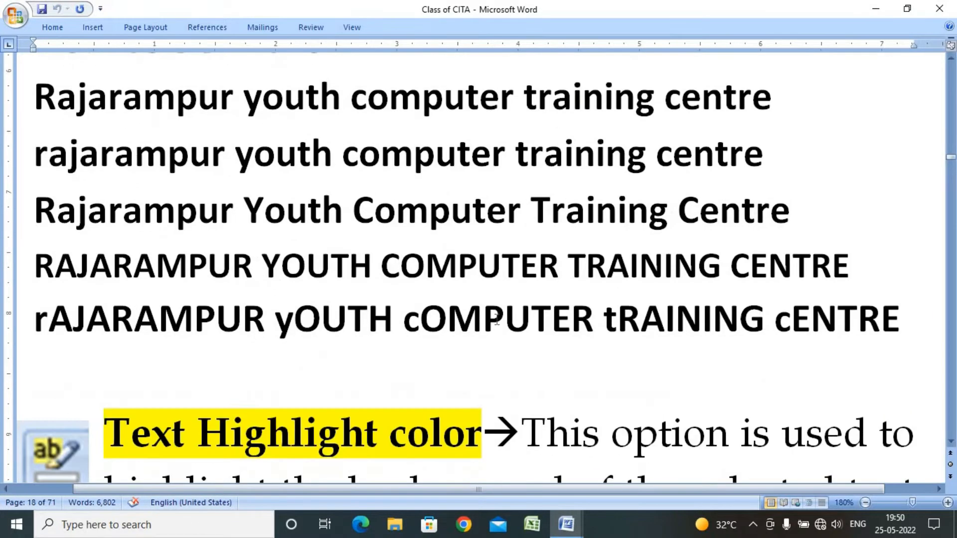
pyautogui.scroll(-1, 496, 321)
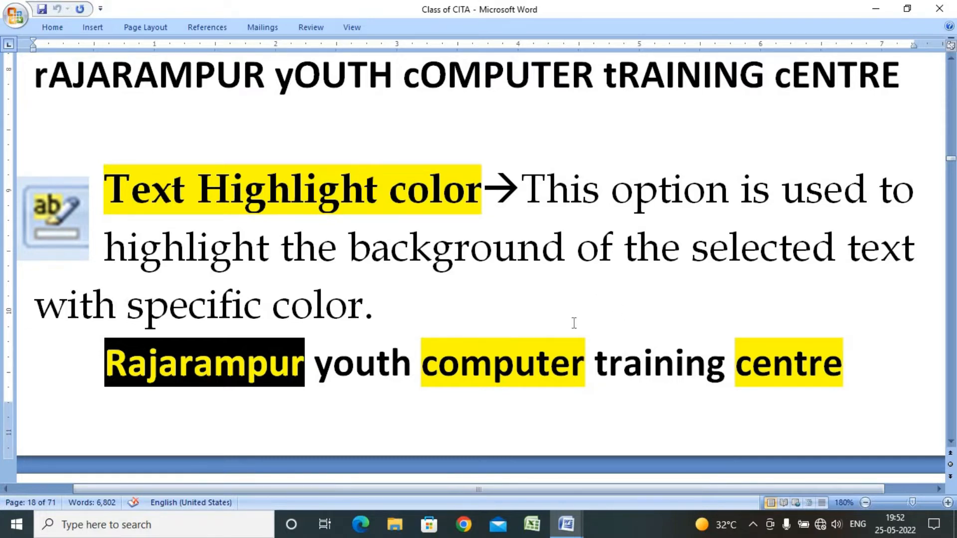
pyautogui.click(566, 524)
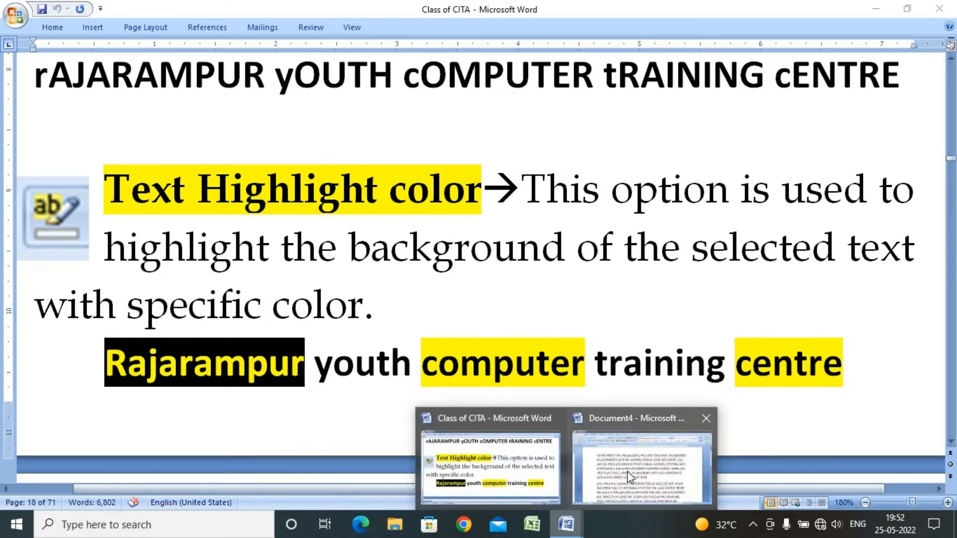
pyautogui.click(611, 486)
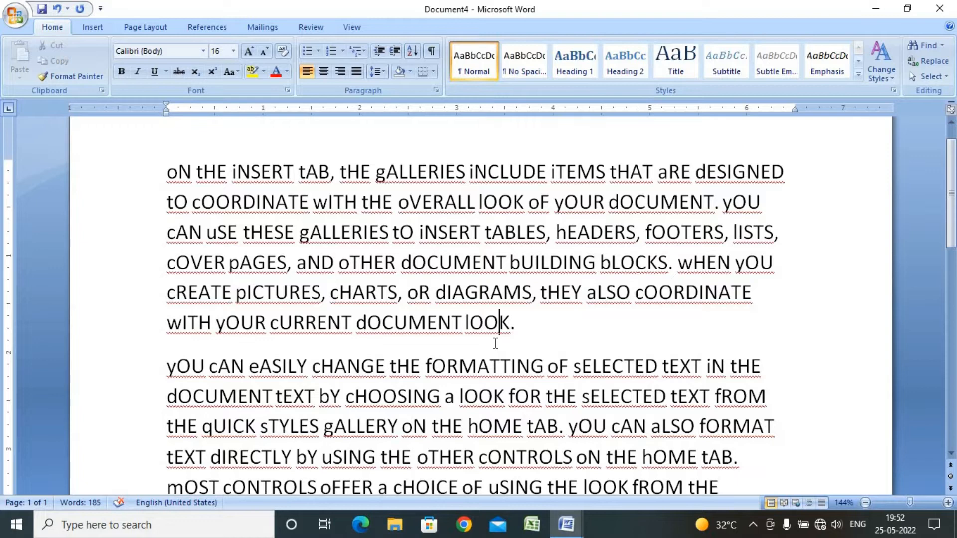
# Change the case of all the text to Sentence case and deselect it
pyautogui.hotkey('ctrl', 'a')
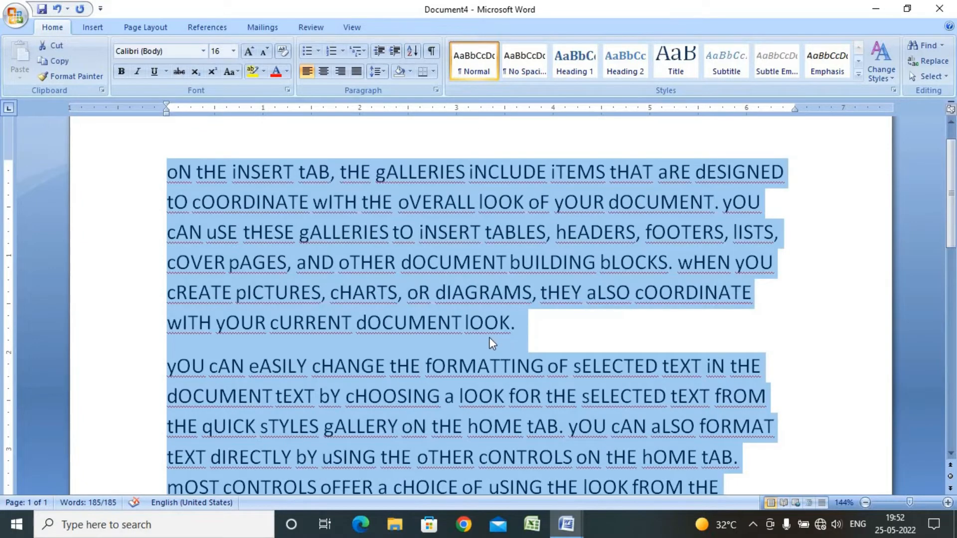
pyautogui.click(229, 72)
pyautogui.click(279, 91)
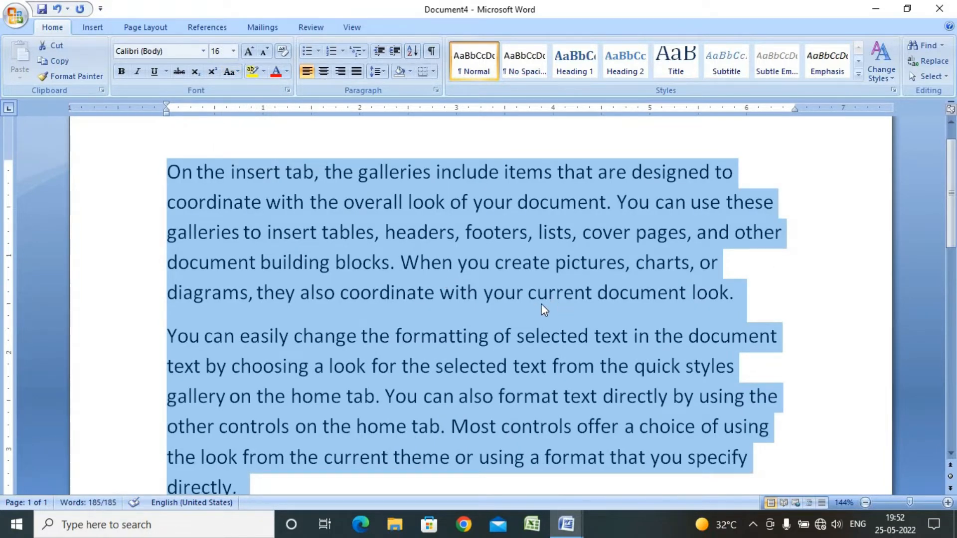
pyautogui.click(541, 303)
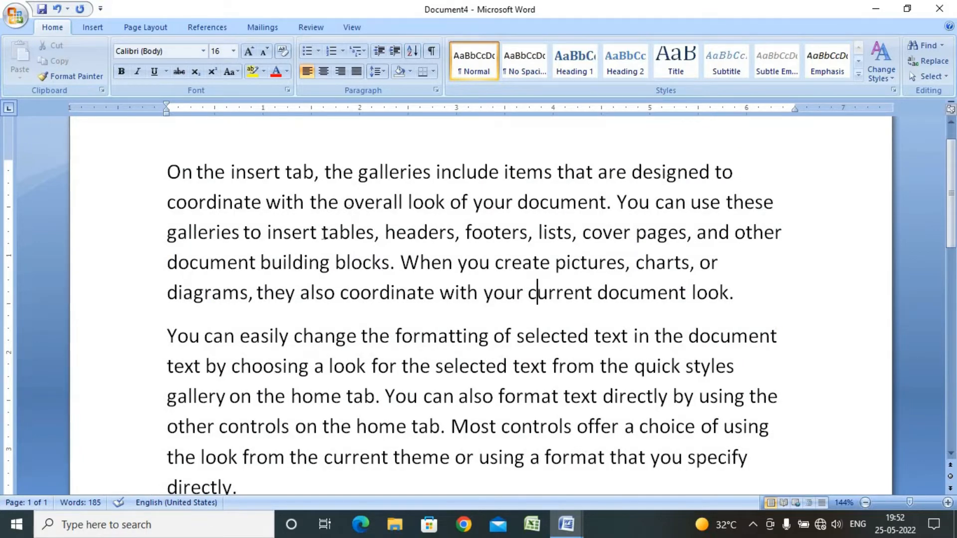
# Highlight the phrase 'insert tables, headers, footers, lists, cover' in yellow
pyautogui.moveTo(323, 235); pyautogui.dragTo(300, 235)
pyautogui.click(615, 242)
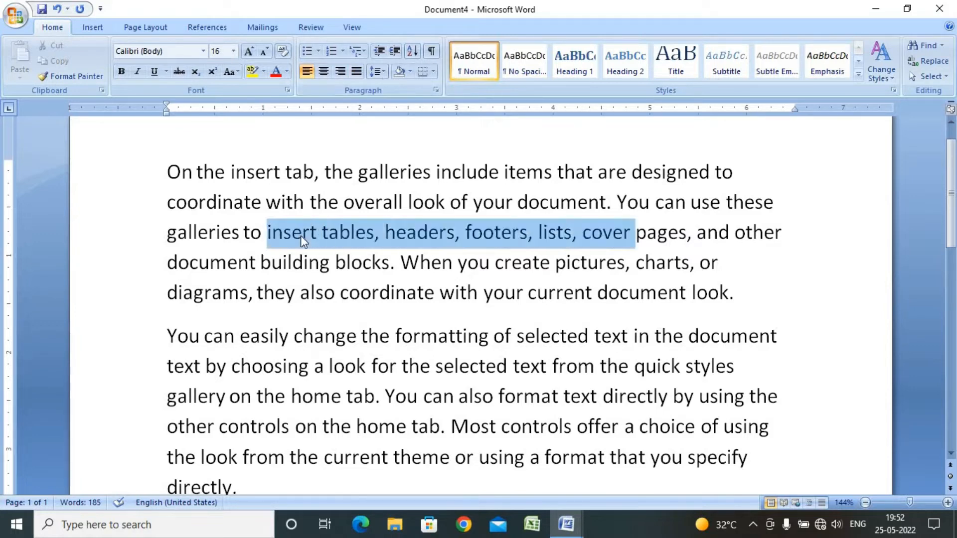
pyautogui.click(264, 72)
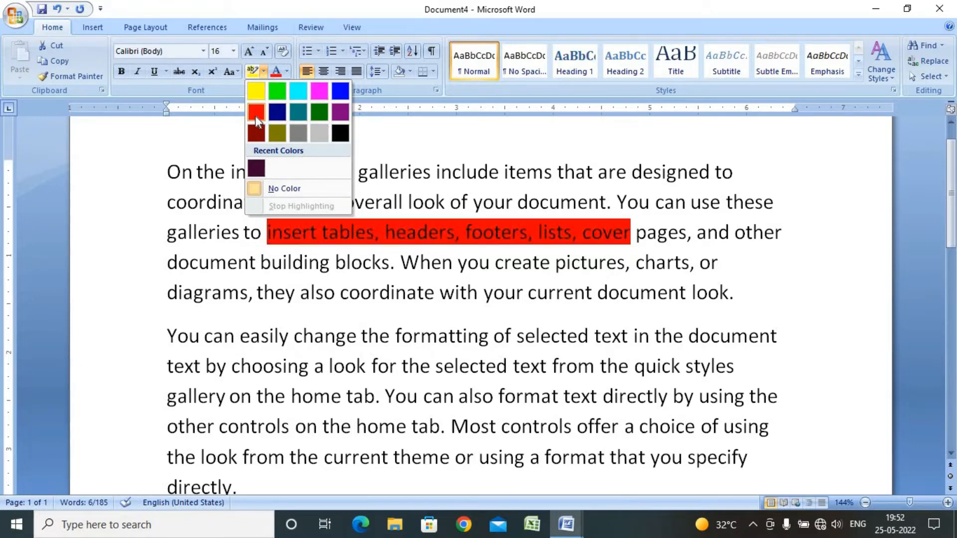
pyautogui.click(257, 91)
pyautogui.click(440, 292)
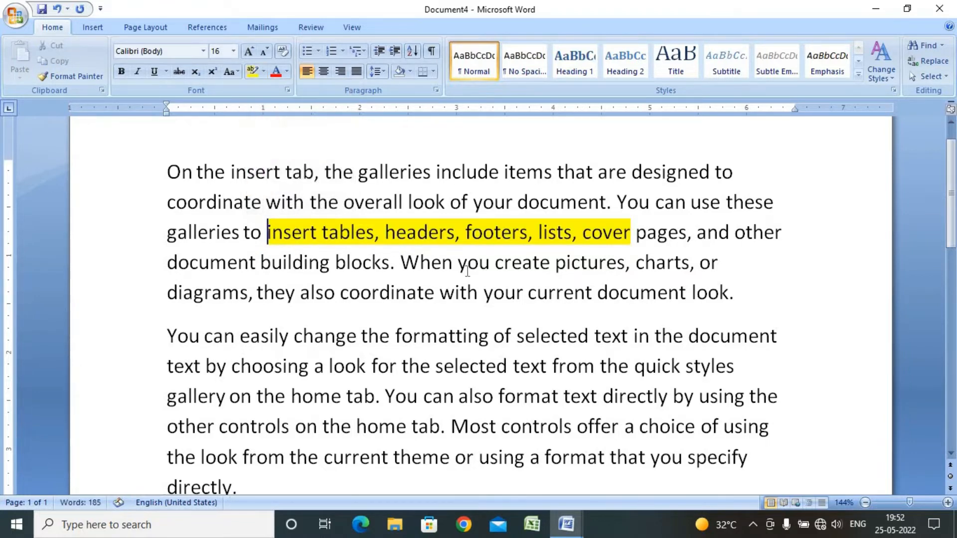
# Highlight the phrase 'they also coordinate' in red
pyautogui.keyDown('shift'); pyautogui.click(258, 292); pyautogui.keyUp('shift')
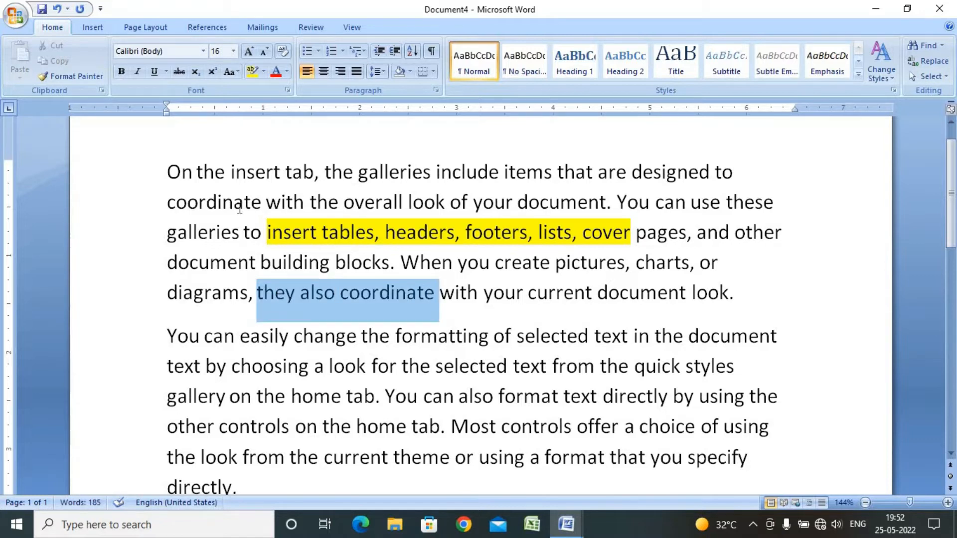
pyautogui.click(263, 71)
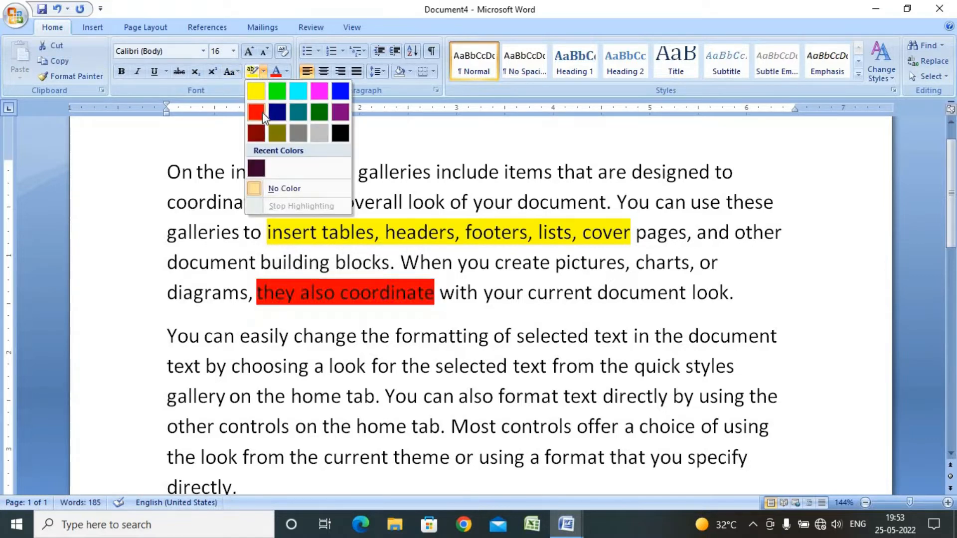
pyautogui.click(262, 112)
# Highlight the phrase 'change the formatting of selected' in green
pyautogui.doubleClick(551, 336)
pyautogui.keyDown('shift'); pyautogui.click(336, 344); pyautogui.keyUp('shift')
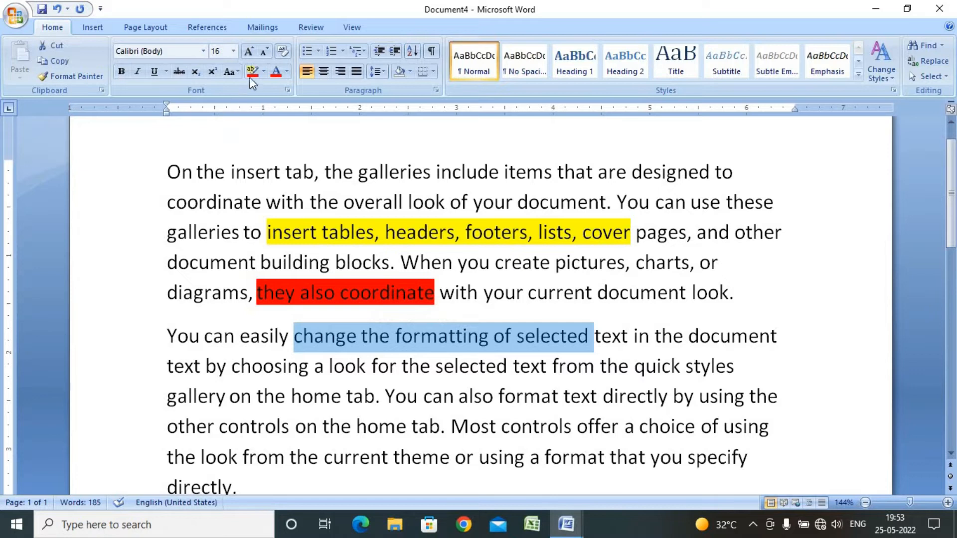
pyautogui.click(263, 71)
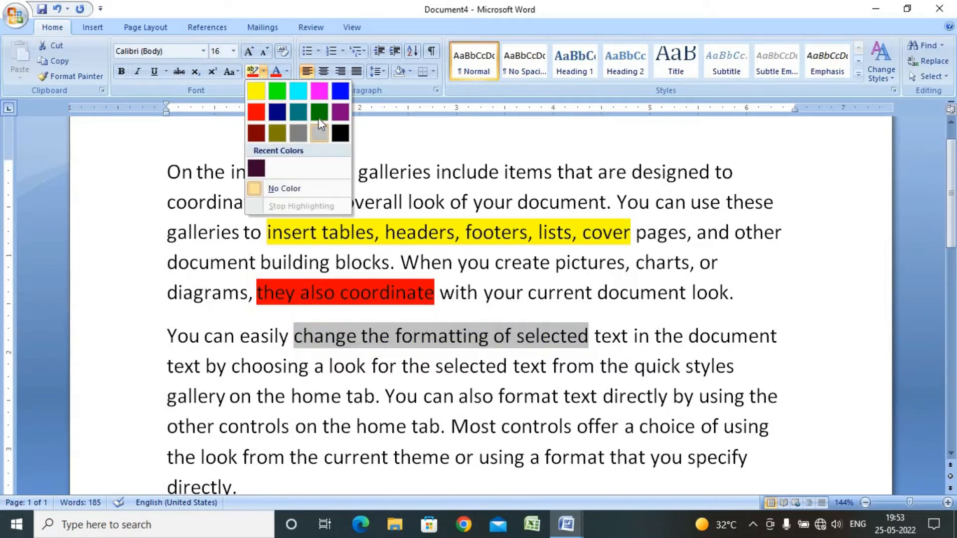
pyautogui.click(319, 113)
# Highlight the sentence 'You can also format text directly' in yellow
pyautogui.moveTo(641, 393); pyautogui.dragTo(373, 393)
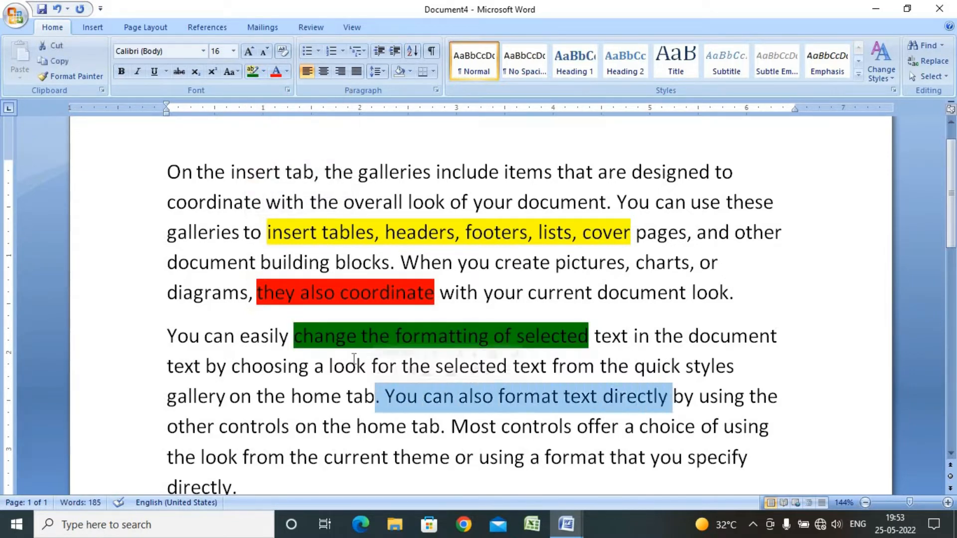
pyautogui.click(263, 72)
pyautogui.click(259, 91)
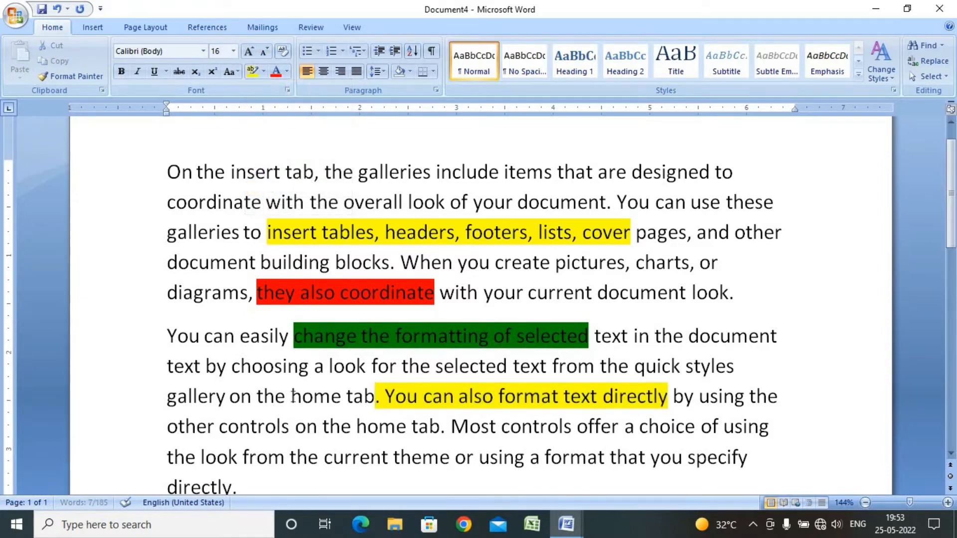
# Highlight the phrase 'gallery on the' in yellow
pyautogui.moveTo(291, 396); pyautogui.dragTo(167, 396)
pyautogui.click(253, 71)
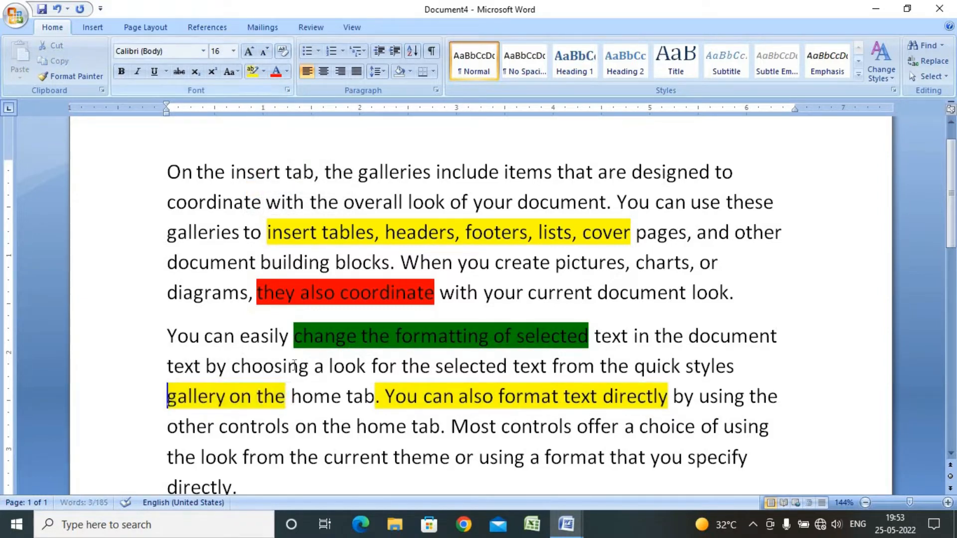
# Highlight the phrases 'the look from the' and 'using a format that you specify' in yellow
pyautogui.moveTo(323, 457); pyautogui.dragTo(168, 457)
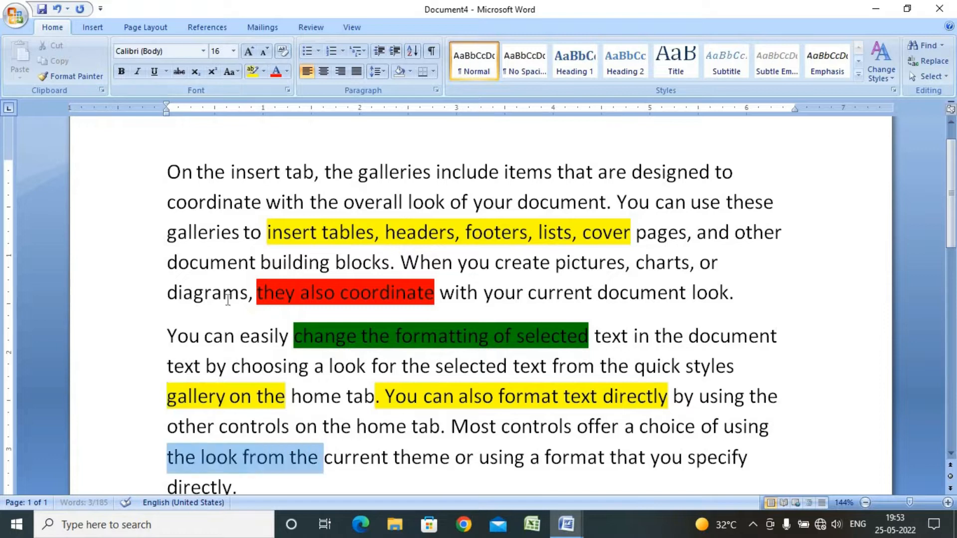
pyautogui.click(253, 71)
pyautogui.moveTo(748, 457); pyautogui.dragTo(479, 457)
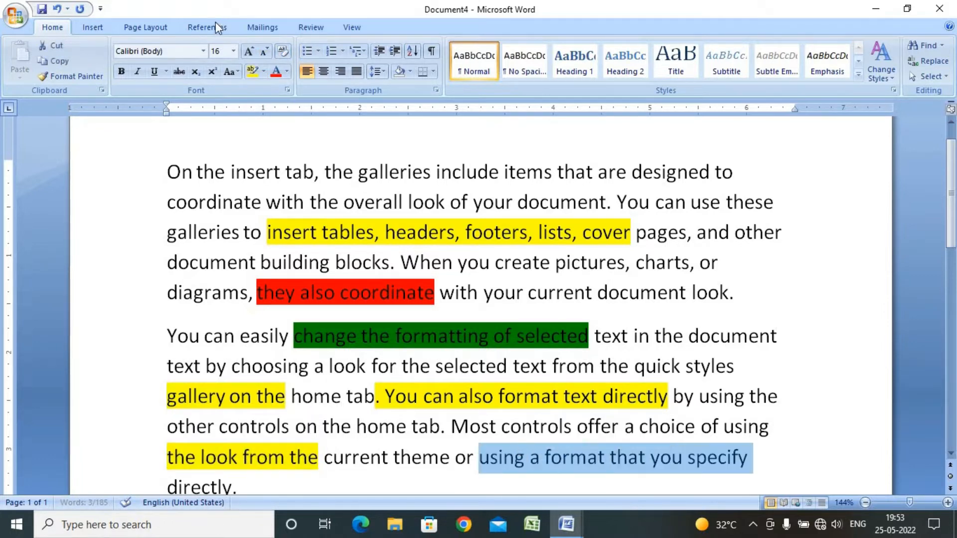
pyautogui.click(252, 71)
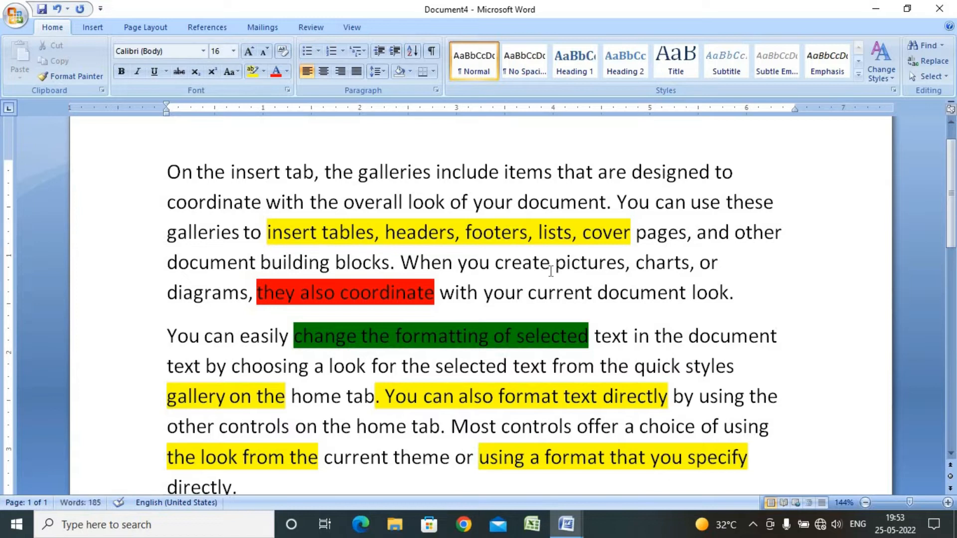
# Remove the highlighting from all highlighted text in both paragraphs by applying No Color
pyautogui.click(264, 72)
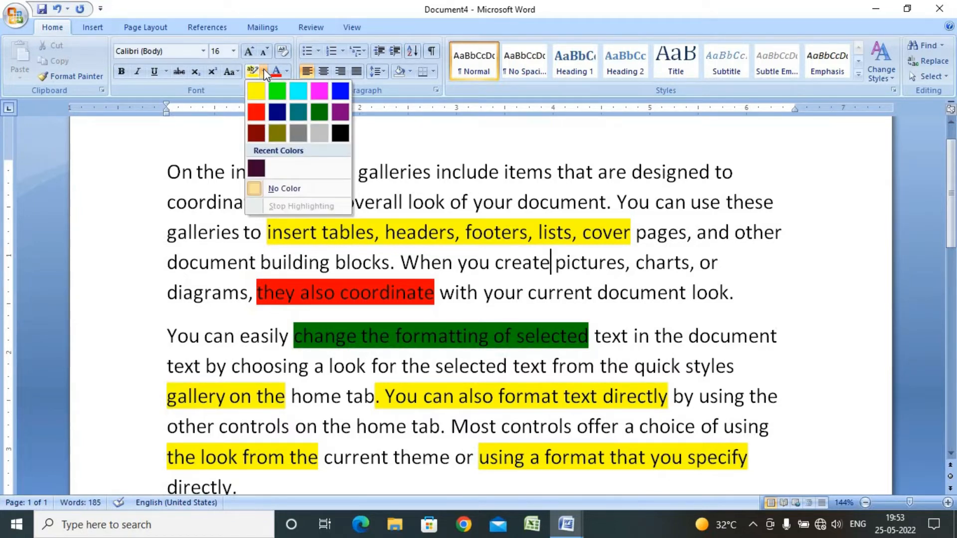
pyautogui.press('Escape')
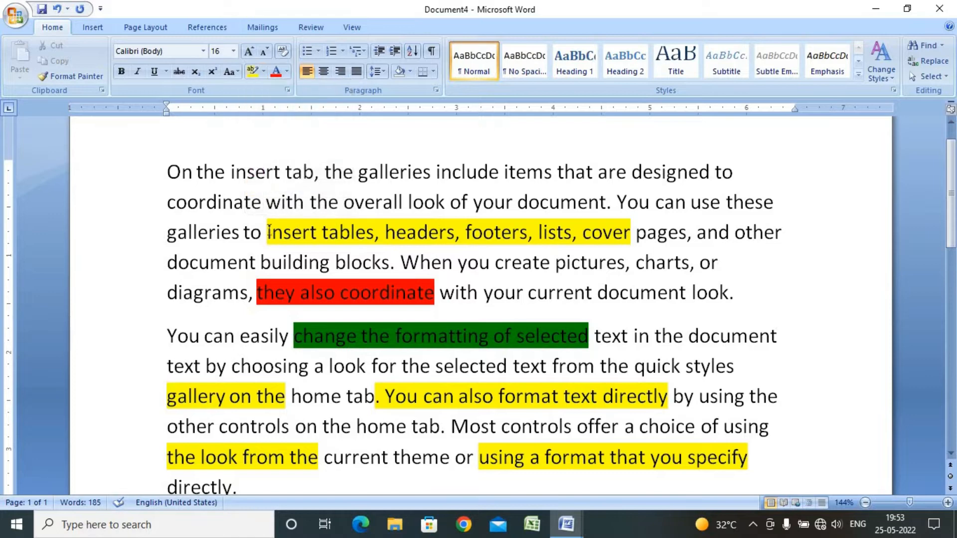
pyautogui.moveTo(267, 232); pyautogui.dragTo(339, 293)
pyautogui.moveTo(468, 379); pyautogui.dragTo(755, 463)
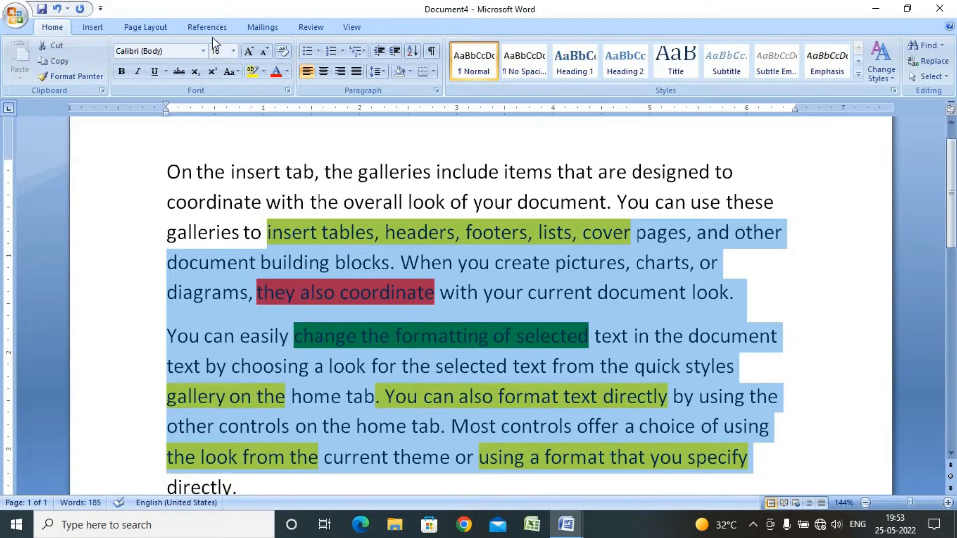
pyautogui.click(264, 71)
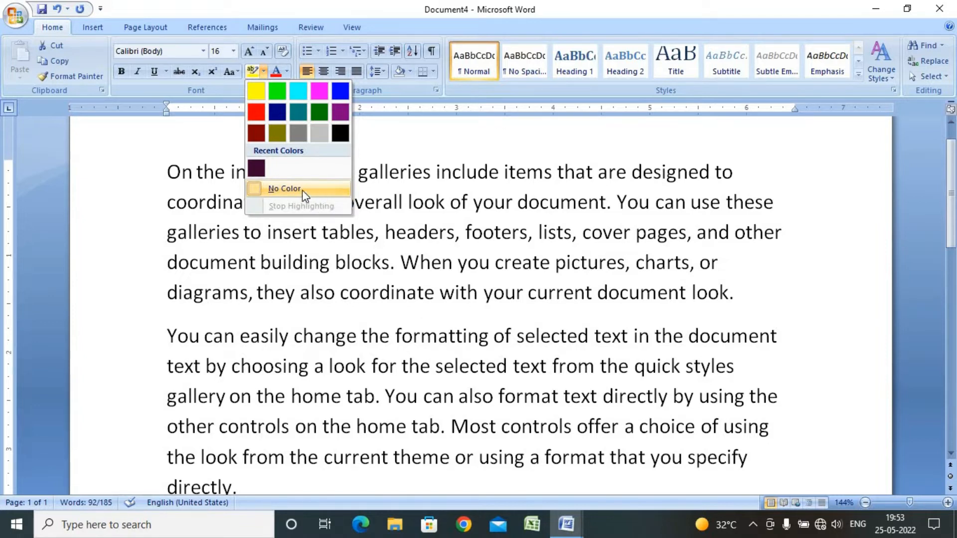
pyautogui.click(300, 190)
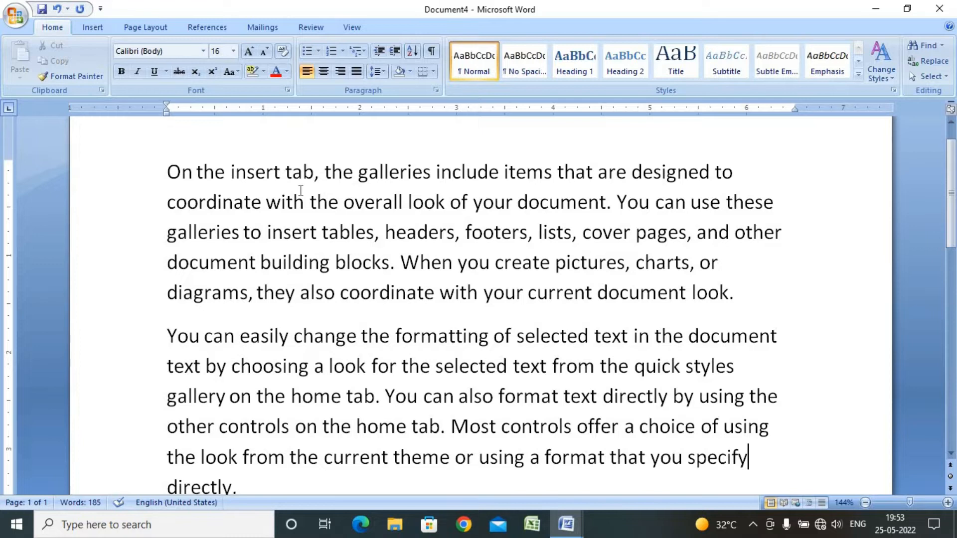
# Highlight the text from 'coordinate with the overall look' through 'pictures, charts, or' in turquoise
pyautogui.click(264, 71)
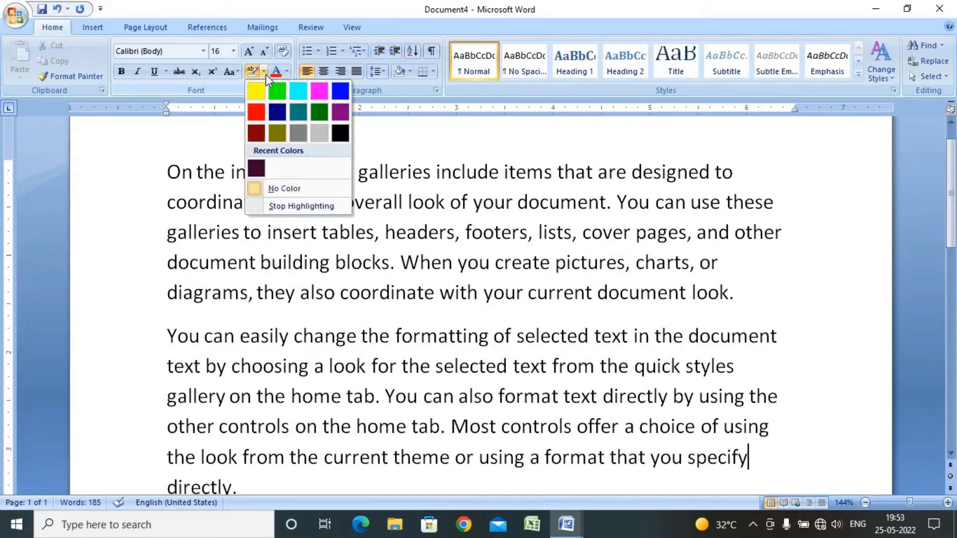
pyautogui.click(299, 92)
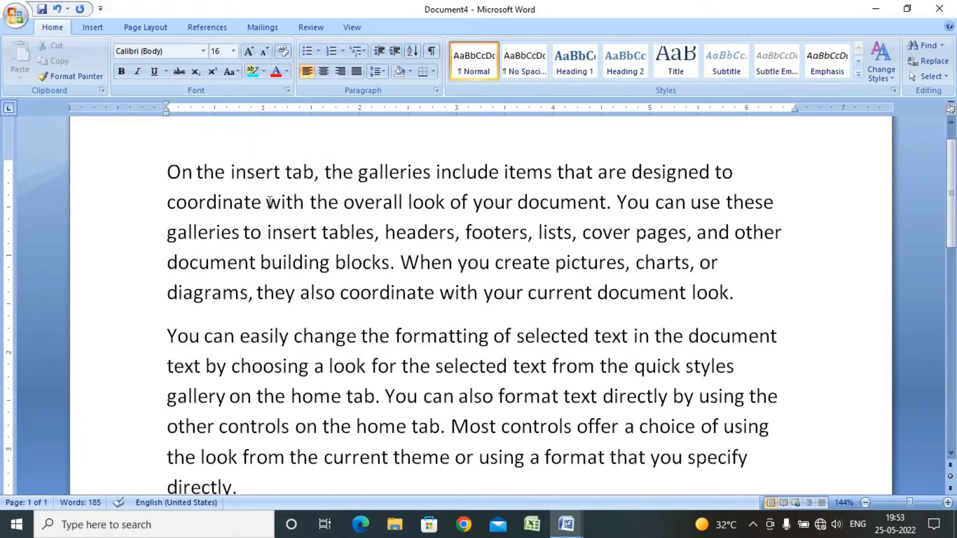
pyautogui.moveTo(264, 202); pyautogui.dragTo(342, 204)
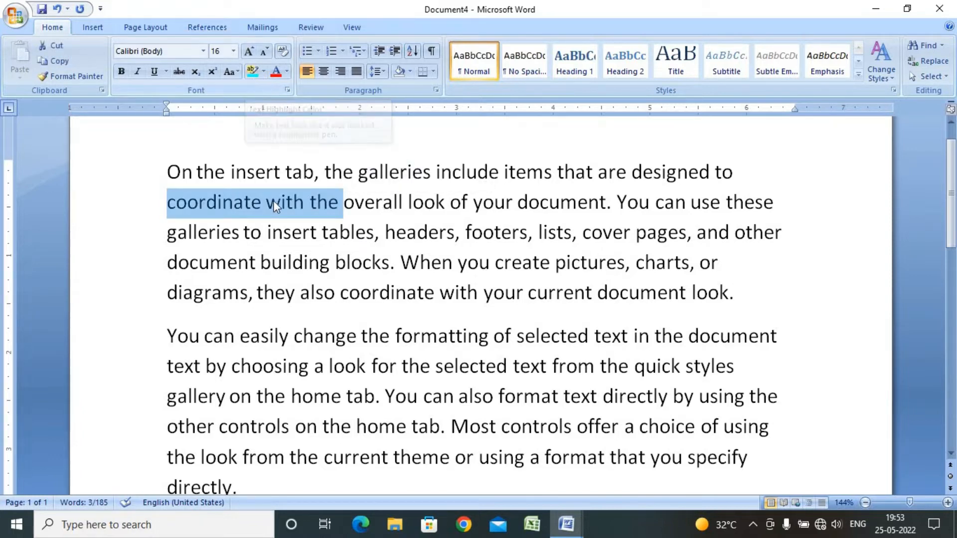
pyautogui.moveTo(150, 207); pyautogui.dragTo(438, 256)
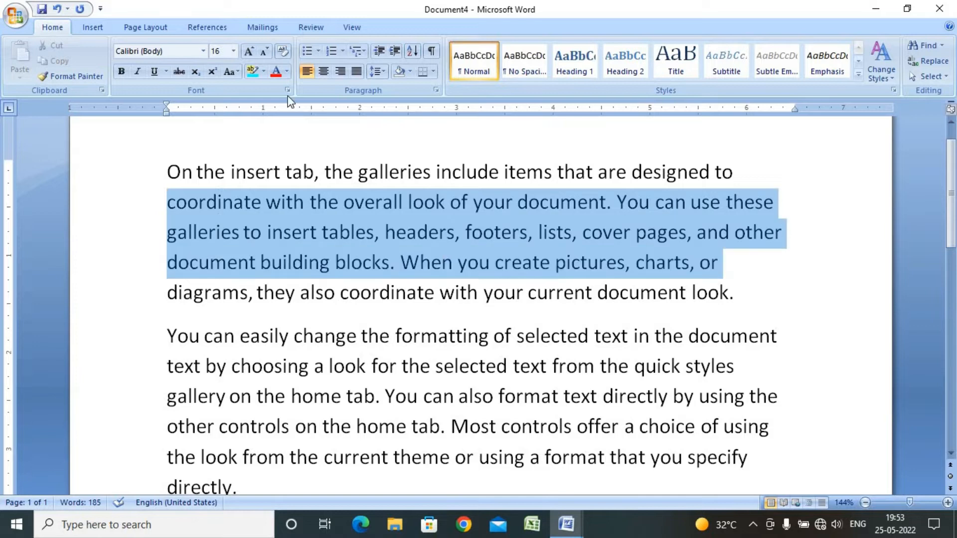
pyautogui.click(251, 72)
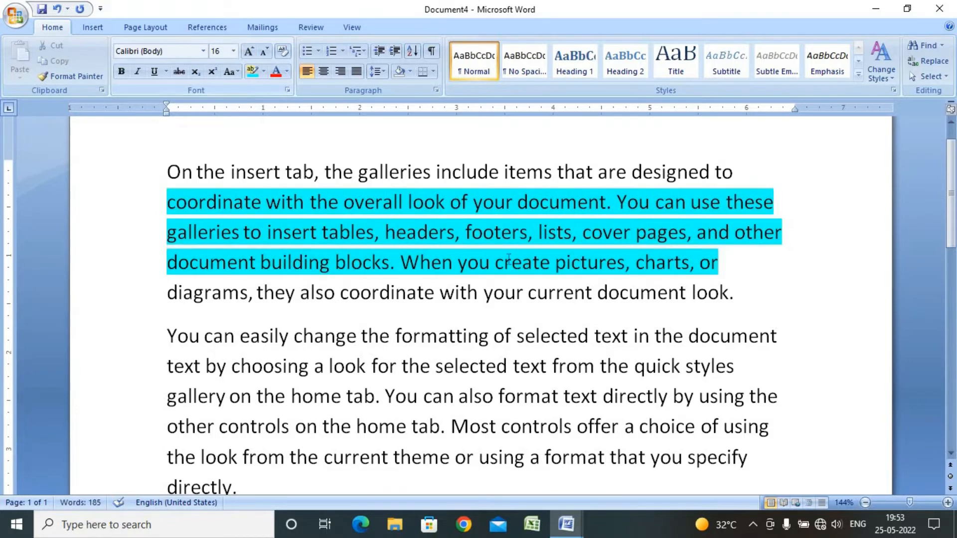
# Highlight the text from 'You can easily change' through 'format text directly' in pink with the highlighter pen
pyautogui.click(263, 72)
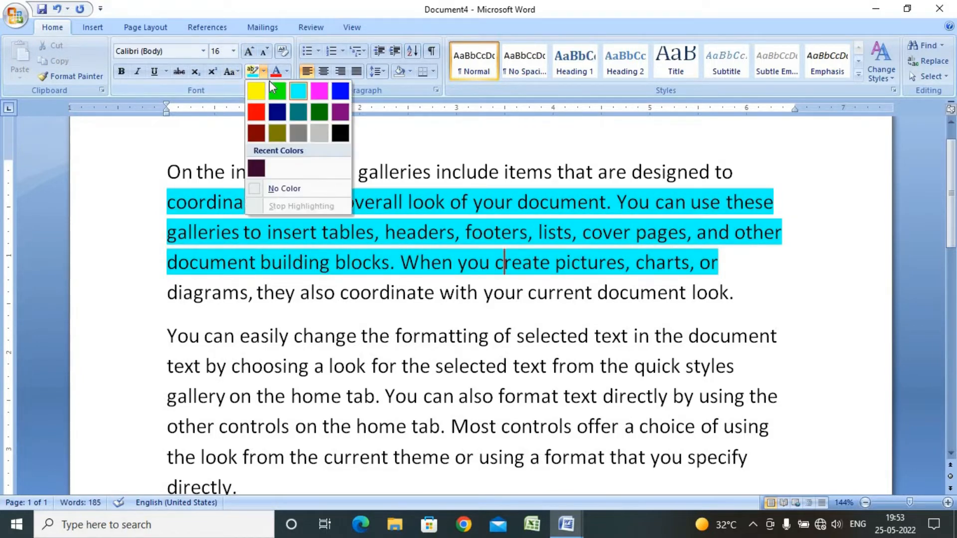
pyautogui.click(322, 93)
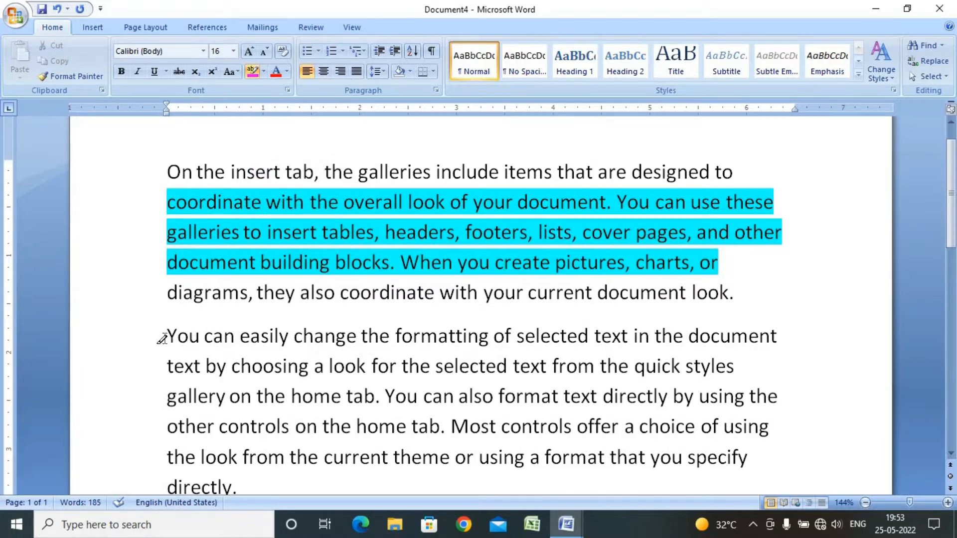
pyautogui.moveTo(162, 339)
pyautogui.mouseDown()
pyautogui.moveTo(504, 391)
pyautogui.moveTo(667, 396)
pyautogui.mouseUp()
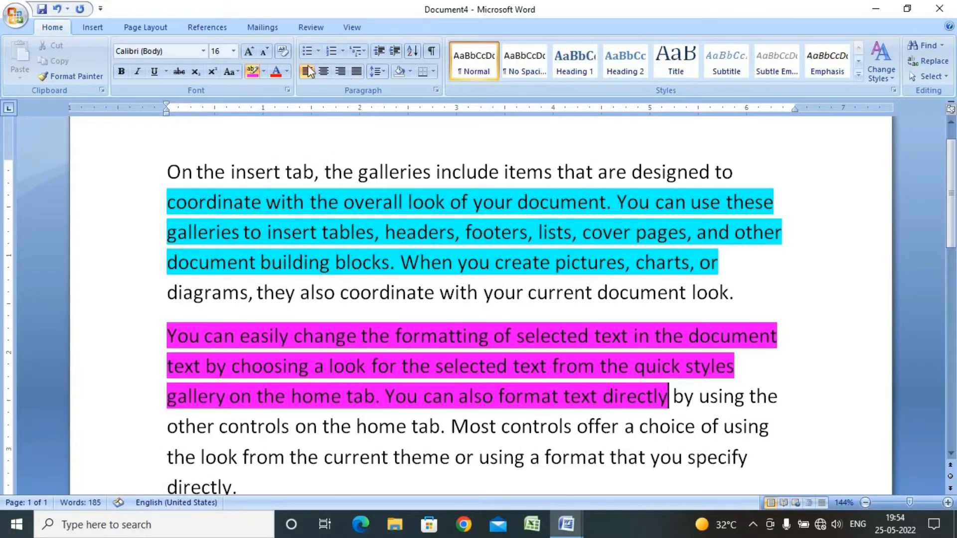
# Highlight the text from 'the look from the current theme' through 'the looks available' in dark blue
pyautogui.click(264, 71)
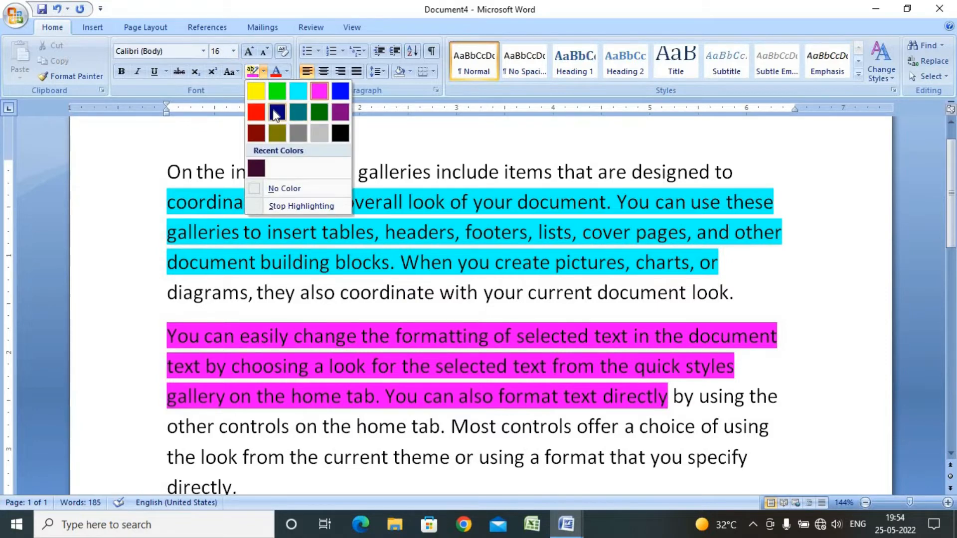
pyautogui.click(276, 114)
pyautogui.scroll(-1, 406, 284)
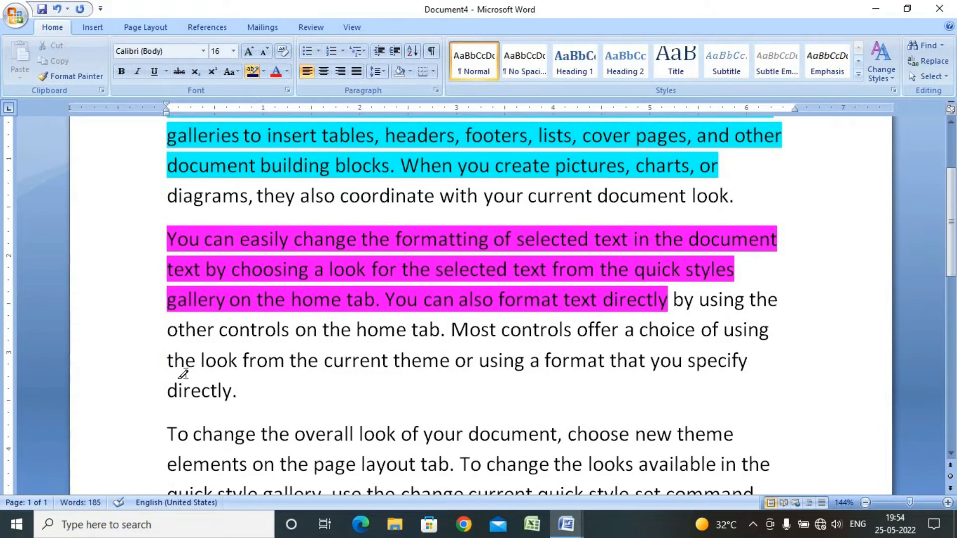
pyautogui.moveTo(183, 374); pyautogui.dragTo(673, 463)
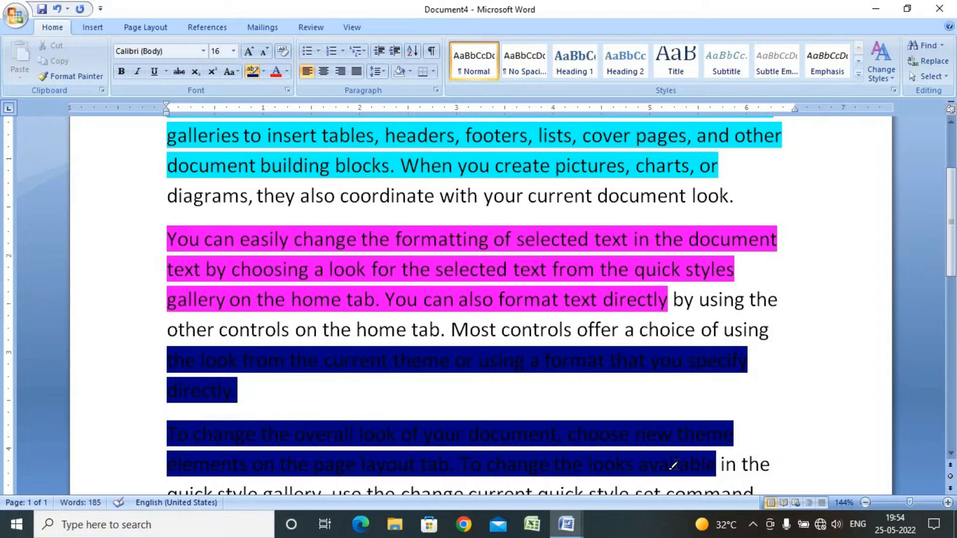
# Highlight the text from 'Both the themes gallery' through 'look of your document to' in pink
pyautogui.scroll(2, 371, 182)
pyautogui.scroll(-3, 367, 197)
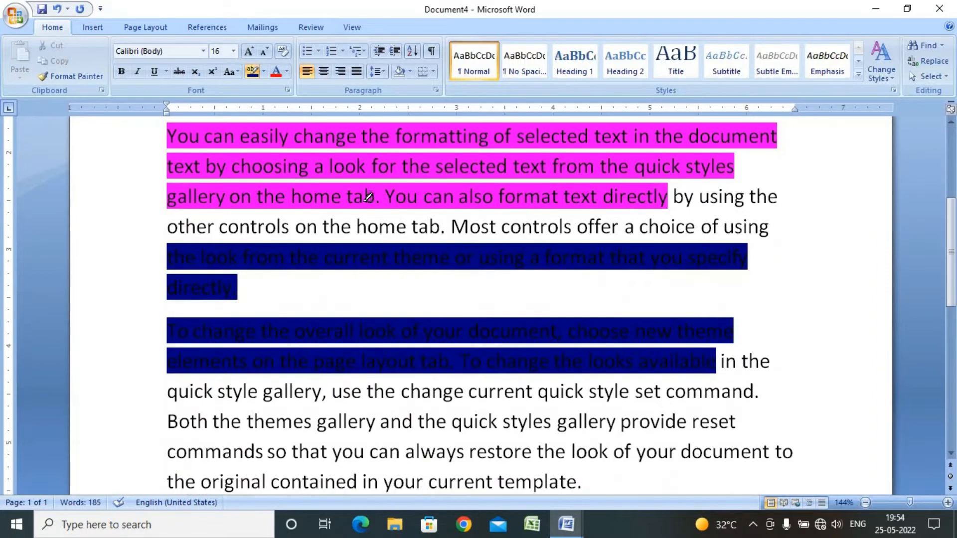
pyautogui.scroll(-1, 367, 196)
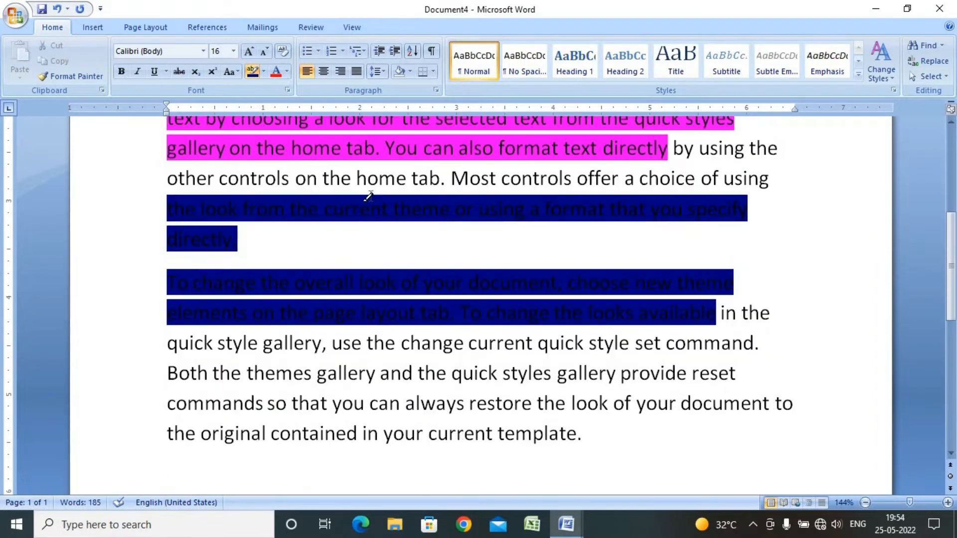
pyautogui.click(263, 70)
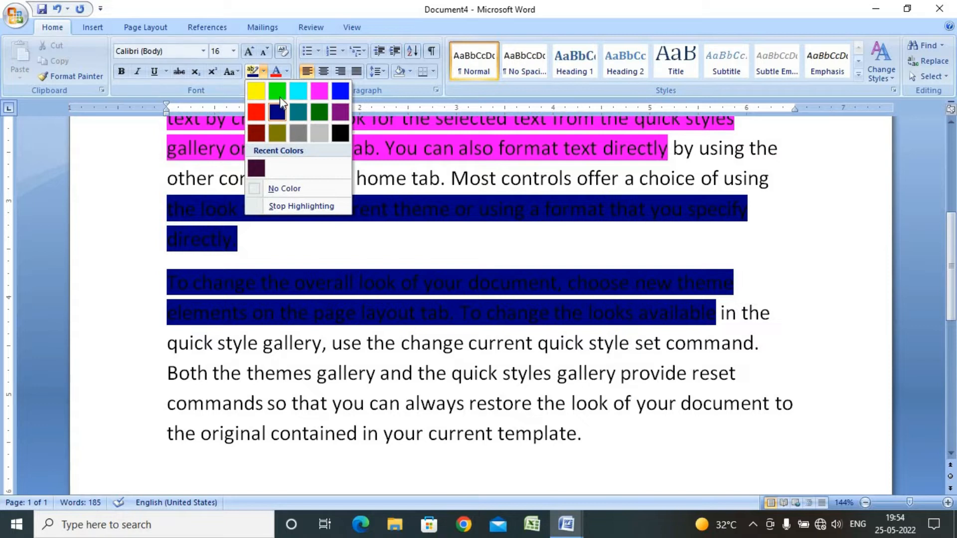
pyautogui.click(319, 92)
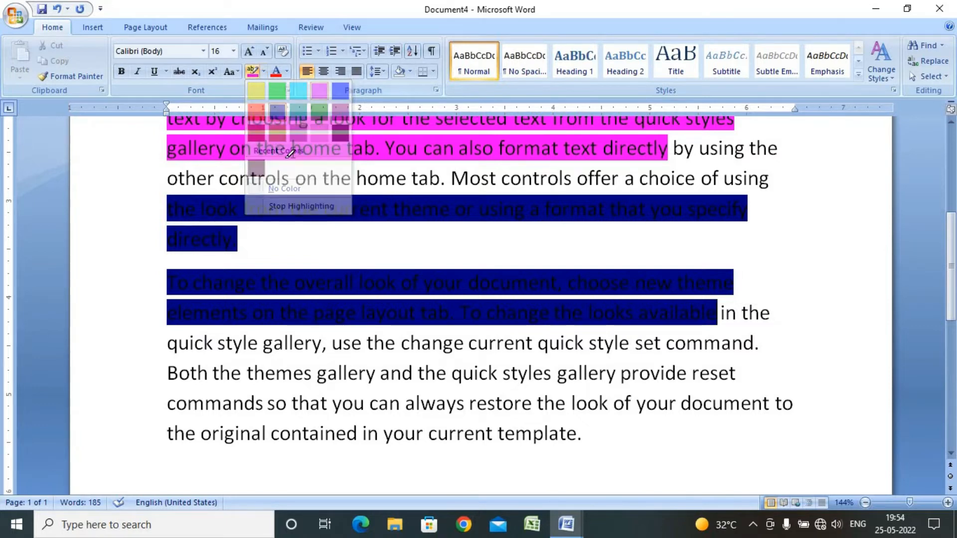
pyautogui.moveTo(169, 372)
pyautogui.mouseDown()
pyautogui.moveTo(606, 406)
pyautogui.moveTo(592, 410)
pyautogui.mouseUp()
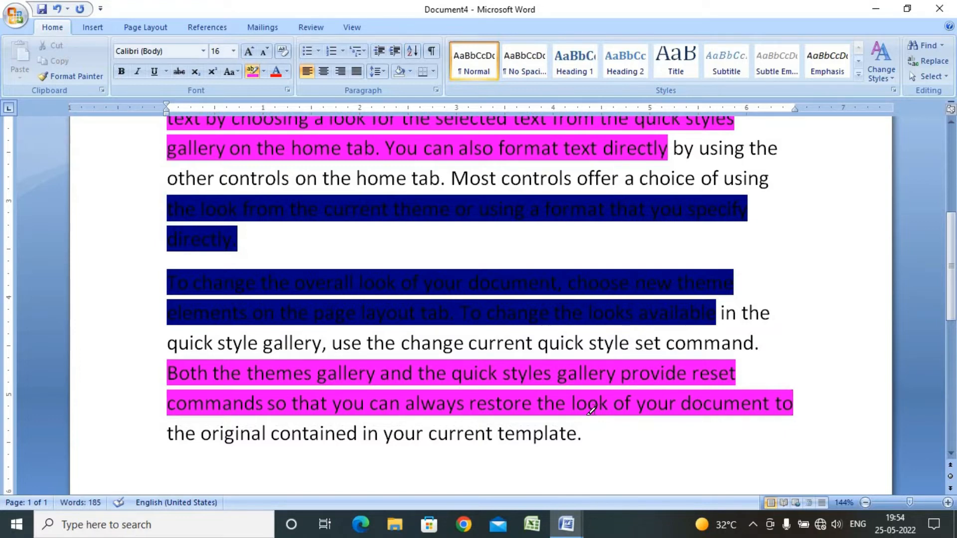
# Select the whole document and remove all highlighting by applying No Color
pyautogui.scroll(2, 492, 240)
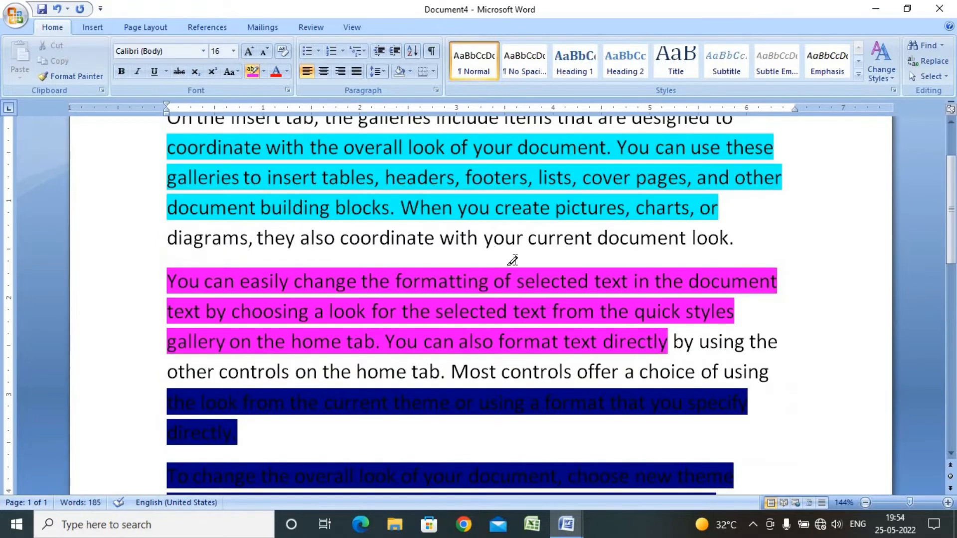
pyautogui.scroll(1, 513, 249)
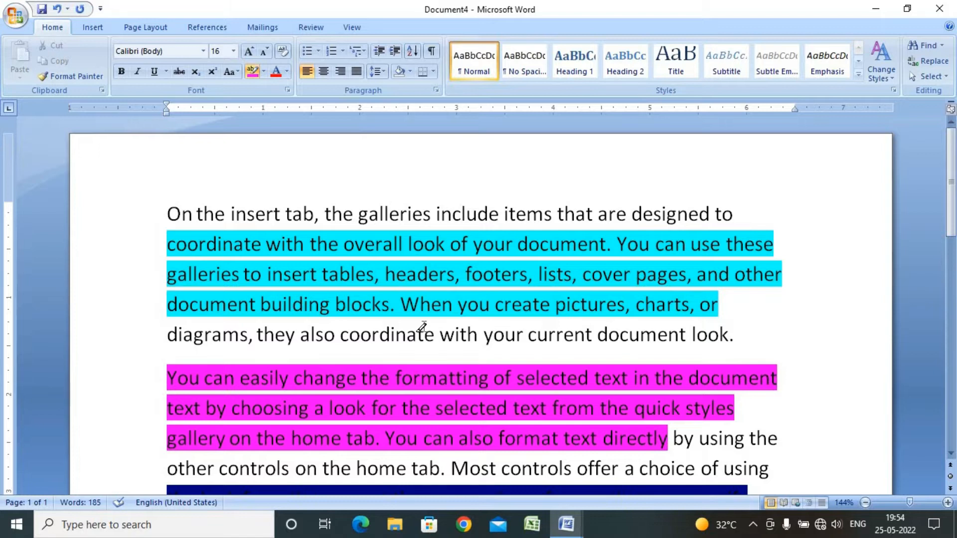
pyautogui.click(264, 71)
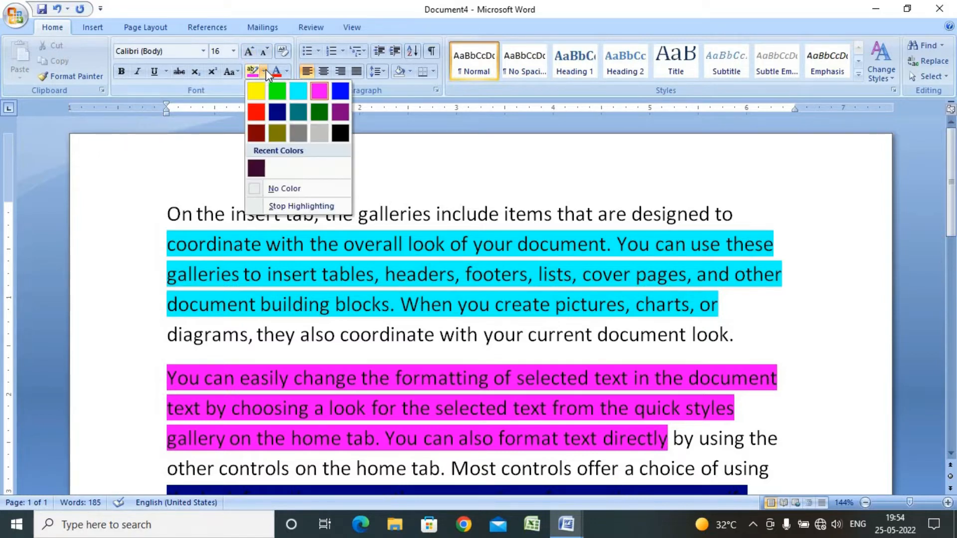
pyautogui.click(264, 71)
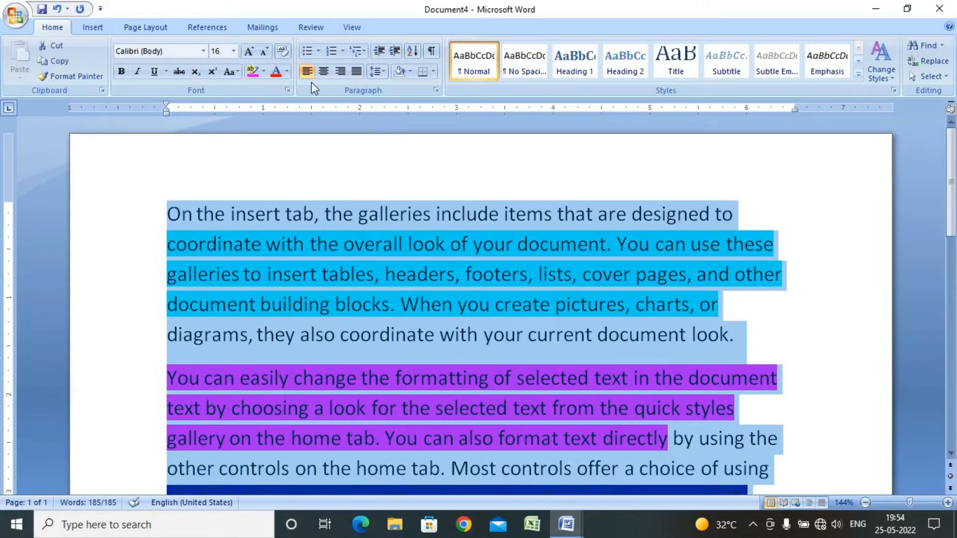
pyautogui.click(262, 71)
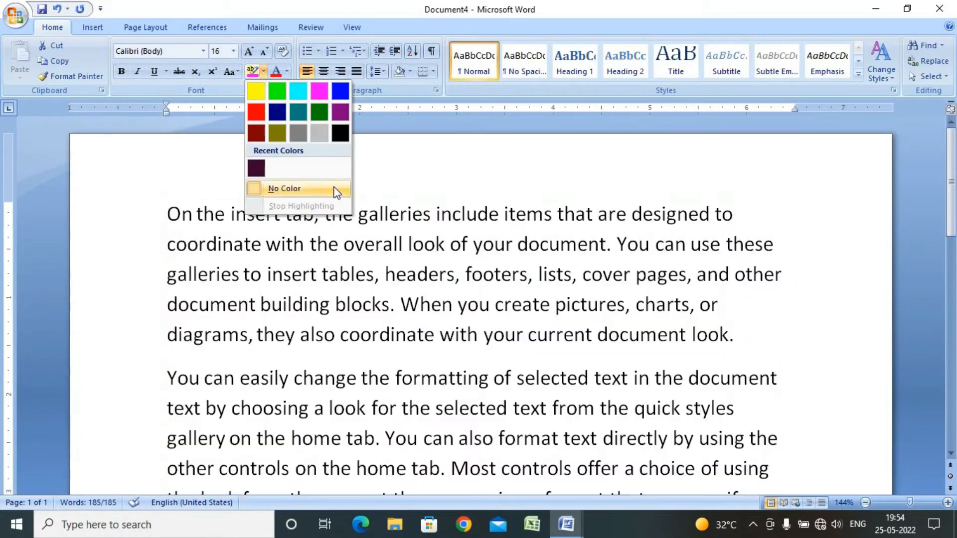
pyautogui.click(335, 189)
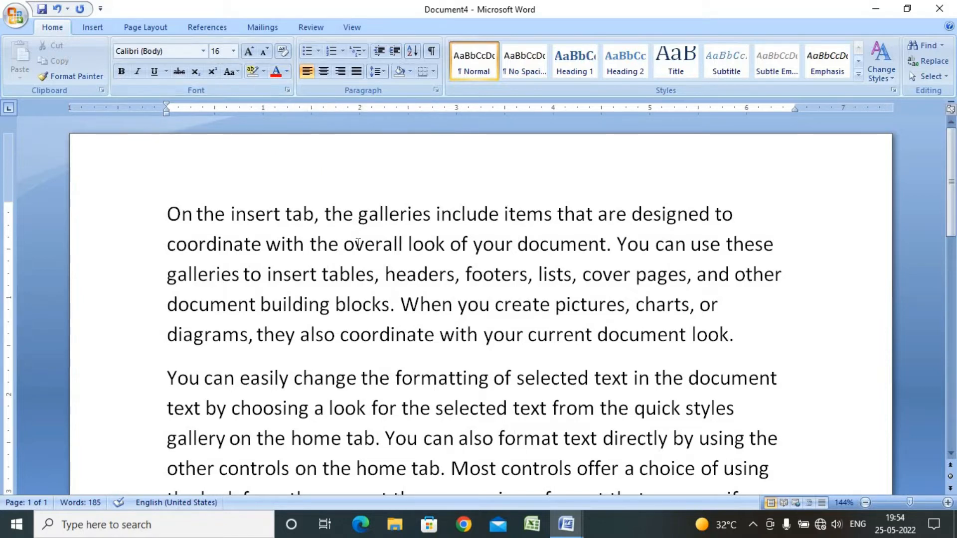
# Color the text 'coordinate with the overall look of your document' dark blue
pyautogui.moveTo(168, 244); pyautogui.dragTo(605, 244)
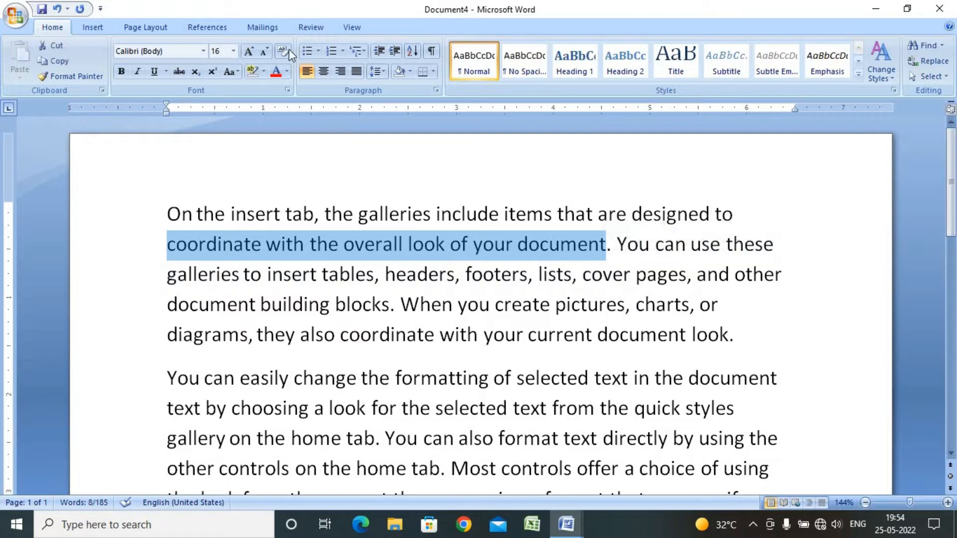
pyautogui.click(289, 73)
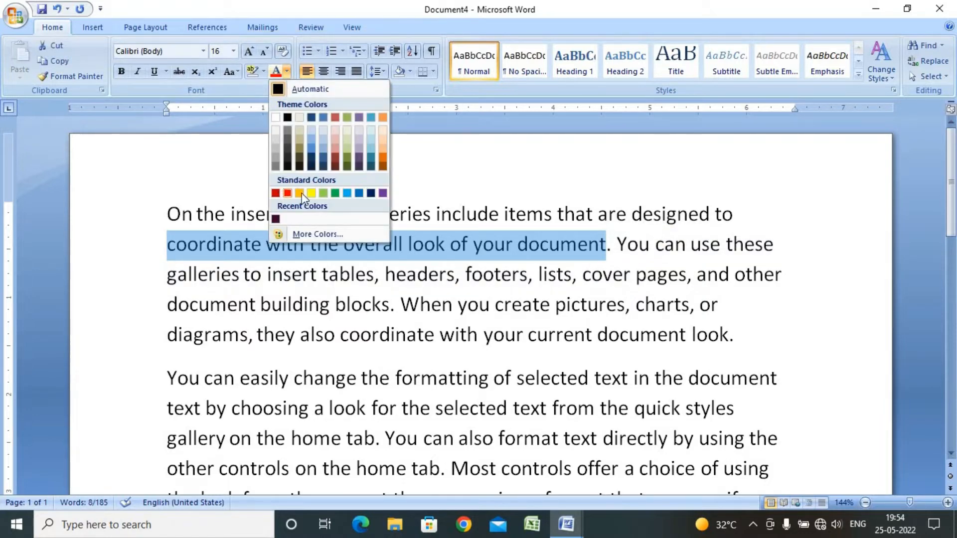
pyautogui.click(371, 194)
# Color the text 'document building blocks. When' red
pyautogui.moveTo(168, 305); pyautogui.dragTo(448, 305)
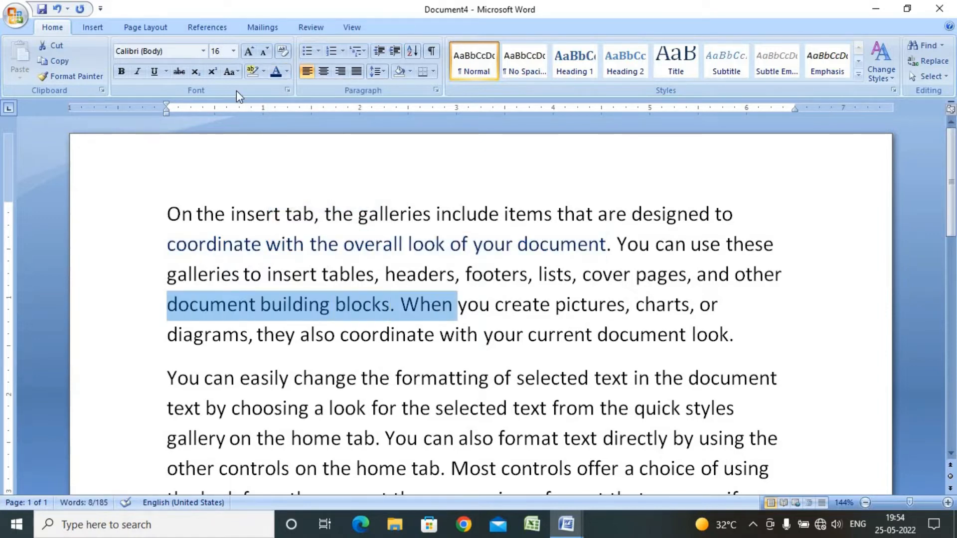
pyautogui.click(287, 72)
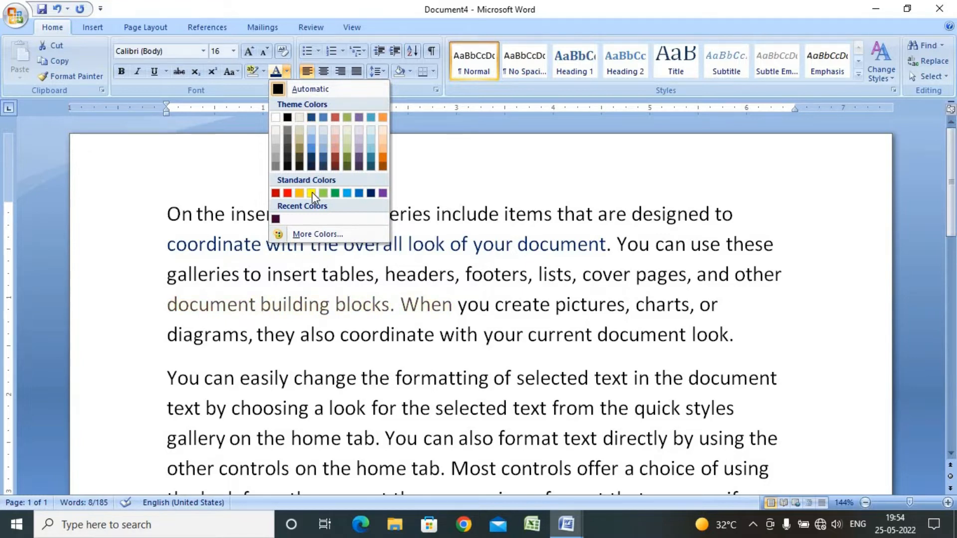
pyautogui.click(291, 193)
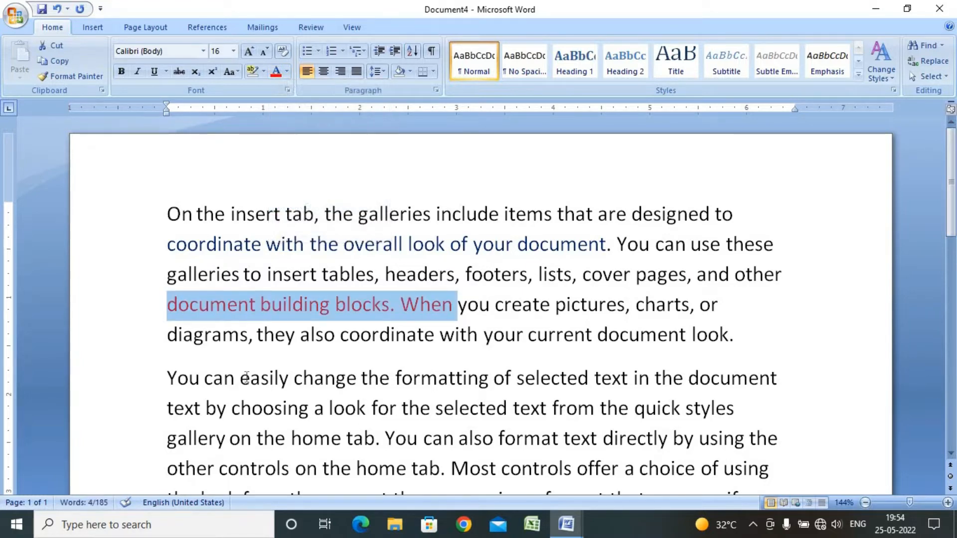
# Color the text 'easily change the formatting of selected' with a blue theme color shade
pyautogui.moveTo(246, 377); pyautogui.dragTo(552, 384)
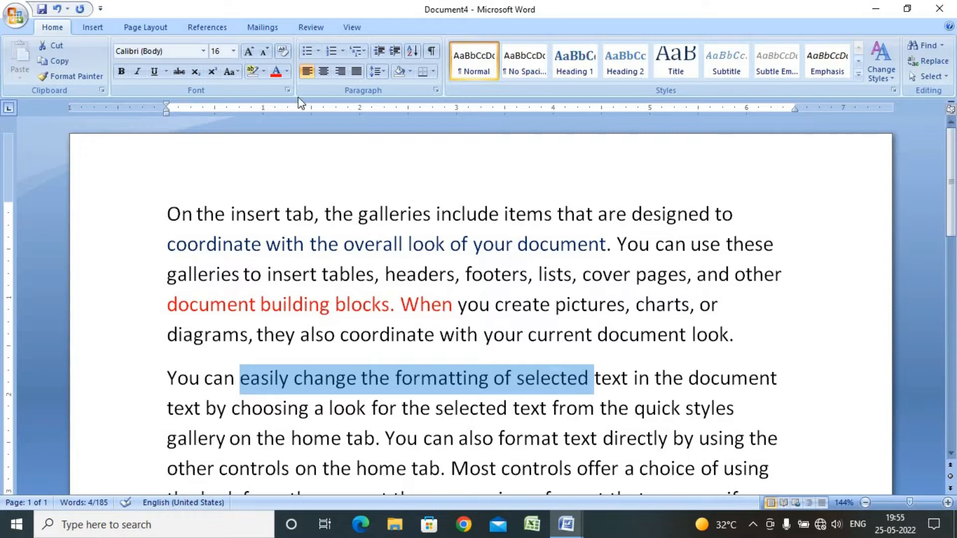
pyautogui.click(286, 71)
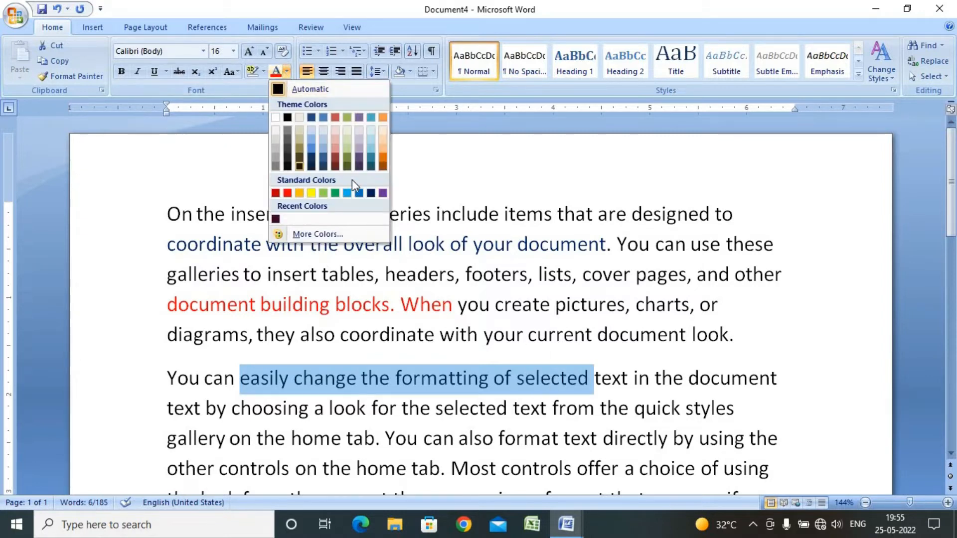
pyautogui.click(376, 160)
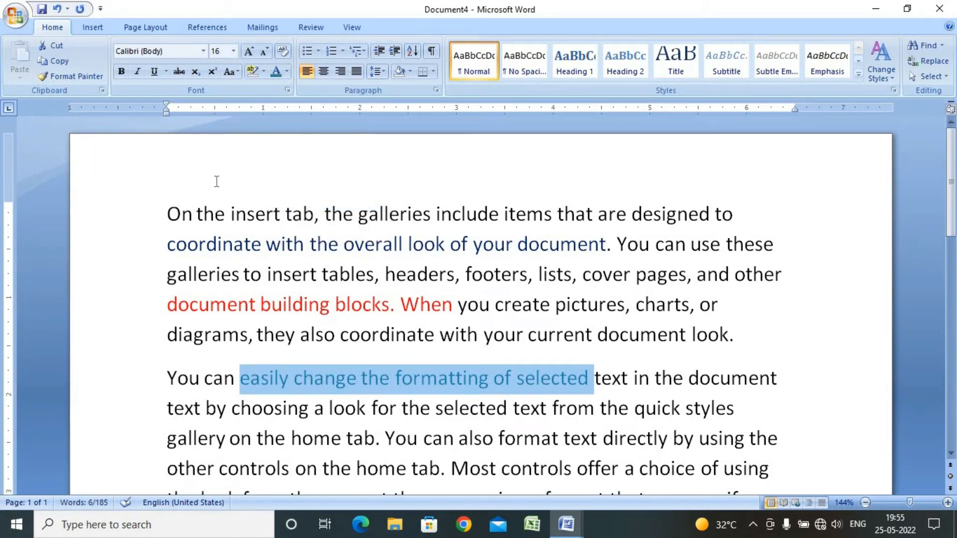
# Change the text from 'On the insert tab' through 'quick styles' to Arial Black and grow it to 18 pt
pyautogui.click(194, 212)
pyautogui.moveTo(165, 206); pyautogui.dragTo(729, 414)
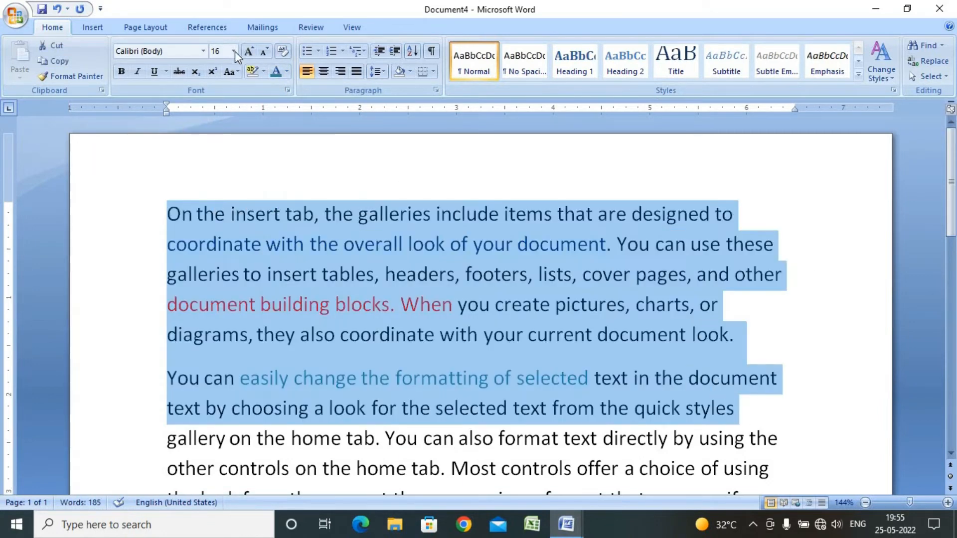
pyautogui.click(203, 50)
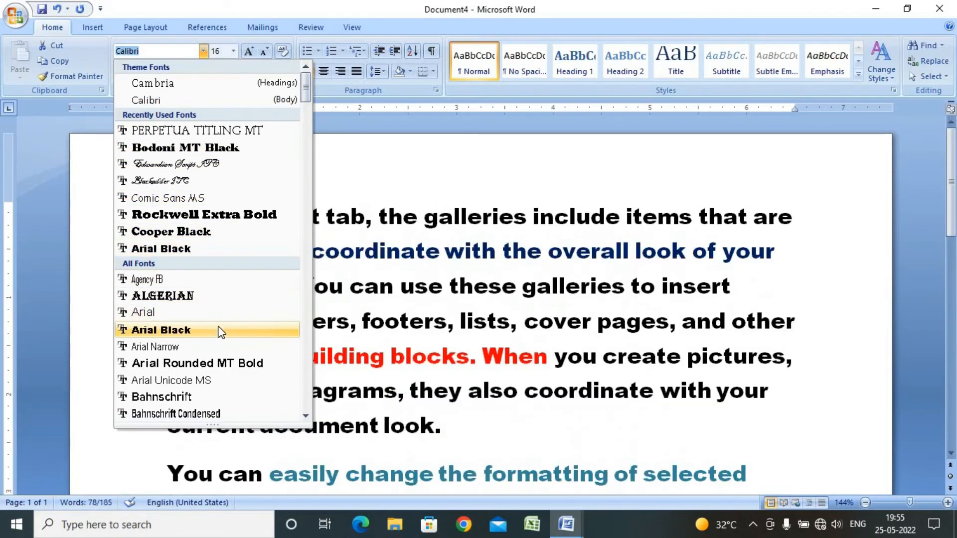
pyautogui.click(221, 330)
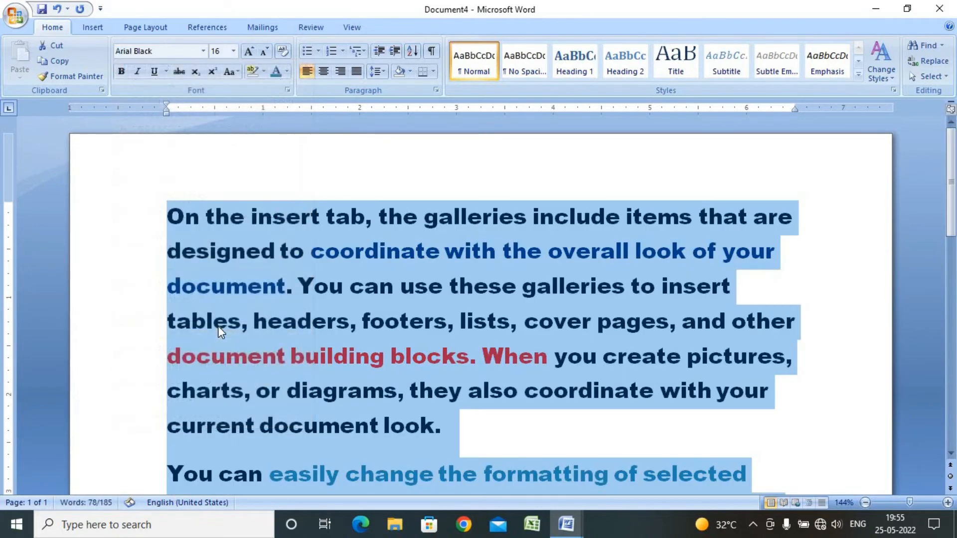
pyautogui.click(247, 53)
pyautogui.click(265, 294)
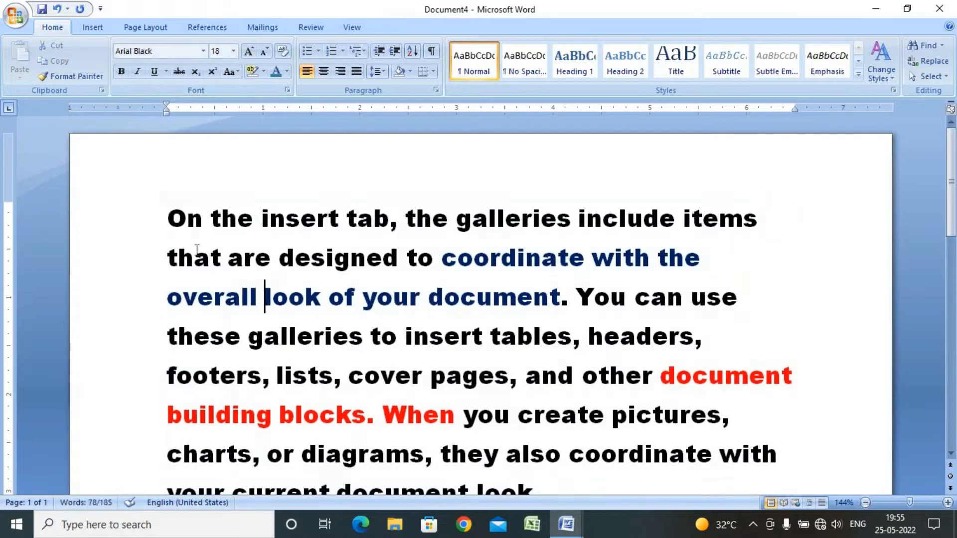
# Italicize the text from 'that are designed' through 'cover pages, and'
pyautogui.moveTo(167, 258); pyautogui.dragTo(582, 379)
pyautogui.click(135, 73)
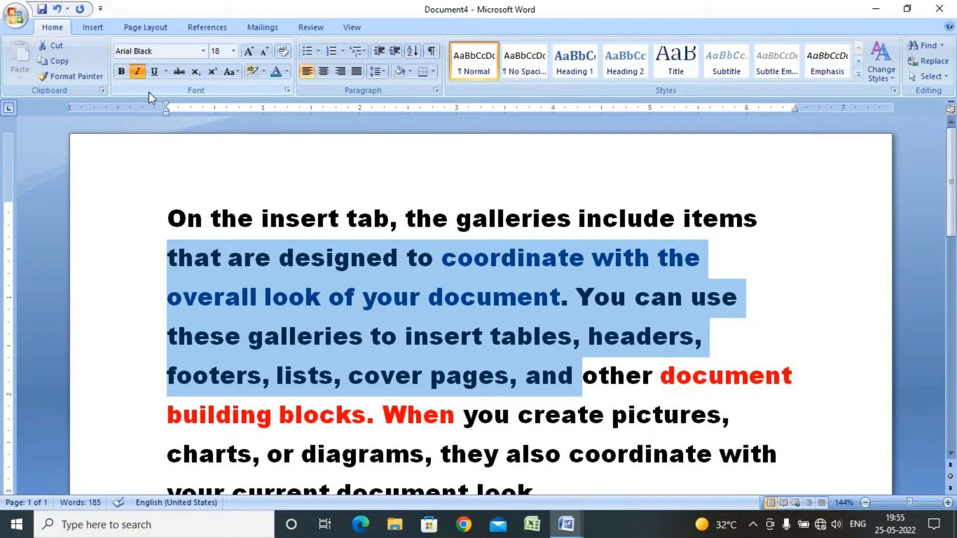
pyautogui.click(468, 297)
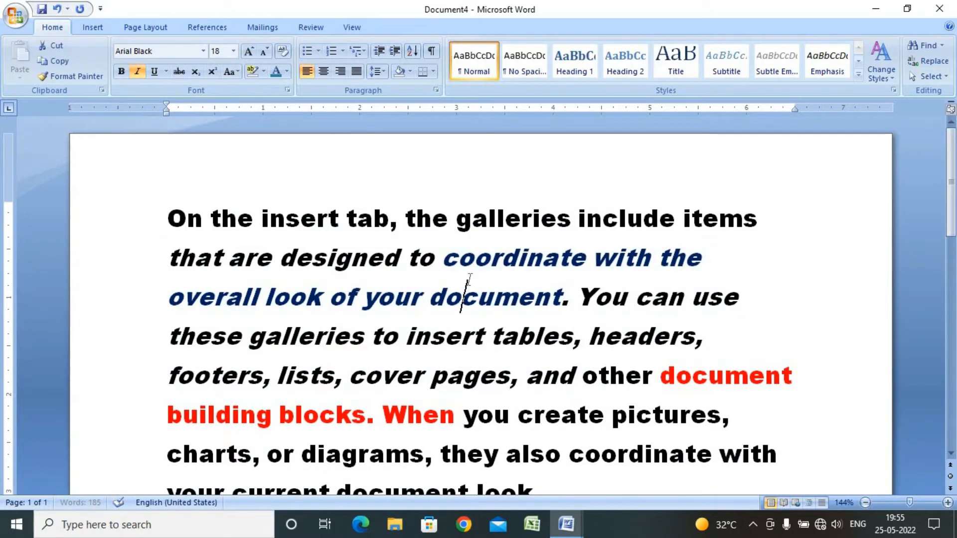
# Give the word 'document' a custom bright green font color picked from More Colors
pyautogui.click(287, 74)
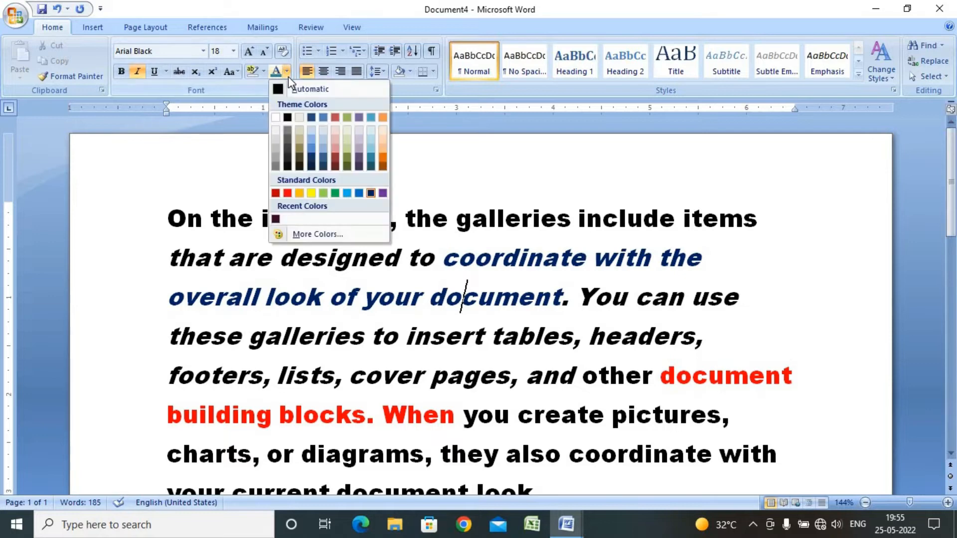
pyautogui.click(360, 240)
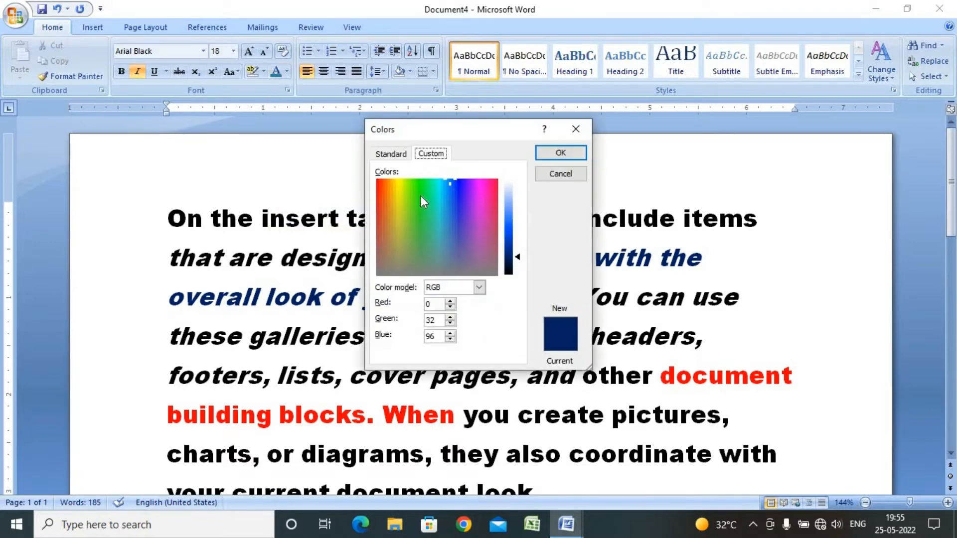
pyautogui.moveTo(421, 196); pyautogui.dragTo(489, 199)
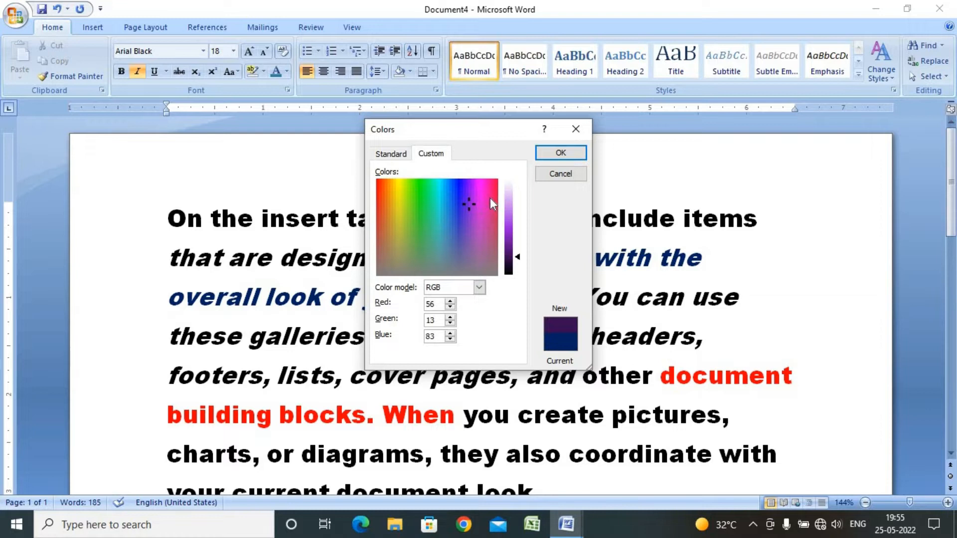
pyautogui.click(412, 204)
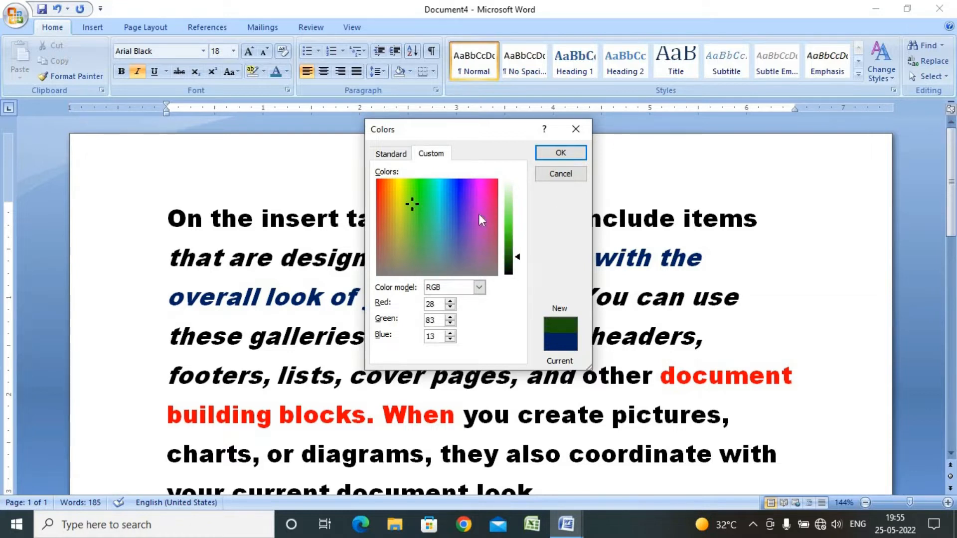
pyautogui.click(486, 198)
pyautogui.moveTo(419, 212); pyautogui.dragTo(421, 190)
pyautogui.click(462, 204)
pyautogui.click(513, 220)
pyautogui.moveTo(516, 222); pyautogui.dragTo(519, 212)
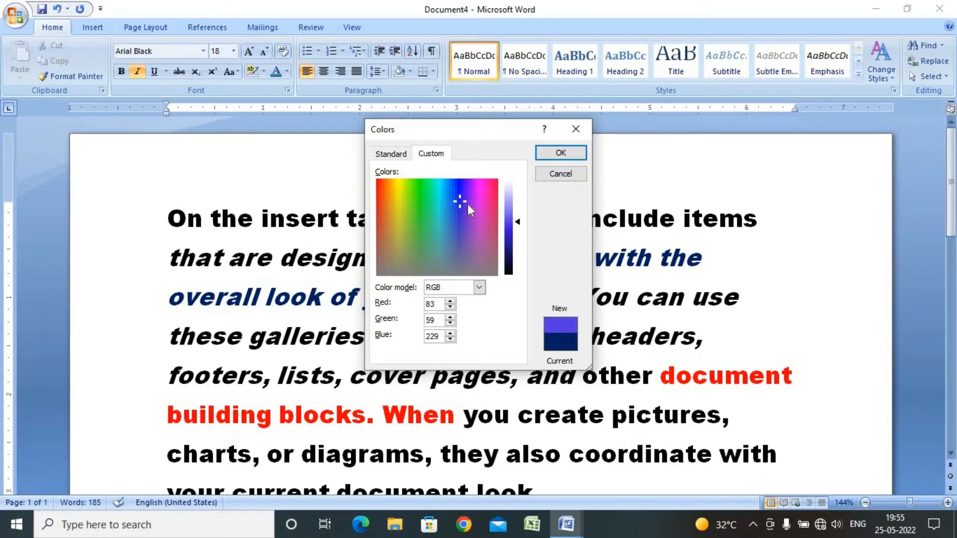
pyautogui.click(419, 192)
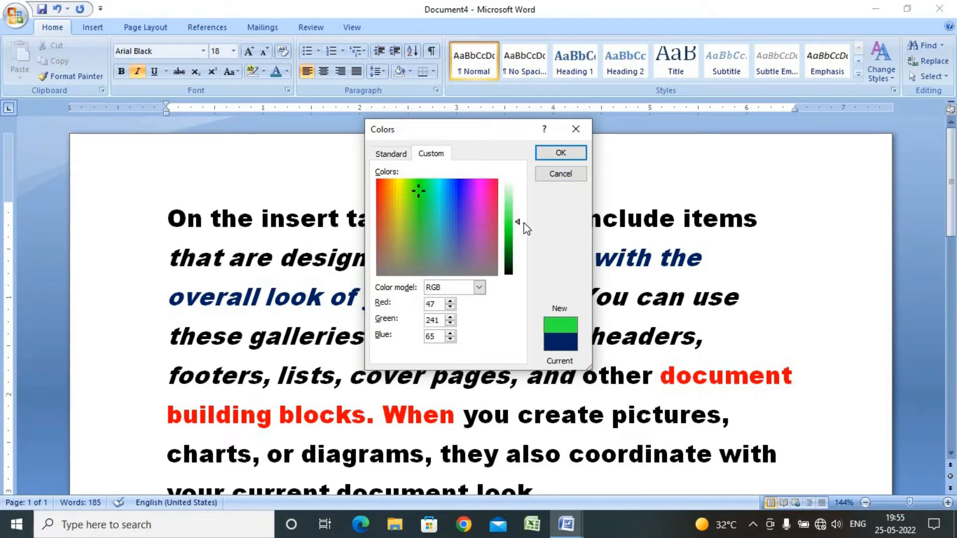
pyautogui.click(558, 153)
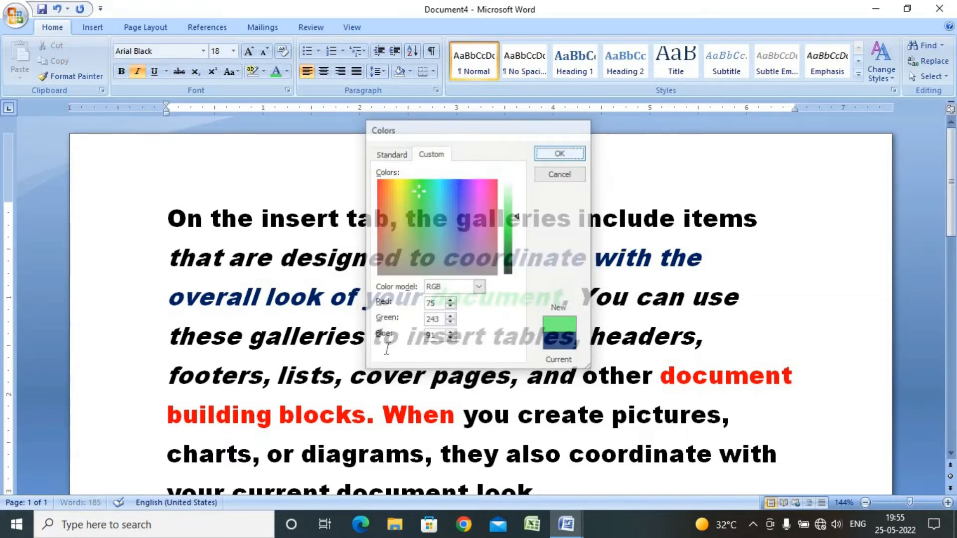
pyautogui.click(464, 302)
pyautogui.moveTo(432, 303); pyautogui.dragTo(518, 301)
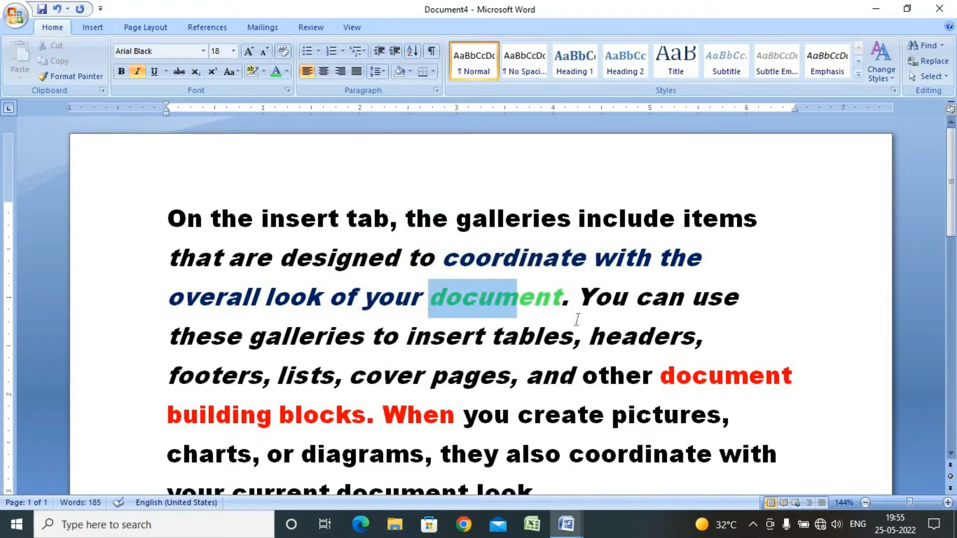
pyautogui.click(554, 301)
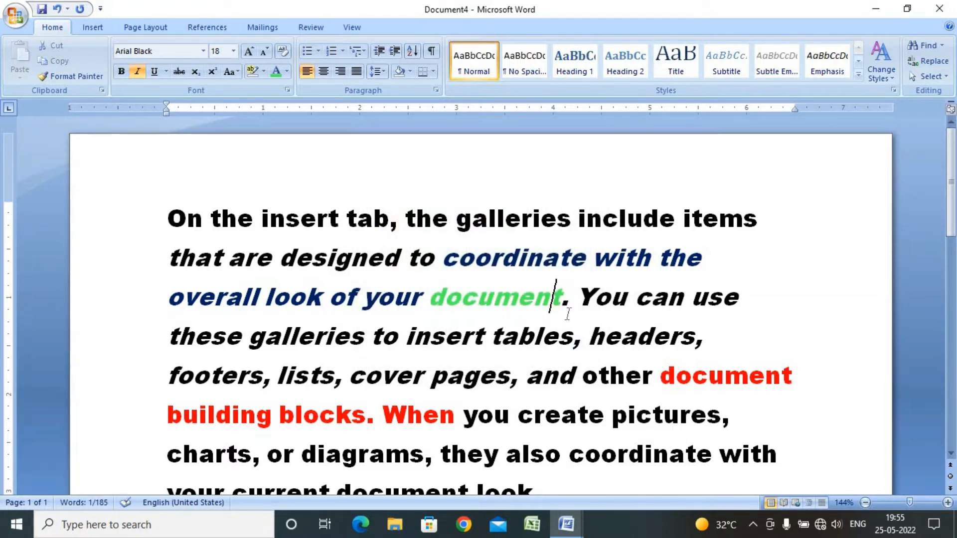
pyautogui.click(286, 73)
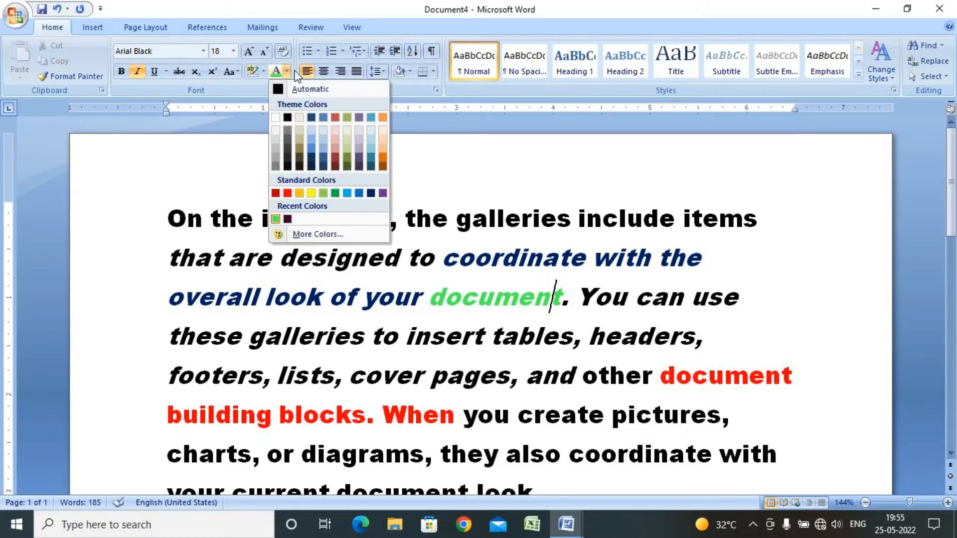
pyautogui.click(424, 300)
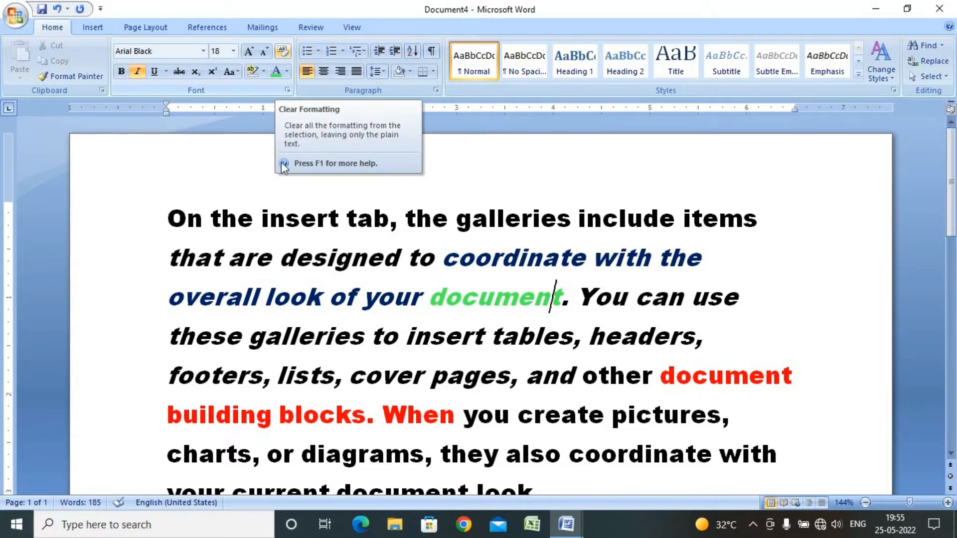
pyautogui.scroll(-2, 386, 254)
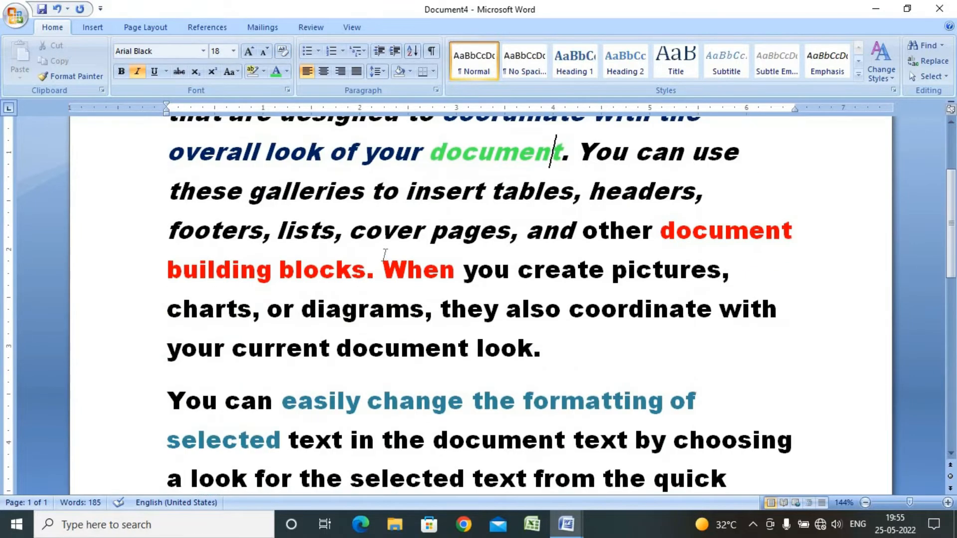
pyautogui.scroll(2, 386, 255)
# Enlarge the text from 'On the insert tab' through 'that are designed' by two font size steps
pyautogui.moveTo(447, 337); pyautogui.dragTo(293, 337)
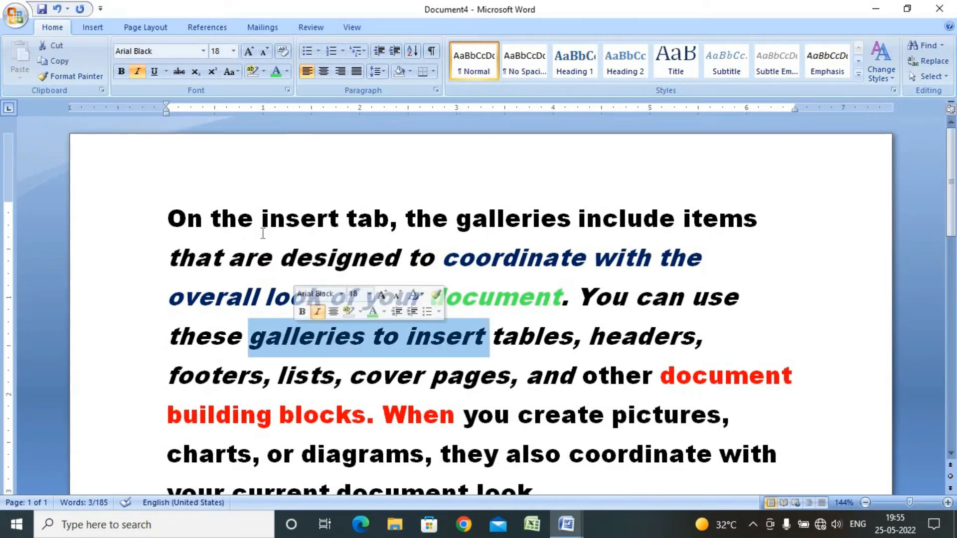
pyautogui.moveTo(172, 220); pyautogui.dragTo(372, 264)
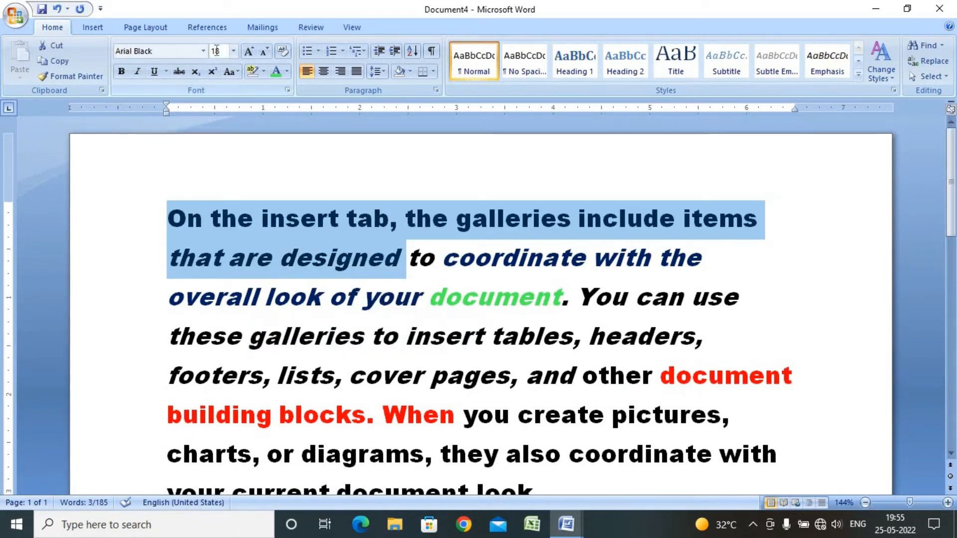
pyautogui.click(249, 51)
pyautogui.click(248, 51)
pyautogui.click(248, 51)
# Underline the text 'document. You can'
pyautogui.moveTo(429, 364); pyautogui.dragTo(167, 364)
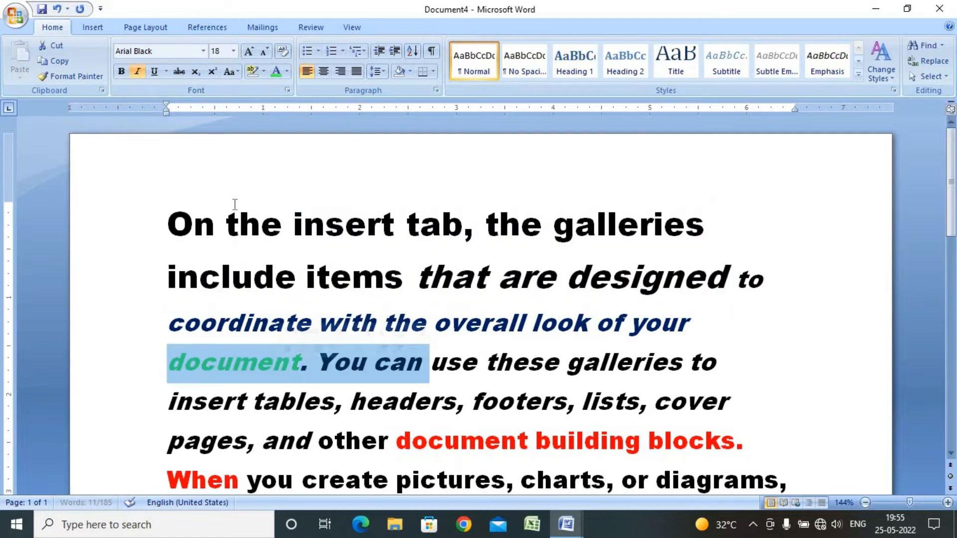
pyautogui.click(154, 71)
# Apply bold to the text from 'and other document building blocks' through 'you create pictures'
pyautogui.moveTo(473, 481); pyautogui.dragTo(263, 441)
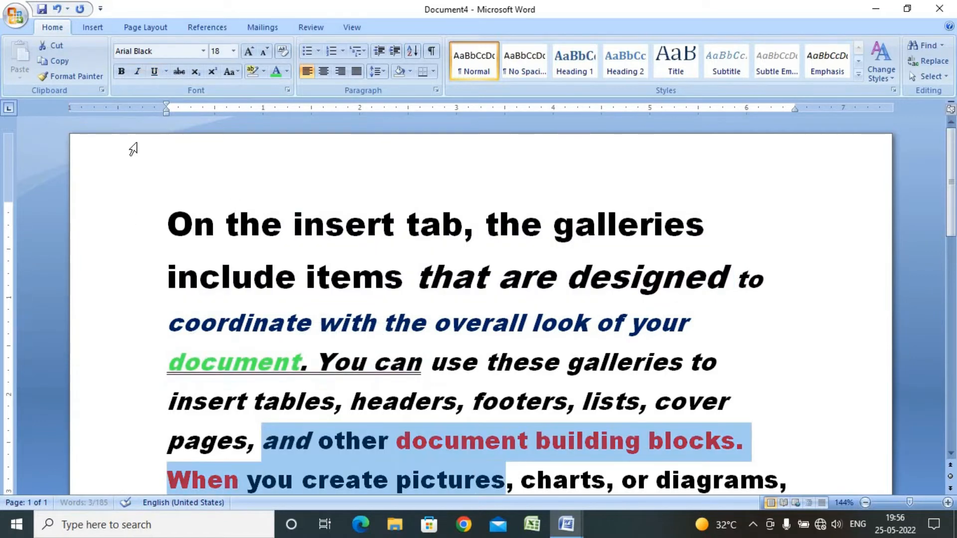
pyautogui.click(121, 71)
pyautogui.scroll(-3, 527, 398)
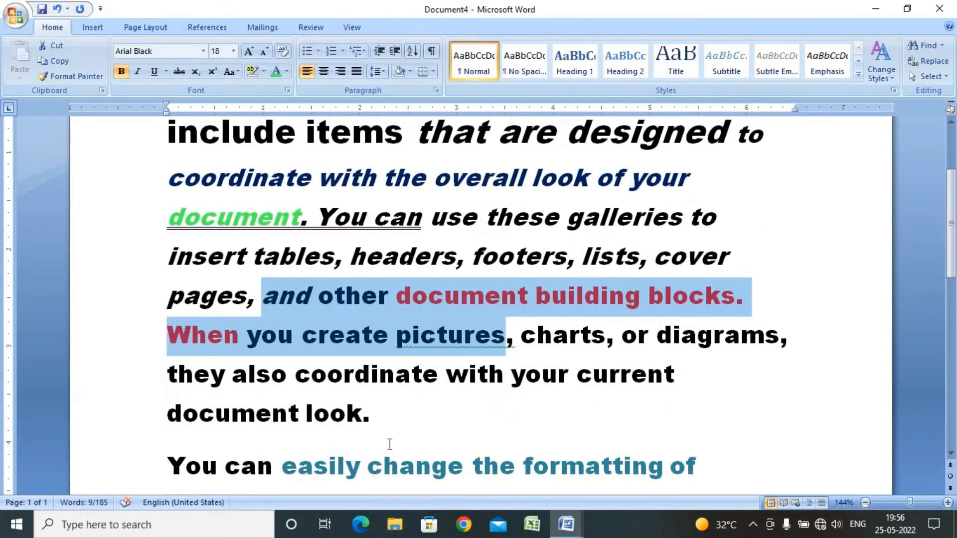
# Change the font of 'they also coordinate with your current document look.' to Edwardian Script ITC
pyautogui.moveTo(390, 444); pyautogui.dragTo(125, 375)
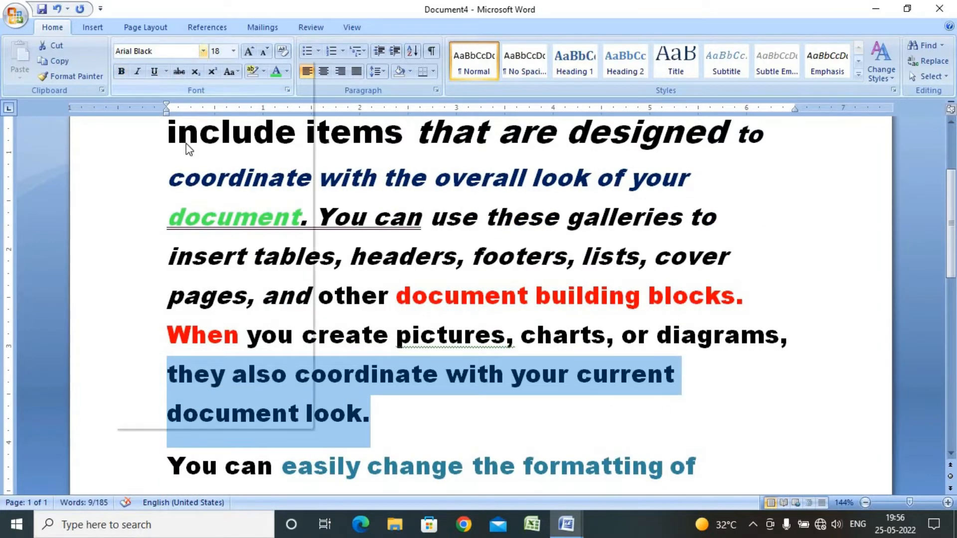
pyautogui.click(203, 166)
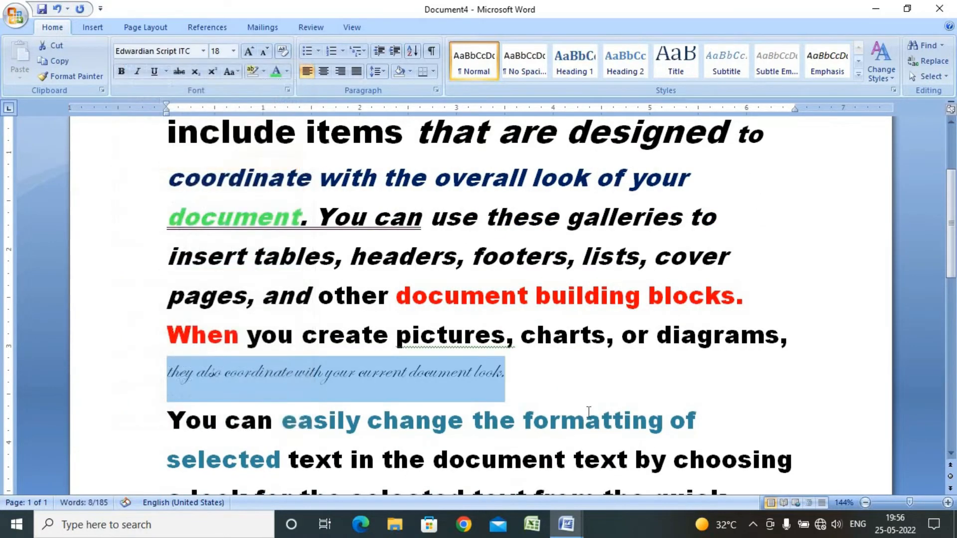
# Apply strikethrough to the word 'pictures'
pyautogui.click(587, 416)
pyautogui.moveTo(596, 374); pyautogui.dragTo(397, 333)
pyautogui.click(492, 342)
pyautogui.click(179, 71)
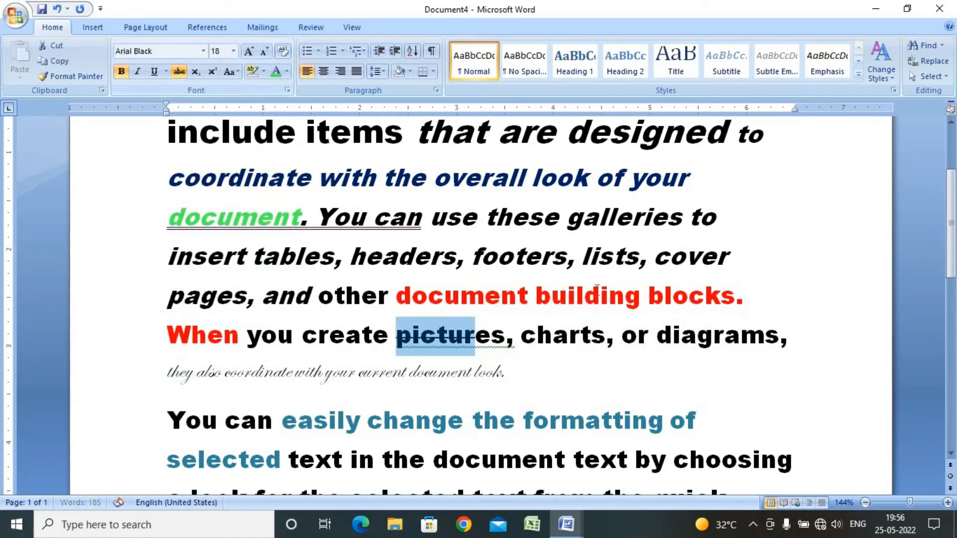
# Apply subscript to the text ', lists' after 'footers'
pyautogui.moveTo(613, 256); pyautogui.dragTo(567, 256)
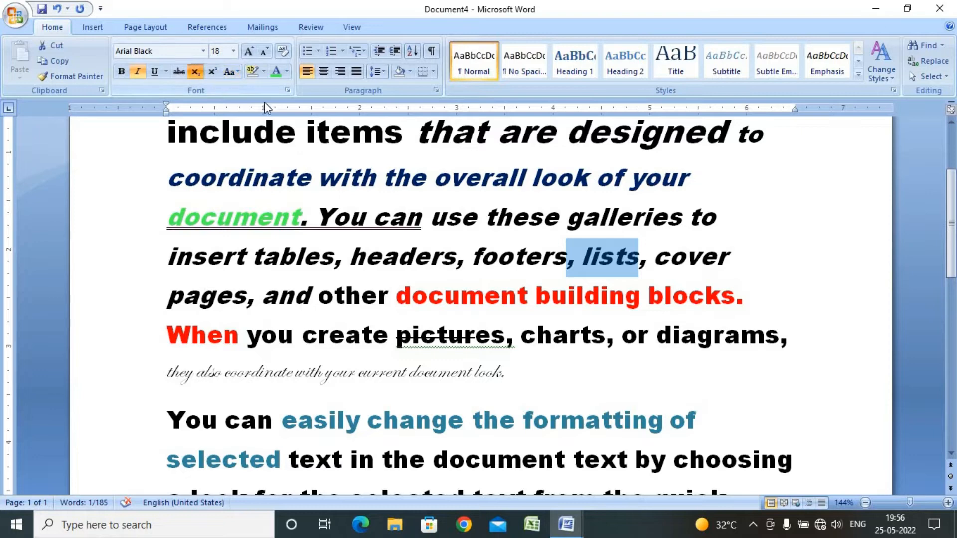
pyautogui.scroll(2, 584, 243)
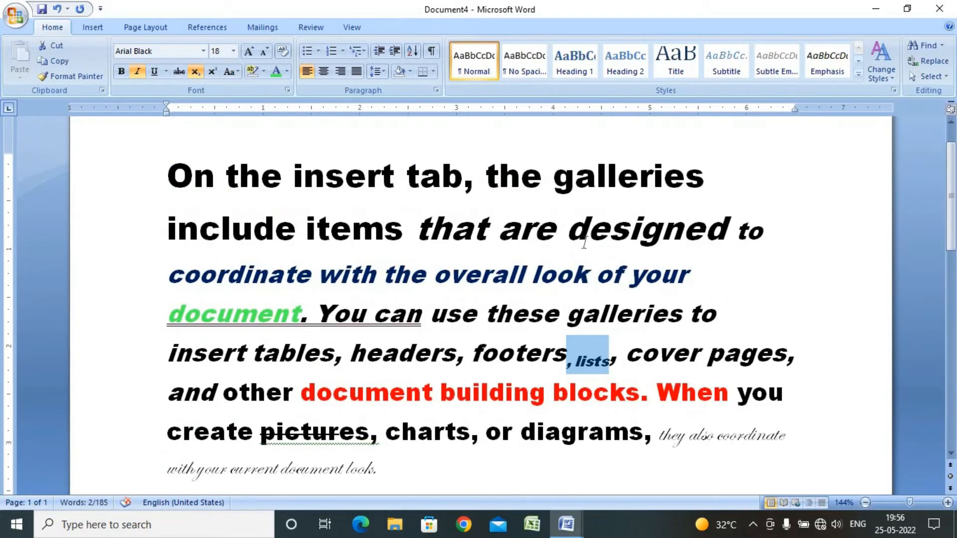
pyautogui.click(591, 327)
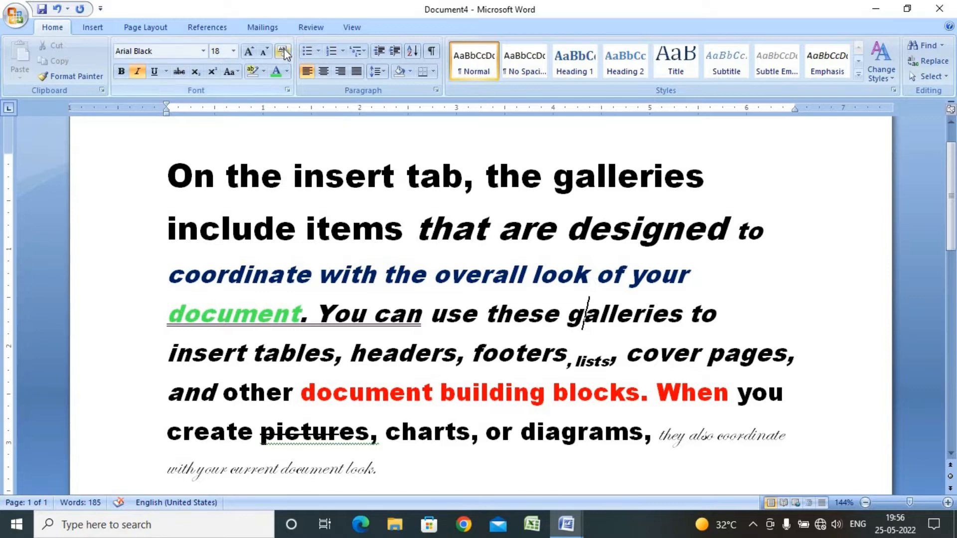
pyautogui.scroll(-4, 502, 298)
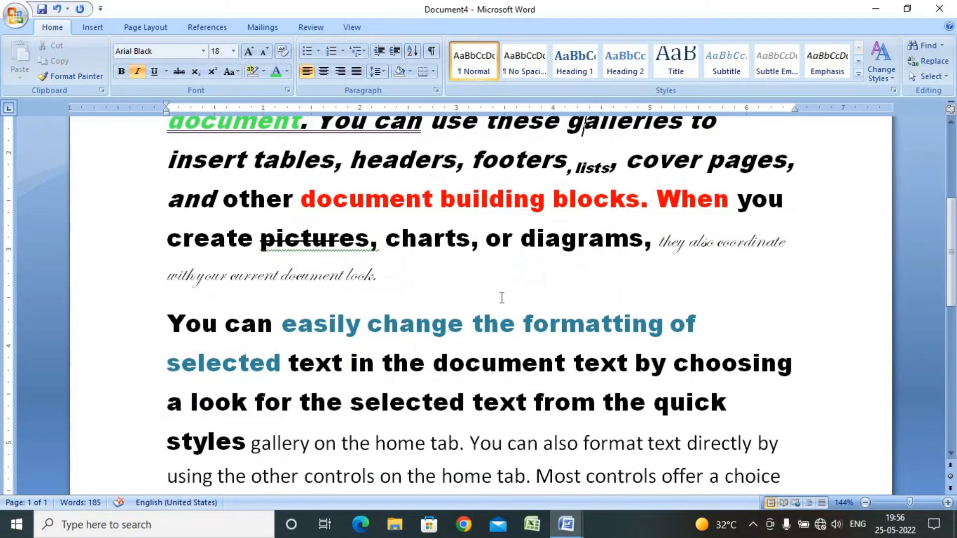
pyautogui.scroll(5, 502, 297)
pyautogui.click(441, 308)
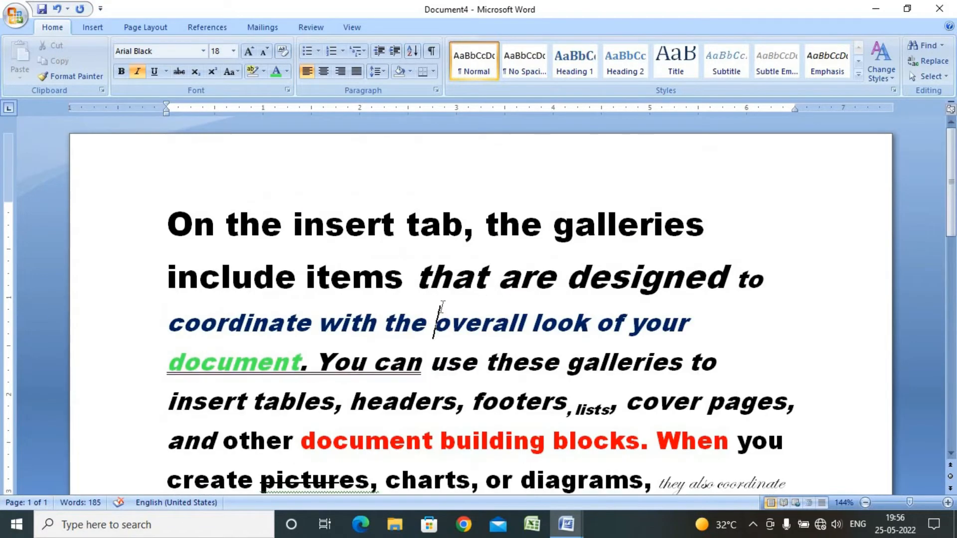
# Clear all formatting from the entire document and undo it, doing this twice
pyautogui.hotkey('ctrl', 'a')
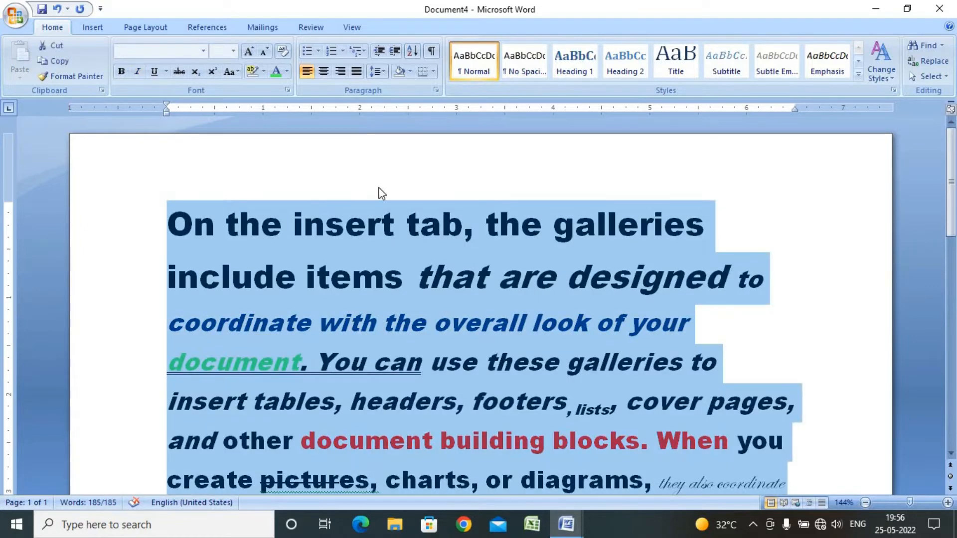
pyautogui.click(283, 51)
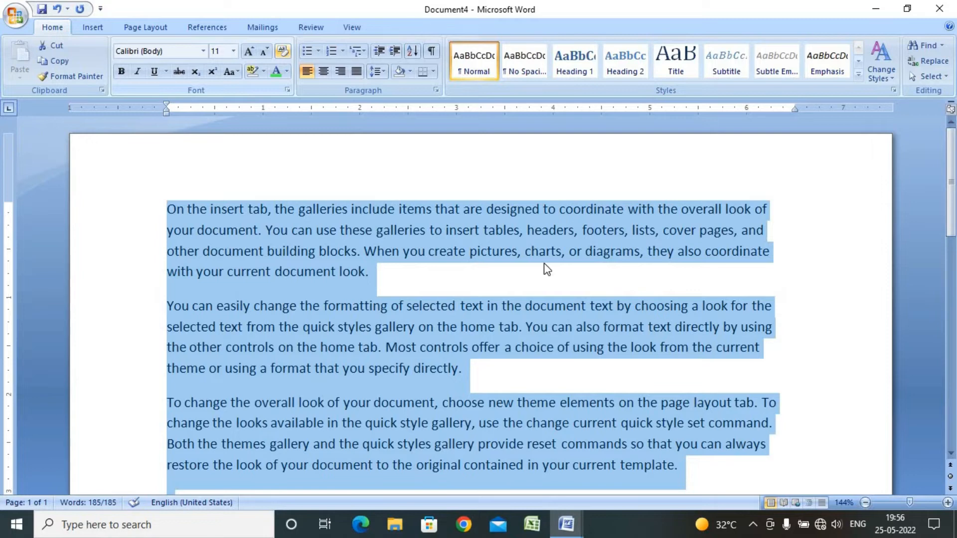
pyautogui.click(671, 306)
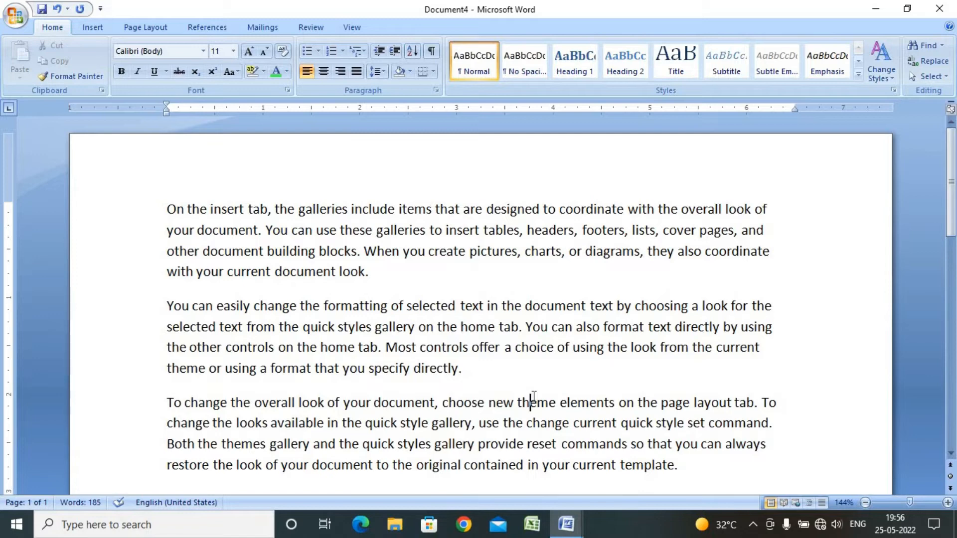
pyautogui.hotkey('ctrl', 'z')
pyautogui.click(496, 361)
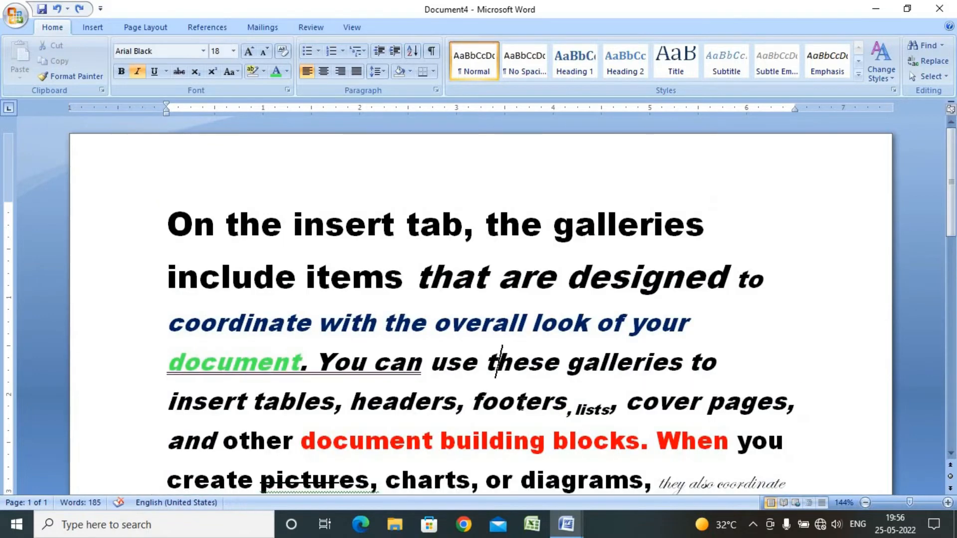
pyautogui.hotkey('ctrl', 'a')
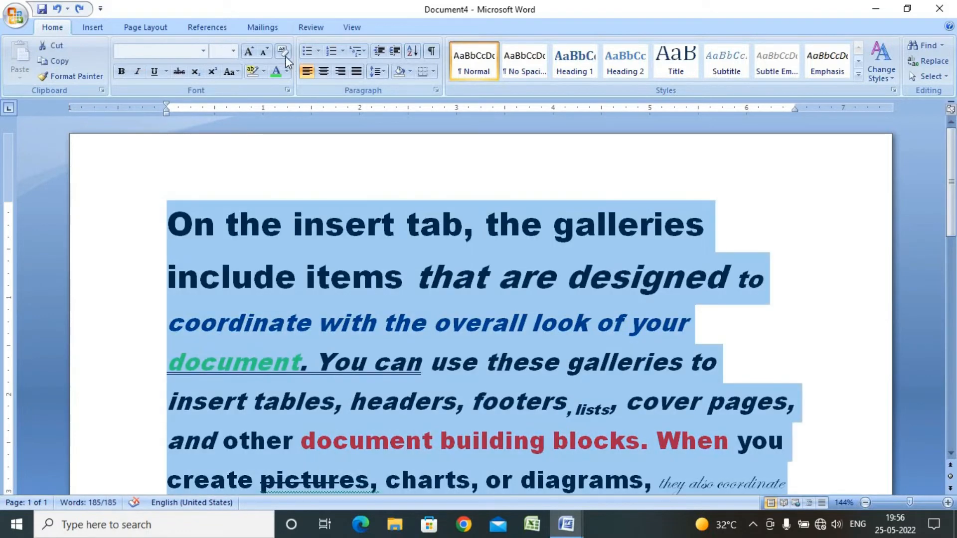
pyautogui.click(283, 52)
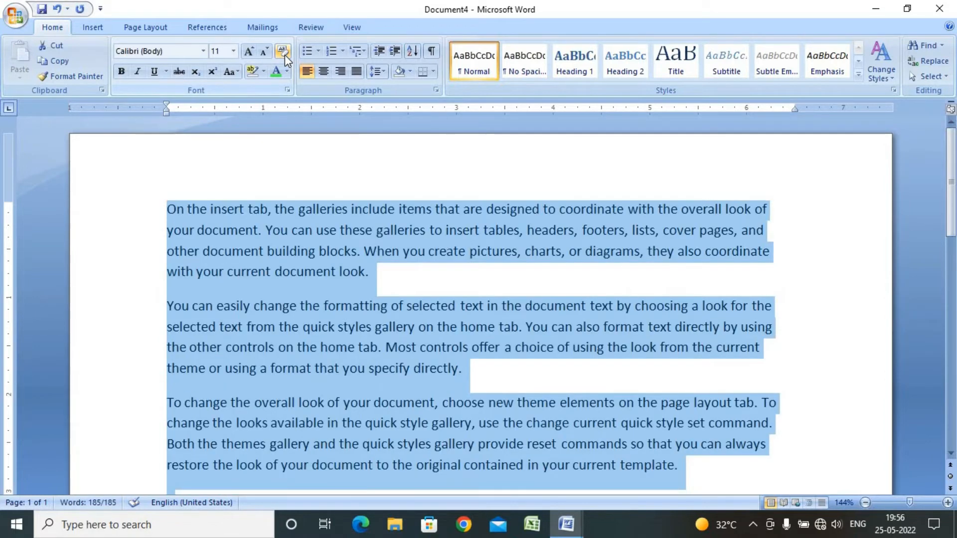
pyautogui.click(382, 305)
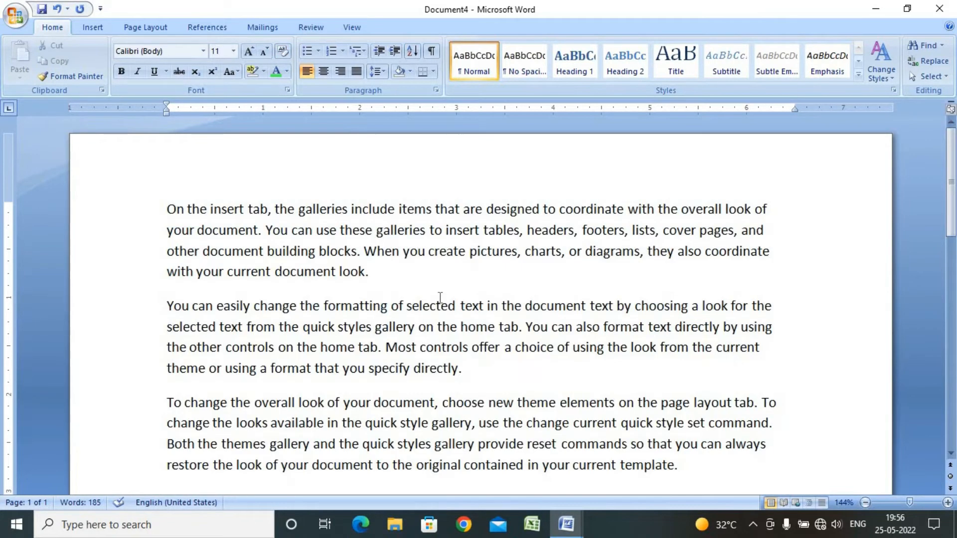
pyautogui.hotkey('ctrl', 'z')
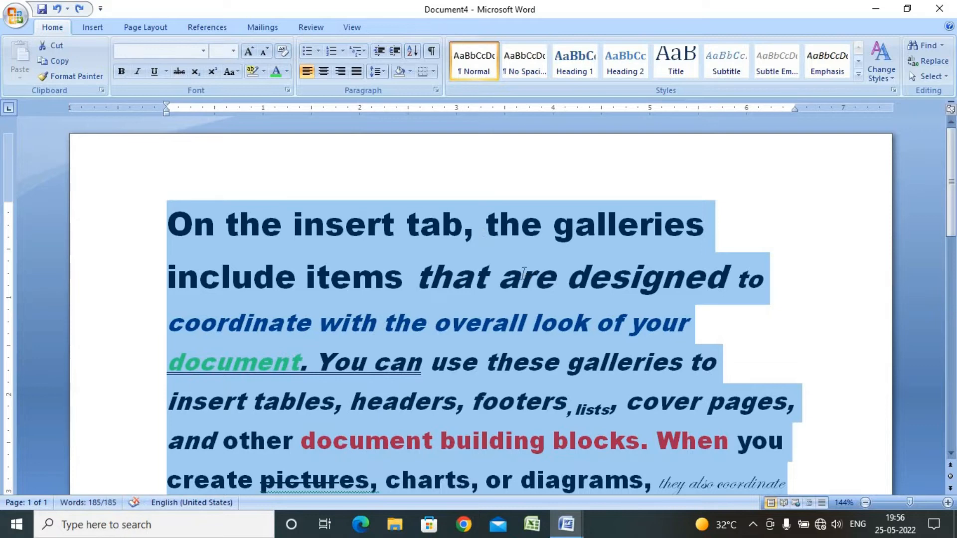
# Highlight the text 'items that are' in red
pyautogui.moveTo(523, 274); pyautogui.dragTo(369, 267)
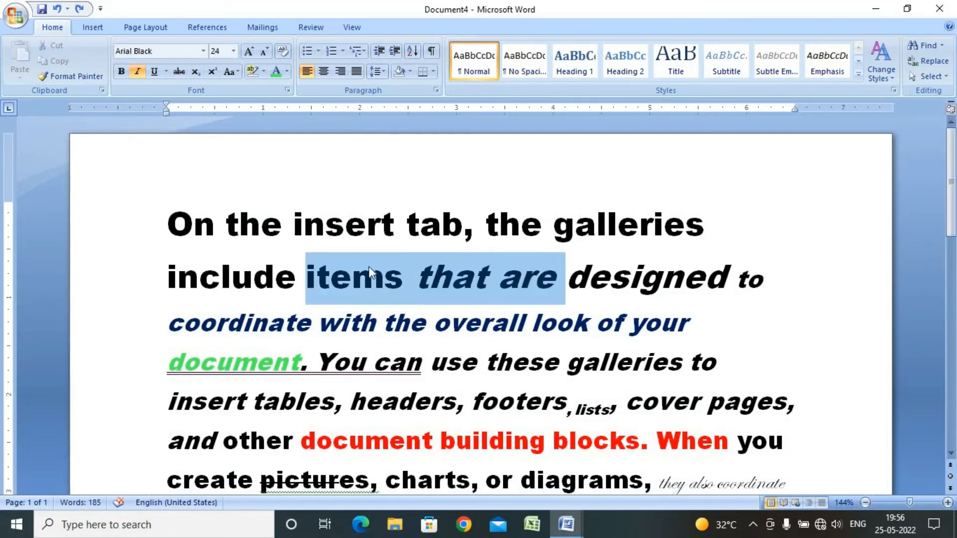
pyautogui.click(263, 71)
pyautogui.click(253, 111)
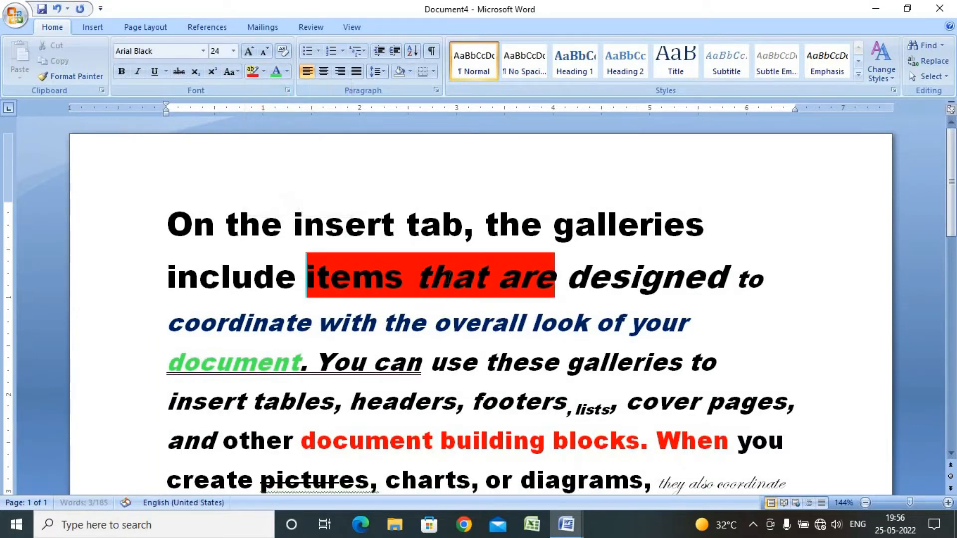
pyautogui.click(451, 277)
# Select the entire document and clear all its formatting
pyautogui.hotkey('ctrl', 'a')
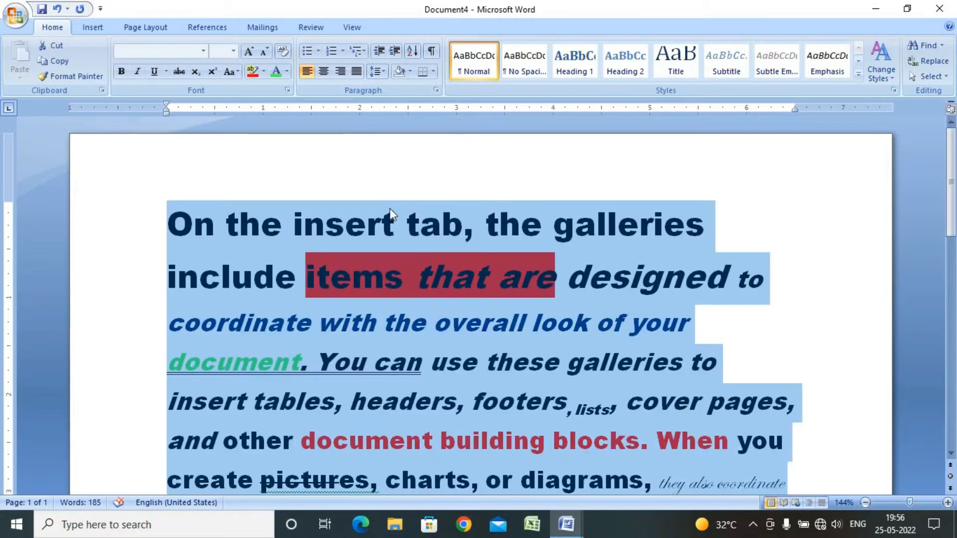
pyautogui.click(283, 51)
pyautogui.click(595, 292)
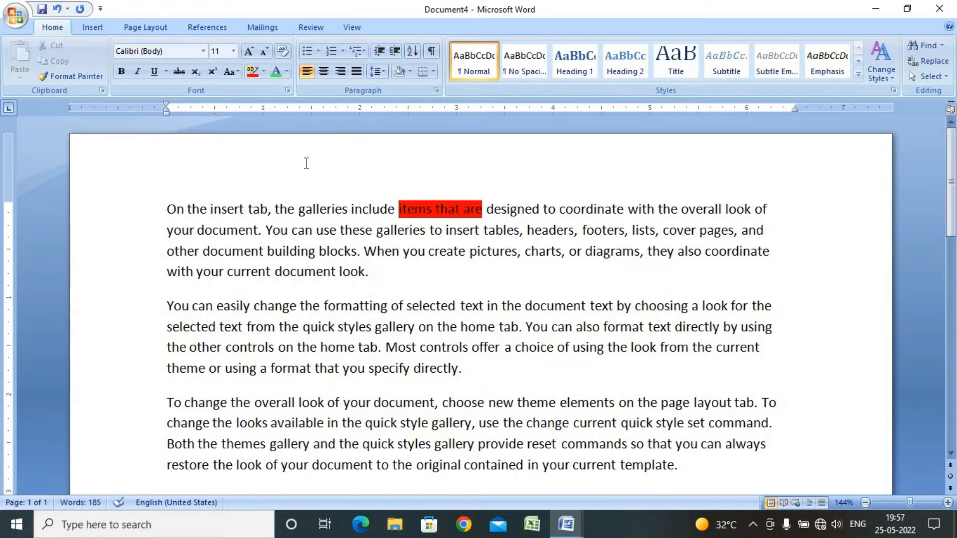
# Open the Font dialog box to examine its options, then cancel it
pyautogui.scroll(-3, 392, 293)
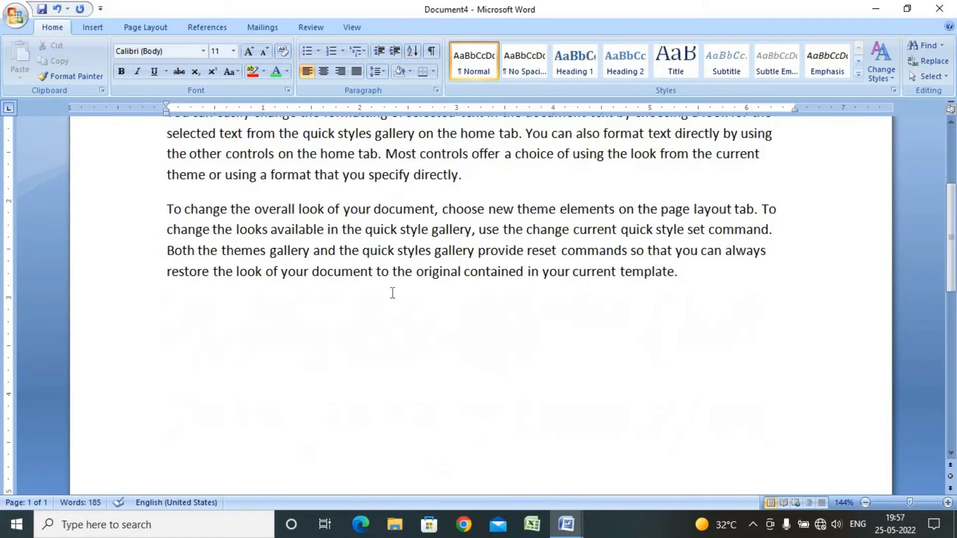
pyautogui.scroll(3, 391, 292)
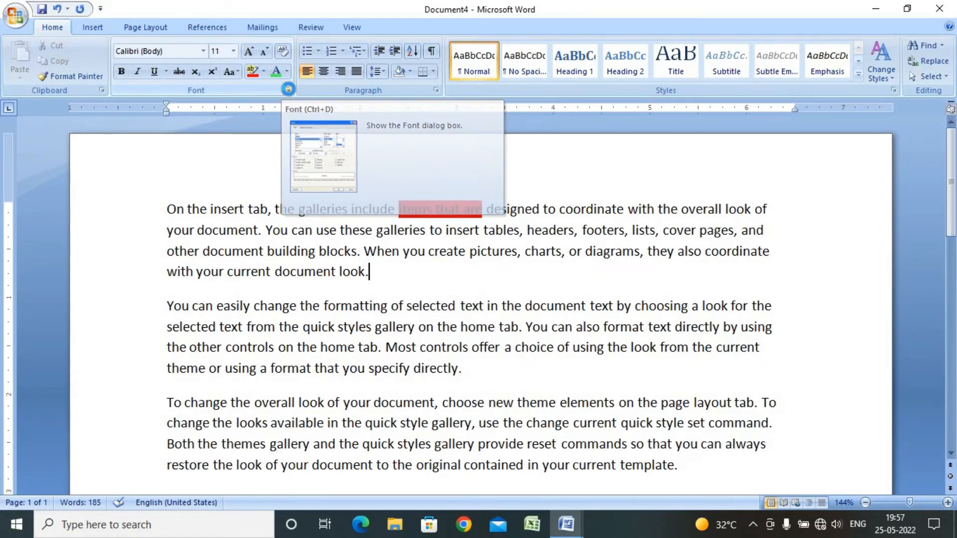
pyautogui.click(288, 90)
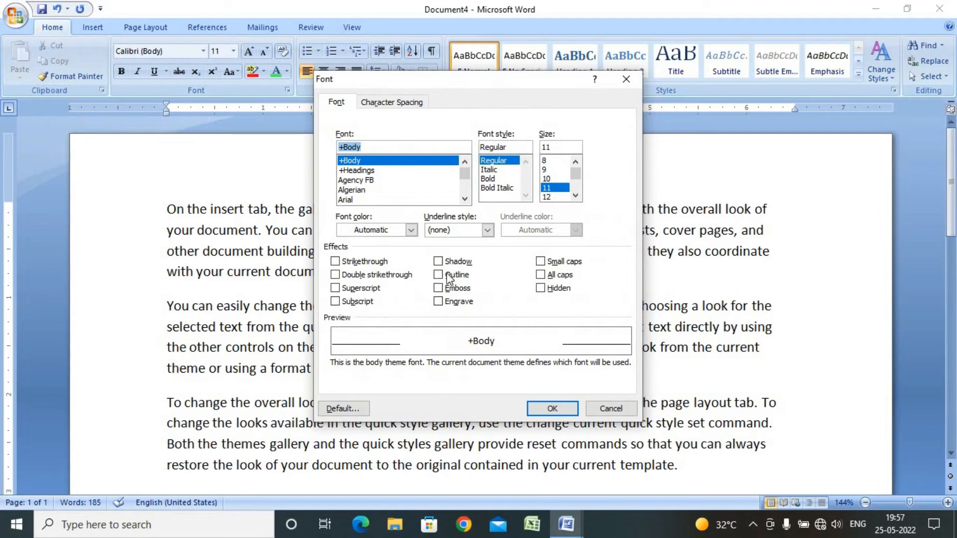
pyautogui.moveTo(452, 87); pyautogui.dragTo(691, 61)
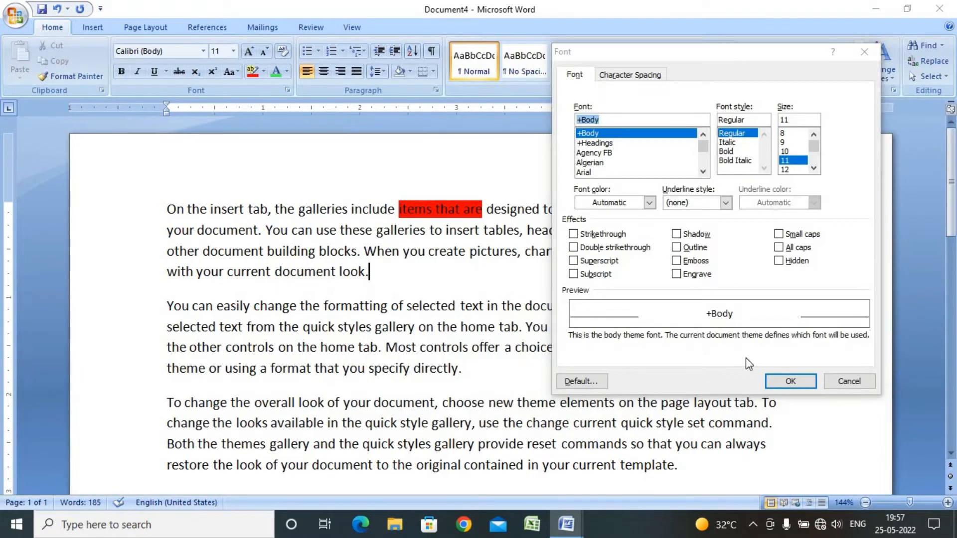
pyautogui.click(849, 381)
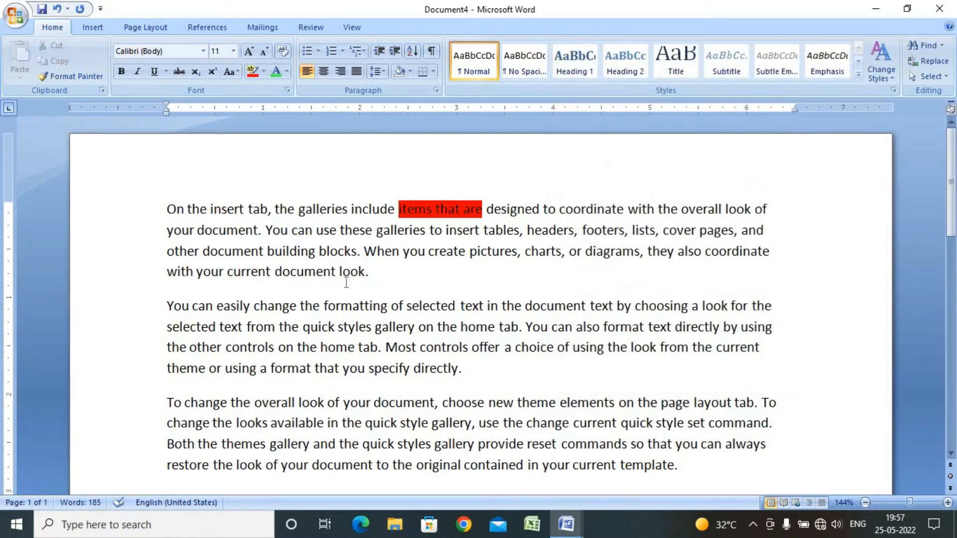
# Grow the font size of the whole document to 18
pyautogui.hotkey('ctrl', 'a')
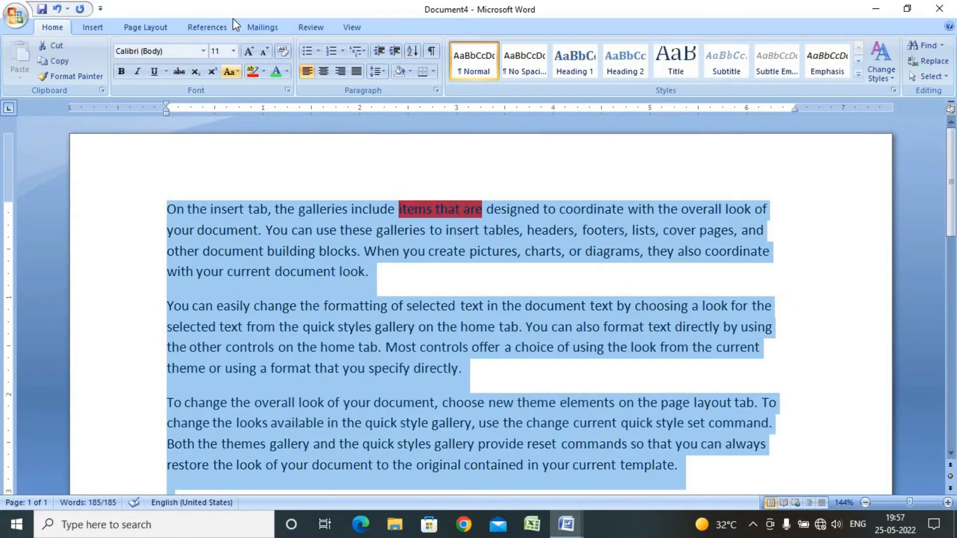
pyautogui.click(249, 51)
pyautogui.click(249, 50)
pyautogui.click(250, 51)
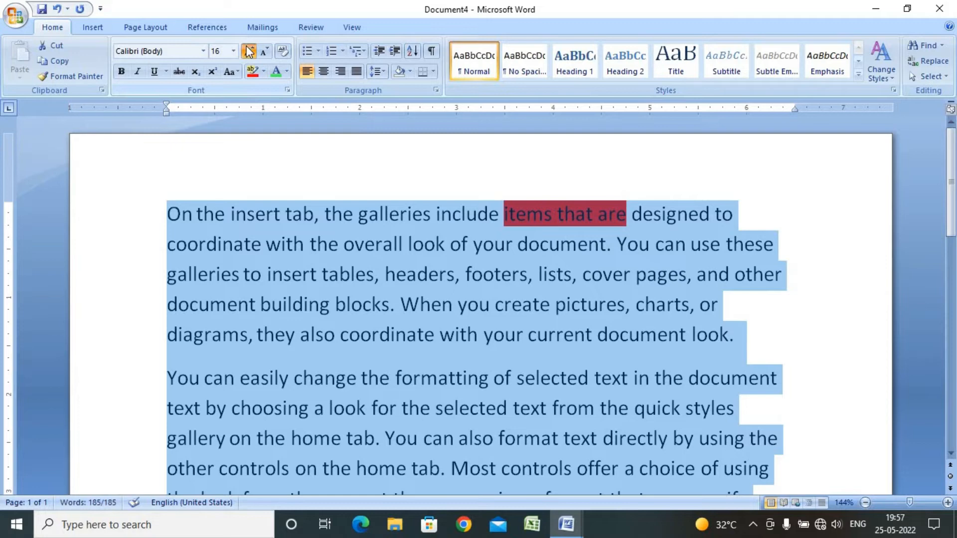
pyautogui.click(250, 51)
pyautogui.click(339, 264)
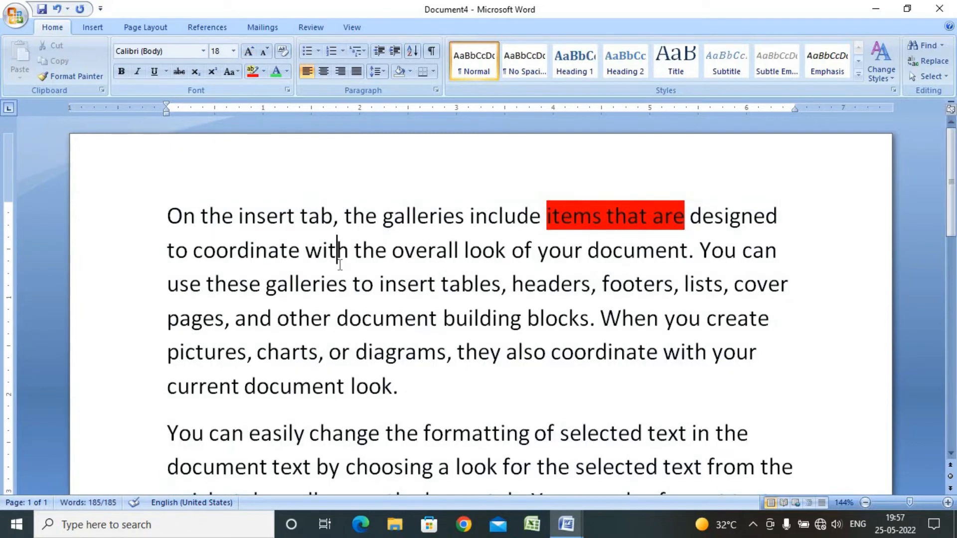
# Select the text from 'use these galleries' through 'current document look.' and open the Font dialog box
pyautogui.click(288, 88)
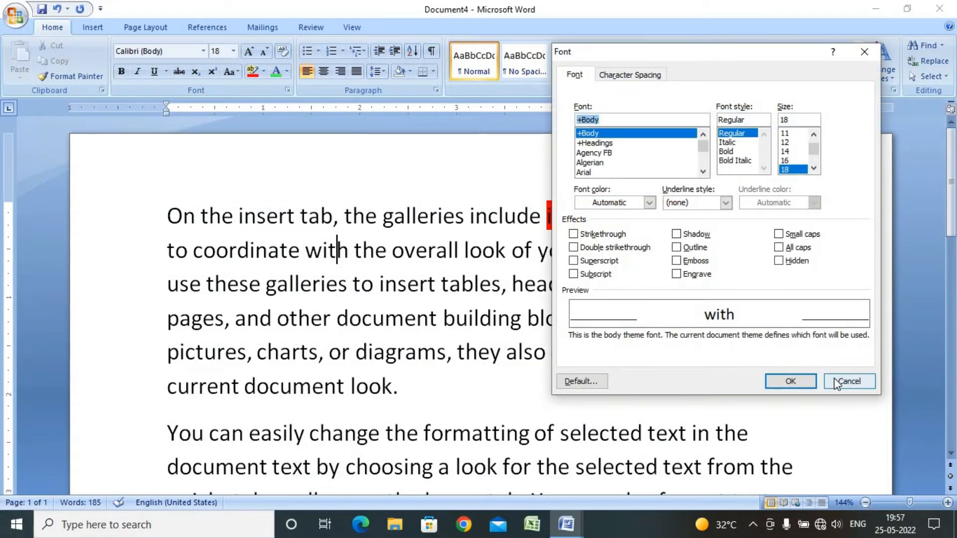
pyautogui.press('Escape')
pyautogui.moveTo(421, 366); pyautogui.dragTo(197, 272)
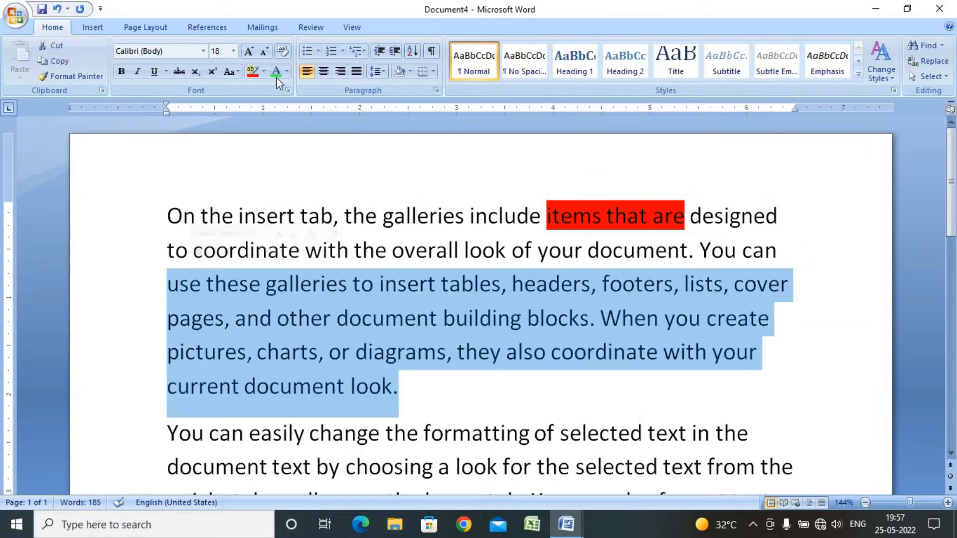
pyautogui.click(290, 89)
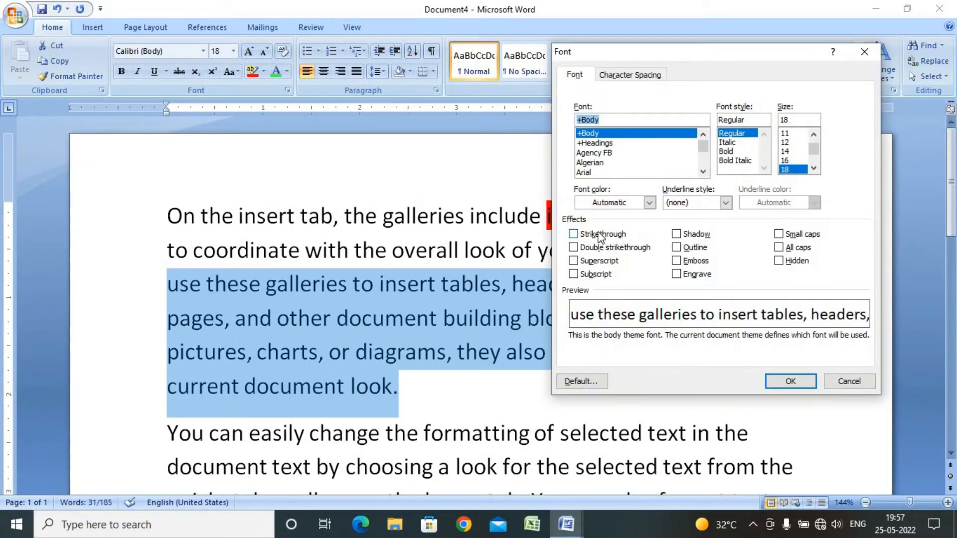
# Preview the Strikethrough, Double strikethrough and Shadow effects in the Font dialog, clearing each again
pyautogui.click(573, 234)
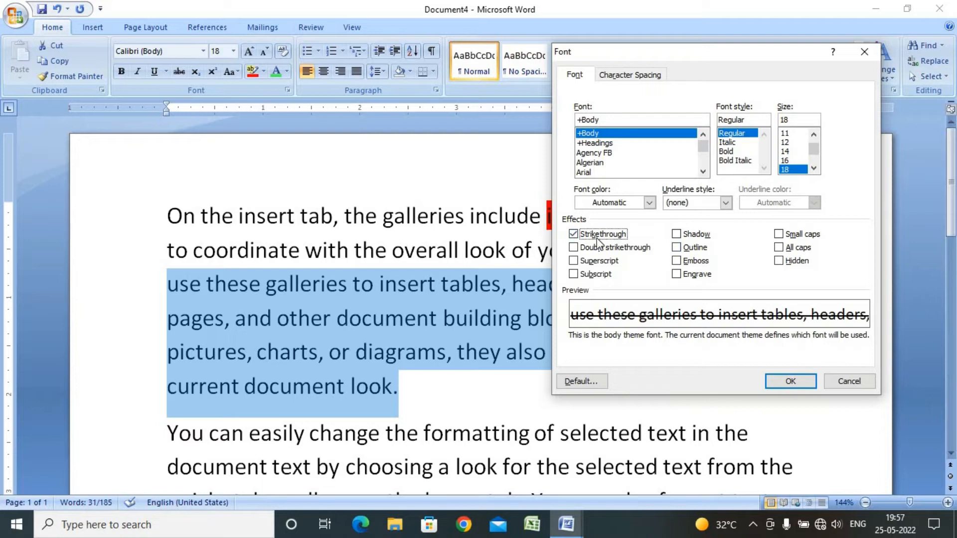
pyautogui.click(573, 234)
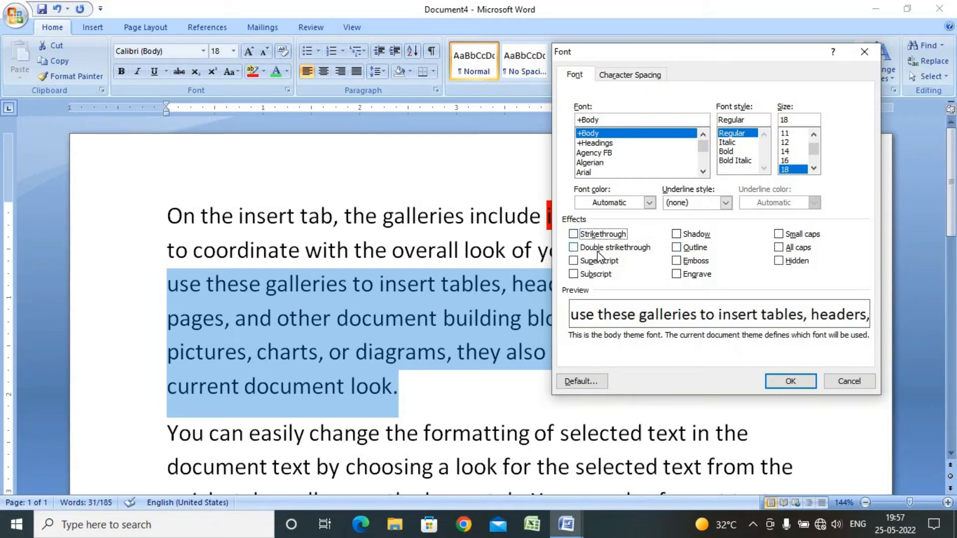
pyautogui.click(583, 247)
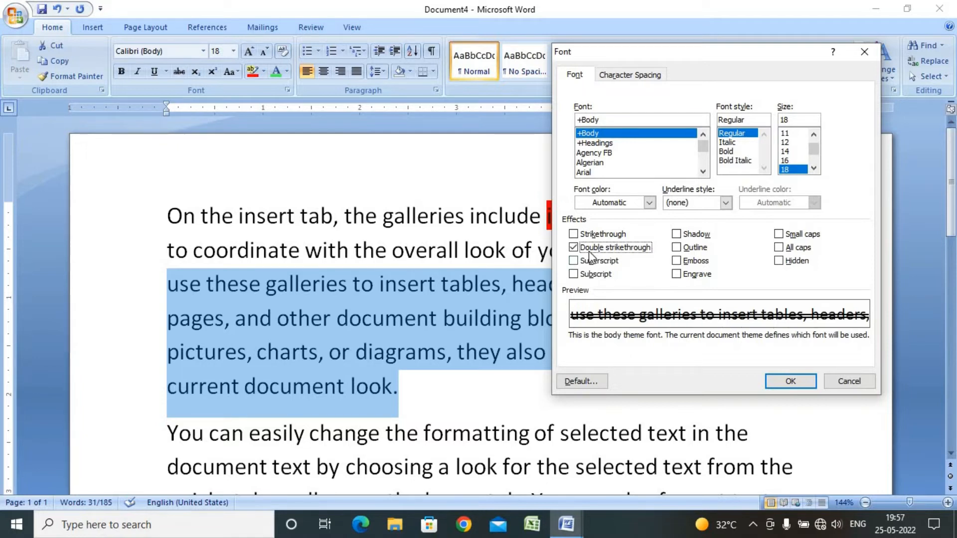
pyautogui.click(573, 248)
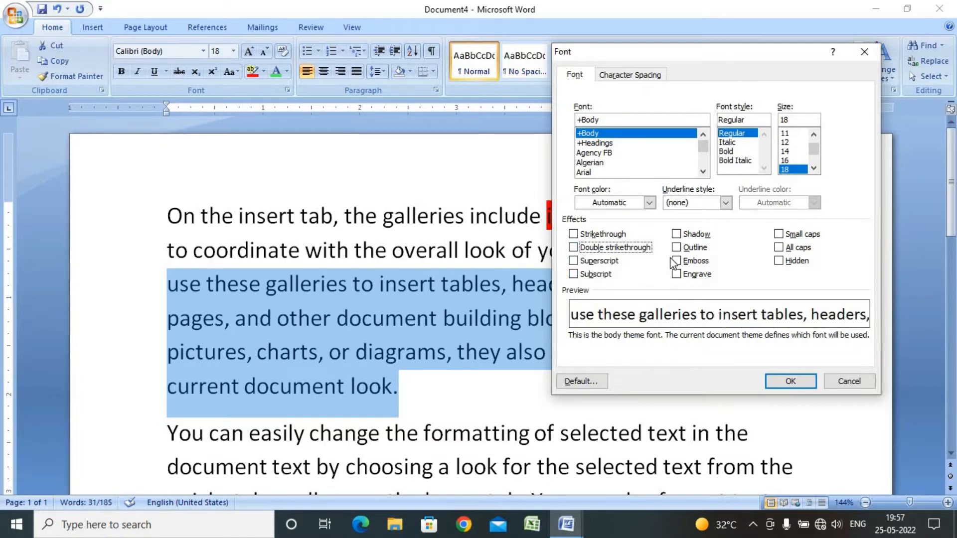
pyautogui.click(680, 234)
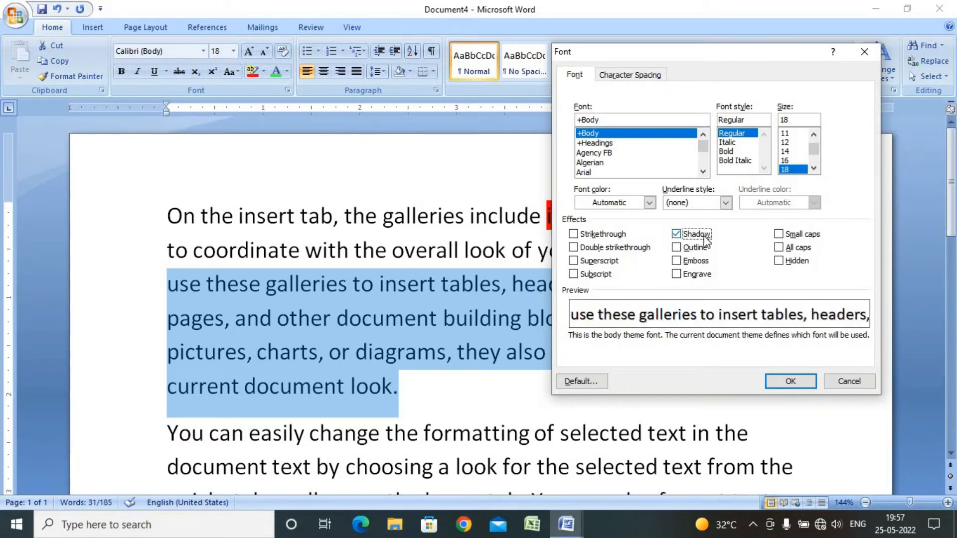
pyautogui.click(680, 234)
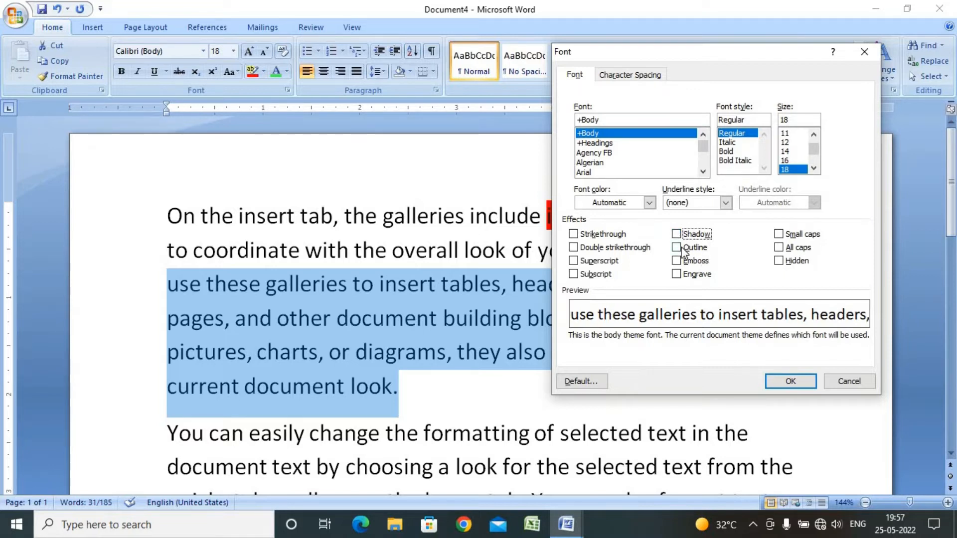
# Preview the Outline, Emboss and Engrave effects in the Font dialog, clearing each again
pyautogui.click(676, 248)
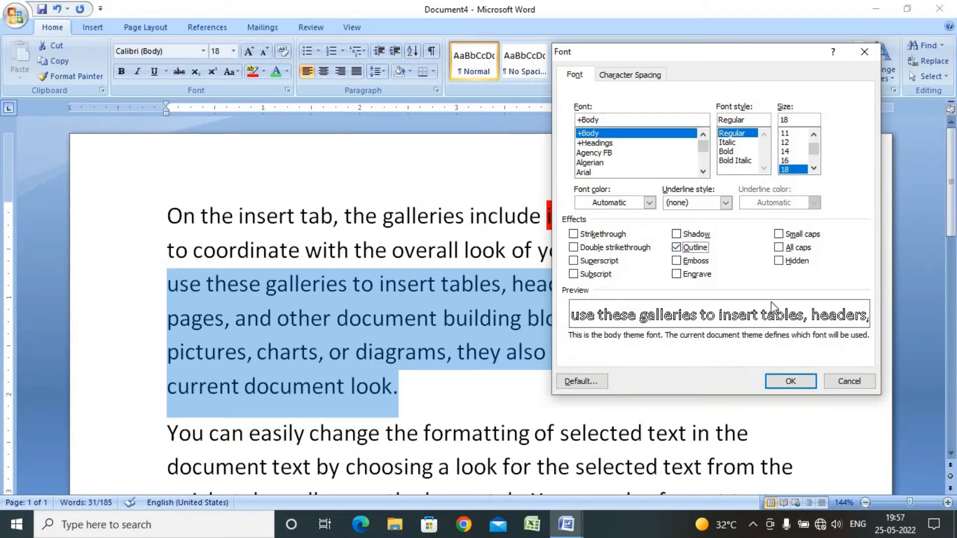
pyautogui.click(677, 261)
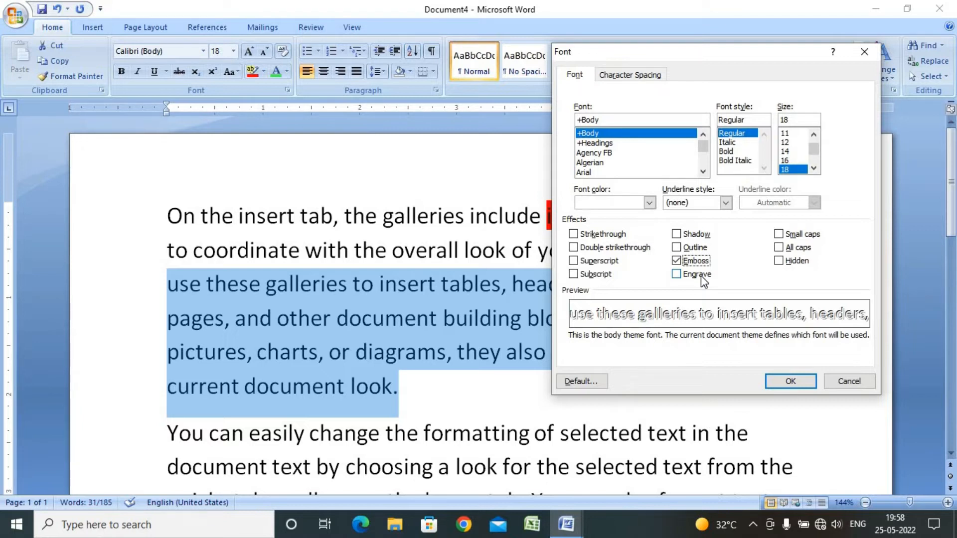
pyautogui.click(675, 260)
pyautogui.click(677, 274)
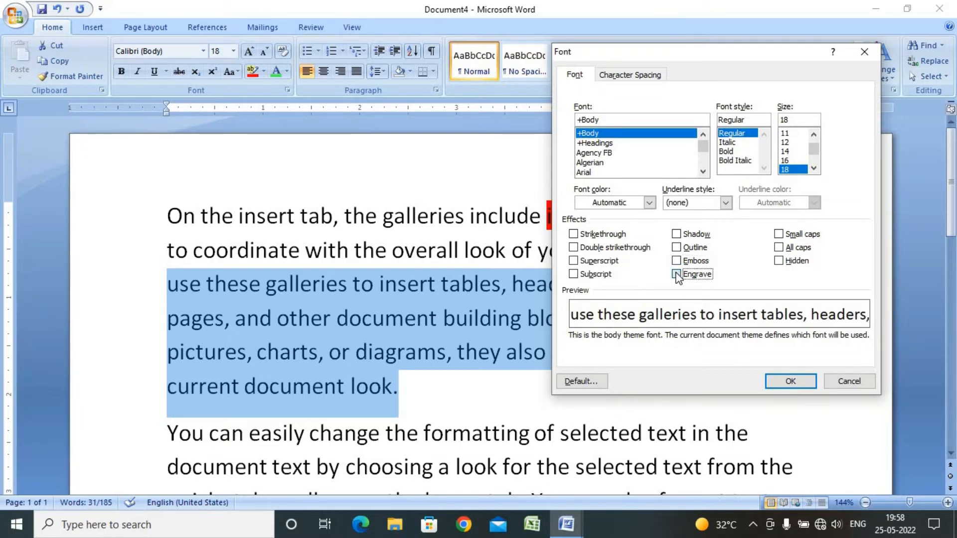
pyautogui.click(676, 274)
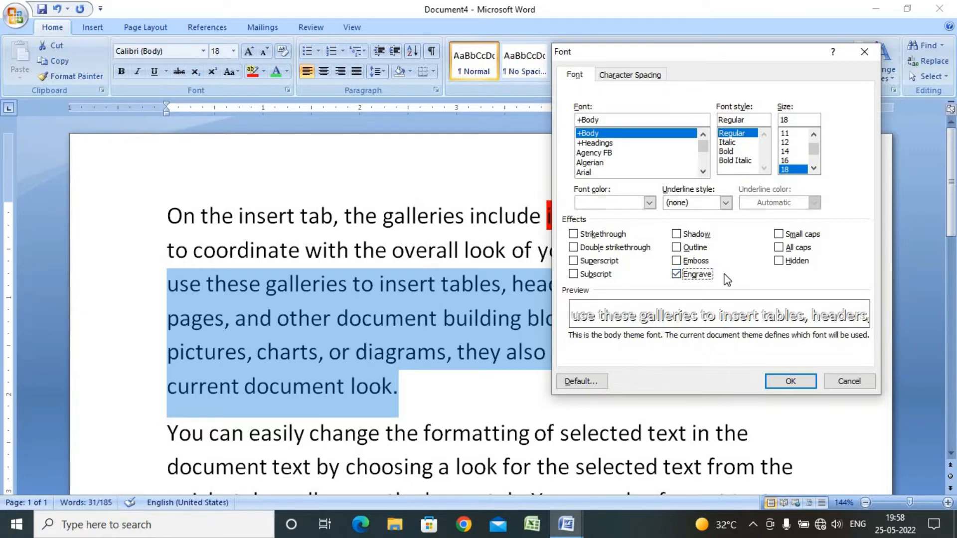
pyautogui.click(676, 274)
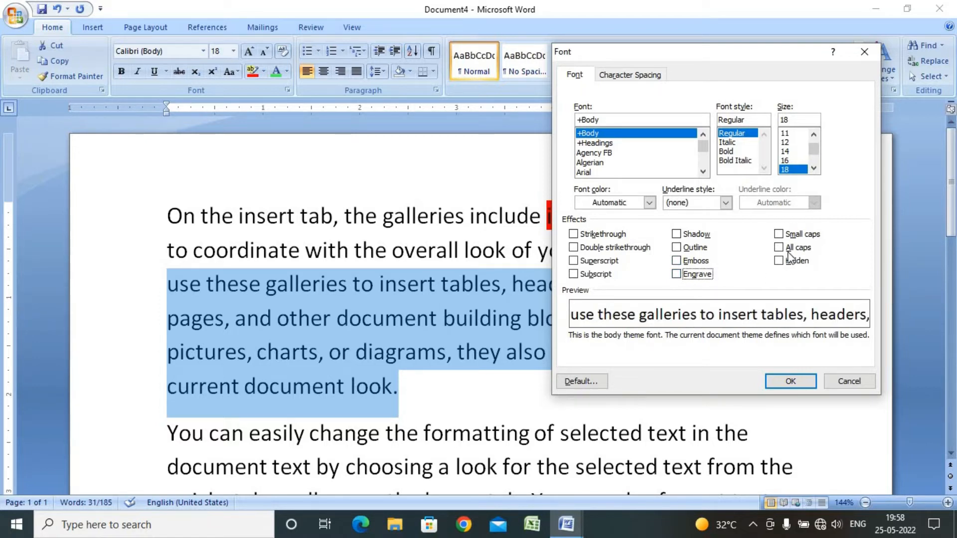
# Preview the Small caps, All caps and Hidden effects, clearing each, and close the Font dialog
pyautogui.click(779, 235)
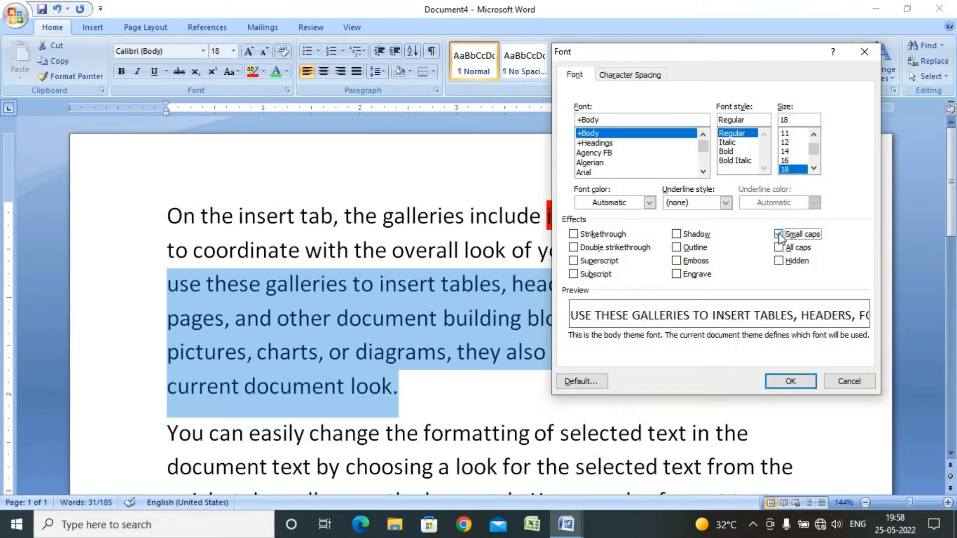
pyautogui.click(779, 235)
pyautogui.click(779, 248)
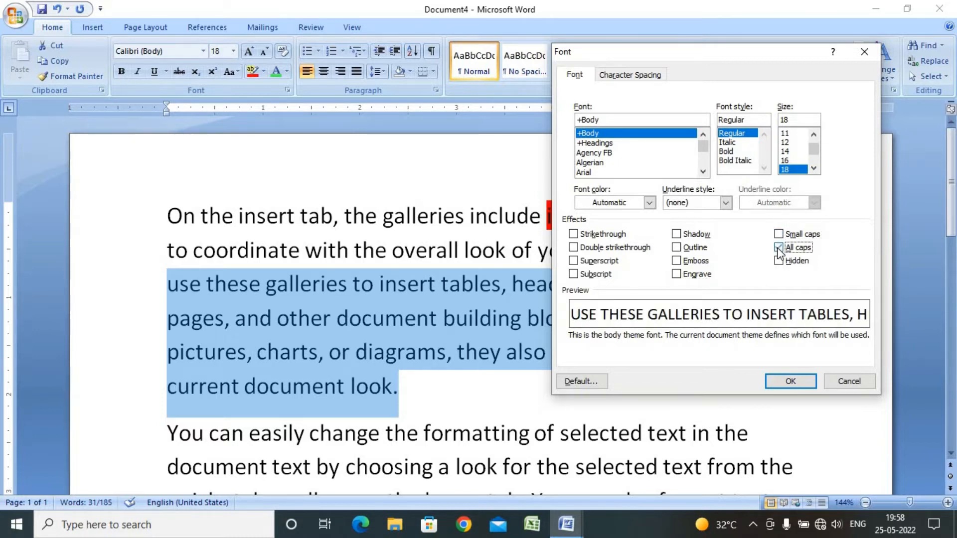
pyautogui.click(778, 248)
pyautogui.click(778, 248)
pyautogui.click(779, 248)
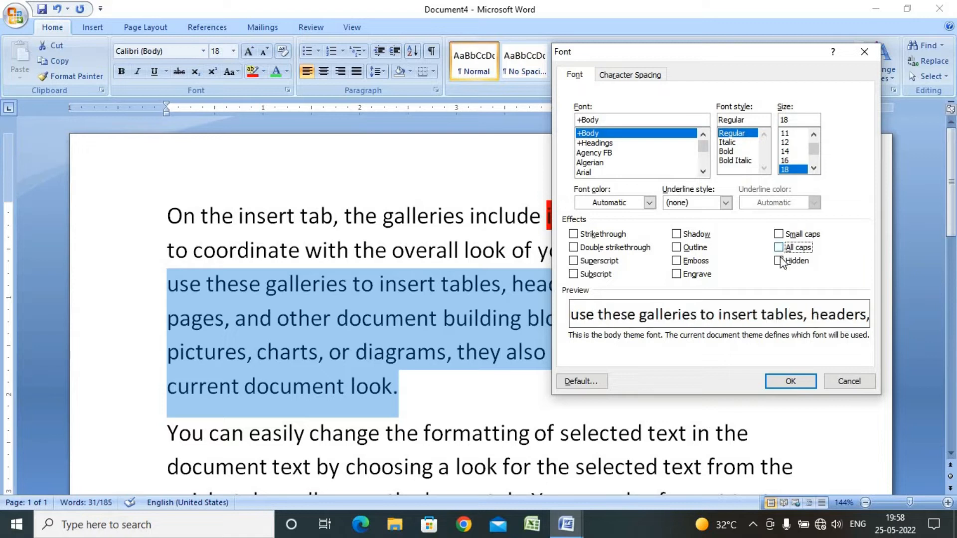
pyautogui.click(781, 260)
pyautogui.click(779, 261)
pyautogui.click(800, 381)
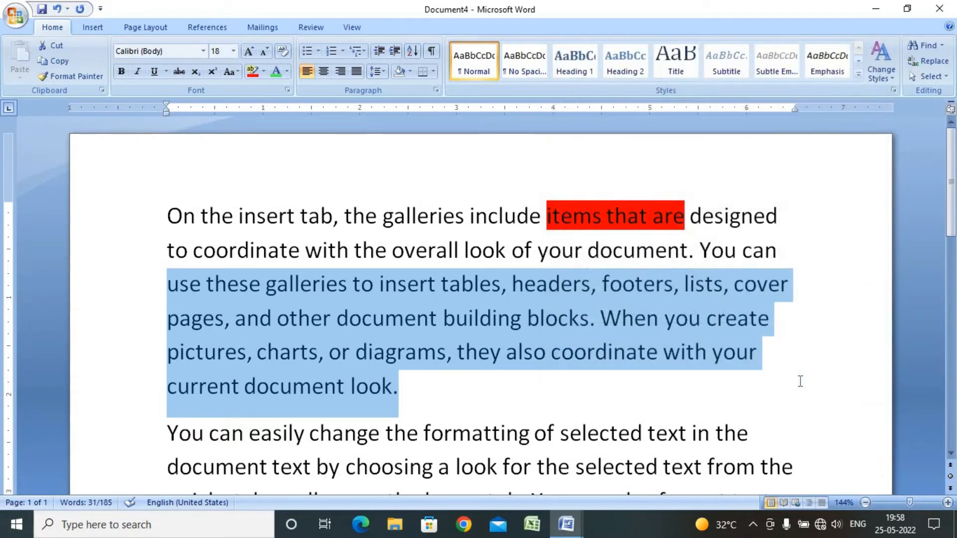
# Apply Strikethrough to the selected text from 'use these galleries' through 'current document look.' via the Font dialog
pyautogui.click(287, 90)
pyautogui.click(594, 235)
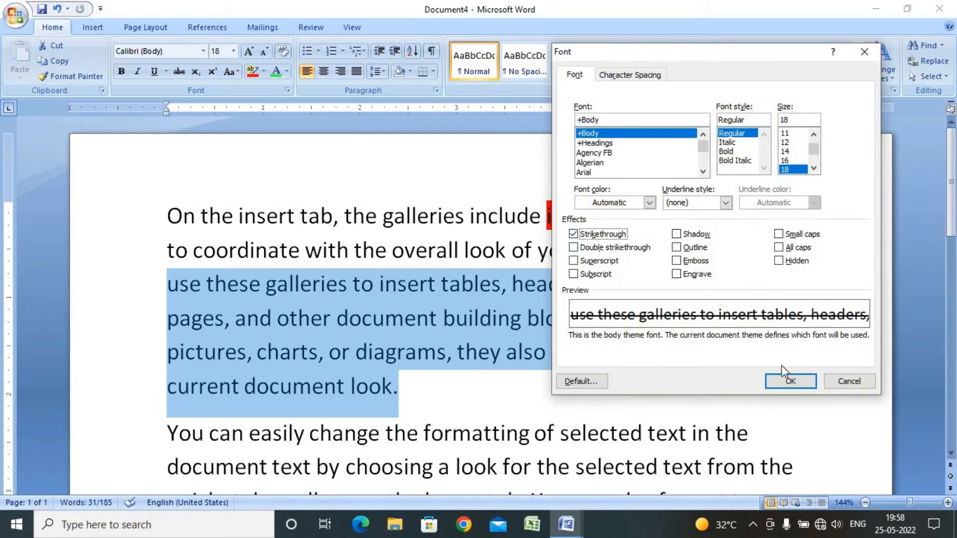
pyautogui.click(791, 381)
pyautogui.click(695, 353)
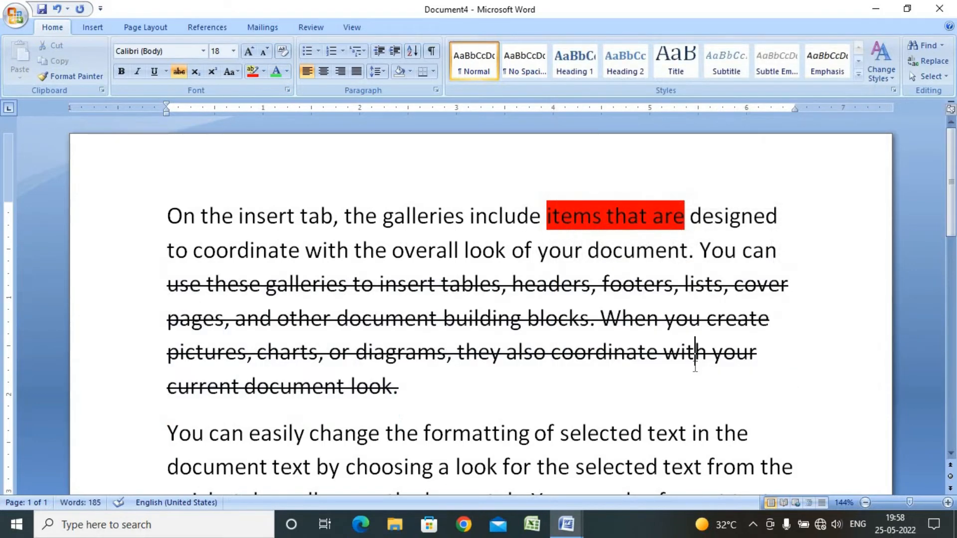
# Clear the formatting of the text from 'to coordinate' through 'current document look.' and grow its font to 16
pyautogui.moveTo(447, 386); pyautogui.dragTo(102, 257)
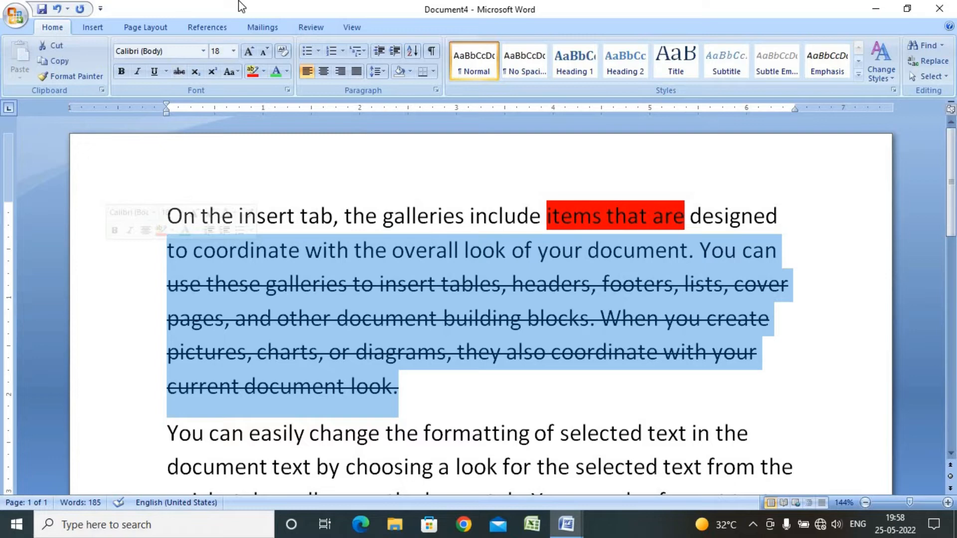
pyautogui.click(283, 52)
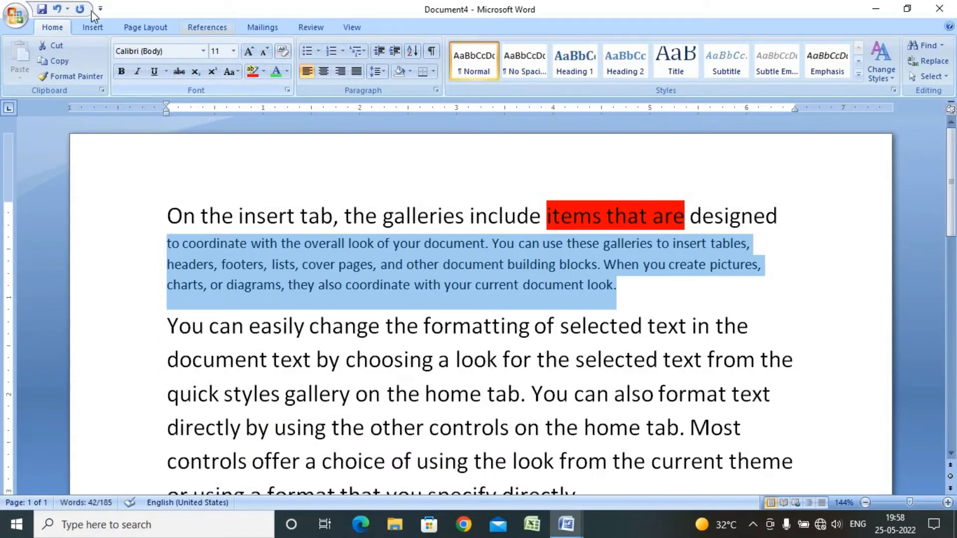
pyautogui.click(245, 58)
pyautogui.click(245, 58)
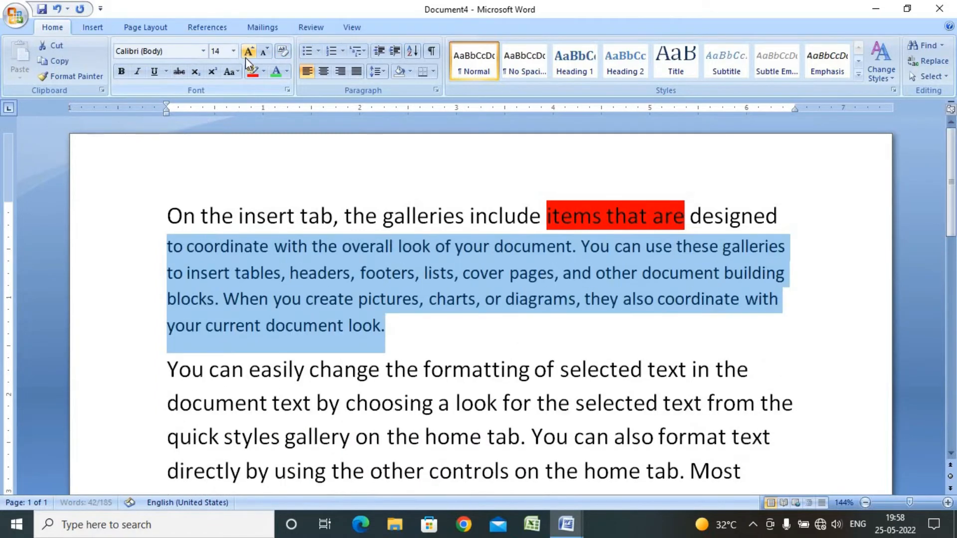
pyautogui.click(245, 58)
pyautogui.click(294, 280)
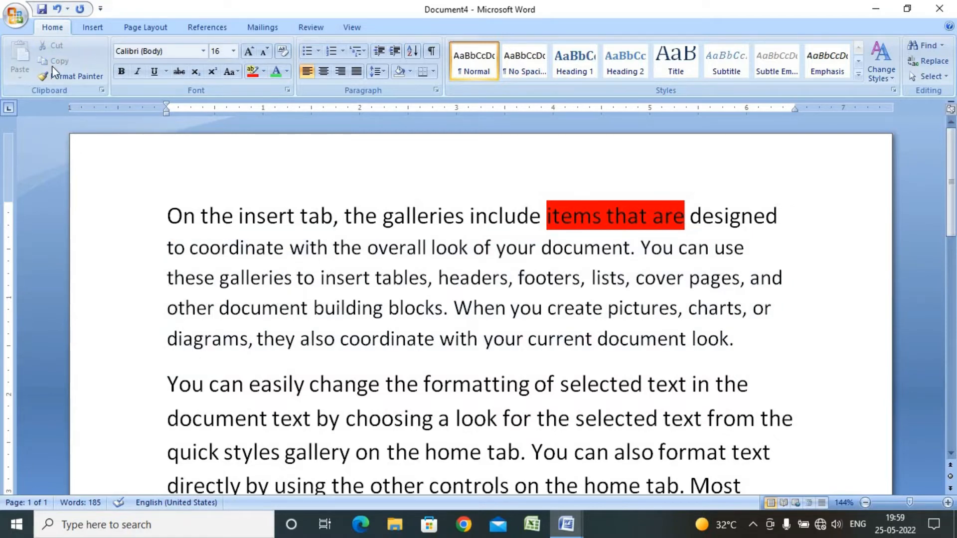
# Copy the text from 'to coordinate' through 'charts,' and paste it after 'current document look.'
pyautogui.click(168, 247)
pyautogui.keyDown('shift'); pyautogui.click(750, 308); pyautogui.keyUp('shift')
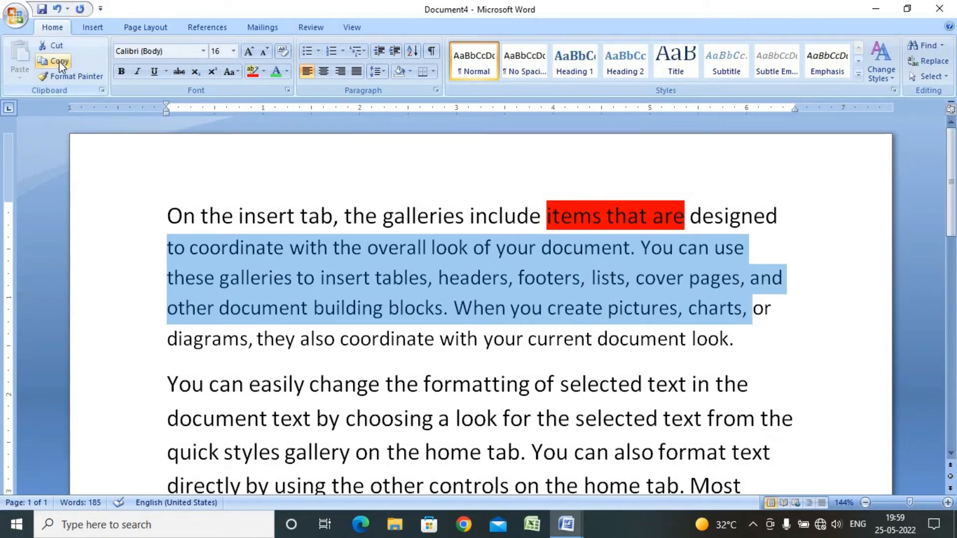
pyautogui.click(60, 62)
pyautogui.click(745, 347)
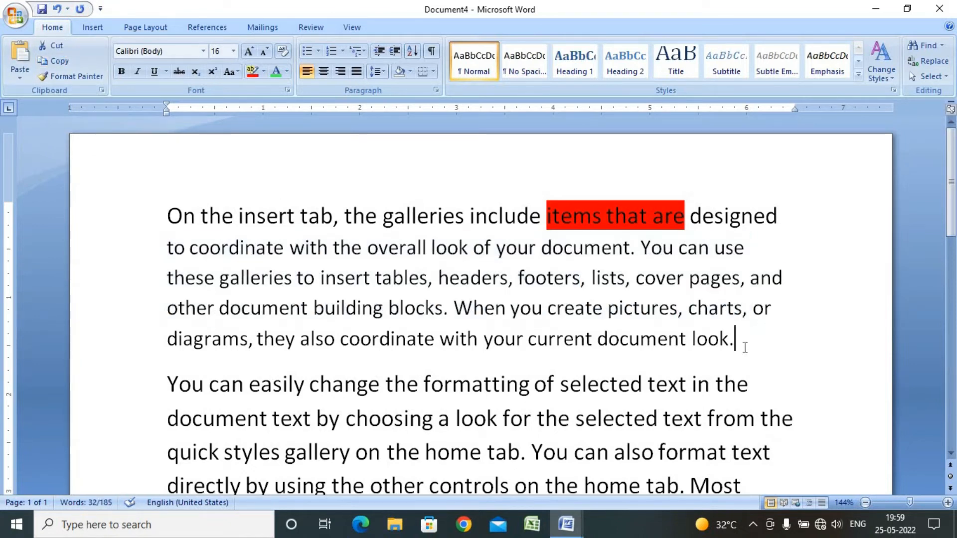
pyautogui.click(19, 58)
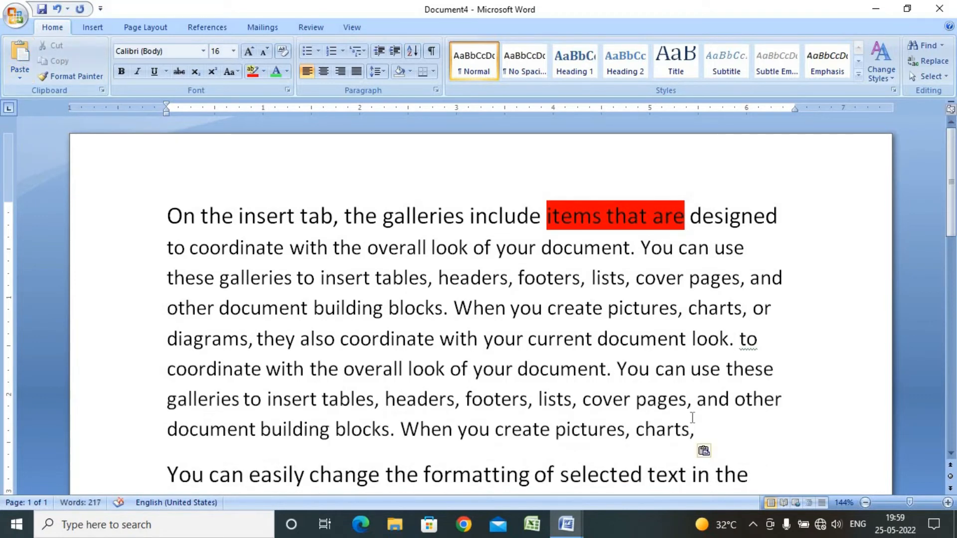
# Color the text from 'they also coordinate' through the pasted 'charts,' green with Font Color
pyautogui.moveTo(681, 415); pyautogui.dragTo(257, 339)
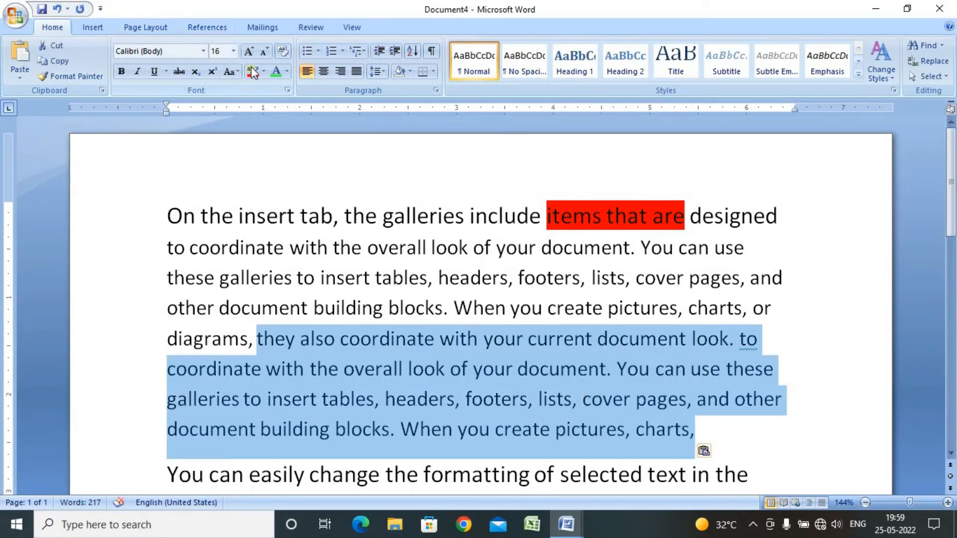
pyautogui.click(273, 74)
pyautogui.click(494, 339)
# Copy the green passage from 'with the overall look' through 'cover pages' and paste it several times in place
pyautogui.scroll(-2, 491, 341)
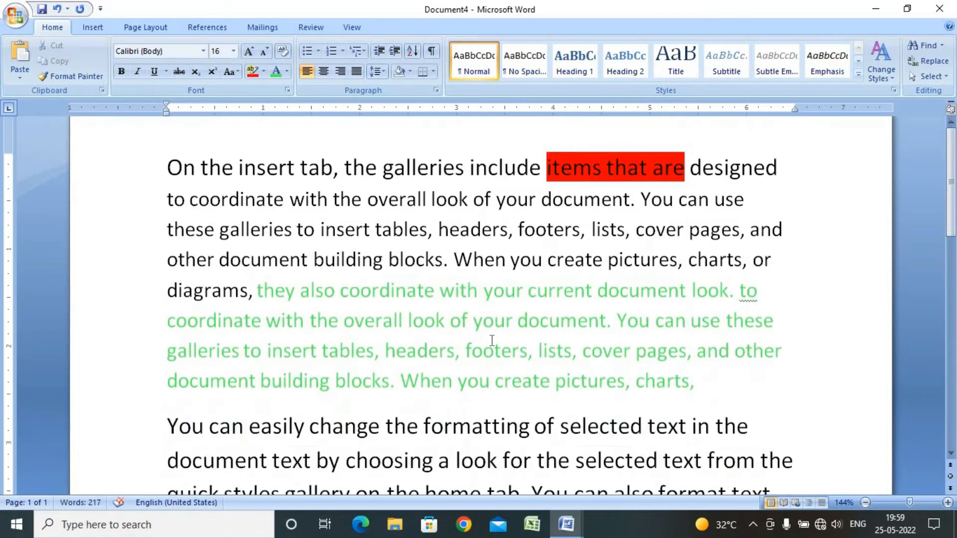
pyautogui.moveTo(686, 254); pyautogui.dragTo(267, 224)
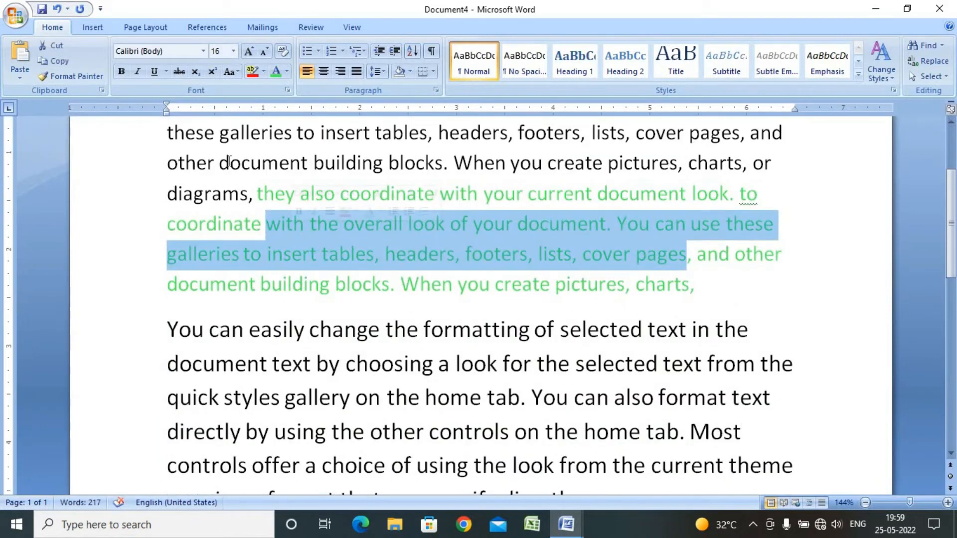
pyautogui.click(59, 61)
pyautogui.click(20, 56)
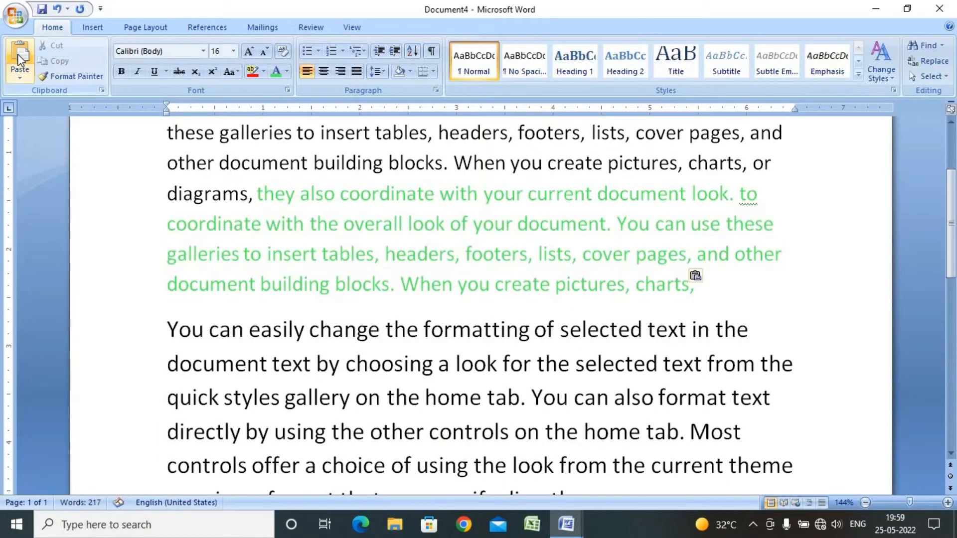
pyautogui.click(27, 52)
pyautogui.click(28, 52)
pyautogui.click(28, 52)
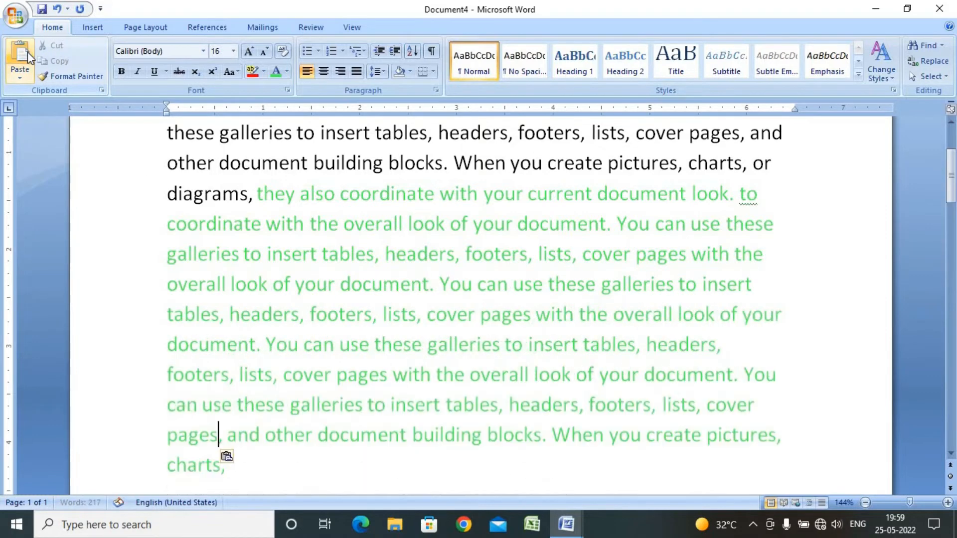
pyautogui.click(28, 52)
pyautogui.click(28, 52)
pyautogui.click(28, 51)
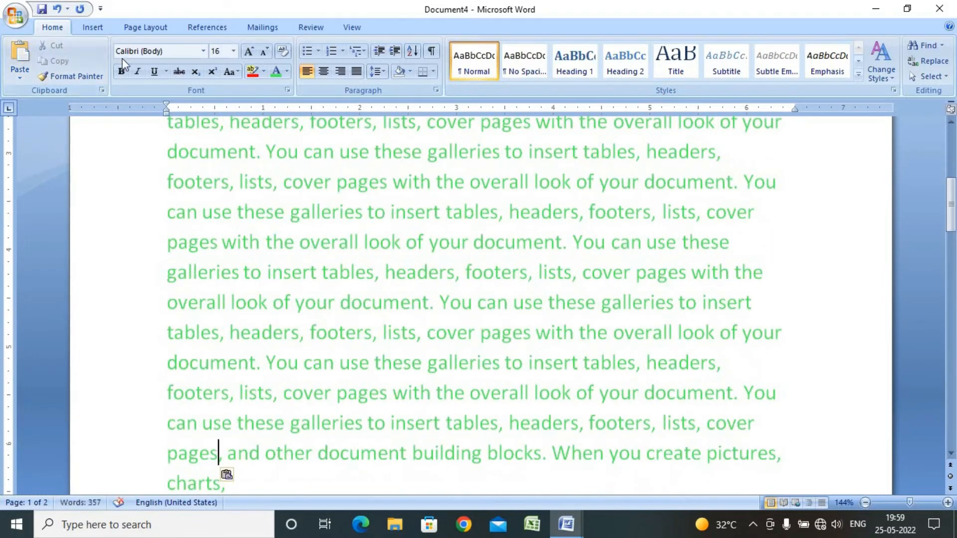
# Open the Clipboard pane and copy three different passages of the green text into it
pyautogui.click(102, 90)
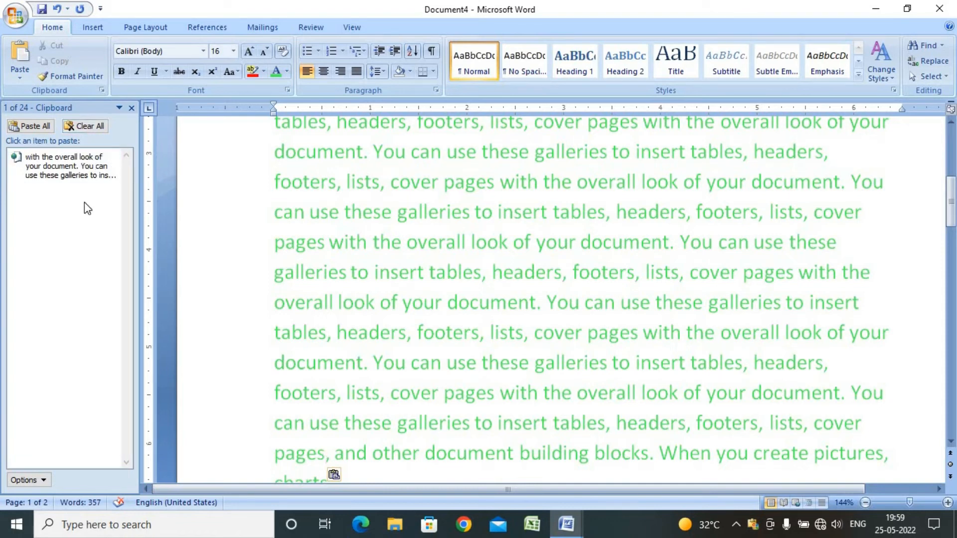
pyautogui.moveTo(274, 302); pyautogui.dragTo(446, 362)
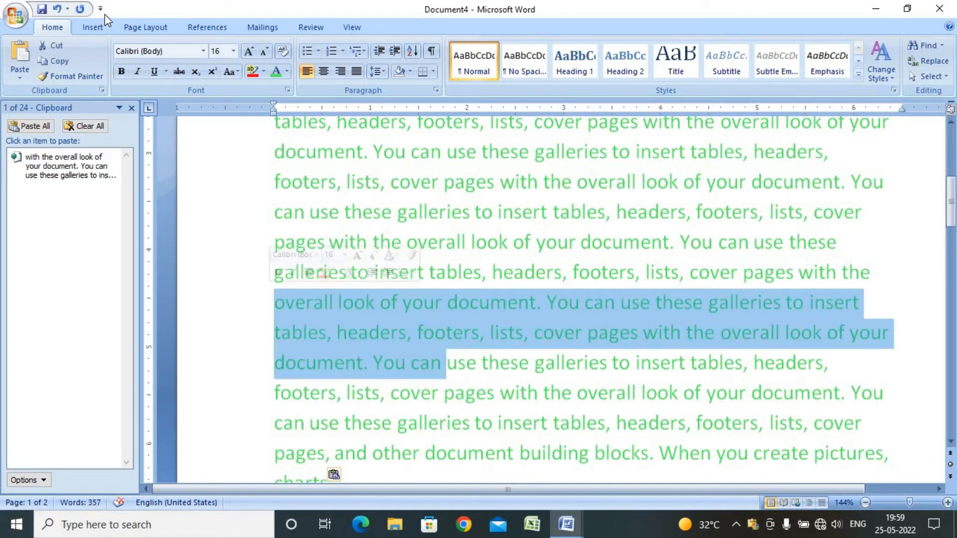
pyautogui.click(64, 58)
pyautogui.moveTo(487, 243); pyautogui.dragTo(275, 212)
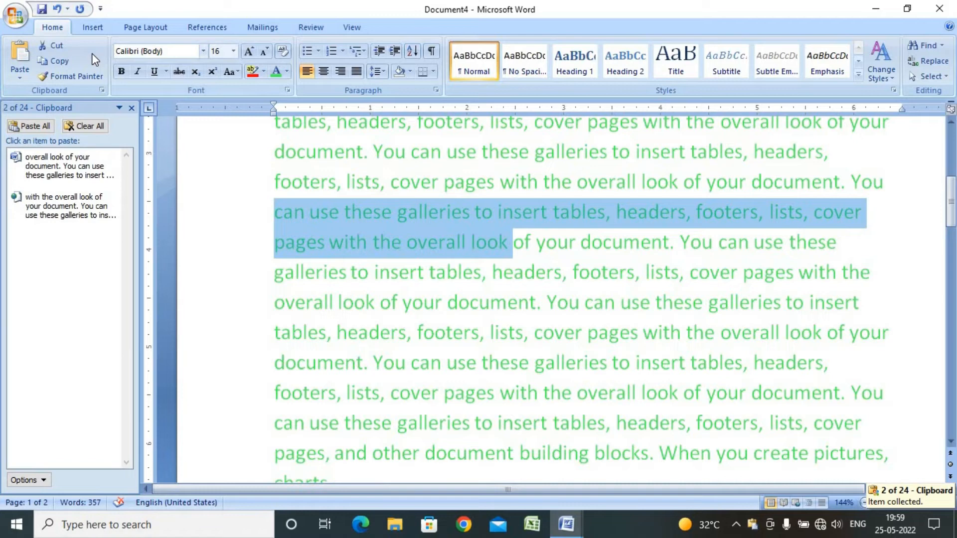
pyautogui.click(66, 61)
pyautogui.moveTo(612, 363); pyautogui.dragTo(380, 302)
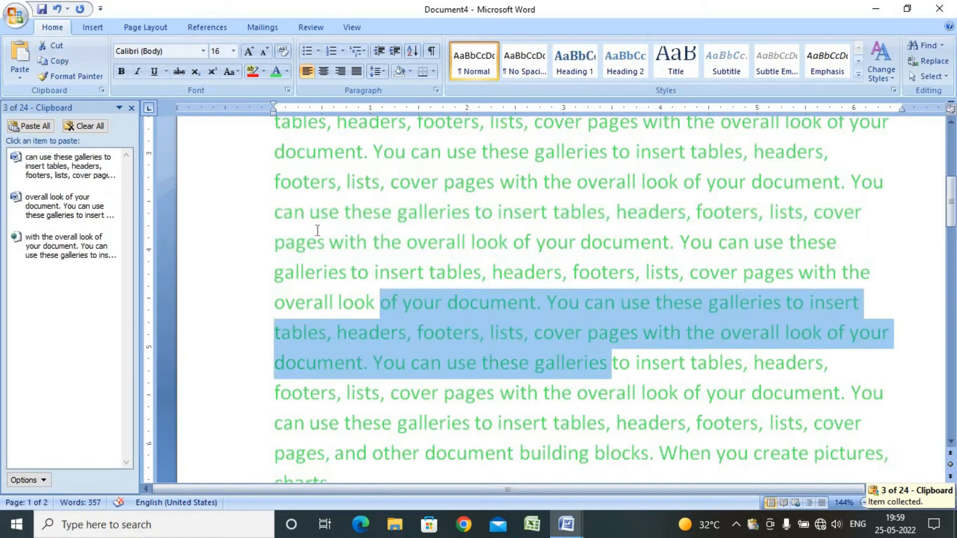
pyautogui.click(54, 60)
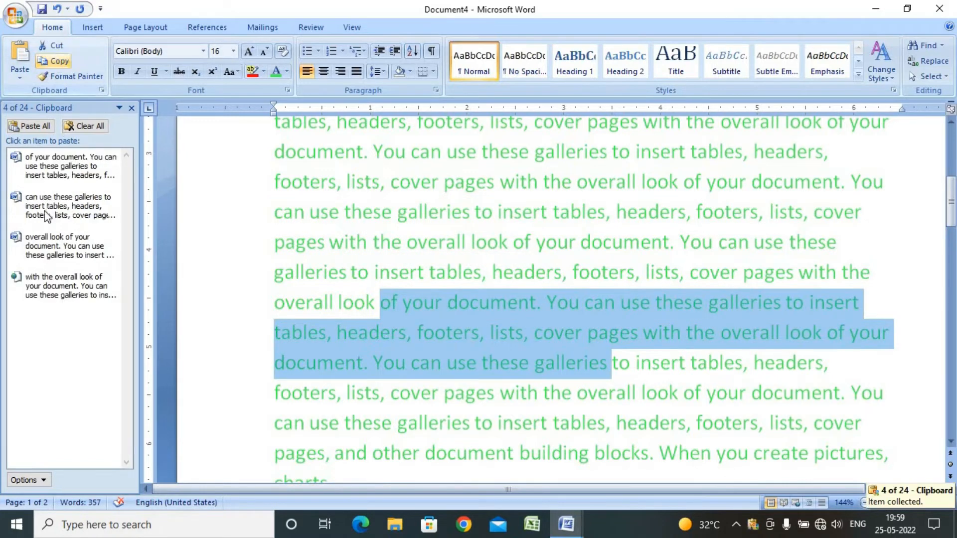
pyautogui.click(112, 181)
pyautogui.click(459, 304)
# Copy the passage from 'directly by using' through 'specify directly.' to the clipboard
pyautogui.scroll(-4, 499, 254)
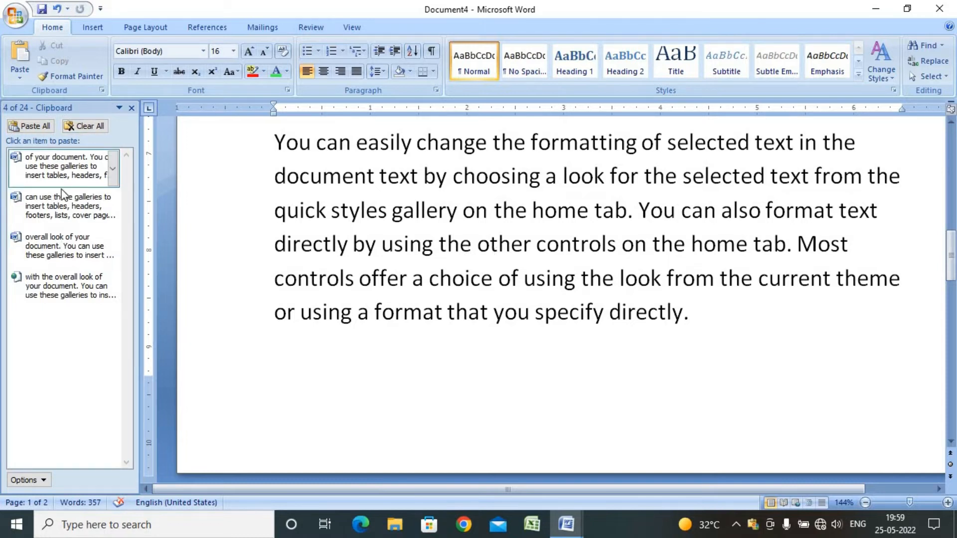
pyautogui.moveTo(744, 334); pyautogui.dragTo(433, 279)
pyautogui.moveTo(318, 253); pyautogui.dragTo(303, 245)
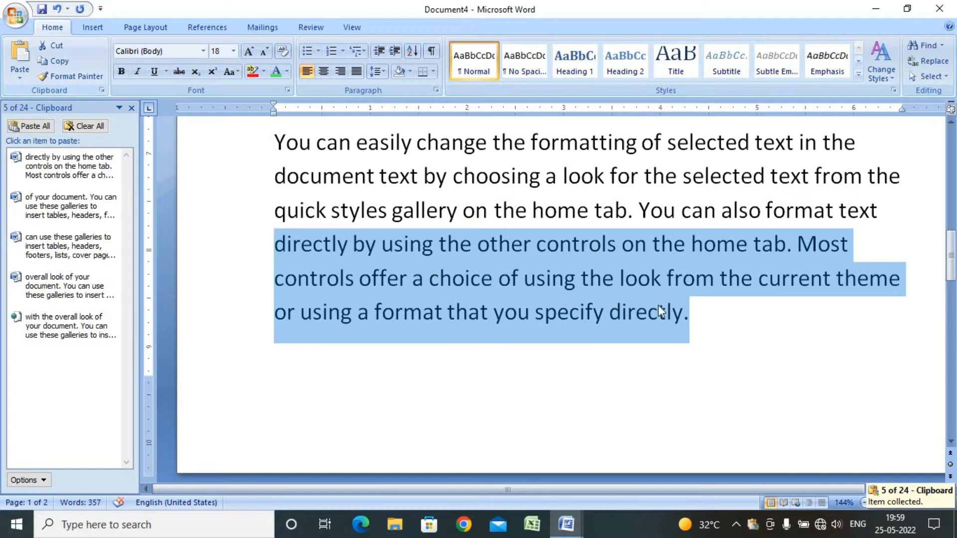
pyautogui.click(737, 330)
# Paste the clipboard item beginning 'can use these galleries to insert tables' after 'specify directly.'
pyautogui.scroll(-3, 648, 319)
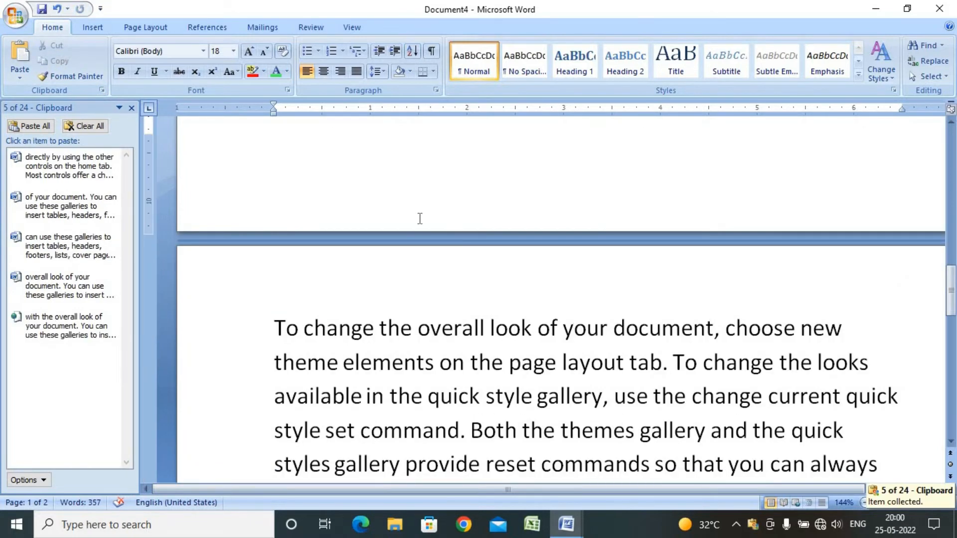
pyautogui.scroll(2, 419, 219)
pyautogui.click(739, 160)
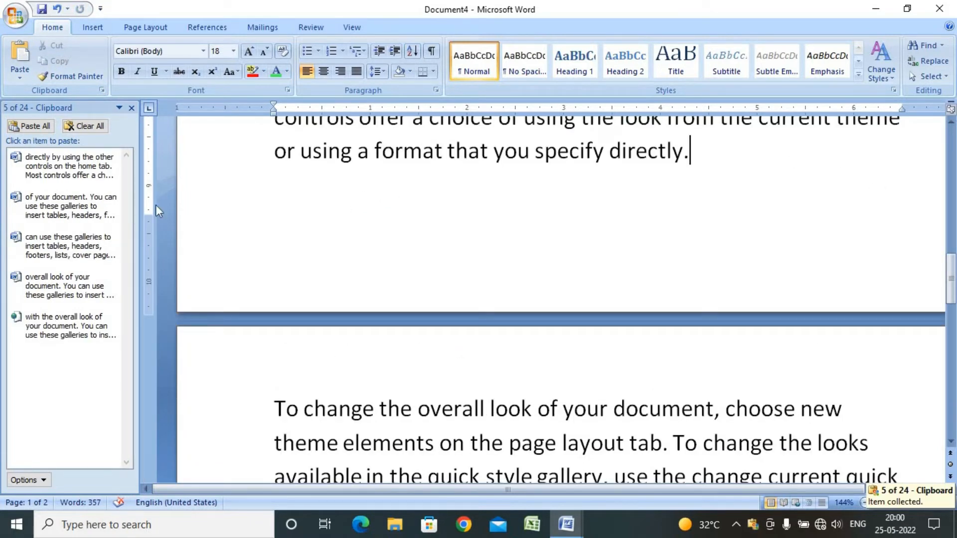
pyautogui.click(49, 247)
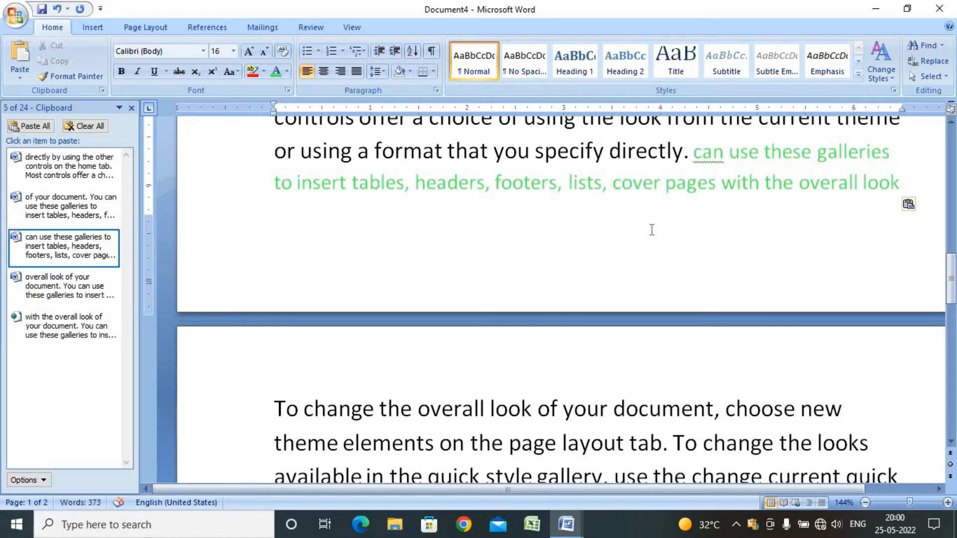
# Paste the clipboard item beginning 'overall look of your document' at the end of the document after 'your current template.'
pyautogui.scroll(-3, 652, 230)
pyautogui.scroll(-1, 562, 450)
pyautogui.click(538, 425)
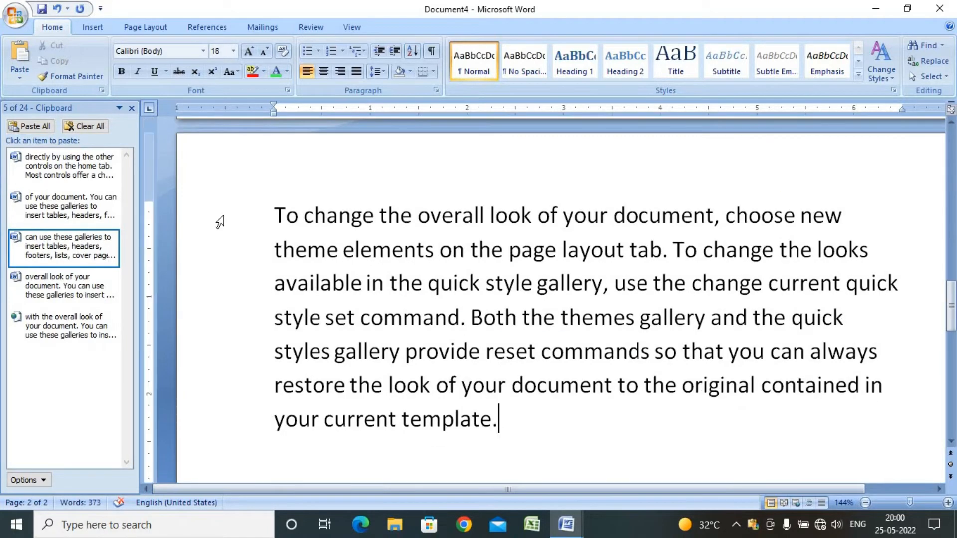
pyautogui.click(62, 293)
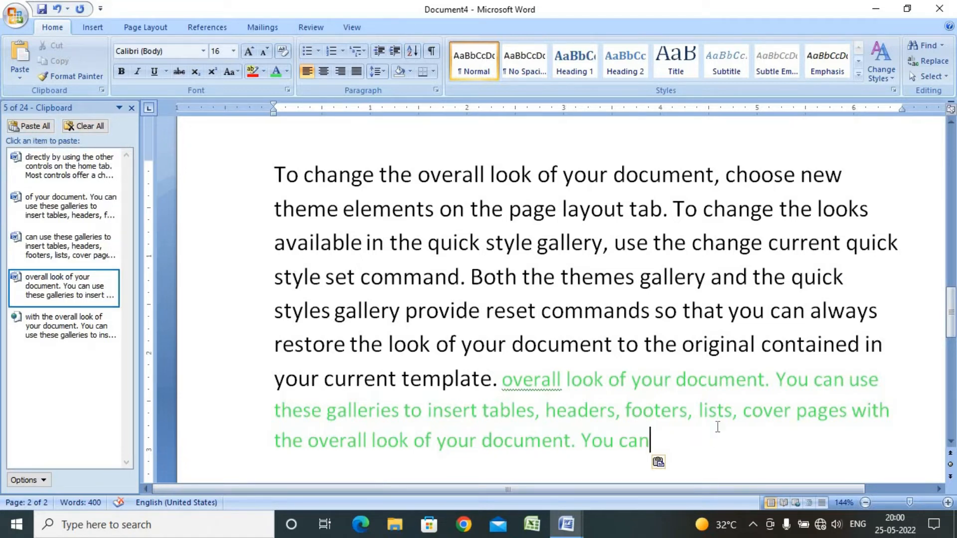
# Grow the font of the passage from 'coordinate with the overall look' through 'they also coordinate with'
pyautogui.click(15, 80)
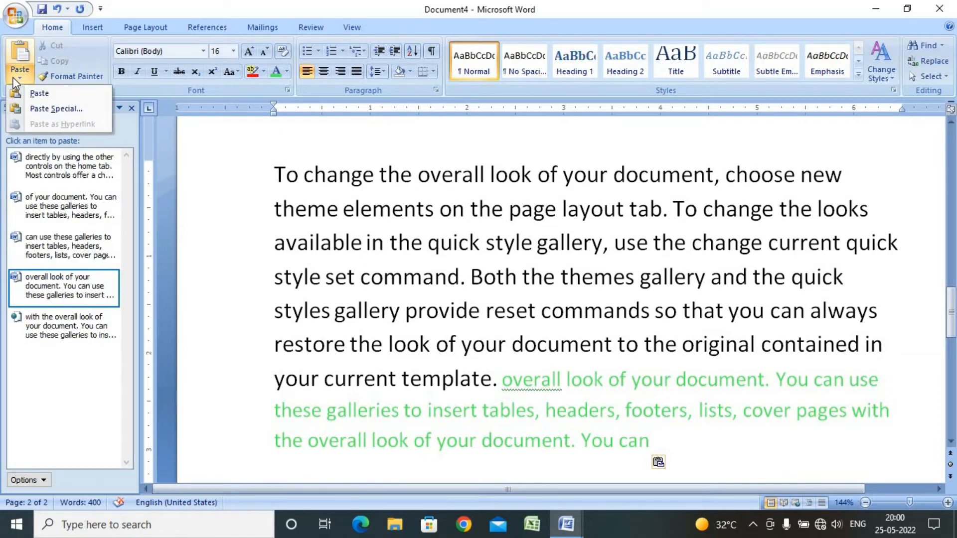
pyautogui.click(13, 77)
pyautogui.scroll(5, 283, 153)
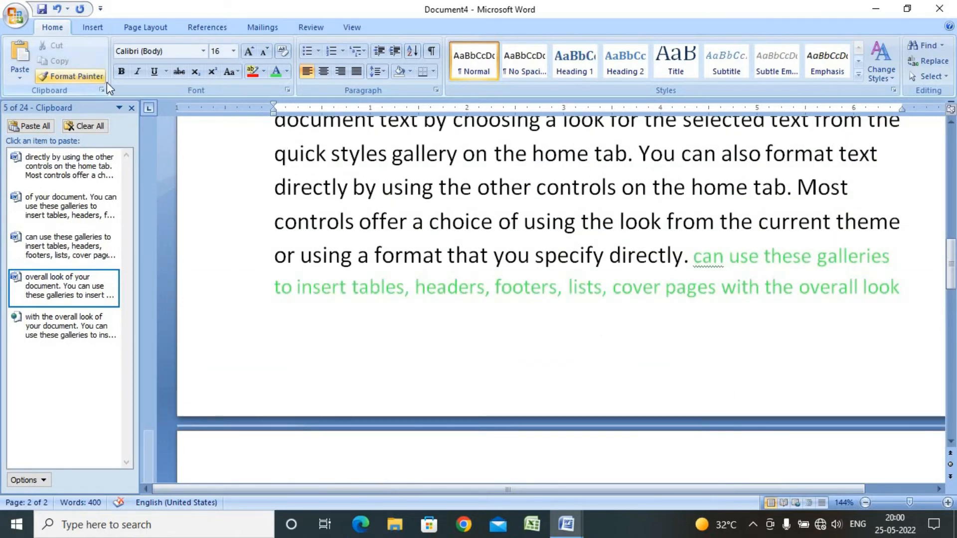
pyautogui.scroll(5, 373, 208)
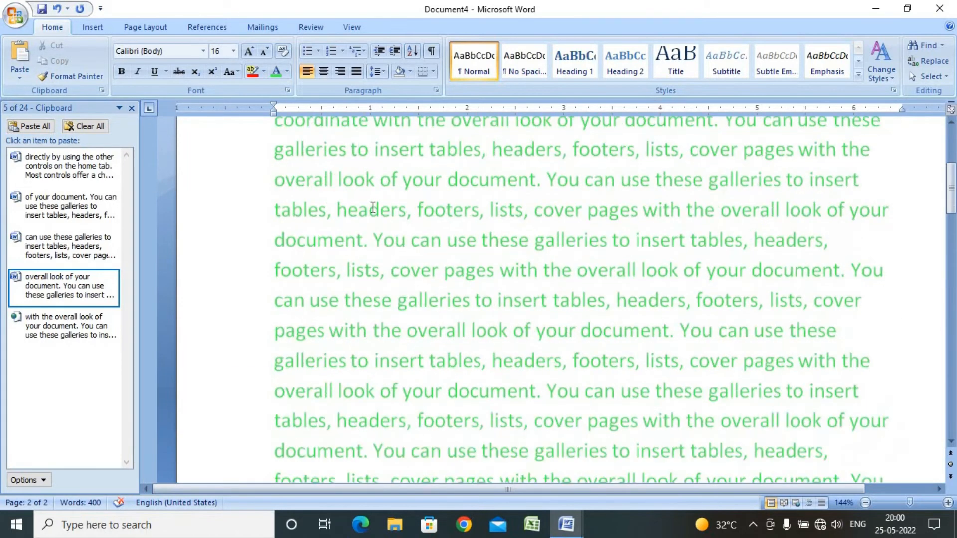
pyautogui.scroll(10, 373, 207)
pyautogui.moveTo(351, 248); pyautogui.dragTo(586, 333)
pyautogui.click(250, 51)
pyautogui.click(249, 52)
pyautogui.click(250, 51)
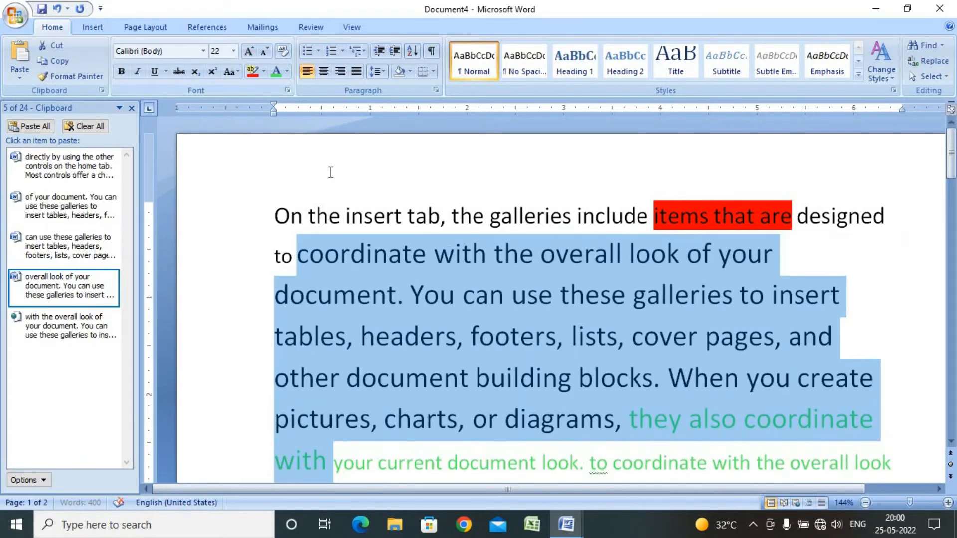
# Color the passage from 'document. You can use these galleries' through 'headers, footers' red
pyautogui.moveTo(274, 295); pyautogui.dragTo(555, 336)
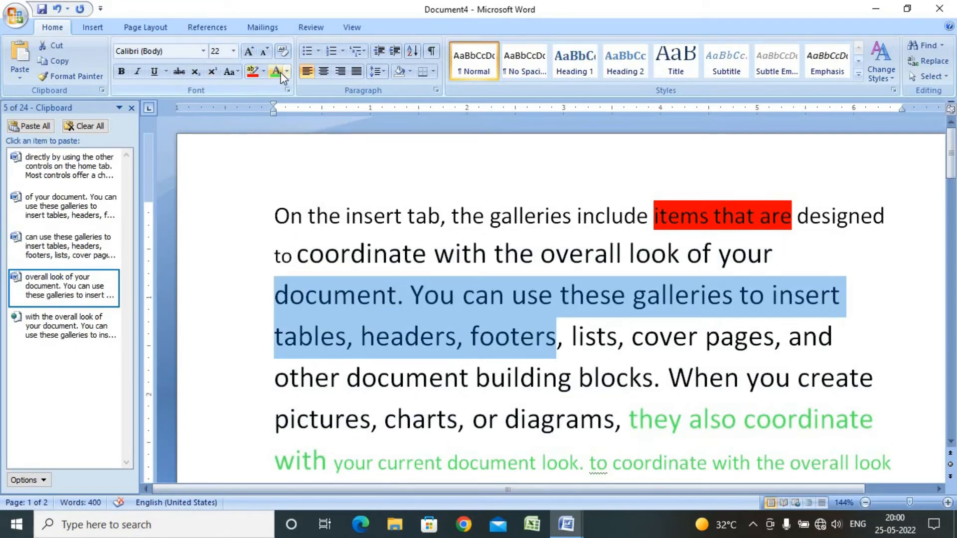
pyautogui.click(281, 74)
pyautogui.click(287, 71)
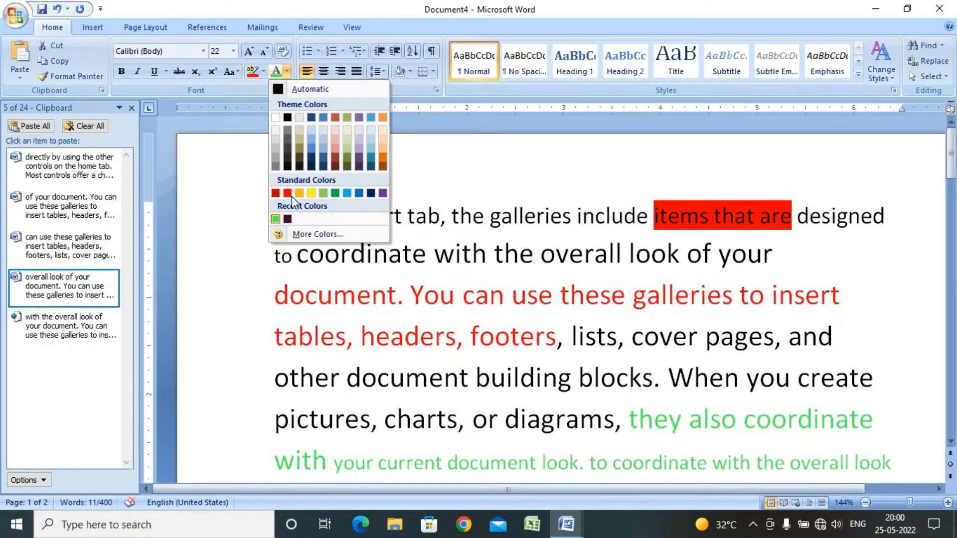
pyautogui.click(291, 194)
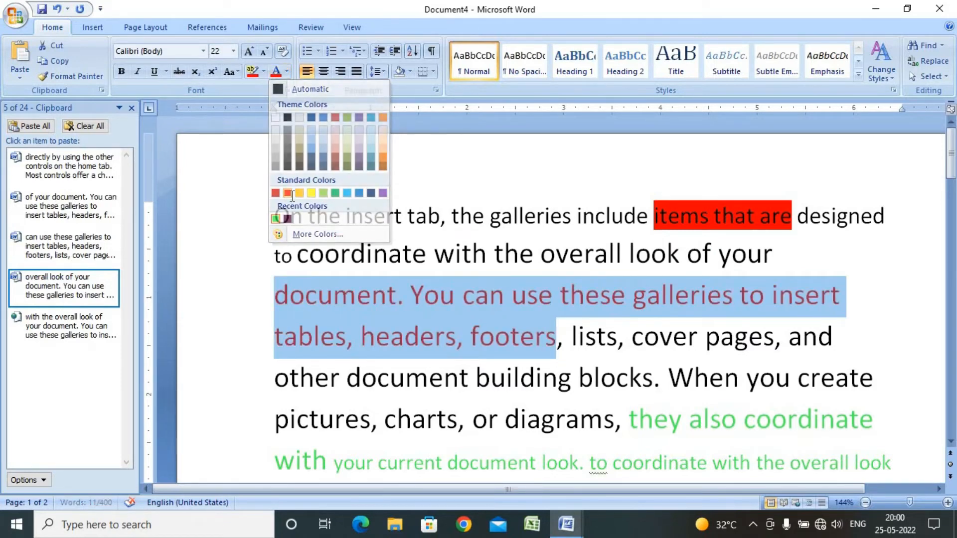
# Change the font of 'other document building blocks. When you create pictures, charts, or diagrams' to Rockwell Extra Bold
pyautogui.scroll(-2, 429, 311)
pyautogui.moveTo(614, 324); pyautogui.dragTo(274, 281)
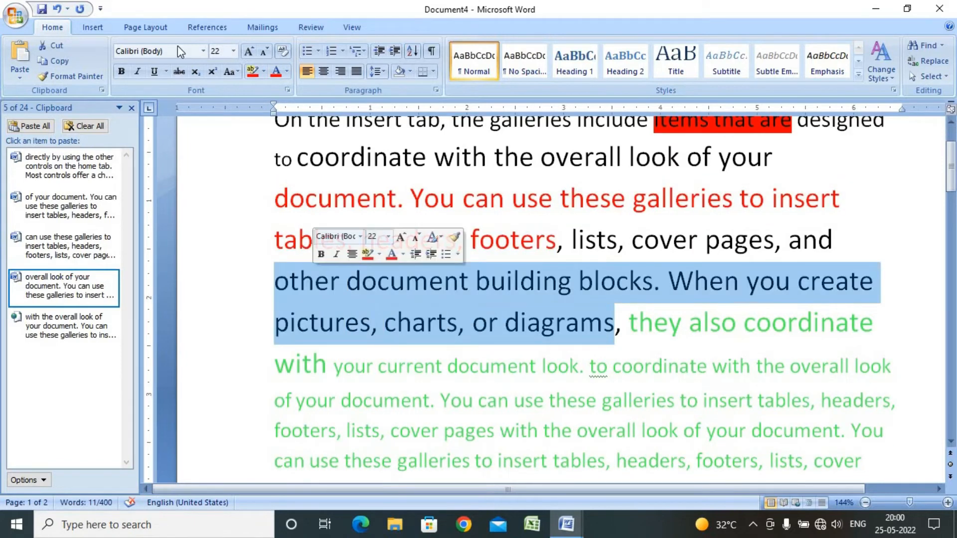
pyautogui.click(203, 51)
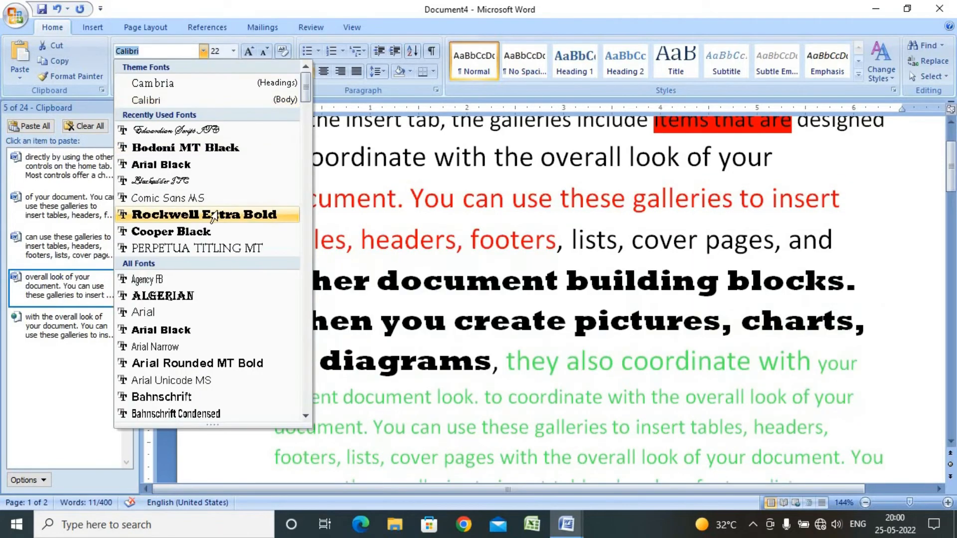
pyautogui.click(214, 215)
# Color the passage 'When you create pictures, charts, or diagrams' light blue
pyautogui.moveTo(488, 356); pyautogui.dragTo(274, 323)
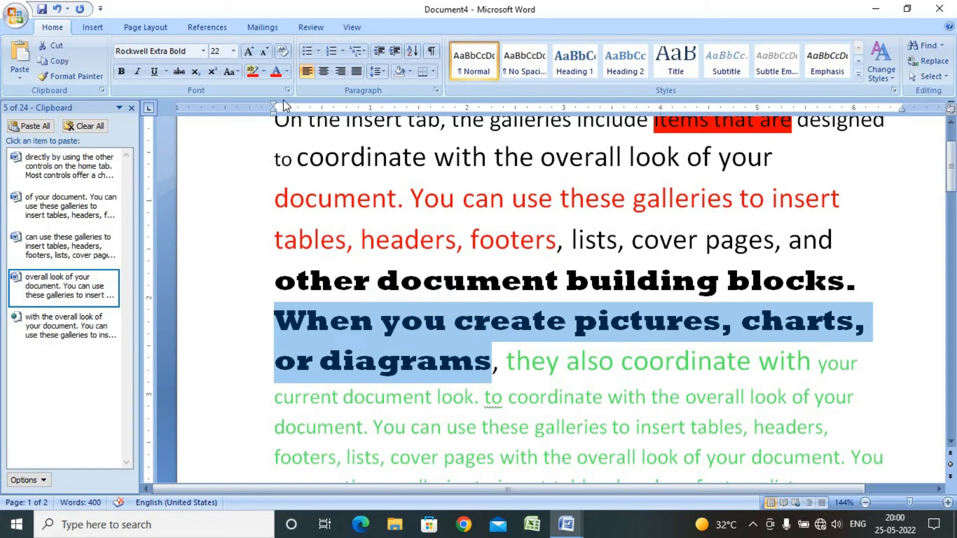
pyautogui.click(286, 72)
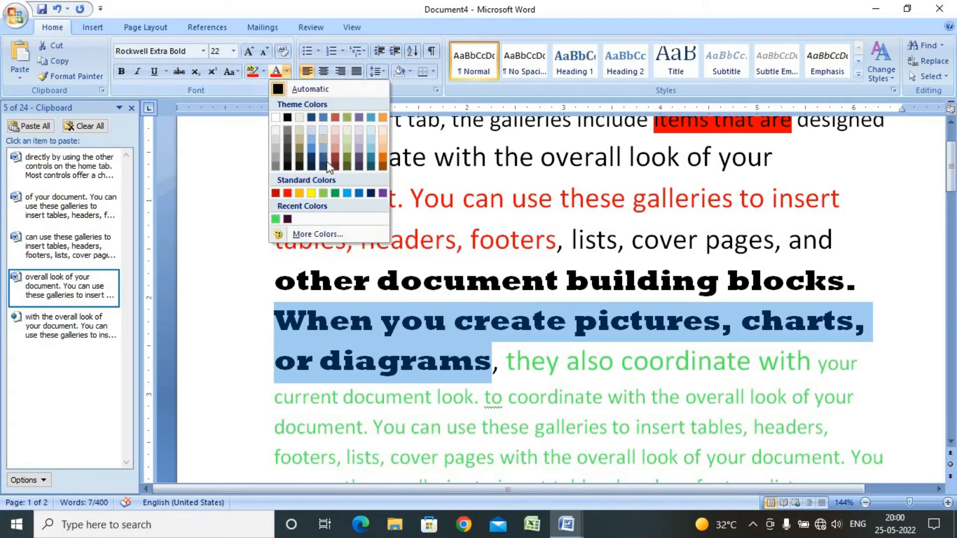
pyautogui.click(347, 193)
pyautogui.click(567, 359)
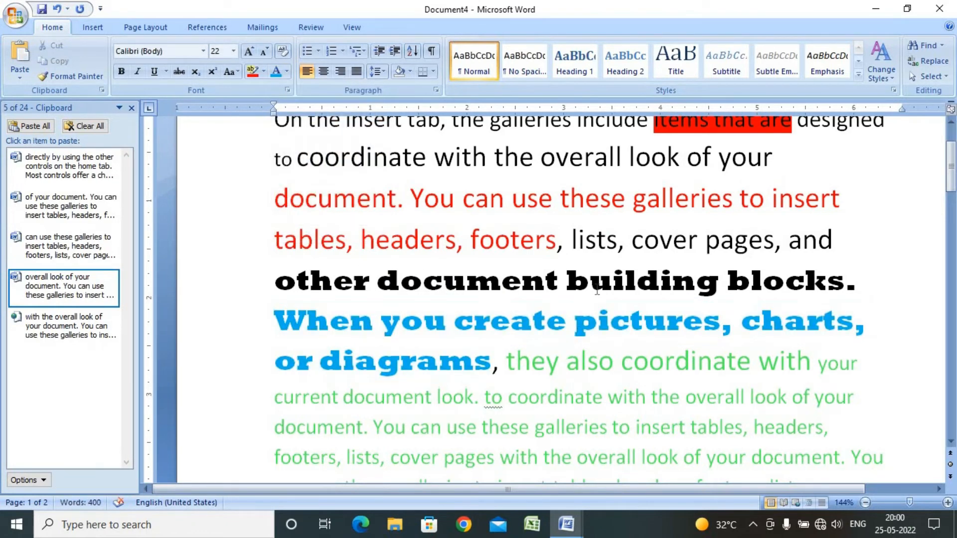
# Change the font of 'headers, footers, lists, cover pages, and other document building' to Edwardian Script ITC
pyautogui.moveTo(445, 238); pyautogui.dragTo(720, 282)
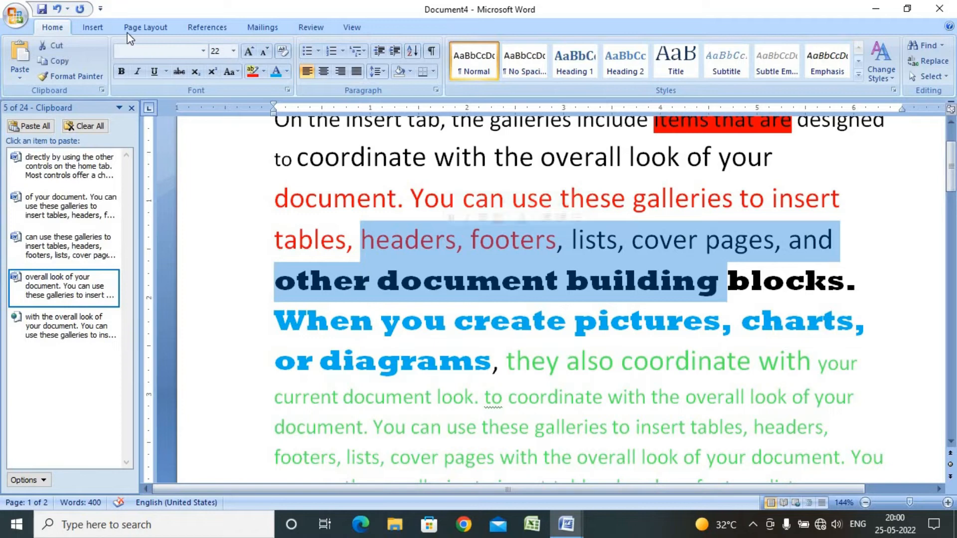
pyautogui.click(202, 51)
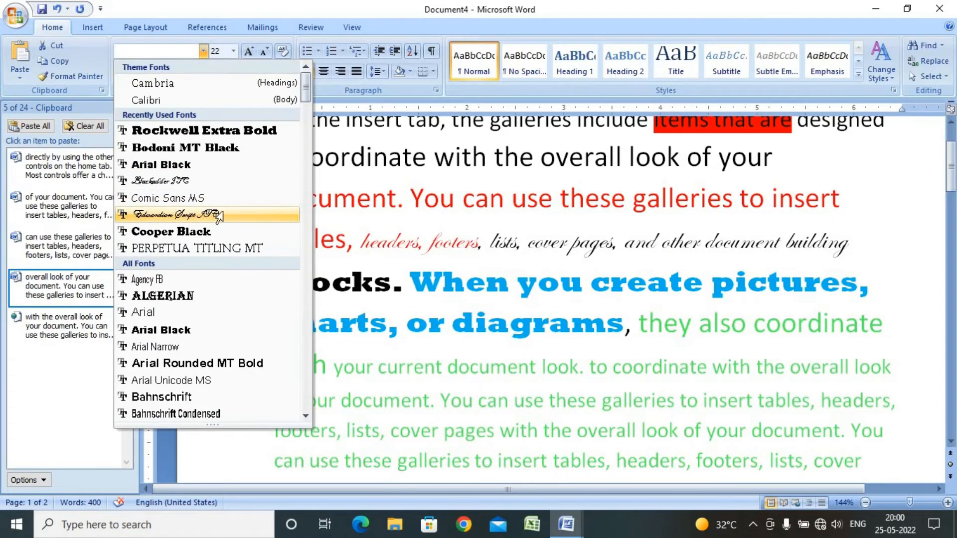
pyautogui.click(220, 215)
pyautogui.click(529, 332)
pyautogui.scroll(2, 553, 454)
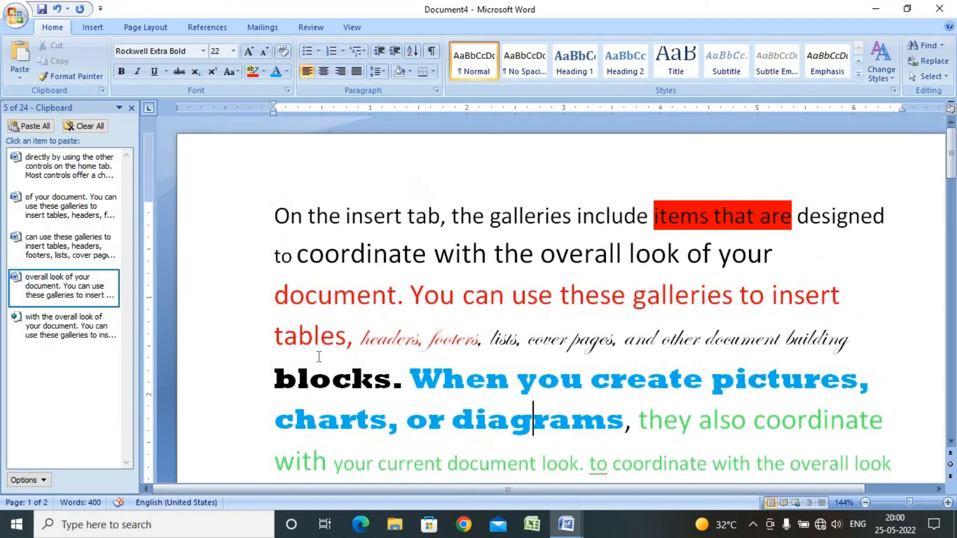
# Close the Clipboard pane and use Format Painter to copy the red text's formatting onto the green passage starting 'with your current document look'
pyautogui.click(132, 108)
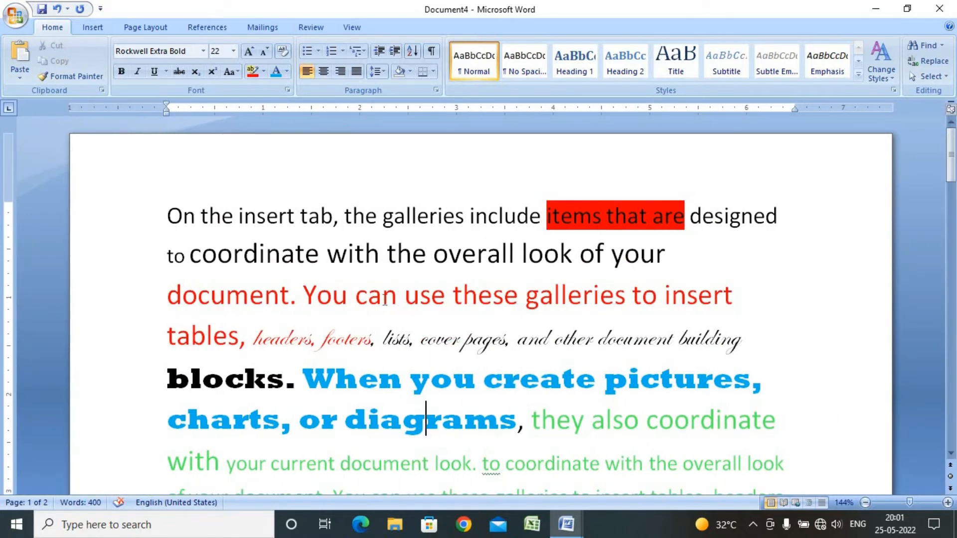
pyautogui.moveTo(303, 296); pyautogui.dragTo(504, 297)
pyautogui.click(446, 298)
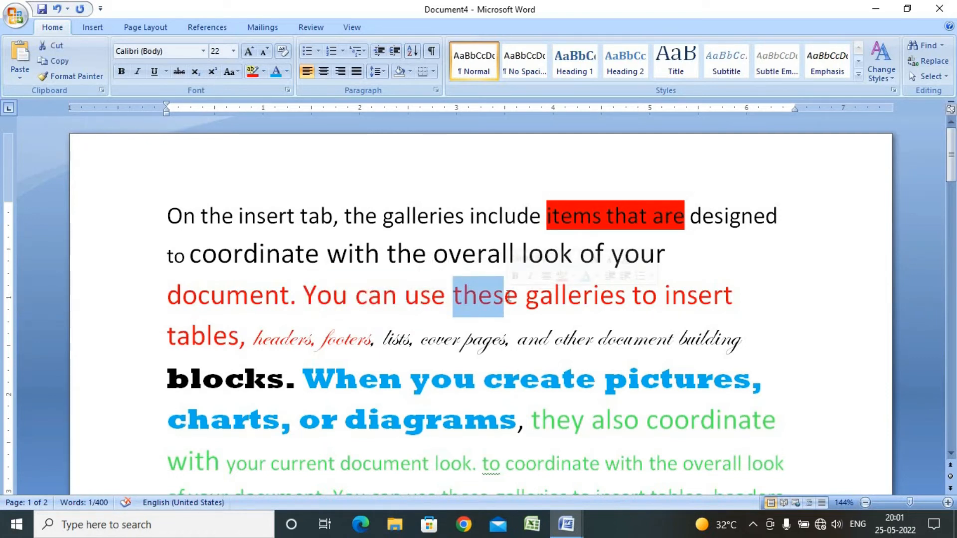
pyautogui.click(76, 79)
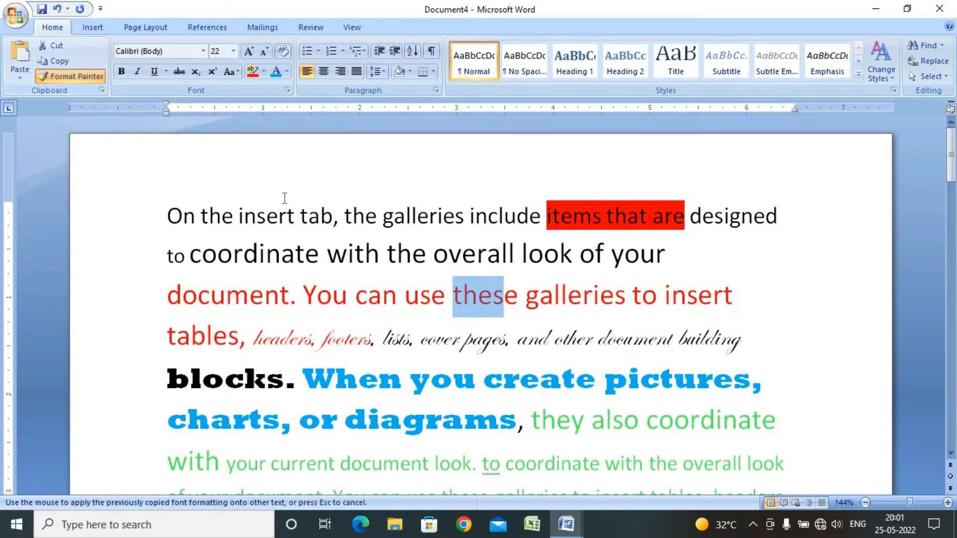
pyautogui.scroll(-3, 284, 196)
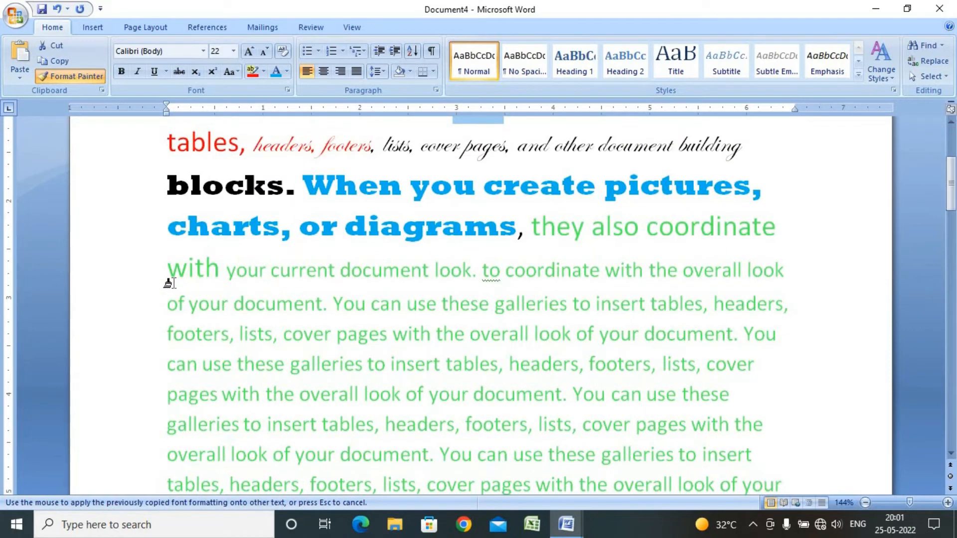
pyautogui.moveTo(163, 272)
pyautogui.mouseDown()
pyautogui.moveTo(502, 327)
pyautogui.moveTo(799, 328)
pyautogui.mouseUp()
pyautogui.scroll(2, 806, 332)
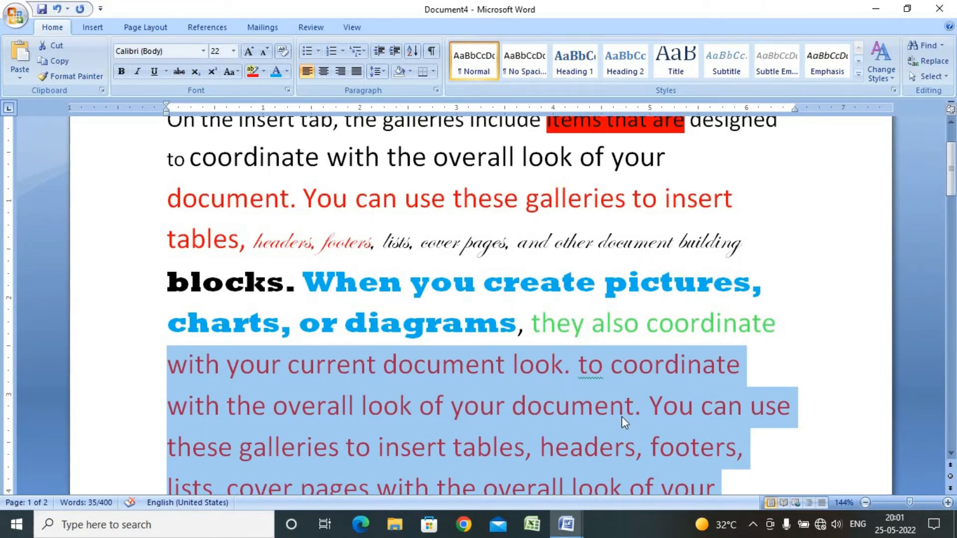
pyautogui.scroll(2, 632, 383)
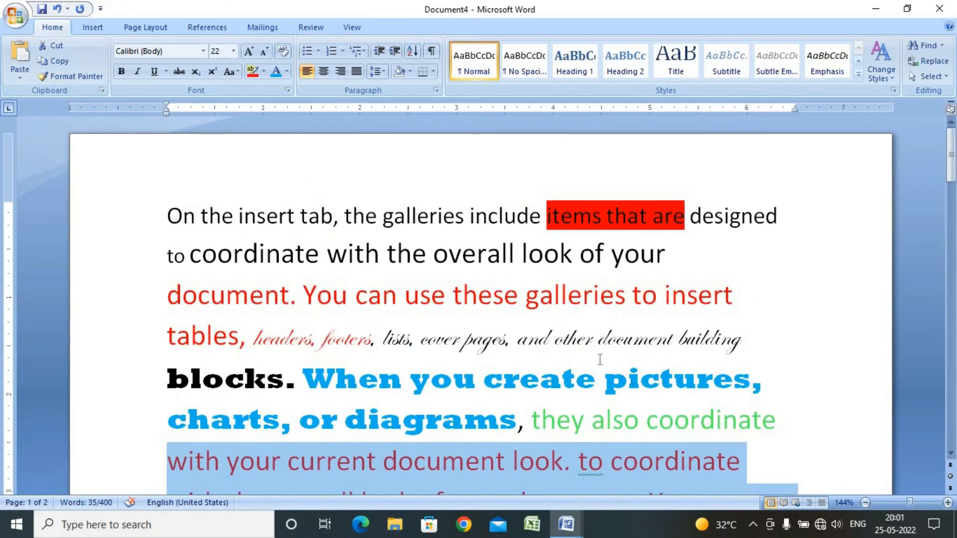
pyautogui.click(543, 420)
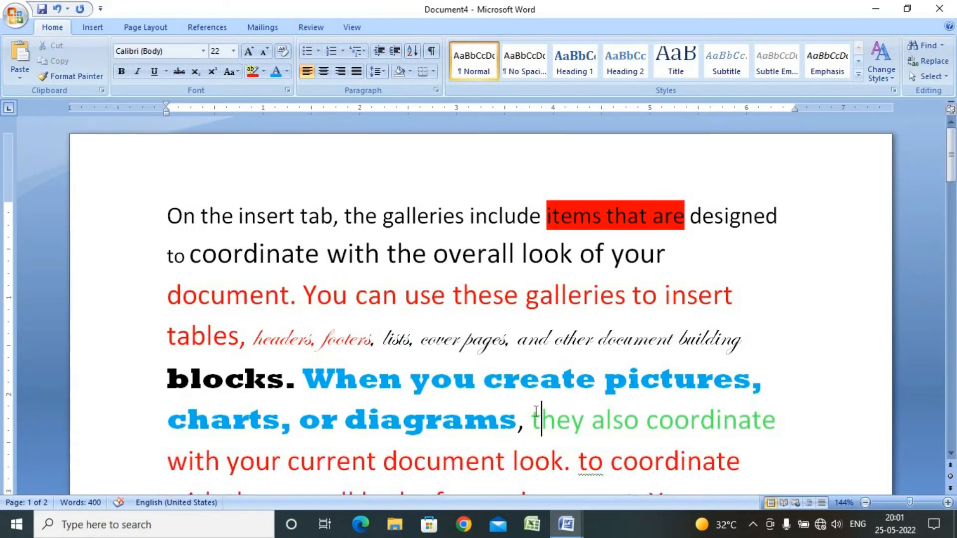
# Use Format Painter to copy the Edwardian Script formatting of 'cover pages' onto 'overall look of your document... insert tables, headers,' further down
pyautogui.moveTo(450, 340); pyautogui.dragTo(495, 342)
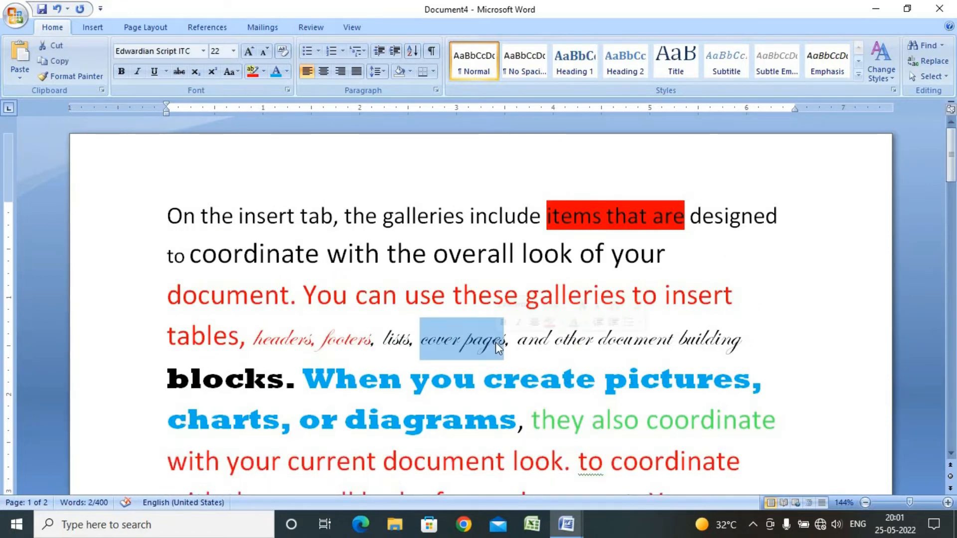
pyautogui.click(82, 76)
pyautogui.scroll(-3, 408, 259)
pyautogui.scroll(-3, 411, 261)
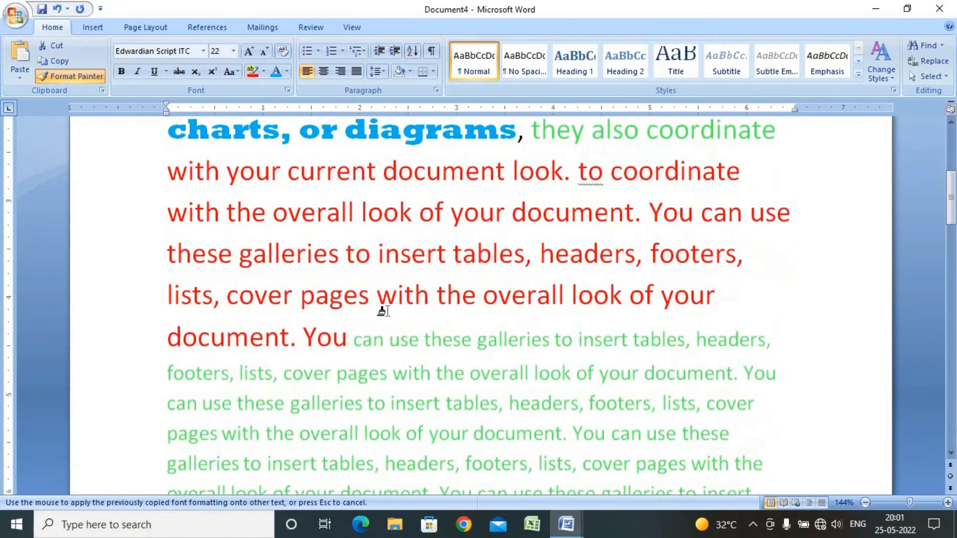
pyautogui.scroll(-3, 320, 335)
pyautogui.moveTo(320, 291); pyautogui.dragTo(464, 334)
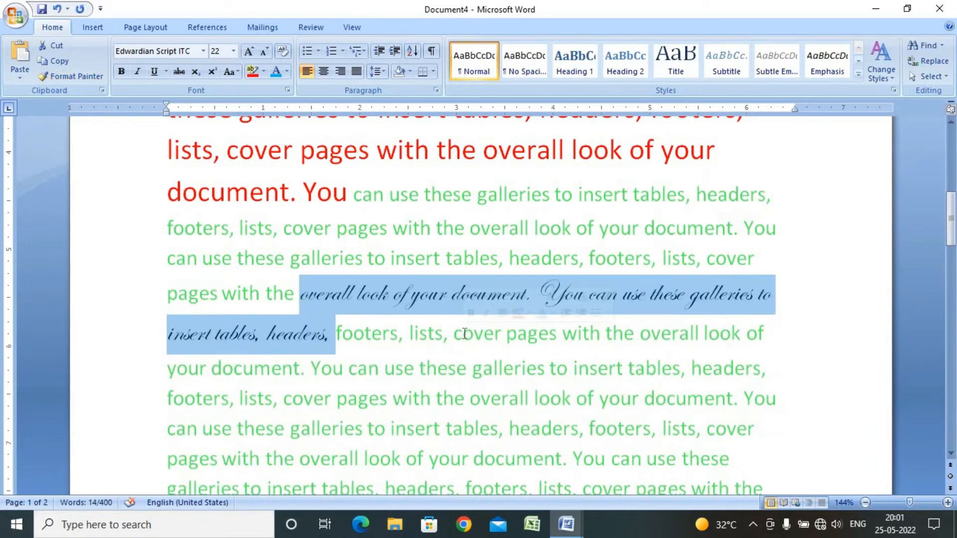
# Use Format Painter to copy the blue Rockwell formatting of 'When' onto the green passage 'look of your document... headers, footers'
pyautogui.scroll(3, 464, 334)
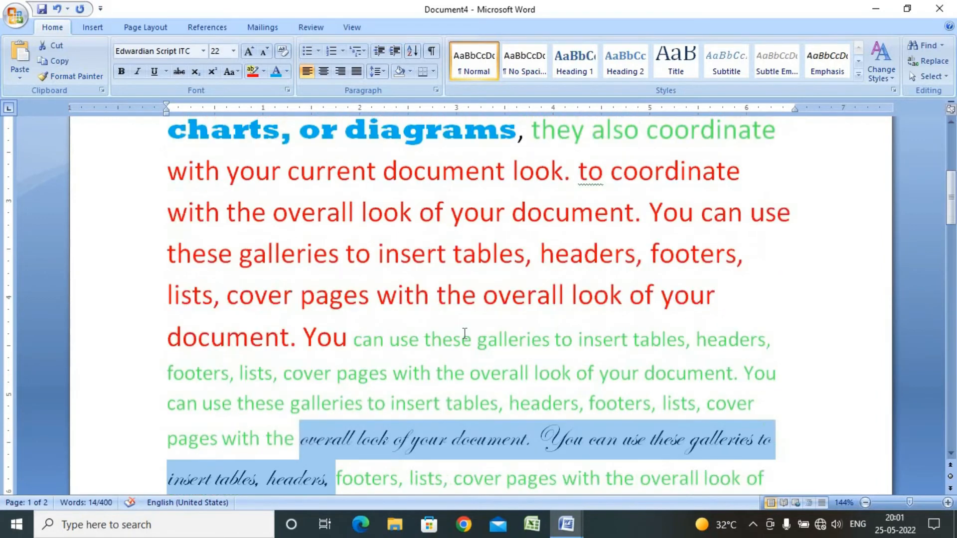
pyautogui.scroll(2, 465, 334)
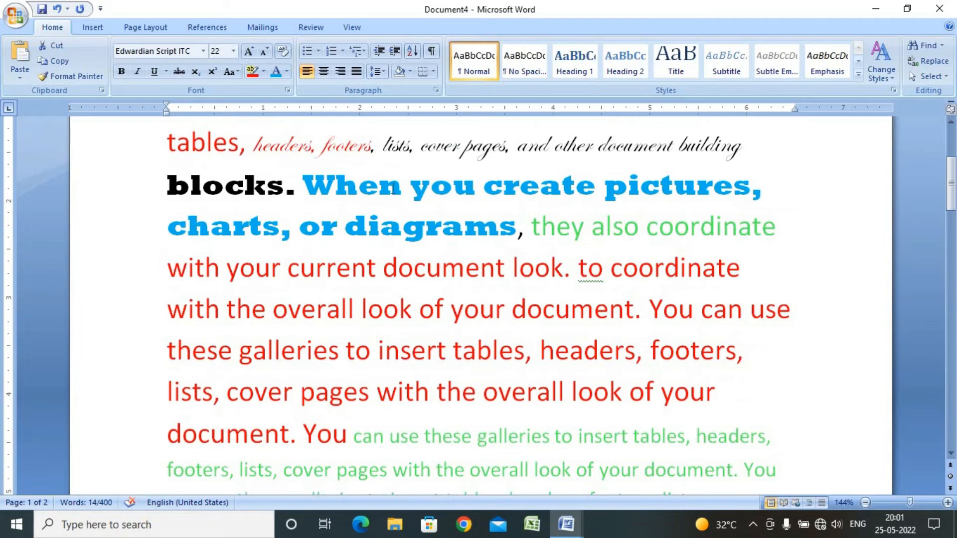
pyautogui.moveTo(358, 189); pyautogui.dragTo(411, 188)
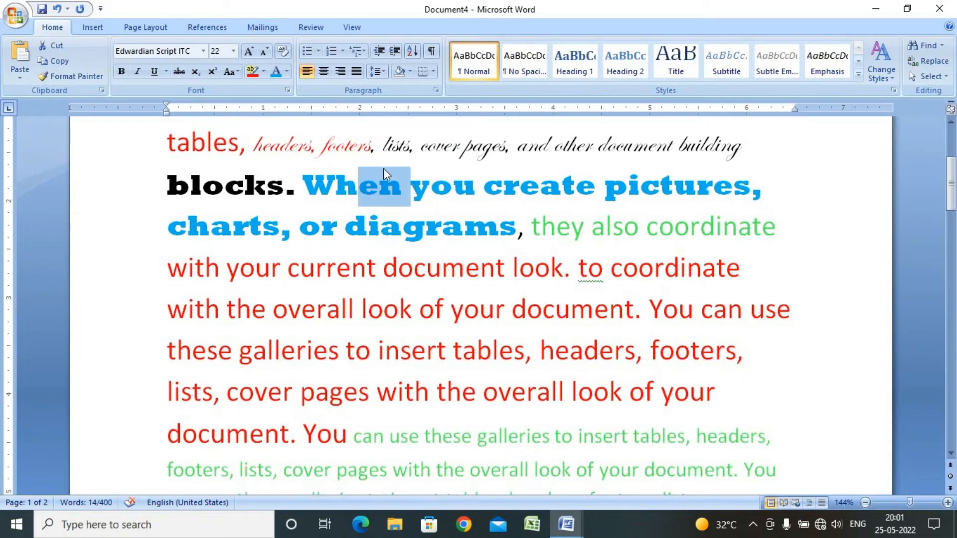
pyautogui.click(75, 76)
pyautogui.scroll(-9, 459, 252)
pyautogui.moveTo(363, 267); pyautogui.dragTo(506, 309)
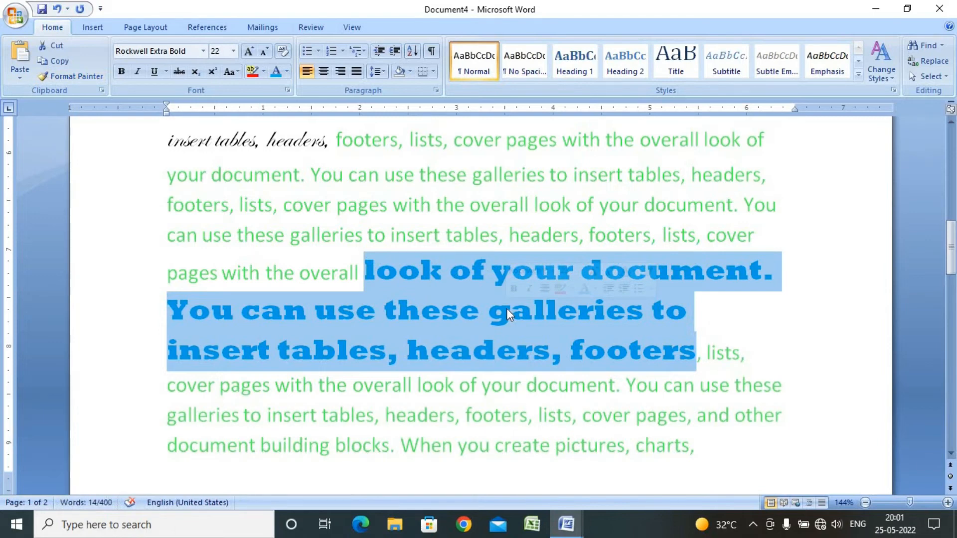
# Switch to the 'Class of CITA' document and scroll to the Font Color and Clear formatting notes
pyautogui.scroll(3, 507, 309)
pyautogui.scroll(3, 507, 309)
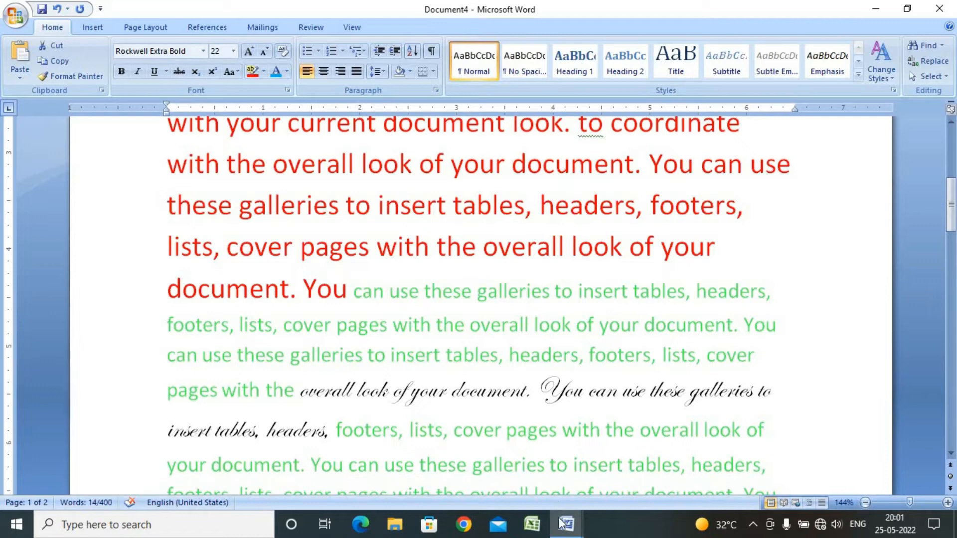
pyautogui.moveTo(563, 524)
pyautogui.click(499, 454)
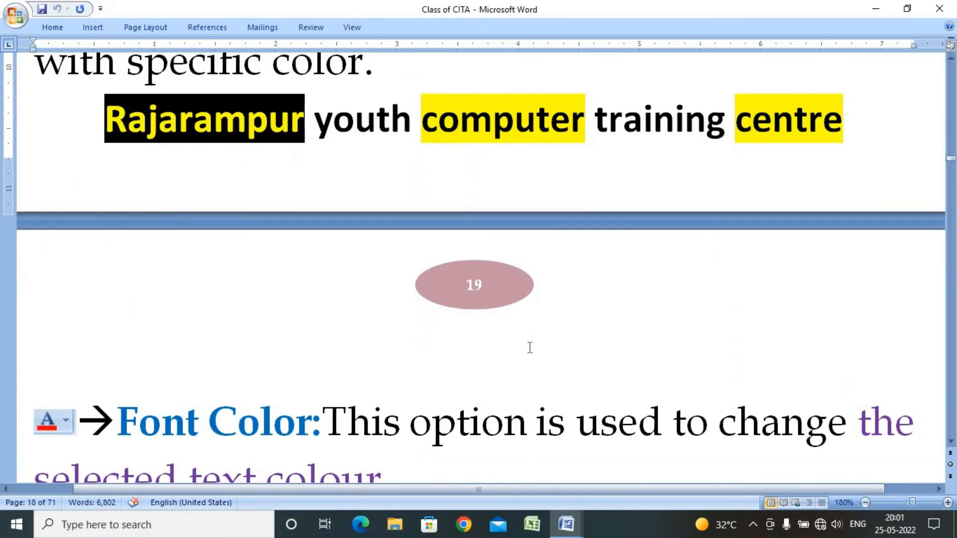
pyautogui.scroll(-5, 529, 347)
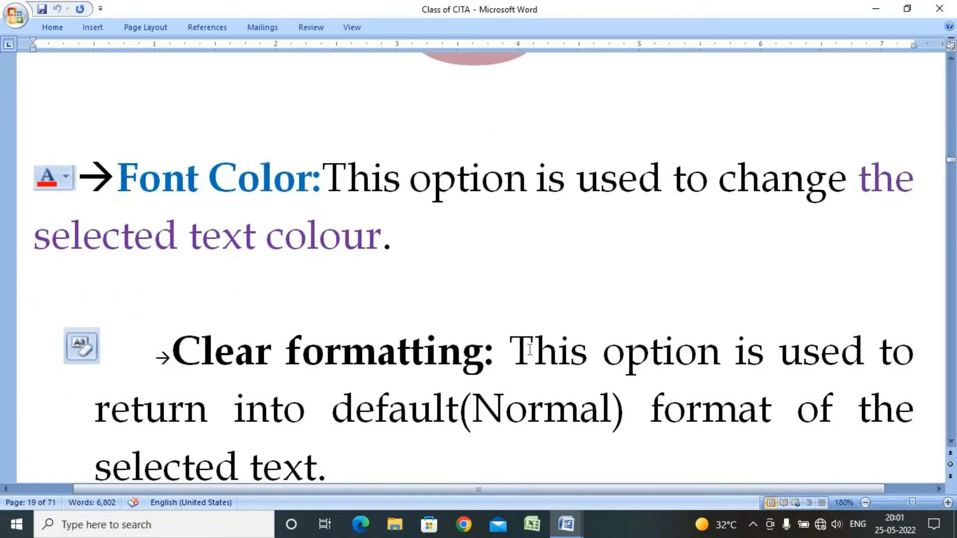
pyautogui.scroll(-1, 530, 348)
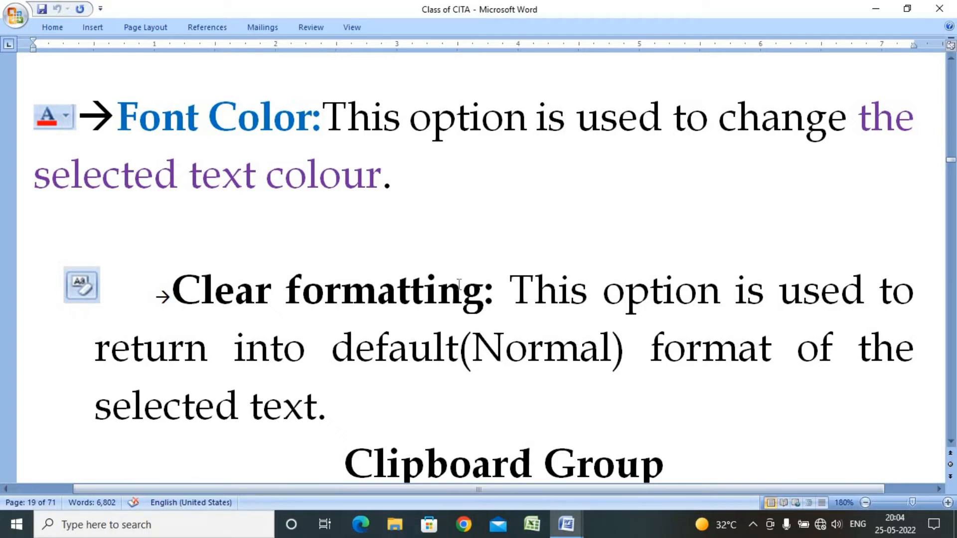
# Read the Clipboard Group notes on Cut, Copy, Paste and Format Painter in the 'Class of CITA' document
pyautogui.scroll(-2, 459, 283)
pyautogui.scroll(-1, 454, 285)
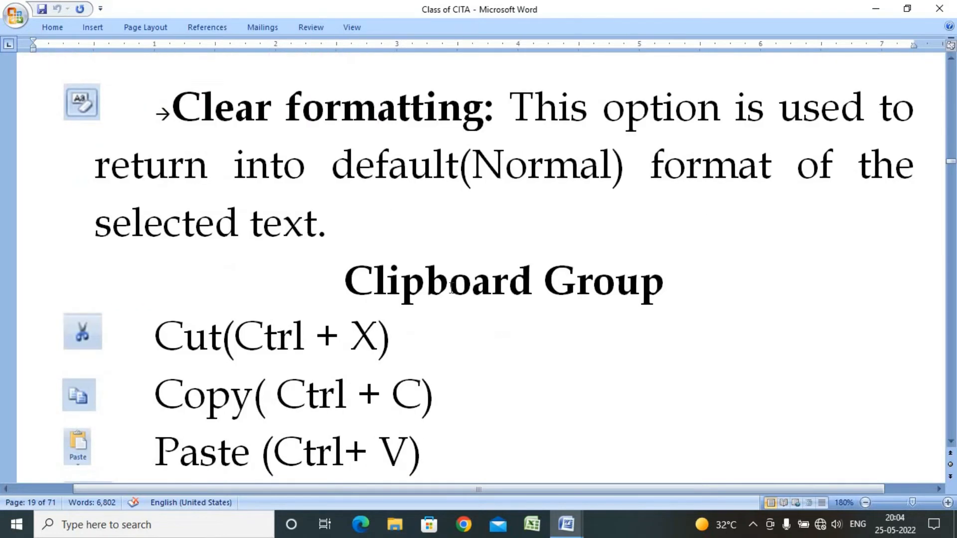
pyautogui.scroll(-1, 451, 287)
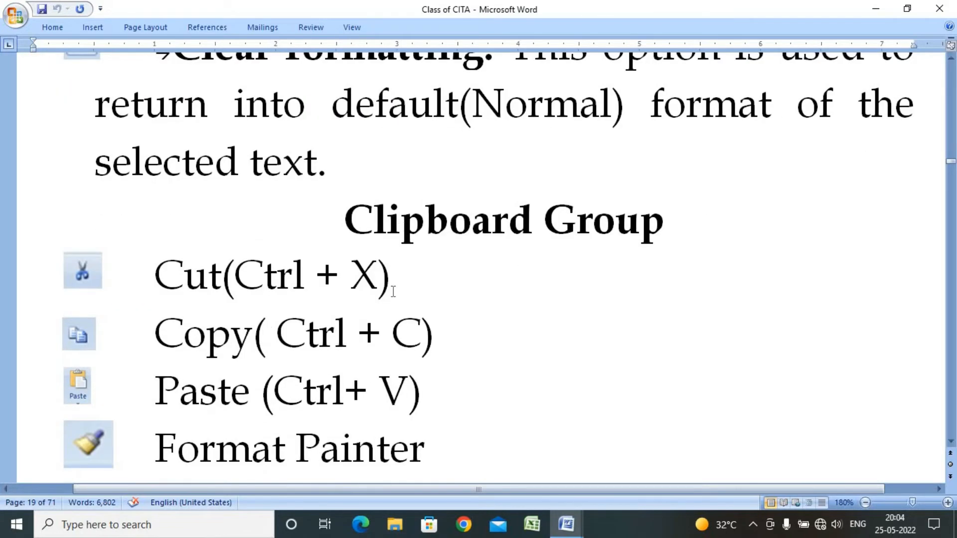
pyautogui.moveTo(566, 524)
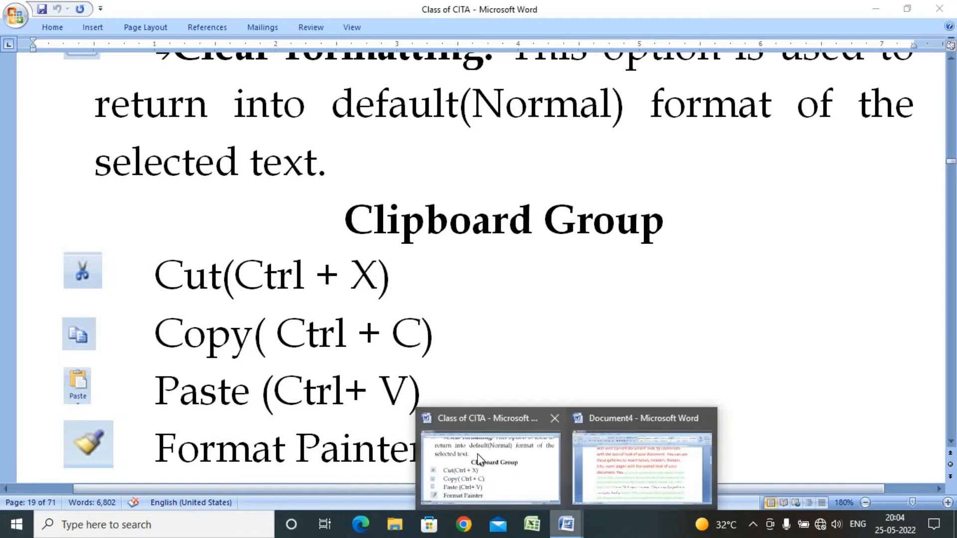
pyautogui.click(632, 471)
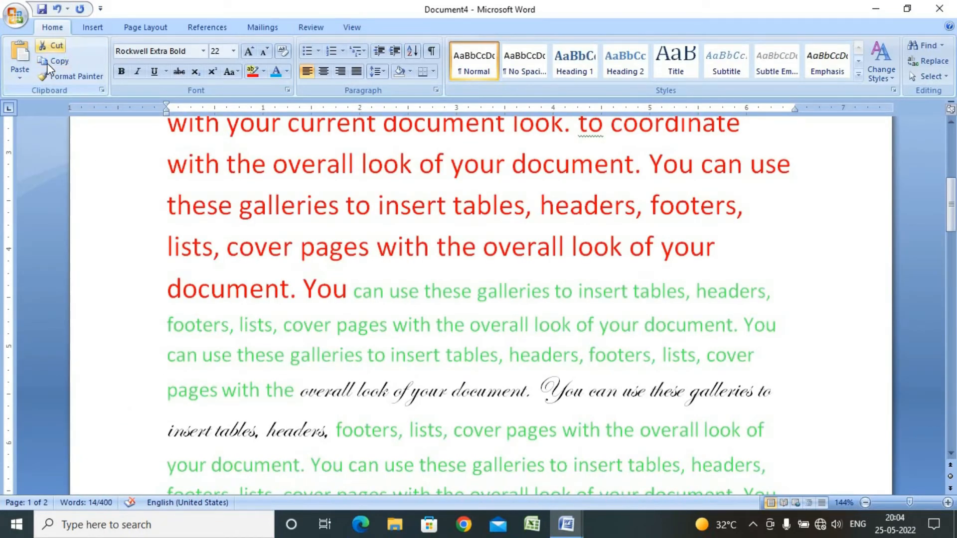
pyautogui.click(566, 525)
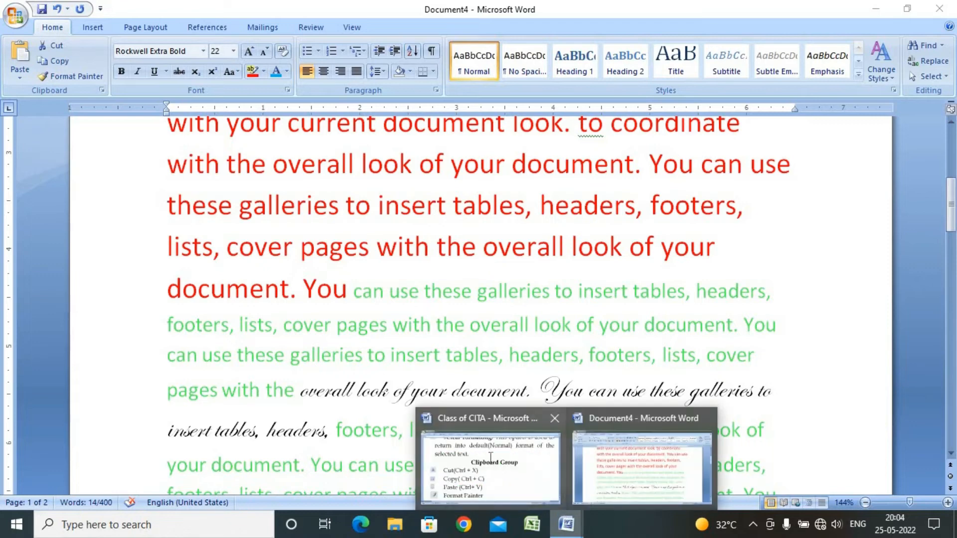
pyautogui.click(490, 456)
pyautogui.scroll(-2, 519, 327)
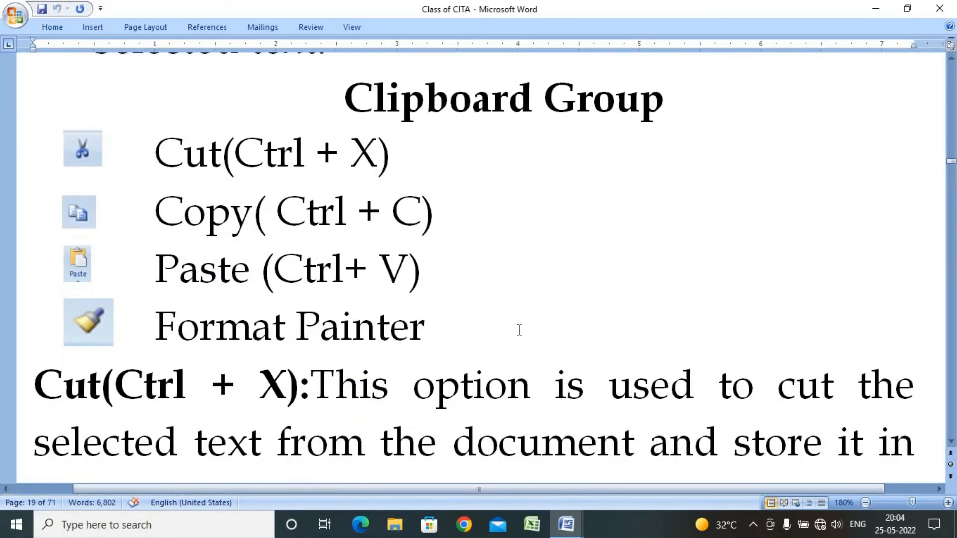